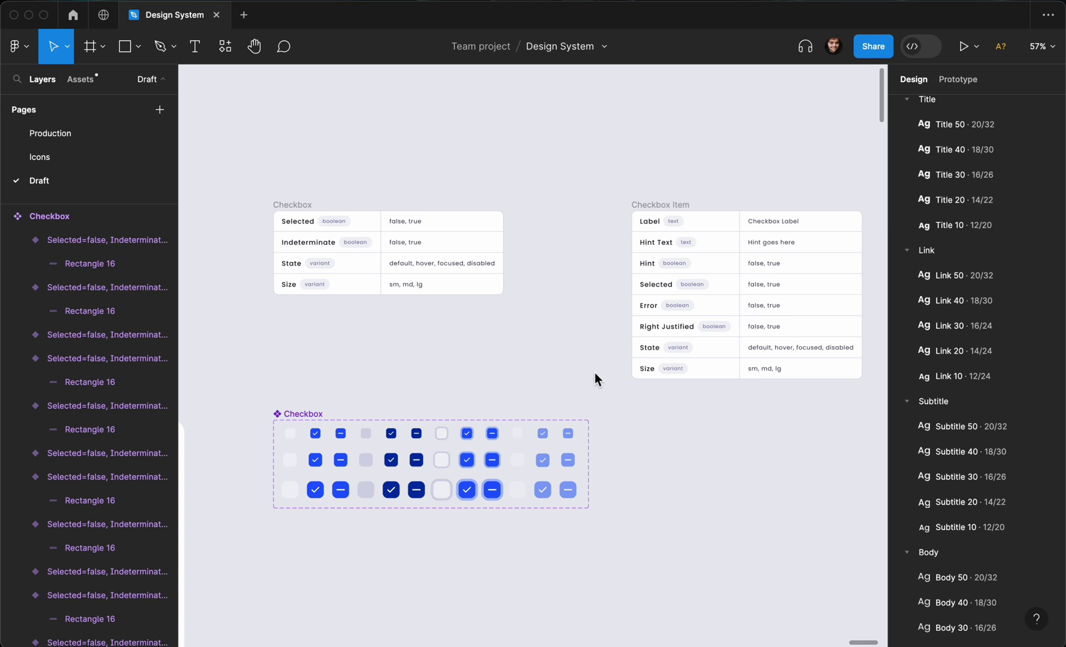
{"action": "scroll", "coordinate": [594, 375], "scroll_direction": "up", "scroll_amount": 3}
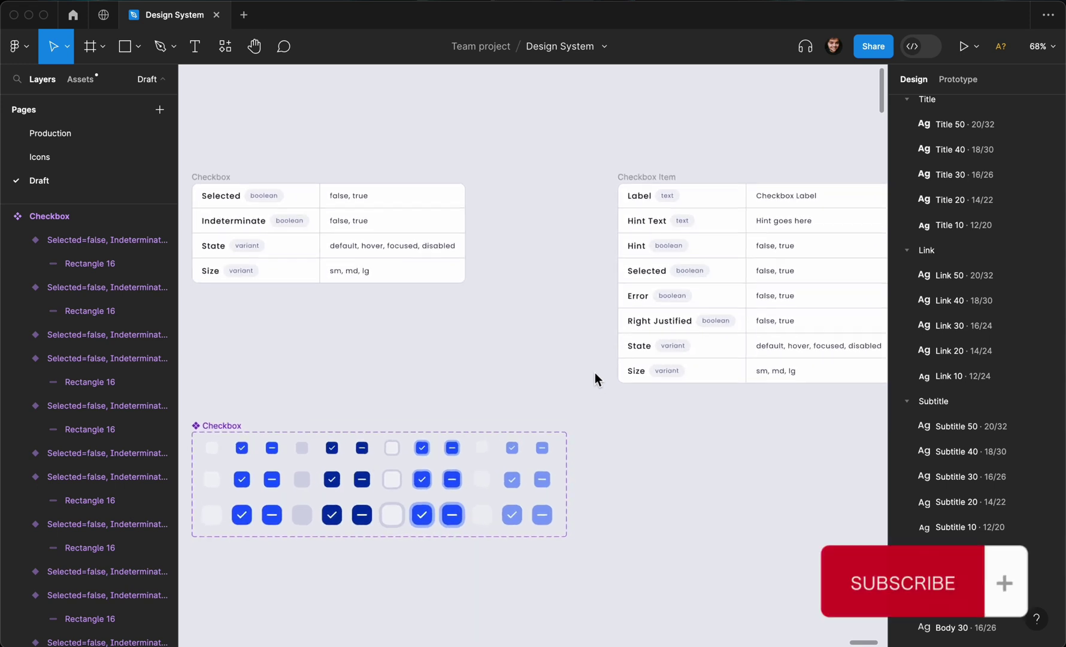
{"action": "scroll", "coordinate": [594, 372], "scroll_direction": "right", "scroll_amount": 1}
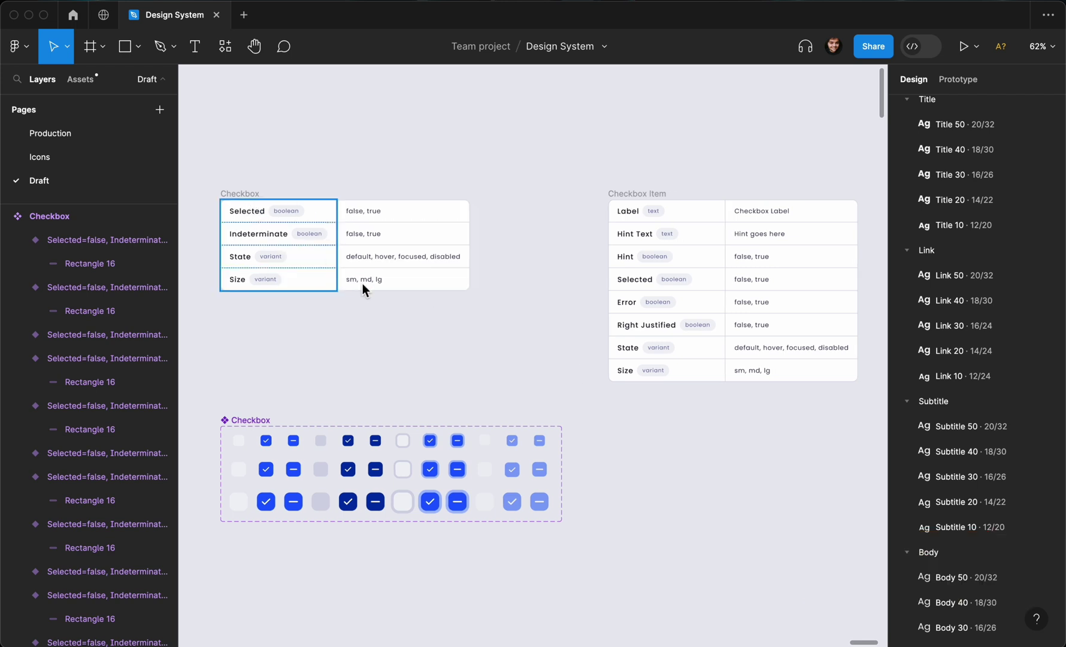
{"action": "left_click", "coordinate": [643, 194]}
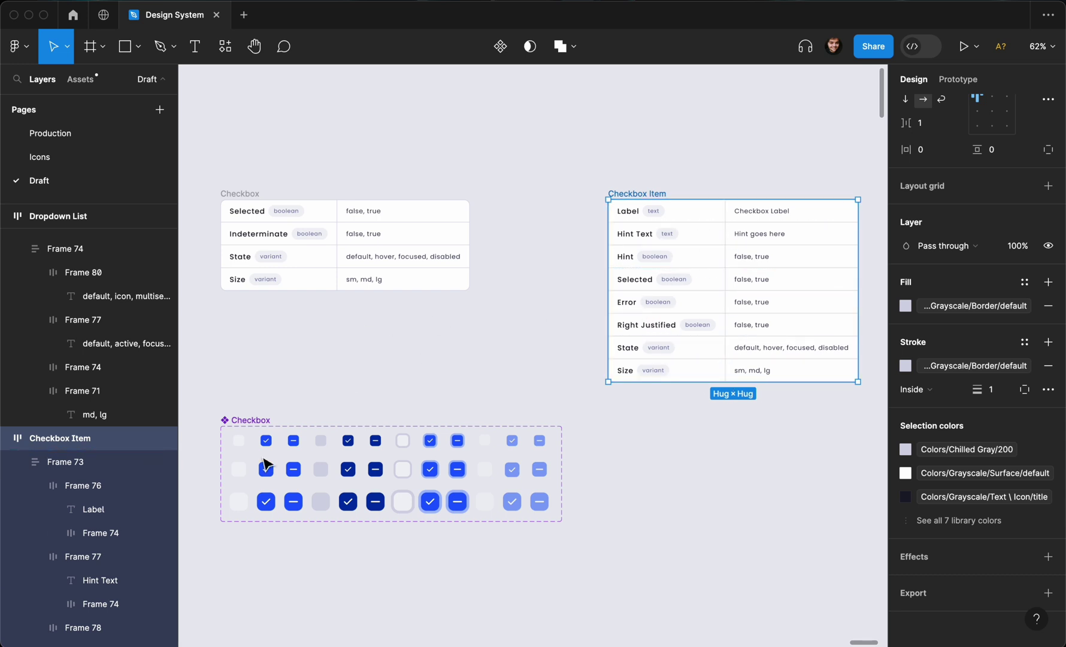
{"action": "scroll", "coordinate": [626, 473], "scroll_direction": "right", "scroll_amount": 3}
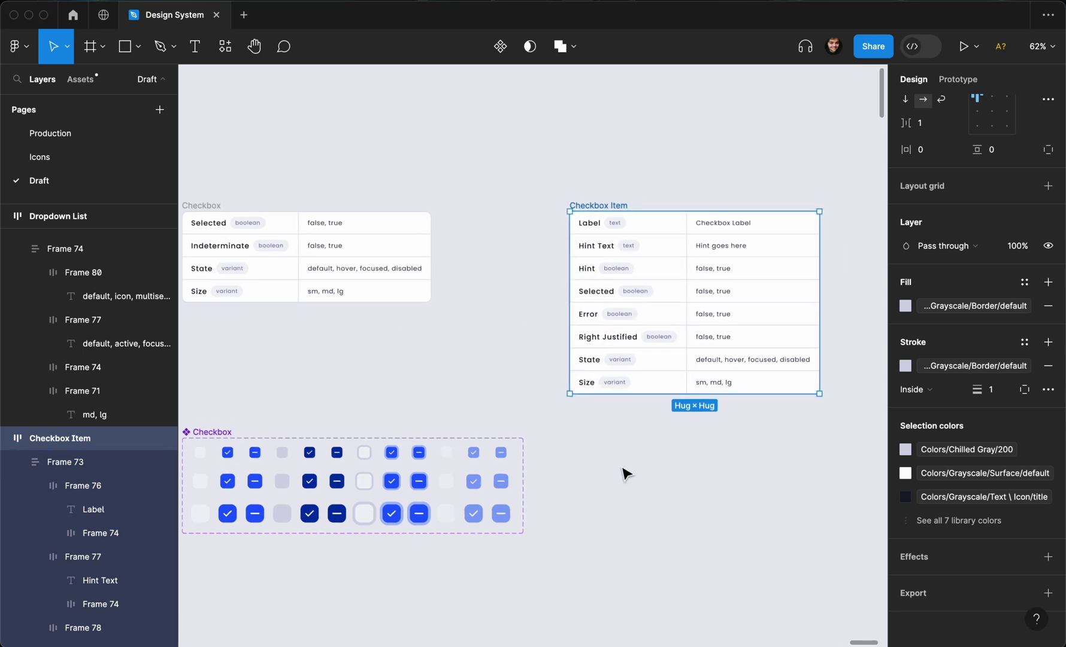
- Find the Checkbox component in the assets with the search "checkbox" and place an instance below the Checkbox Item table
{"action": "scroll", "coordinate": [625, 472], "scroll_direction": "up", "scroll_amount": 5}
{"action": "left_click", "coordinate": [578, 495]}
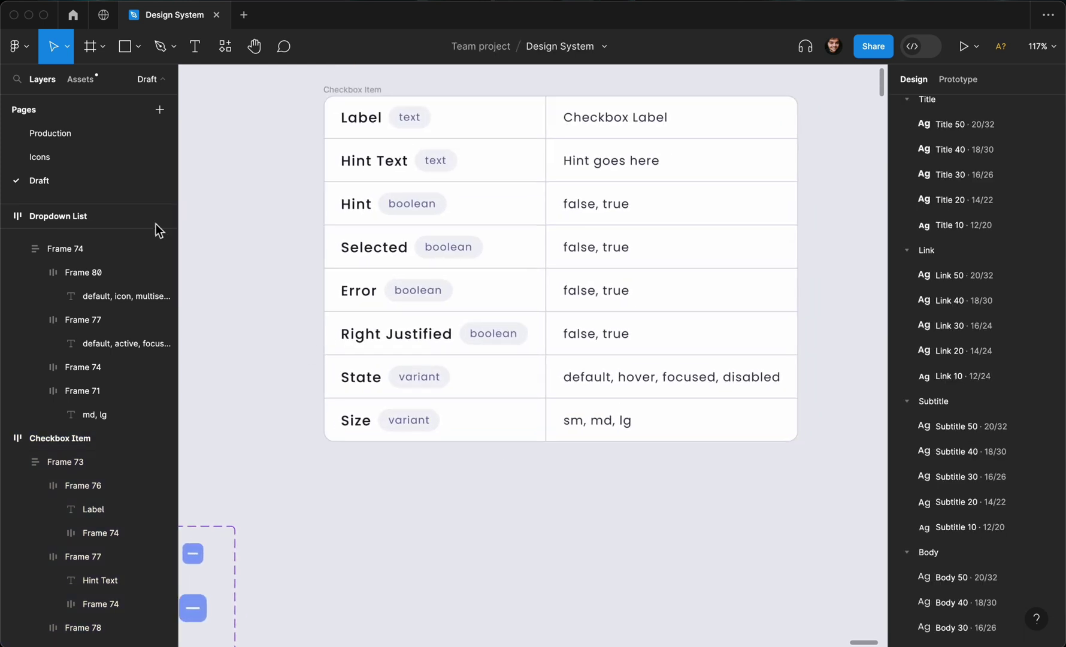
{"action": "left_click", "coordinate": [81, 81]}
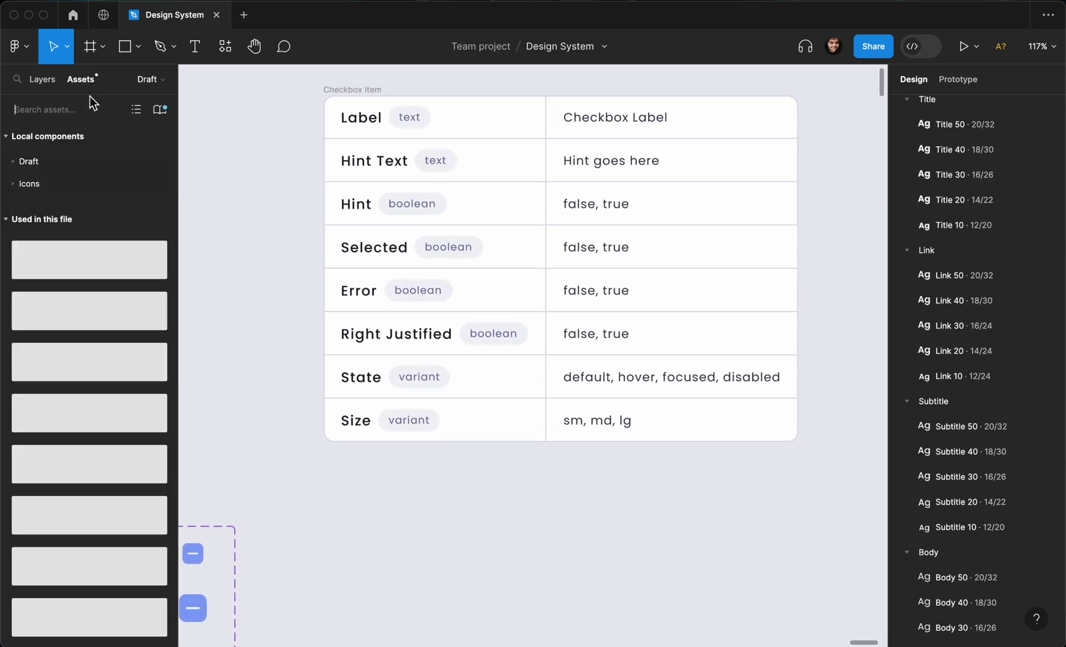
{"action": "type", "text": "check"}
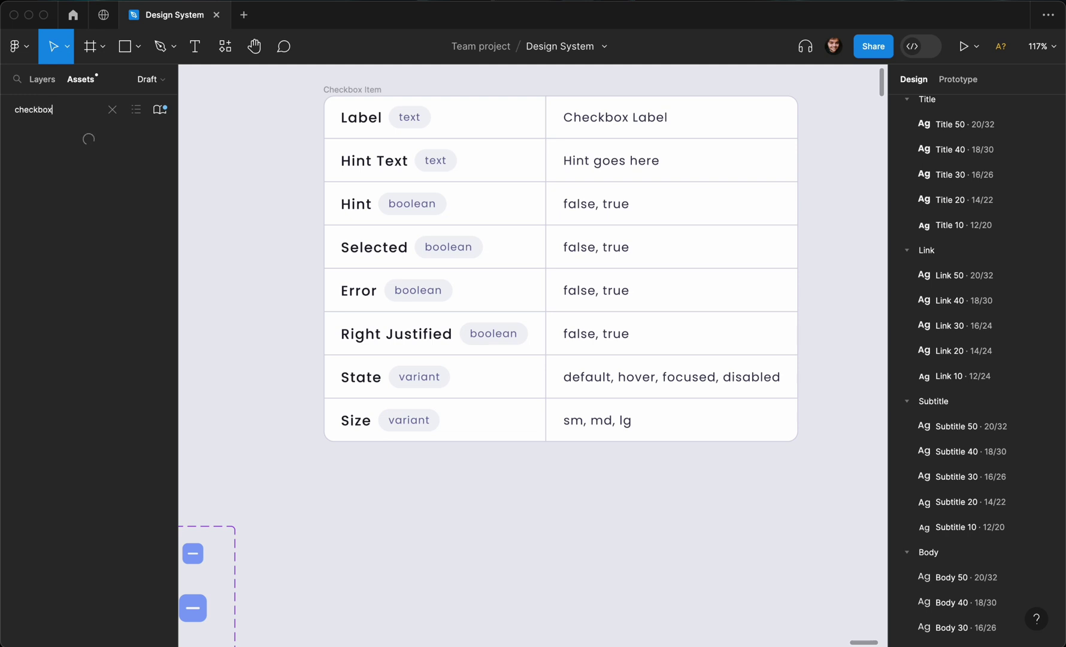
{"action": "type", "text": "box"}
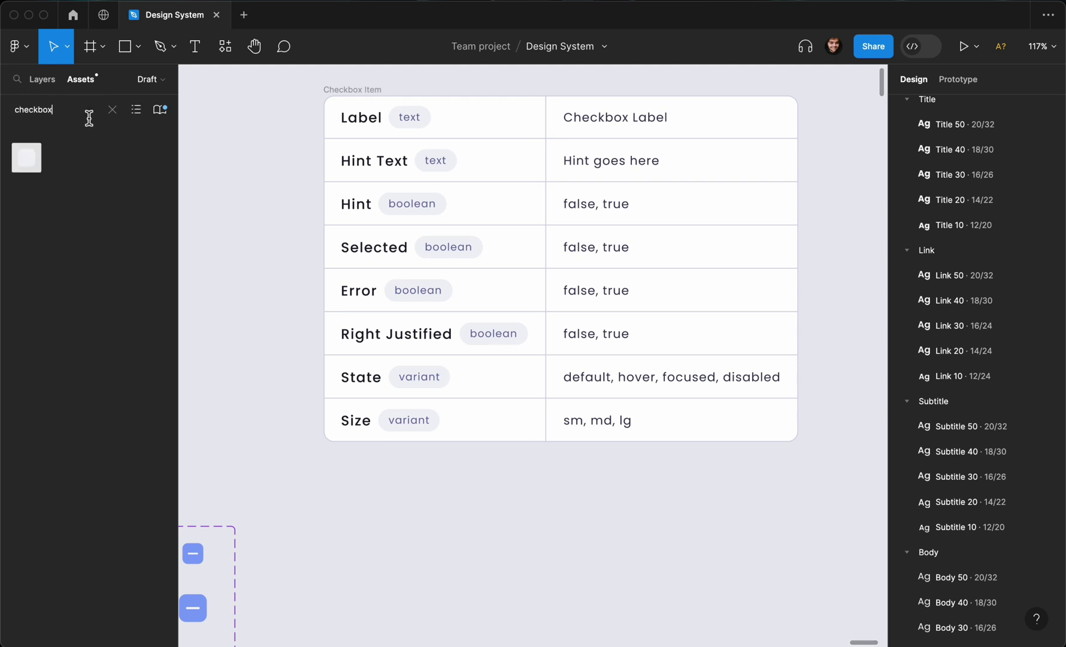
{"action": "left_click_drag", "start_coordinate": [23, 159], "coordinate": [352, 521]}
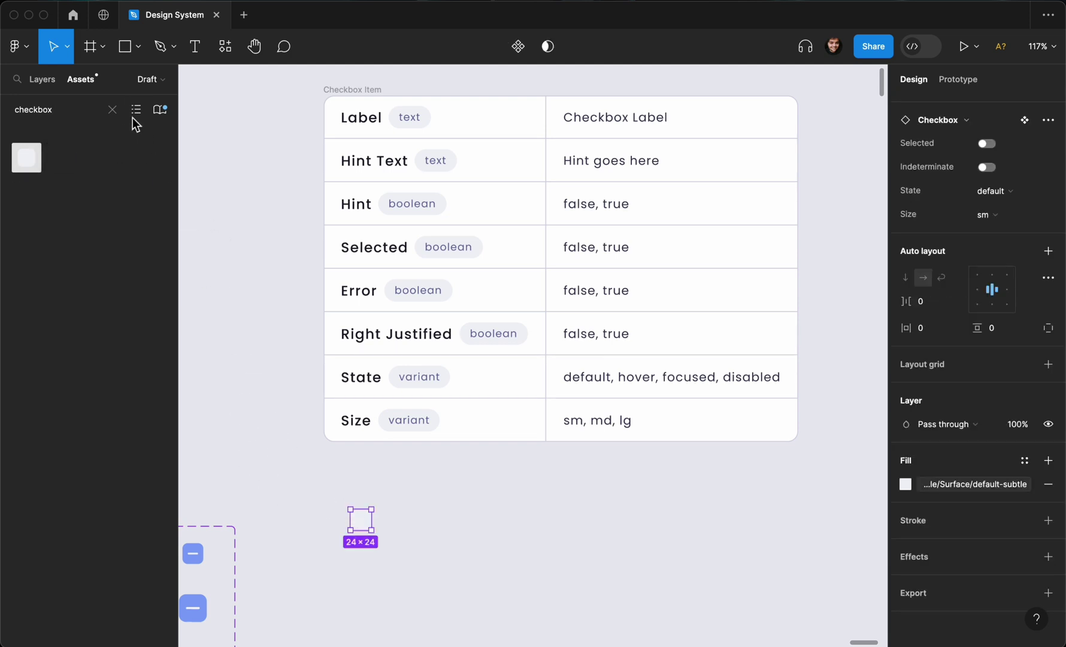
{"action": "left_click", "coordinate": [113, 109]}
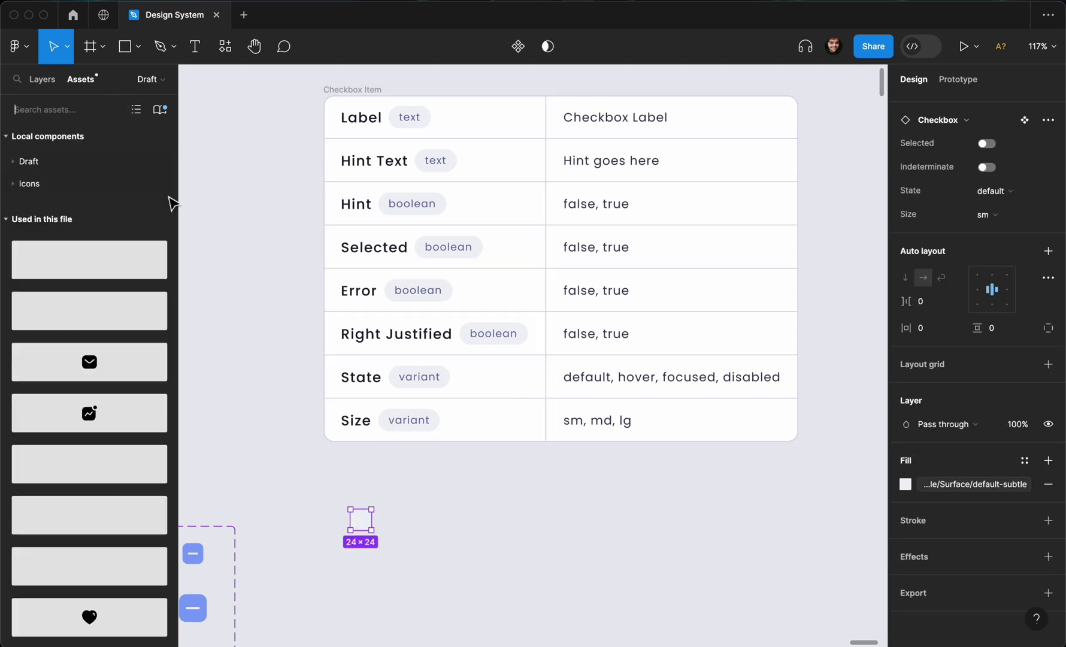
{"action": "left_click", "coordinate": [50, 82]}
{"action": "left_click", "coordinate": [427, 505]}
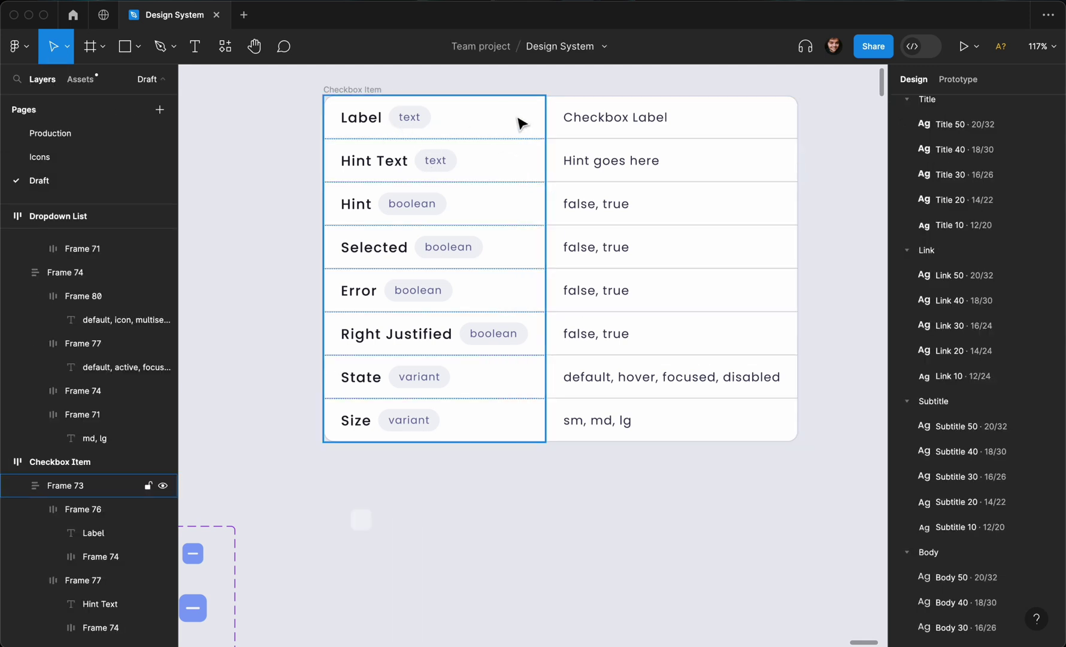
- Add the text "Checkbox Label" beside the checkbox instance and align it vertically with the checkbox
{"action": "key", "text": "t"}
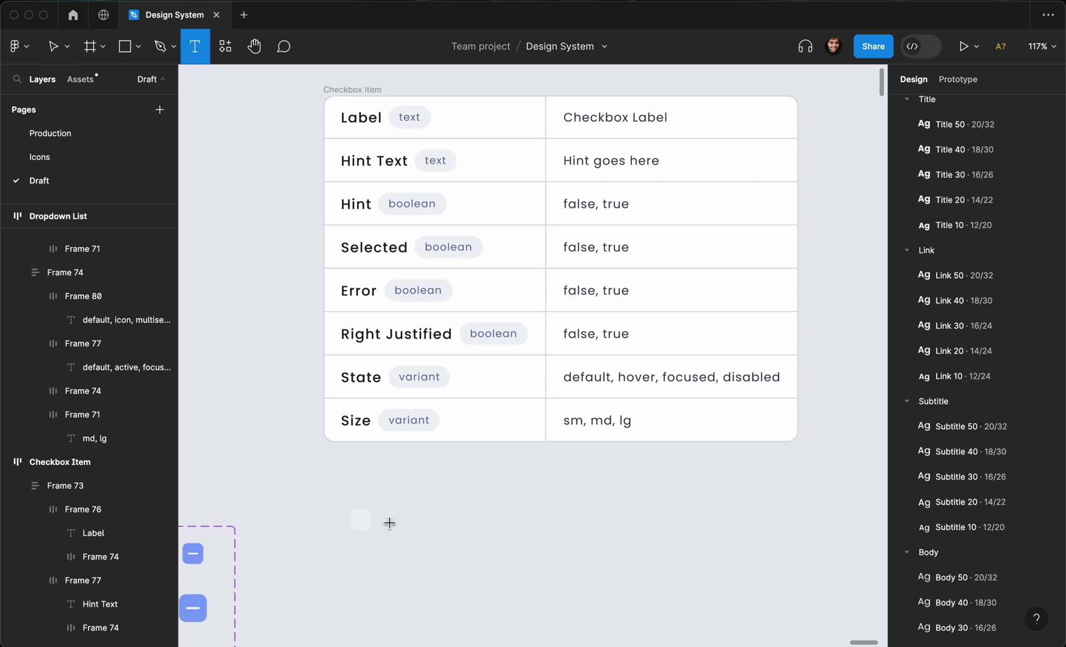
{"action": "left_click", "coordinate": [386, 527]}
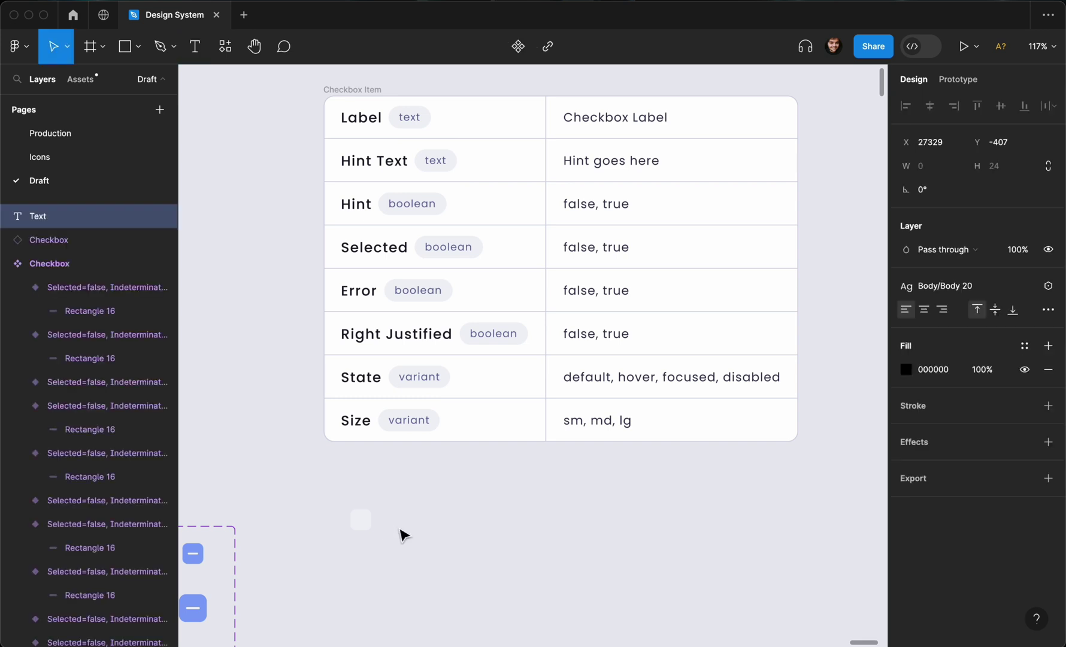
{"action": "type", "text": "C"}
{"action": "key", "text": "BackSpace"}
{"action": "type", "text": "Checkbox"}
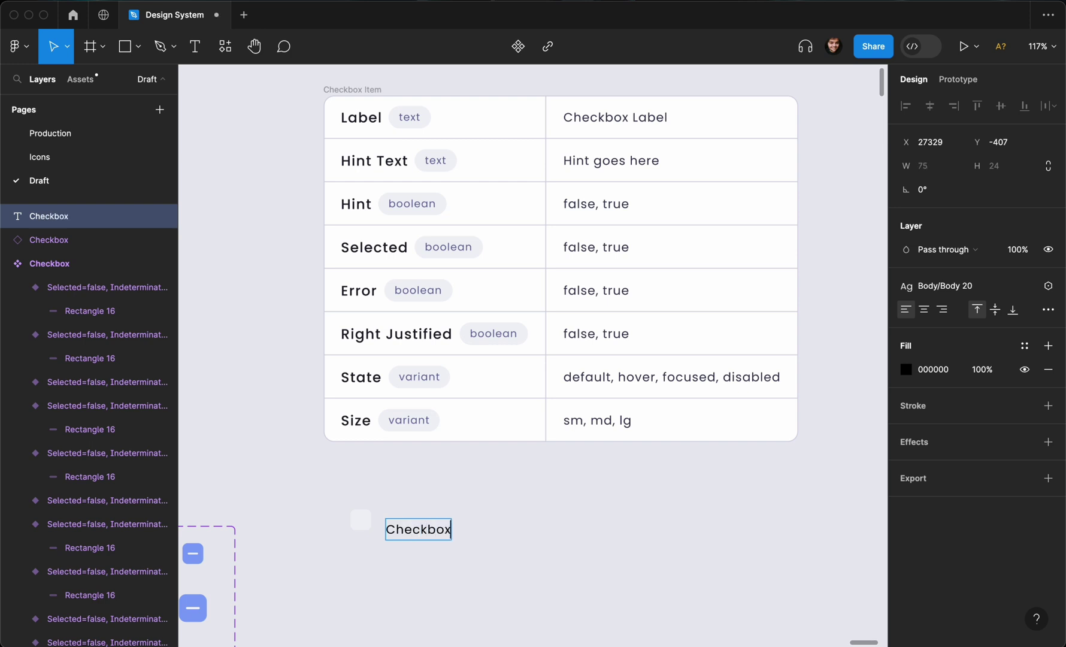
{"action": "type", "text": " Label"}
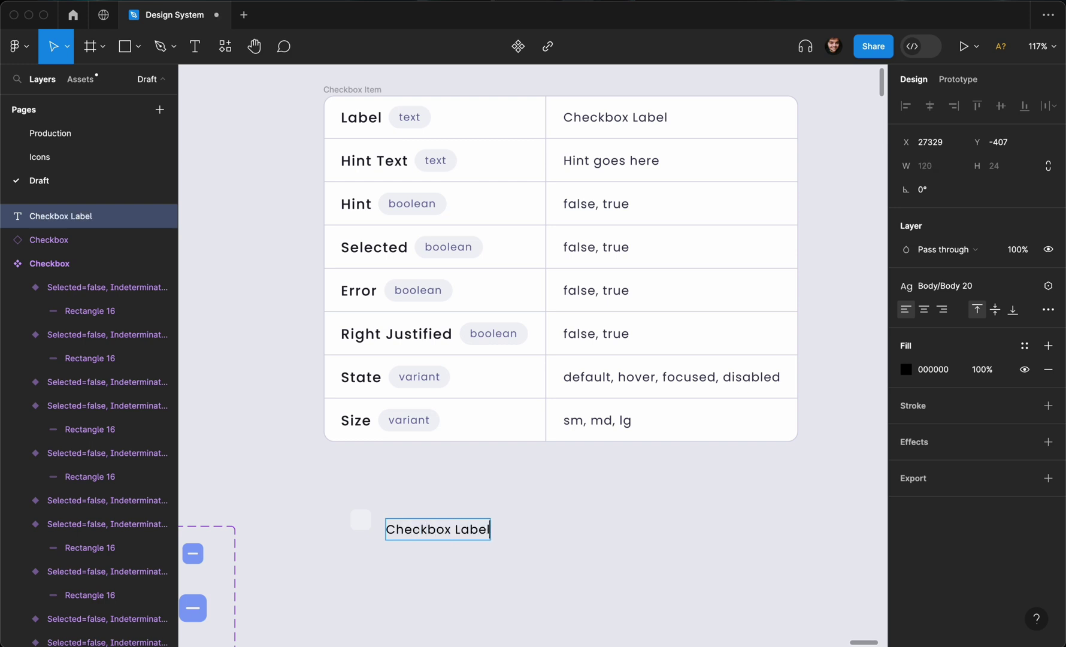
{"action": "key", "text": "Escape"}
{"action": "left_click_drag", "start_coordinate": [451, 527], "coordinate": [445, 521]}
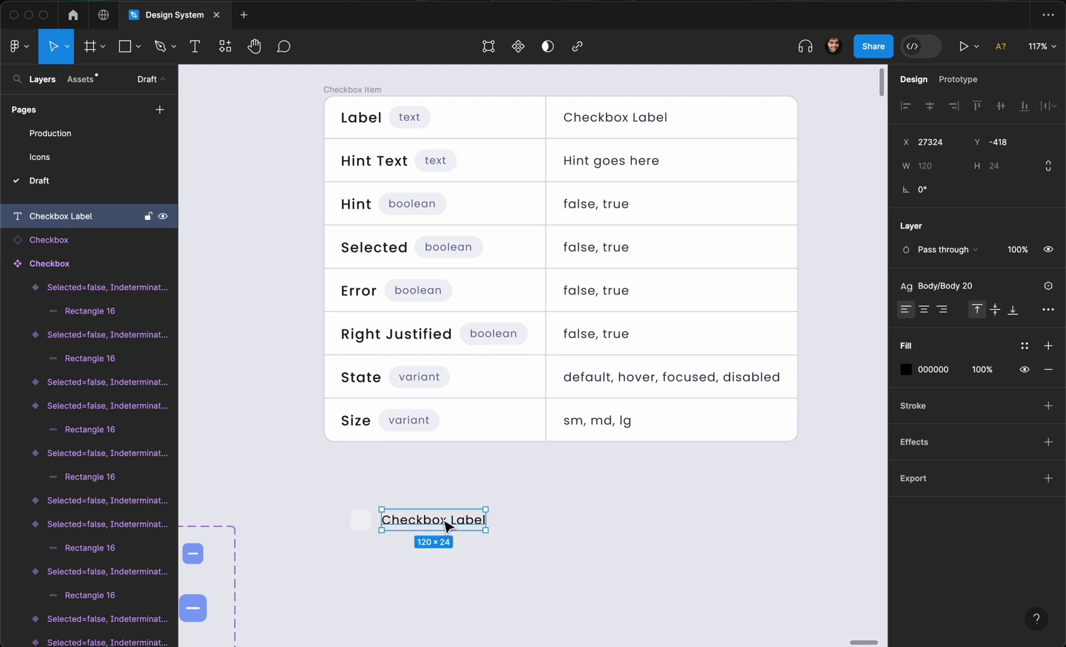
{"action": "left_click", "coordinate": [925, 288]}
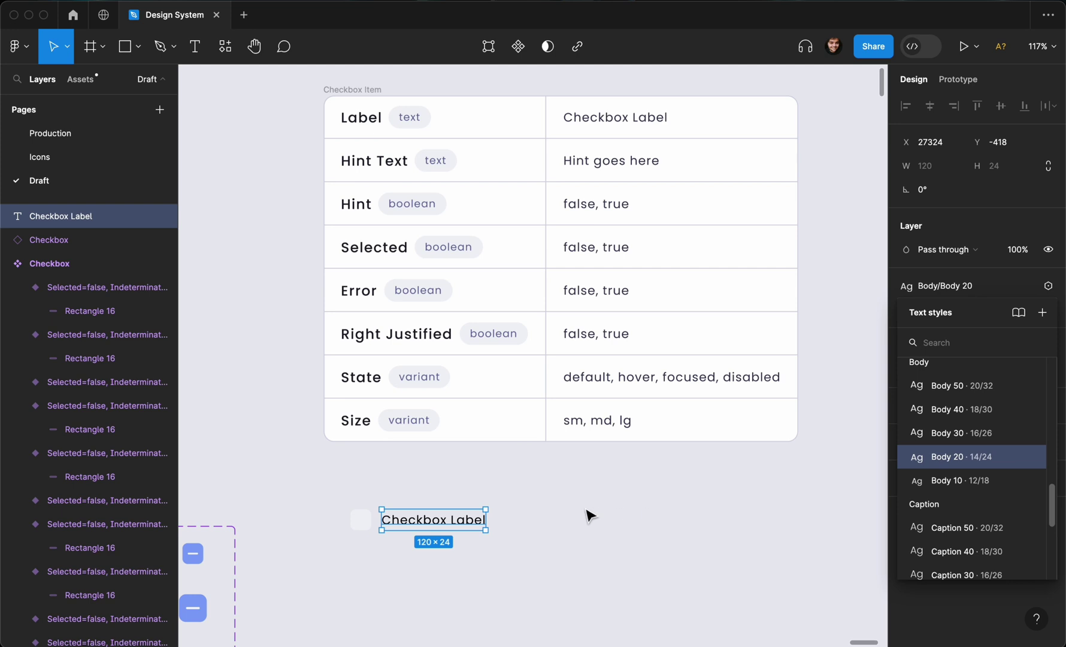
{"action": "left_click", "coordinate": [487, 504]}
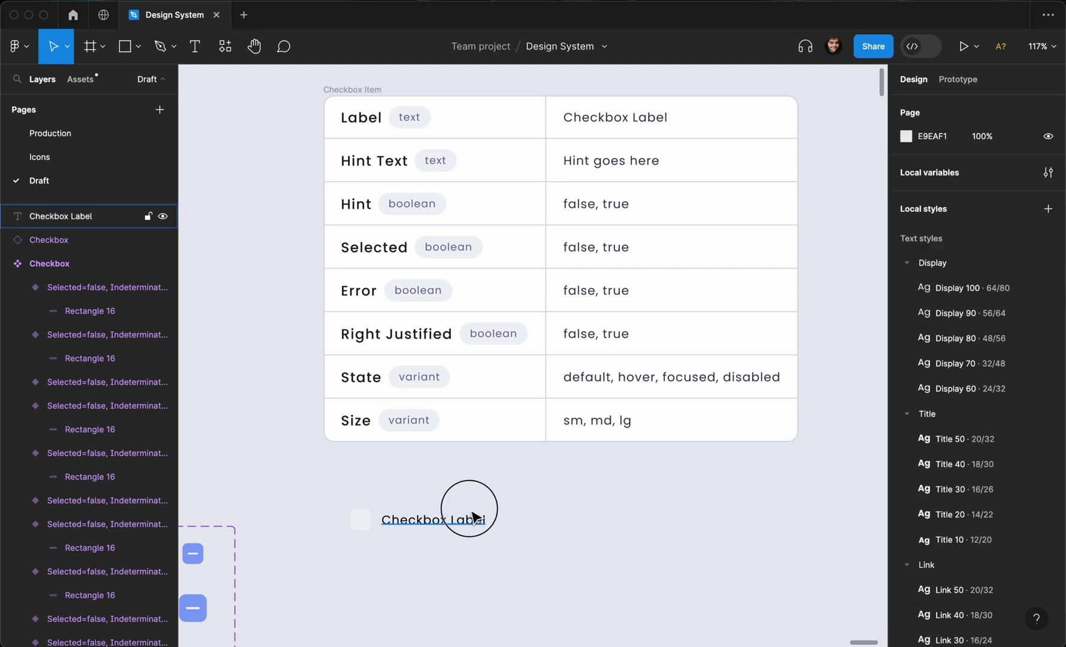
- Wrap the checkbox instance and its text label together in a horizontal auto layout frame
{"action": "left_click", "coordinate": [475, 515]}
{"action": "key", "text": "alt"}
{"action": "left_click", "coordinate": [361, 526], "text": "shift"}
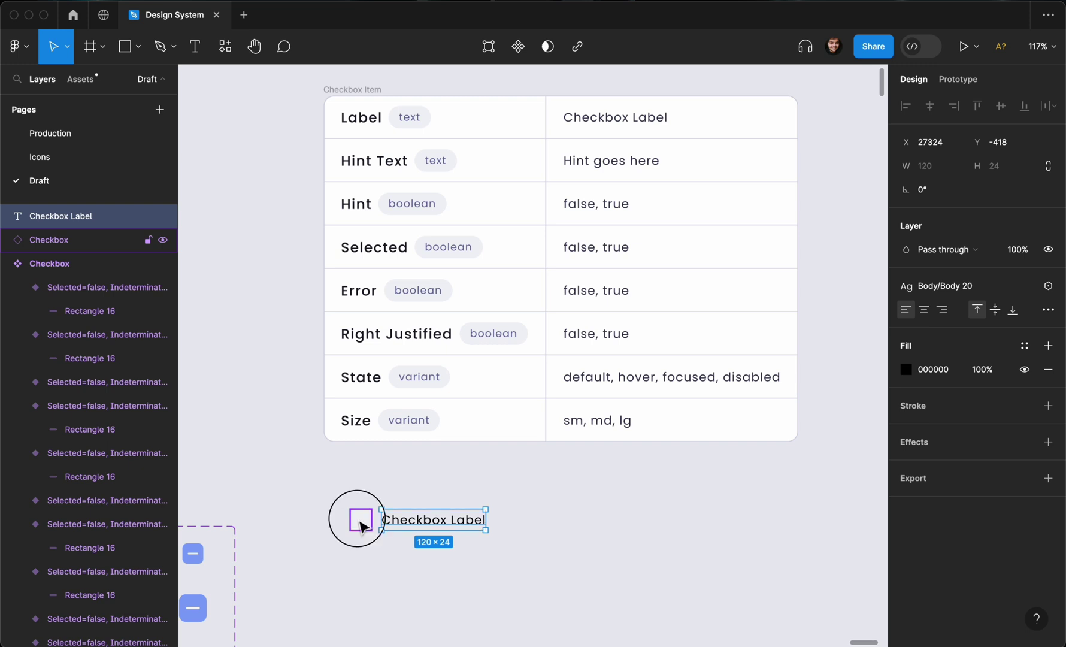
{"action": "left_click_drag", "start_coordinate": [324, 488], "coordinate": [538, 574]}
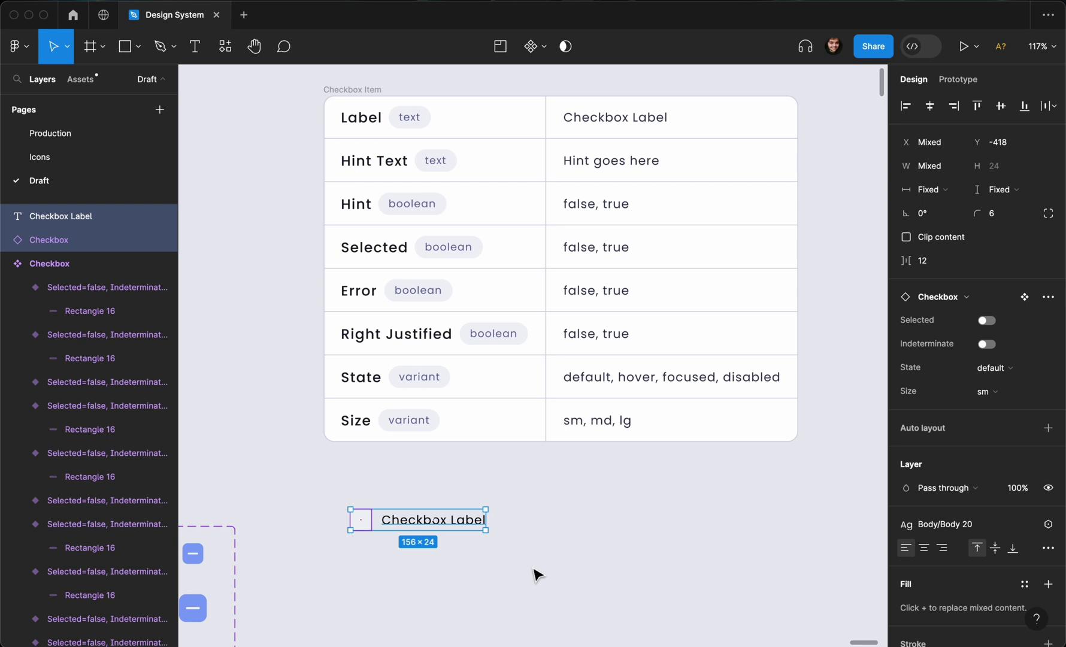
{"action": "key", "text": "shift+a"}
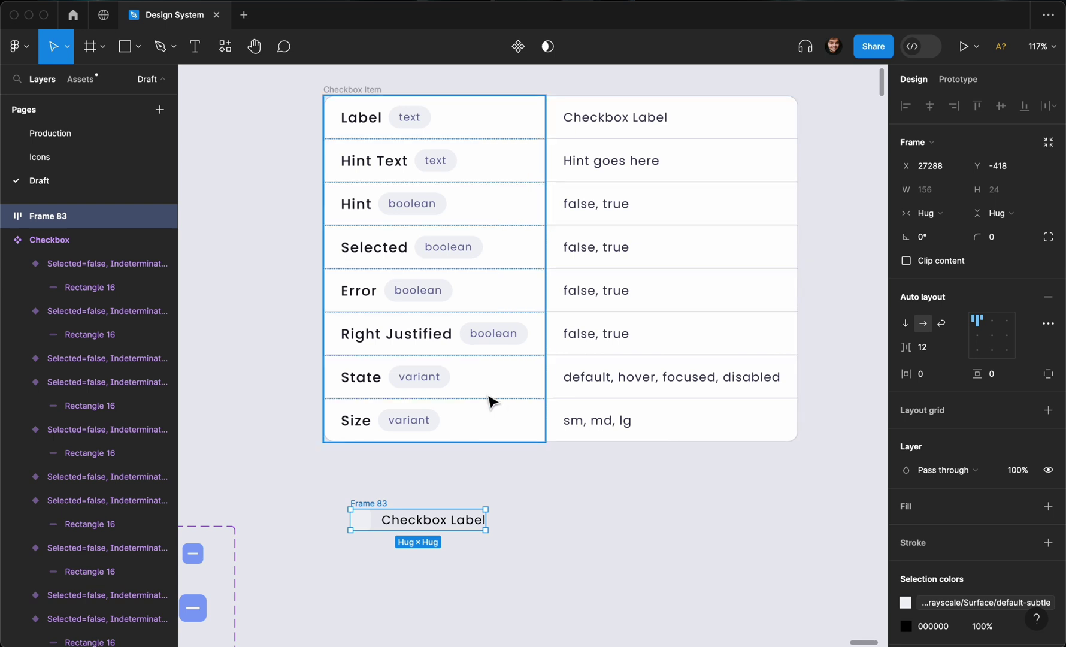
- Turn the auto layout frame into a component and rename it "Checkbox Item"
{"action": "left_click", "coordinate": [519, 46]}
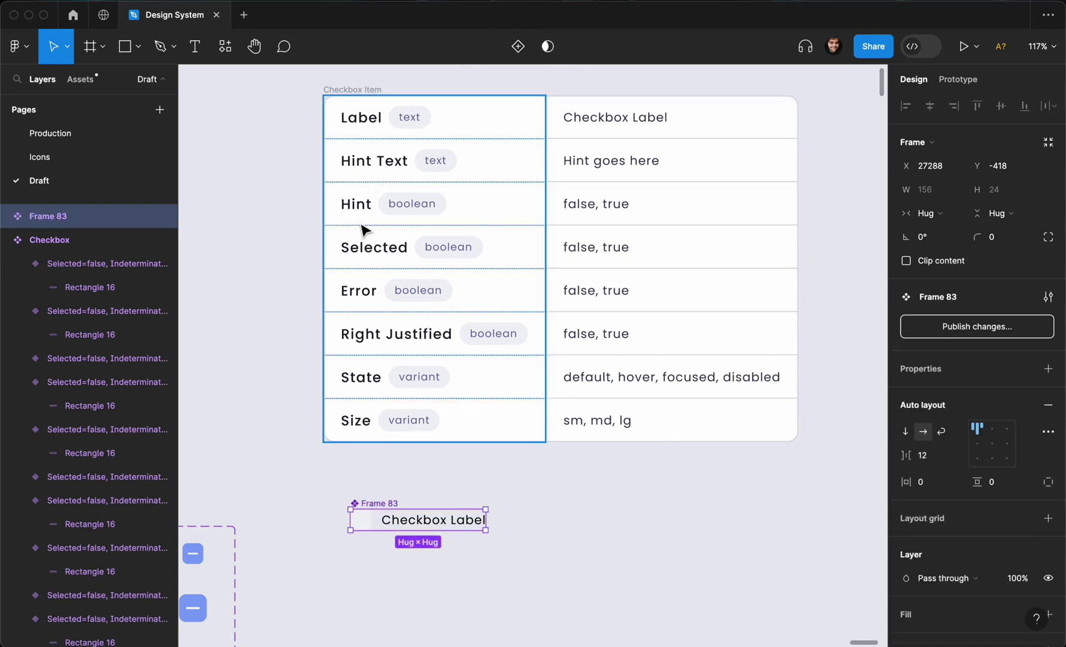
{"action": "key", "text": "super+r"}
{"action": "type", "text": "C"}
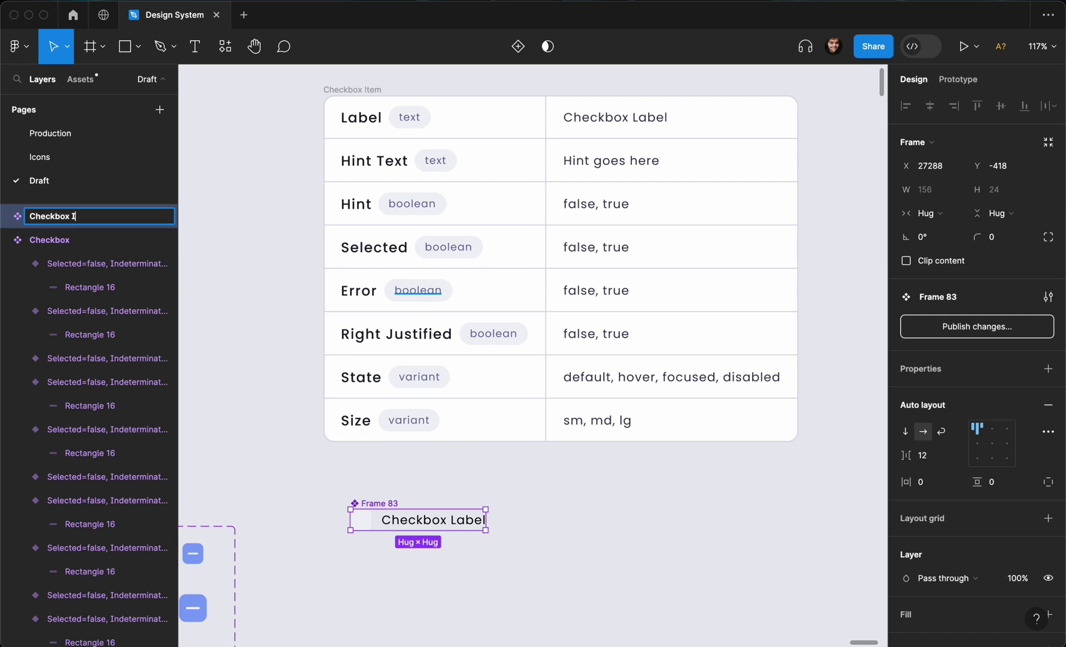
{"action": "key", "text": "Return"}
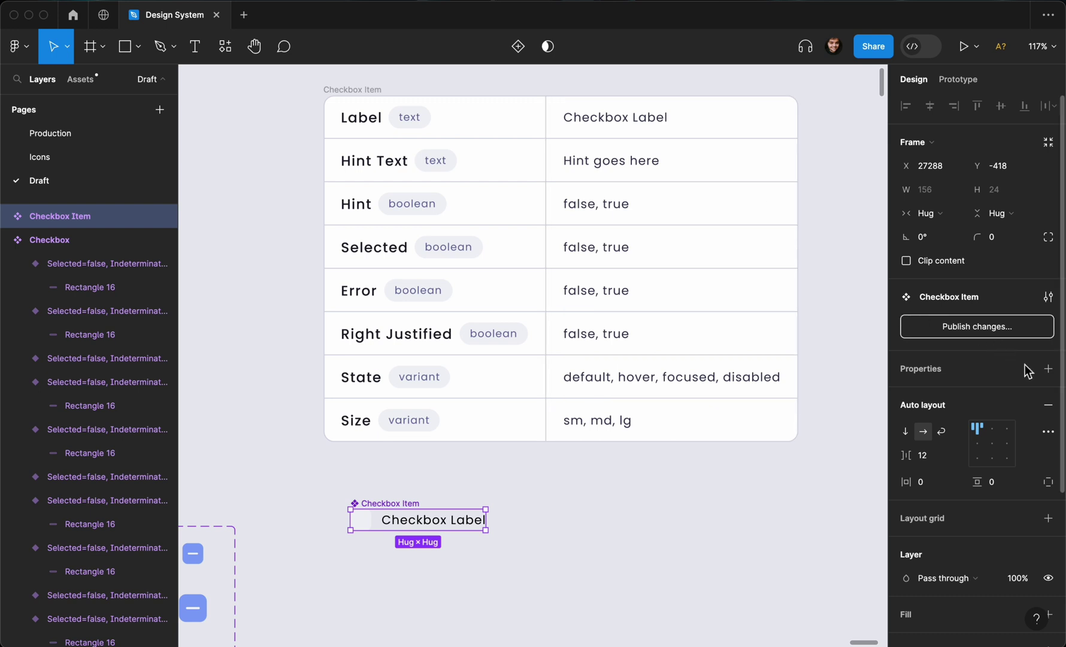
- Create a text property named "Label" with the value "Checkbox Label" on the Checkbox Item component
{"action": "left_click", "coordinate": [1047, 369]}
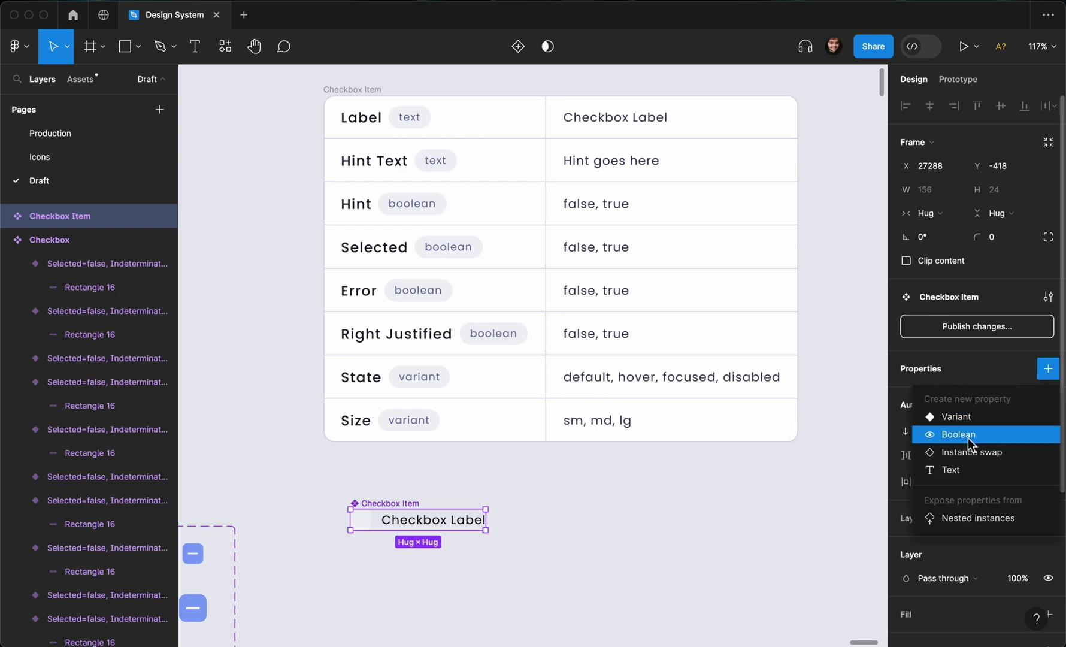
{"action": "left_click", "coordinate": [960, 471]}
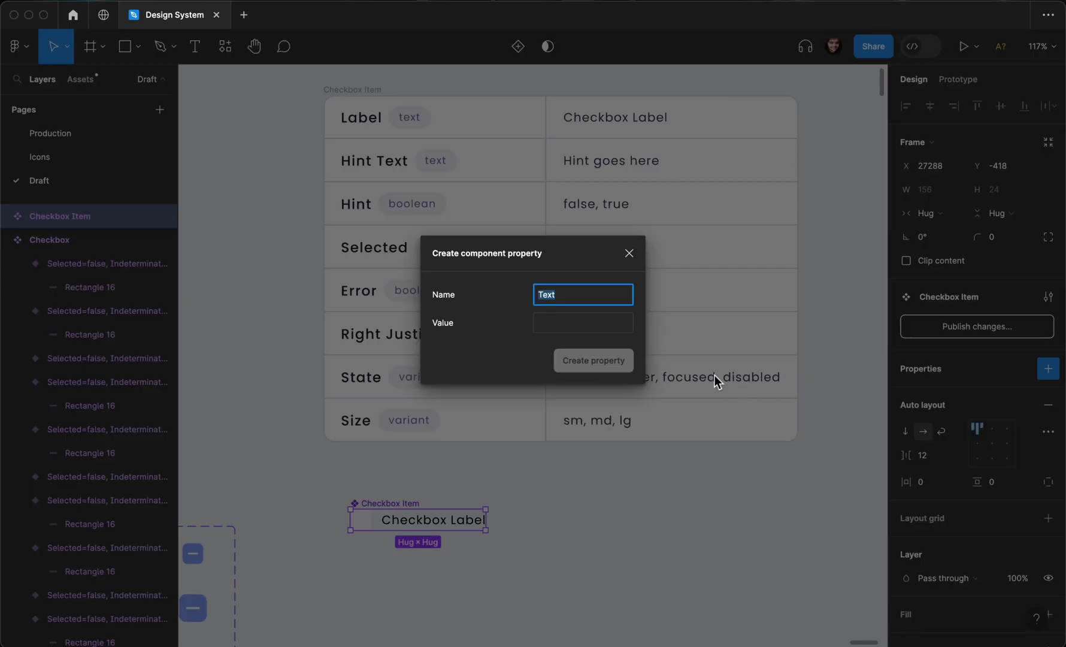
{"action": "type", "text": "Label"}
{"action": "left_click", "coordinate": [553, 315]}
{"action": "type", "text": "Checkbo"}
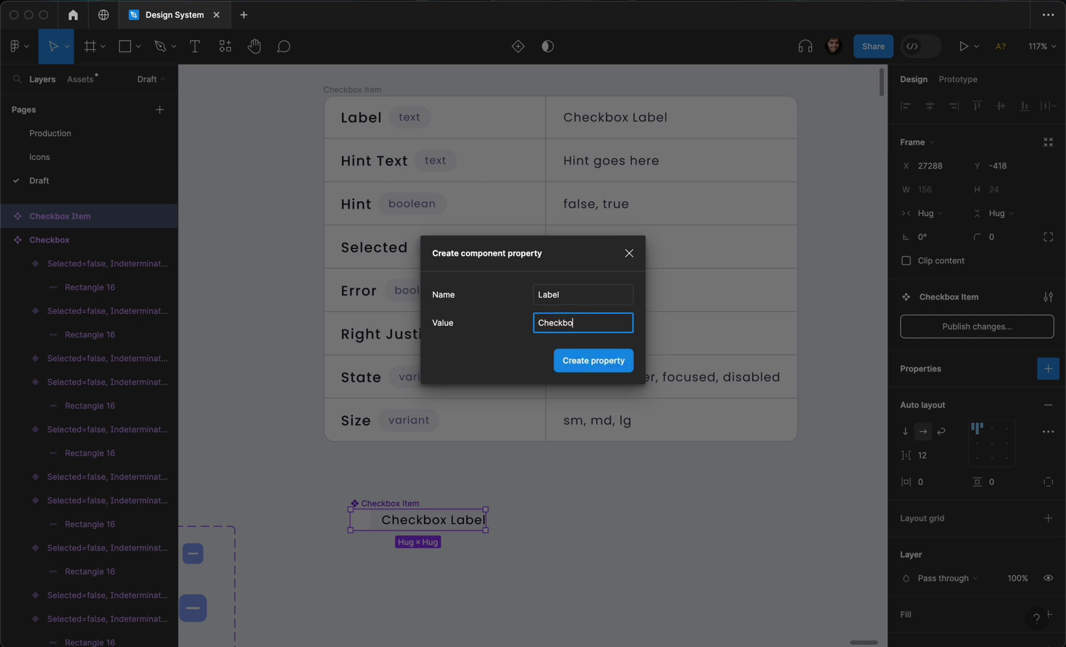
{"action": "type", "text": "x Label"}
{"action": "key", "text": "Return"}
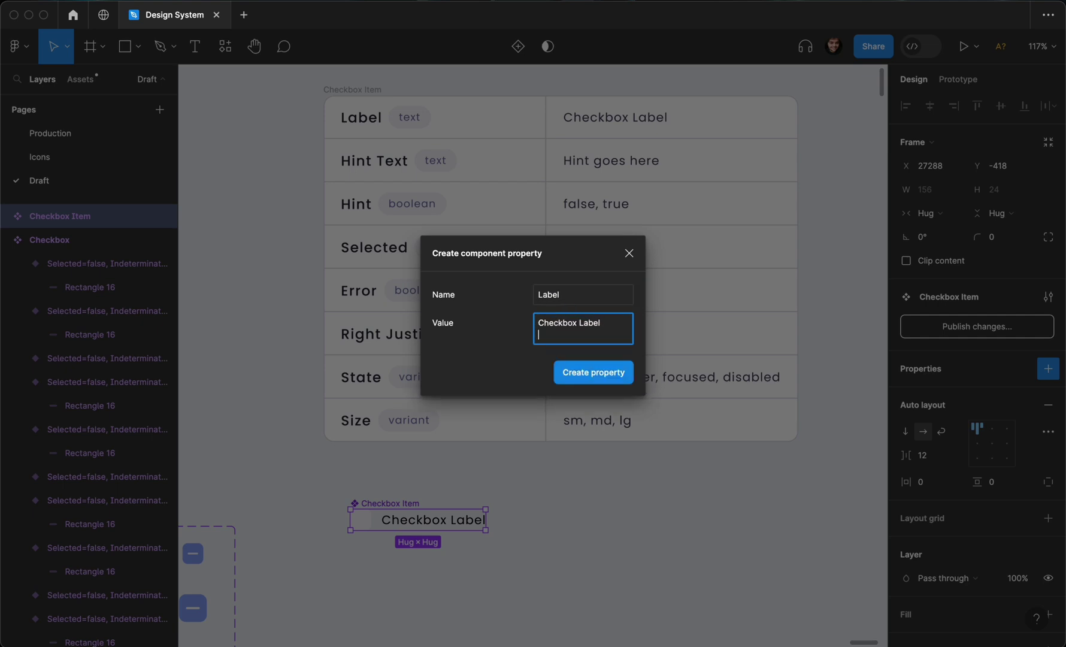
{"action": "key", "text": "BackSpace"}
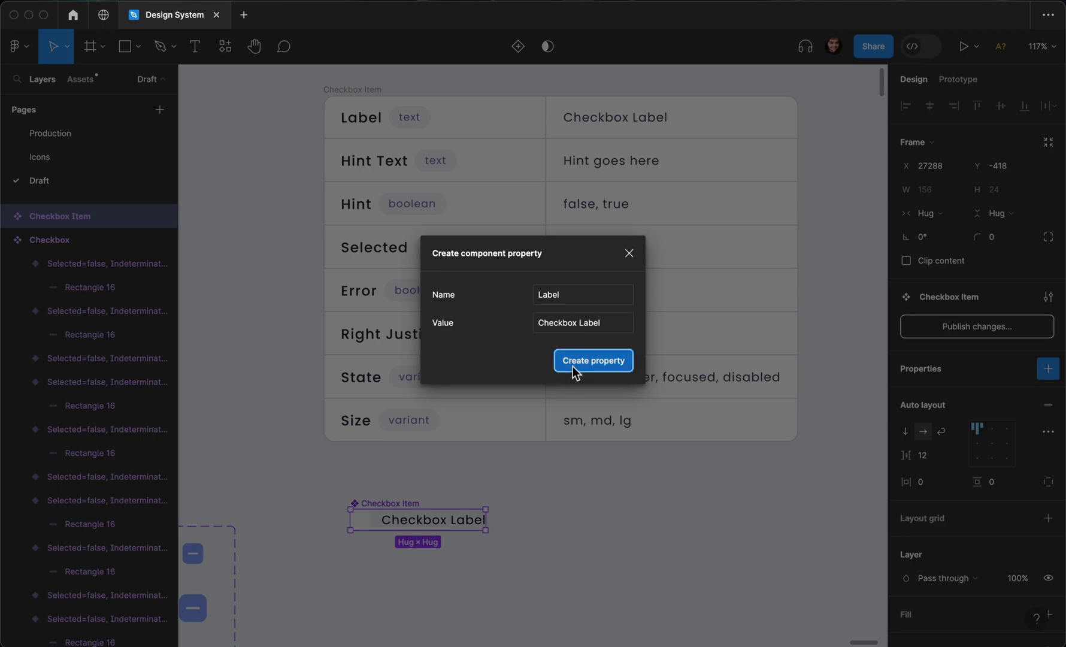
{"action": "left_click", "coordinate": [573, 370]}
- Link the content of the Checkbox Label text layer to the component's Label property
{"action": "double_click", "coordinate": [443, 521]}
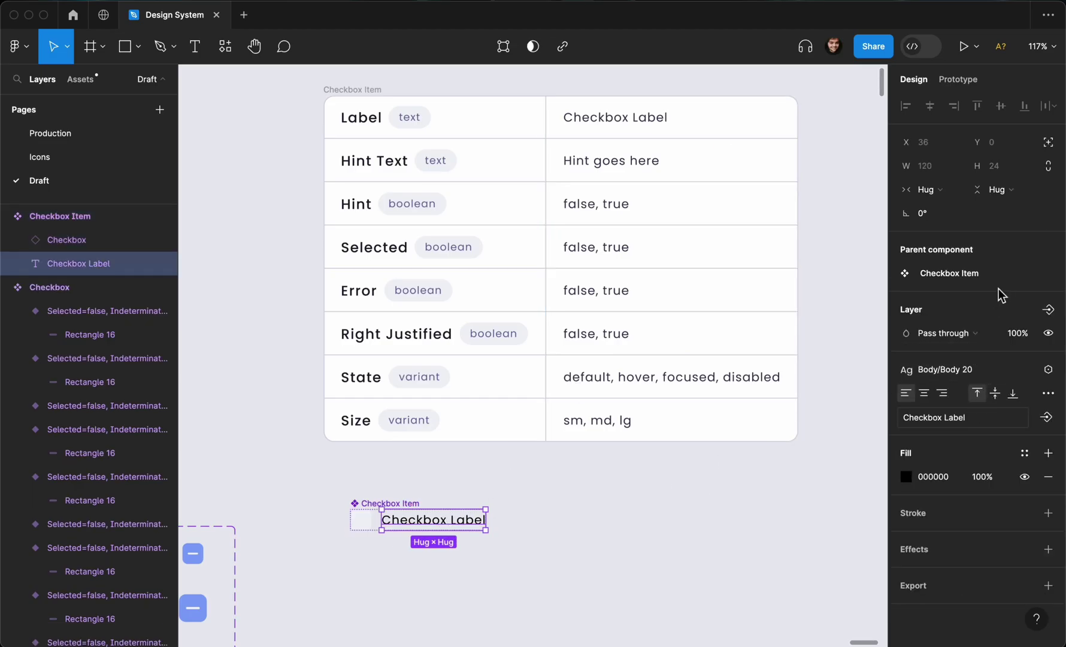
{"action": "left_click", "coordinate": [1045, 418]}
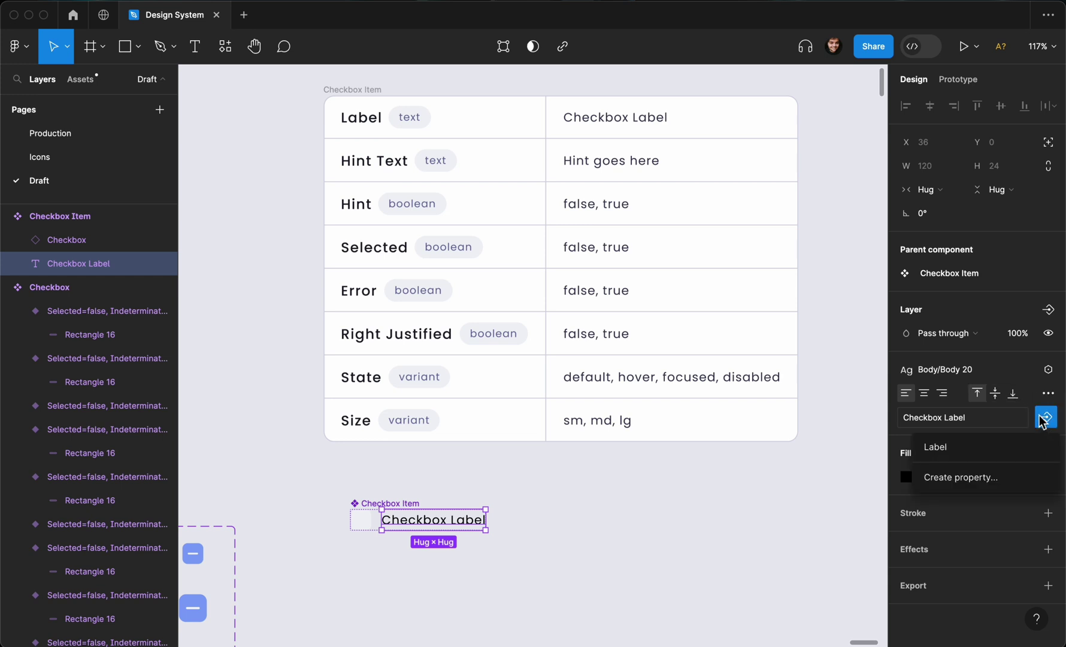
{"action": "left_click", "coordinate": [958, 449]}
{"action": "left_click", "coordinate": [580, 493]}
- Move the Checkbox Item component slightly closer to the table above and add a variant property to it
{"action": "left_click_drag", "start_coordinate": [406, 501], "coordinate": [381, 486]}
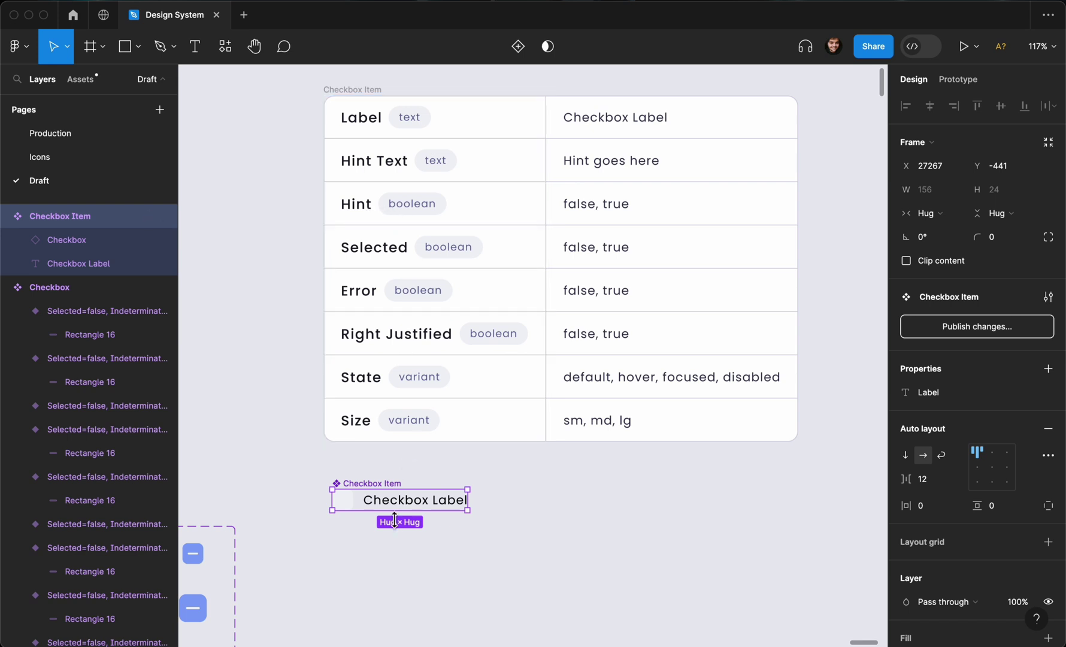
{"action": "scroll", "coordinate": [384, 542], "scroll_direction": "down", "scroll_amount": 2}
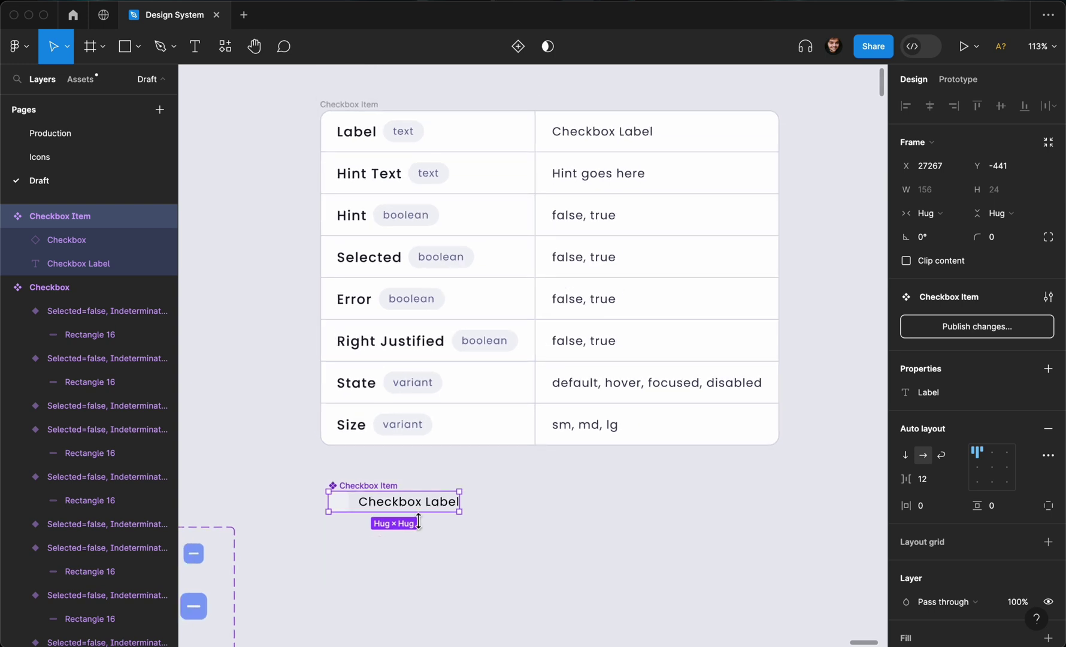
{"action": "left_click", "coordinate": [1047, 369]}
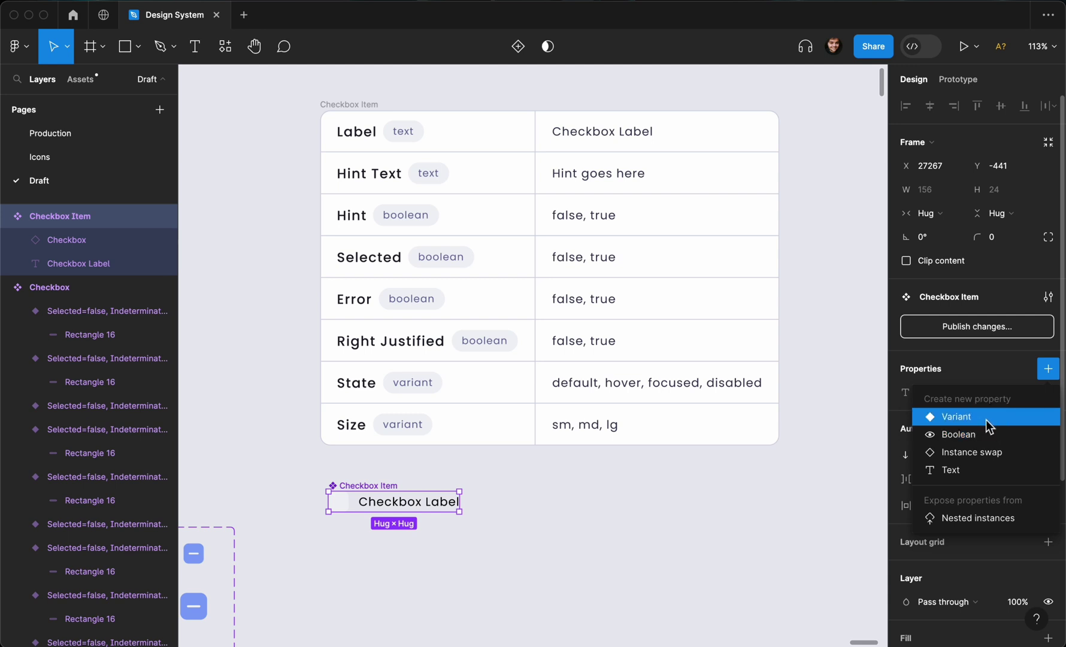
{"action": "left_click", "coordinate": [985, 420]}
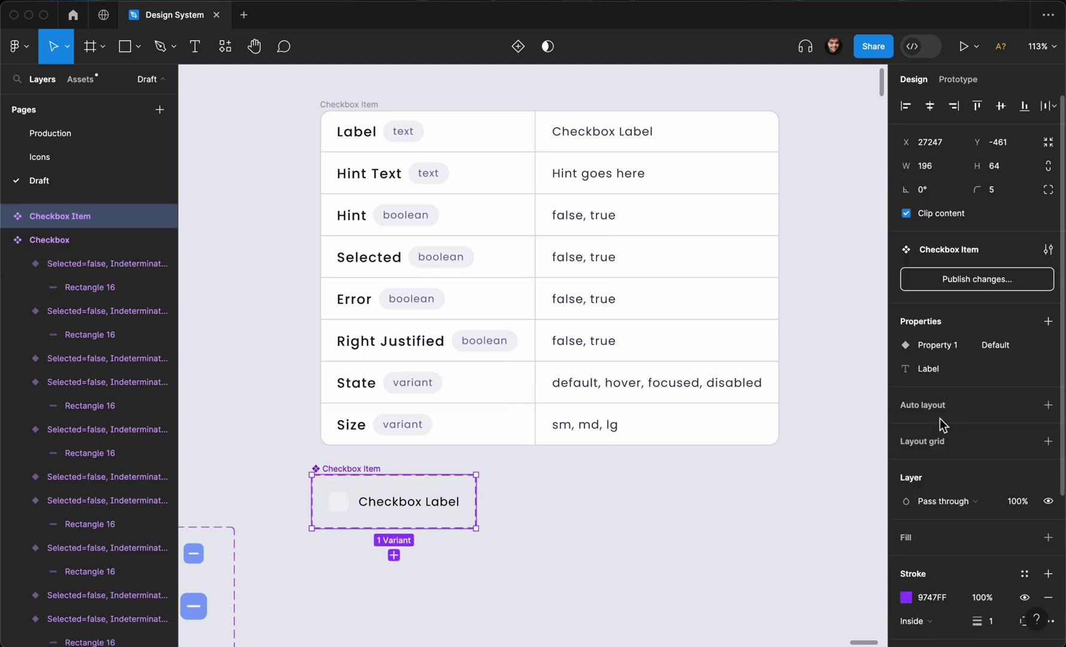
- Rename the Checkbox Item component's new variant property as "Hint"
{"action": "double_click", "coordinate": [935, 350]}
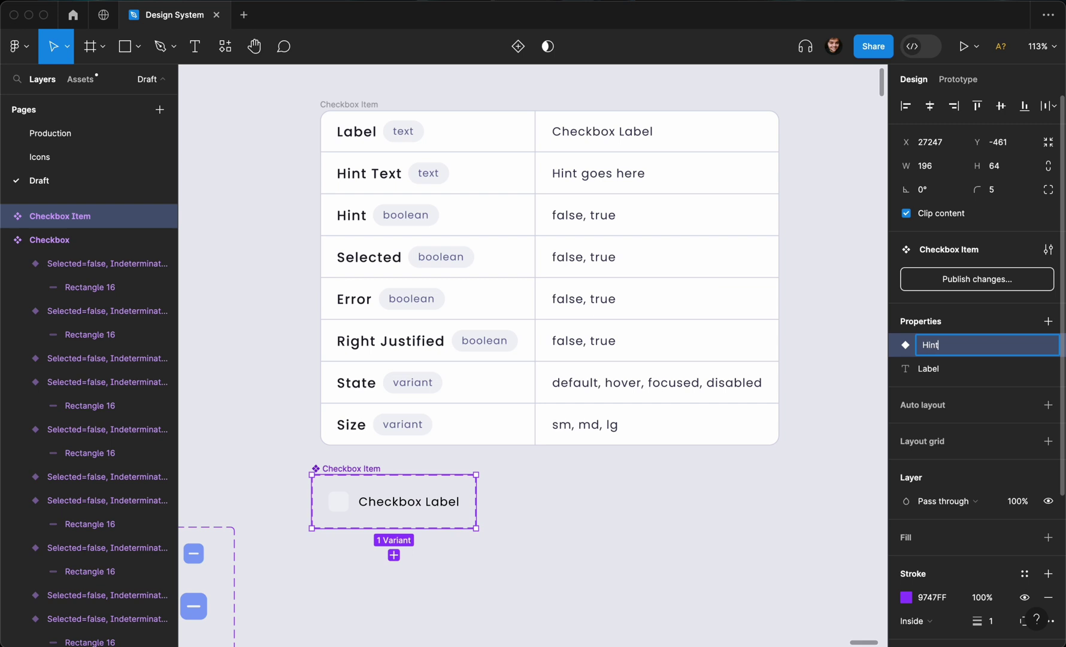
{"action": "key", "text": "Return"}
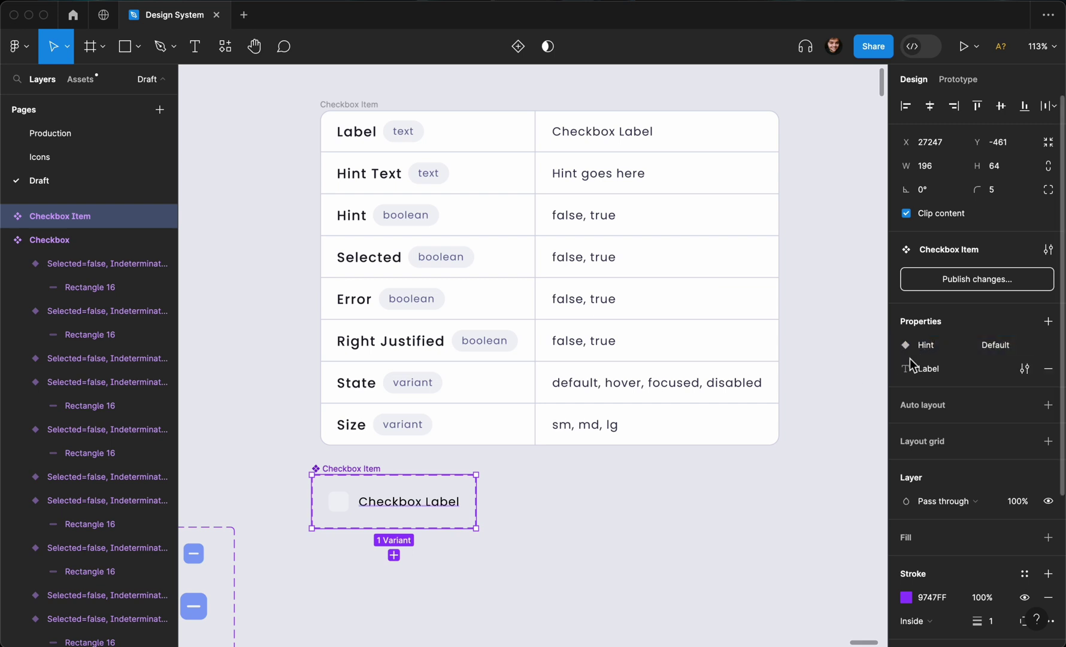
{"action": "left_click_drag", "start_coordinate": [892, 345], "coordinate": [895, 371]}
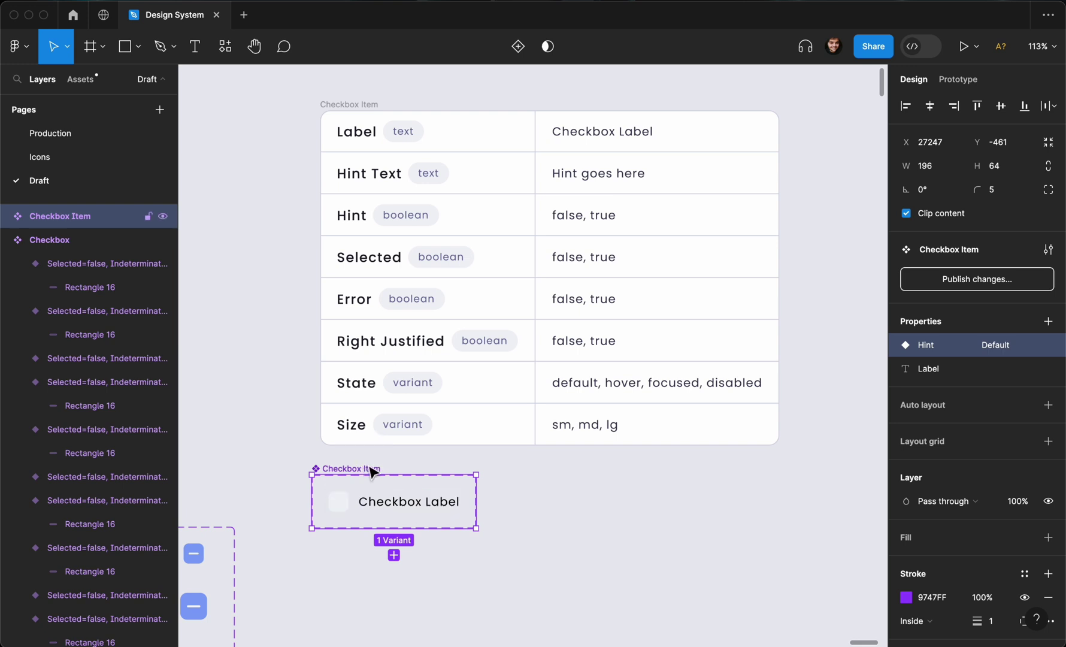
- Enlarge the Checkbox Item component set frame well beyond its variant to make room for more variants
{"action": "scroll", "coordinate": [371, 470], "scroll_direction": "down", "scroll_amount": 5}
{"action": "left_click_drag", "start_coordinate": [435, 510], "coordinate": [746, 637]}
{"action": "scroll", "coordinate": [442, 463], "scroll_direction": "up", "scroll_amount": 5}
{"action": "scroll", "coordinate": [427, 443], "scroll_direction": "up", "scroll_amount": 2}
{"action": "scroll", "coordinate": [428, 443], "scroll_direction": "left", "scroll_amount": 1}
- Set the Hint value of the existing Checkbox Item variant to "false"
{"action": "left_click", "coordinate": [408, 374]}
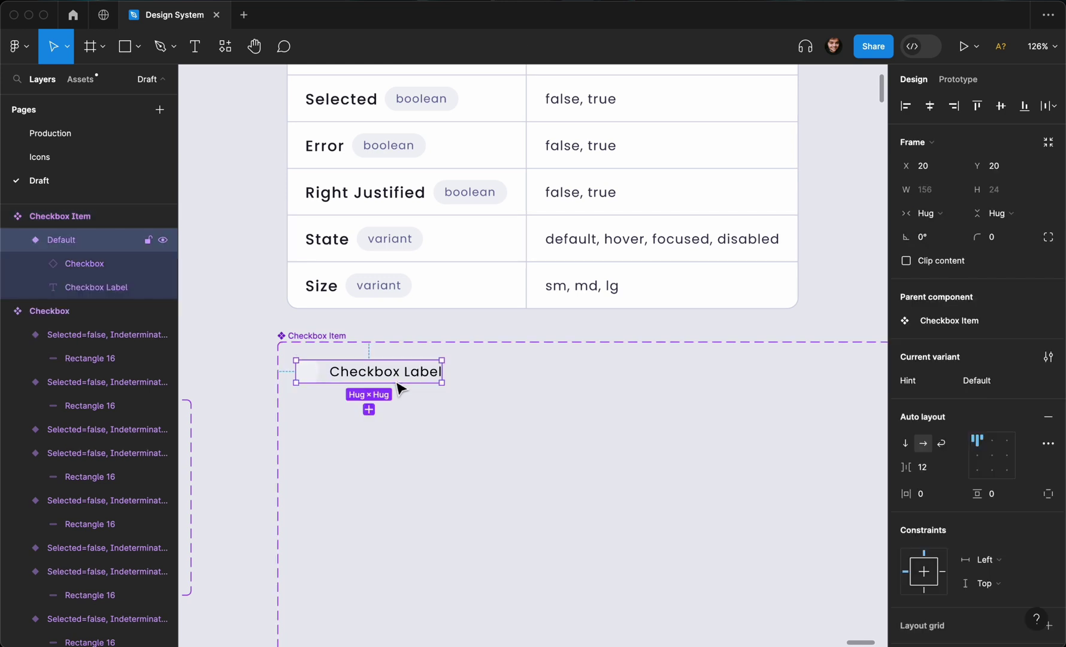
{"action": "left_click", "coordinate": [960, 385]}
{"action": "type", "text": "false"}
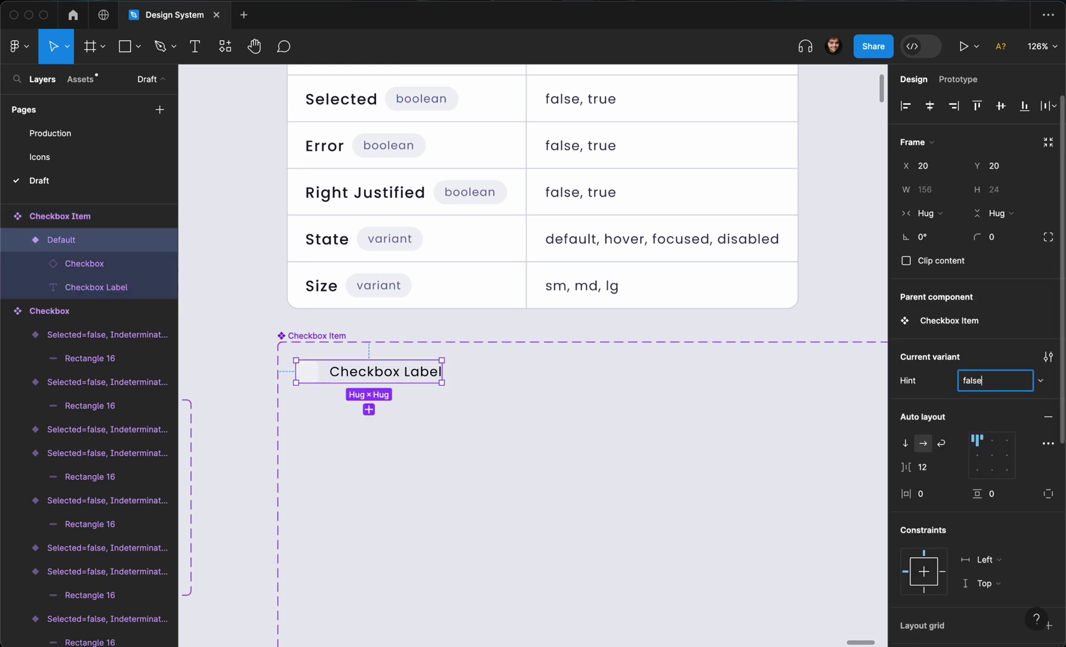
{"action": "key", "text": "Return"}
- Duplicate the Hint=false variant beside the original and set the copy's Hint value to "true"
{"action": "left_click_drag", "start_coordinate": [372, 381], "coordinate": [553, 377]}
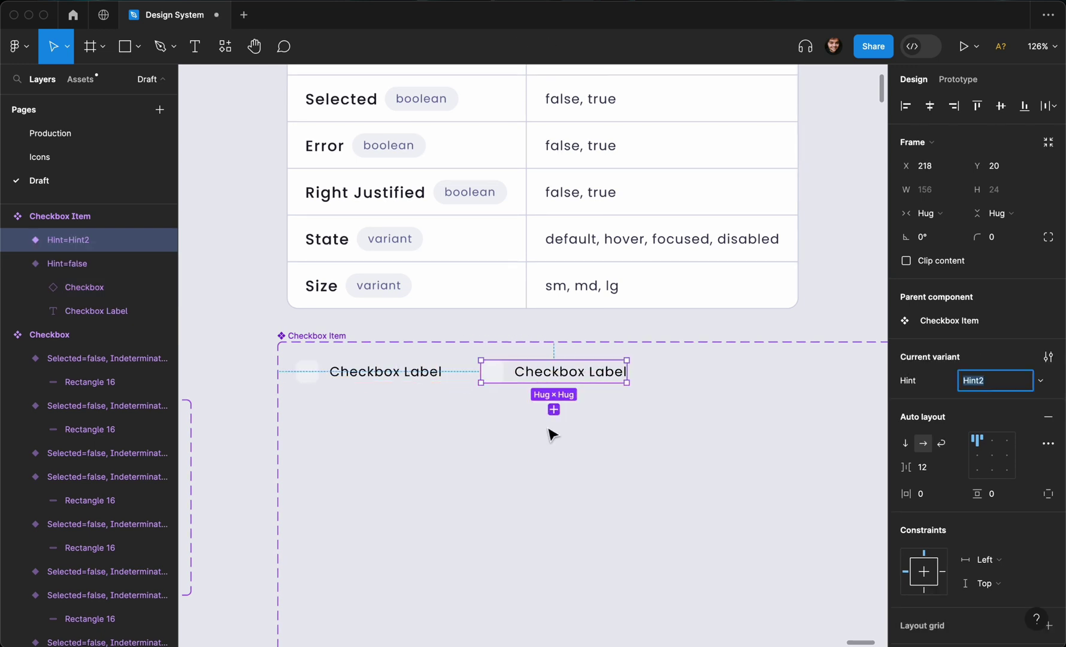
{"action": "type", "text": "true"}
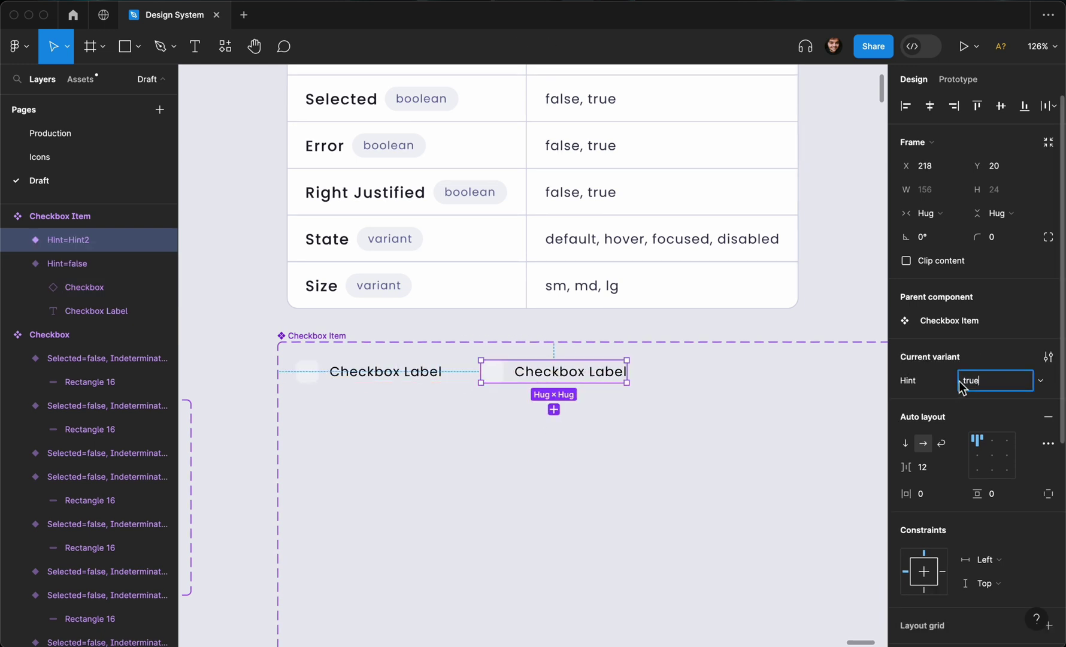
{"action": "key", "text": "Return"}
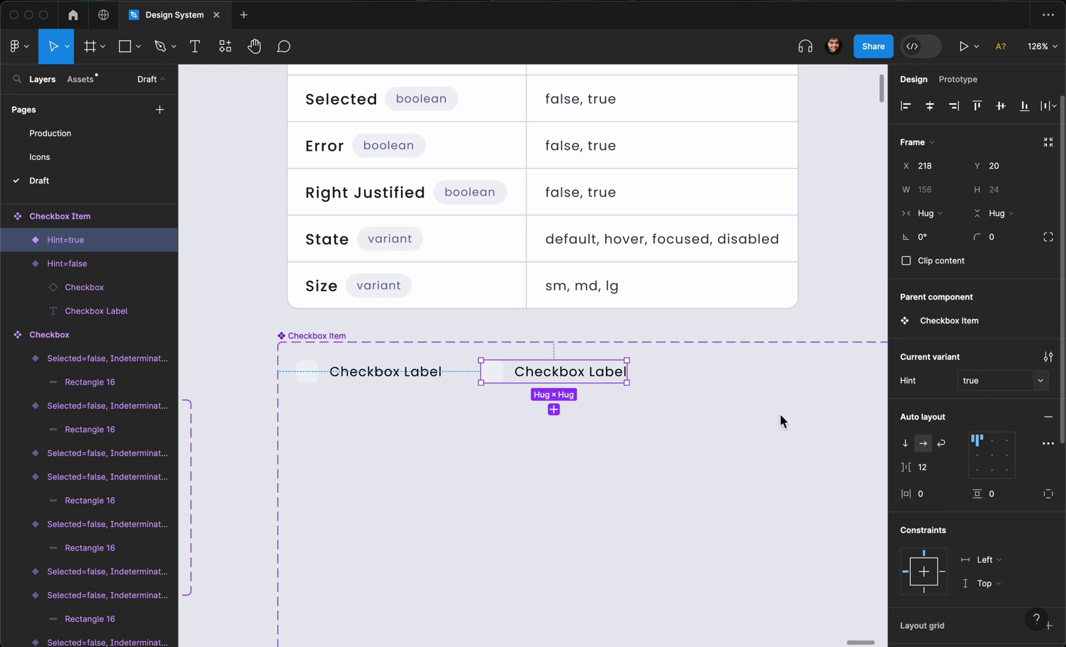
- Add a text layer reading "Hint goes here" in the empty space below the Hint=true variant
{"action": "key", "text": "Escape"}
{"action": "key", "text": "t"}
{"action": "left_click", "coordinate": [506, 443]}
{"action": "type", "text": "asd"}
{"action": "key", "text": "super+a"}
{"action": "type", "text": "Hi"}
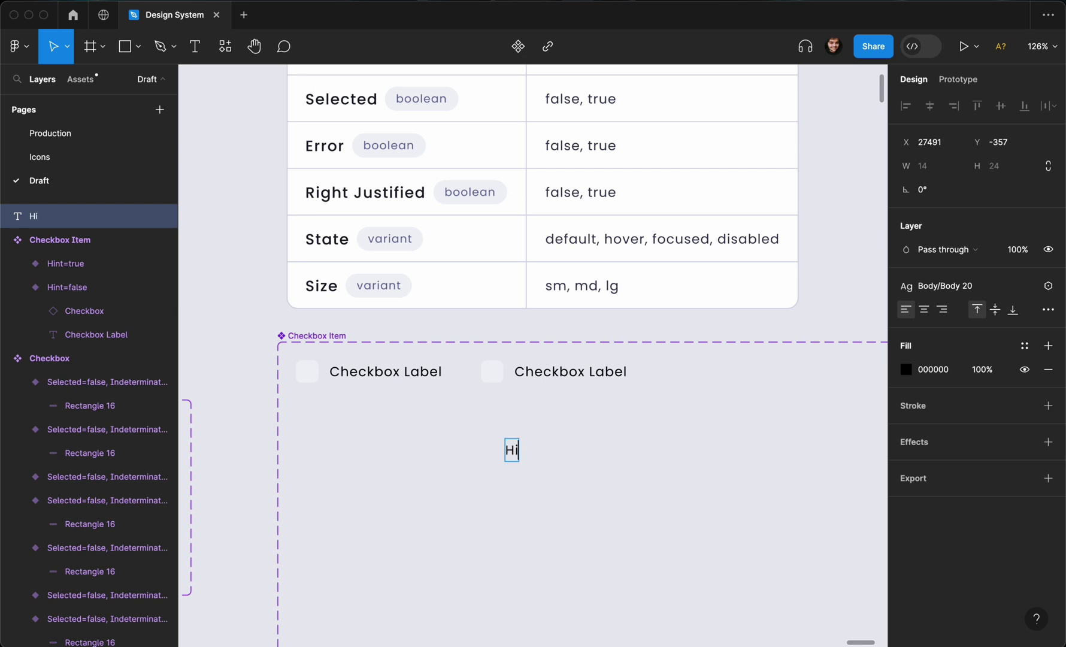
{"action": "type", "text": "nt gos here"}
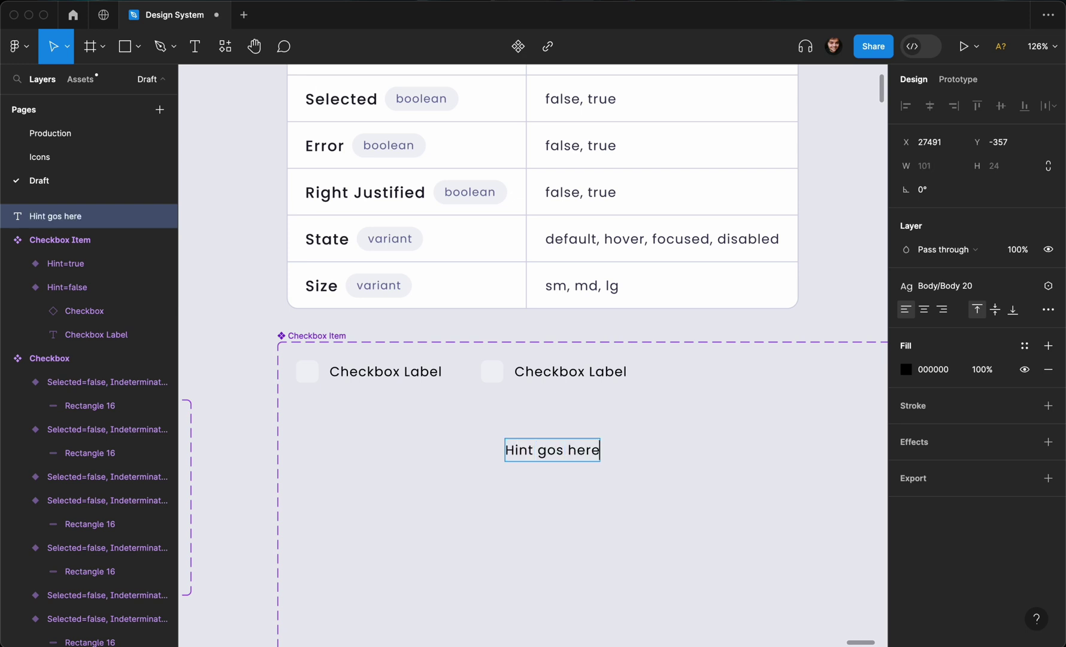
{"action": "left_click", "coordinate": [557, 449]}
{"action": "type", "text": "e"}
{"action": "key", "text": "Escape"}
{"action": "key", "text": "Escape"}
- Apply the Body/Body 10 text style to the "Hint goes here" text
{"action": "left_click", "coordinate": [575, 459]}
{"action": "left_click", "coordinate": [940, 287]}
{"action": "scroll", "coordinate": [954, 412], "scroll_direction": "down", "scroll_amount": 2}
{"action": "left_click", "coordinate": [956, 457]}
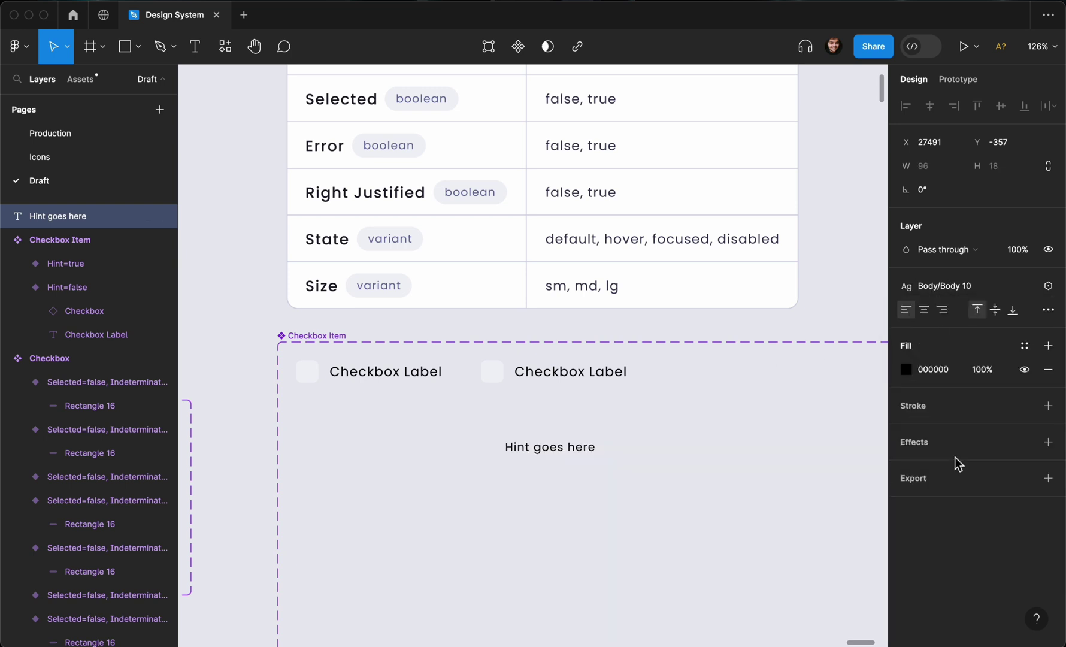
{"action": "left_click", "coordinate": [635, 431]}
- Apply the Grayscale Text \ Icon "body" colour variable to the label text of the Hint=false variant
{"action": "left_click", "coordinate": [523, 382]}
{"action": "left_click", "coordinate": [416, 378]}
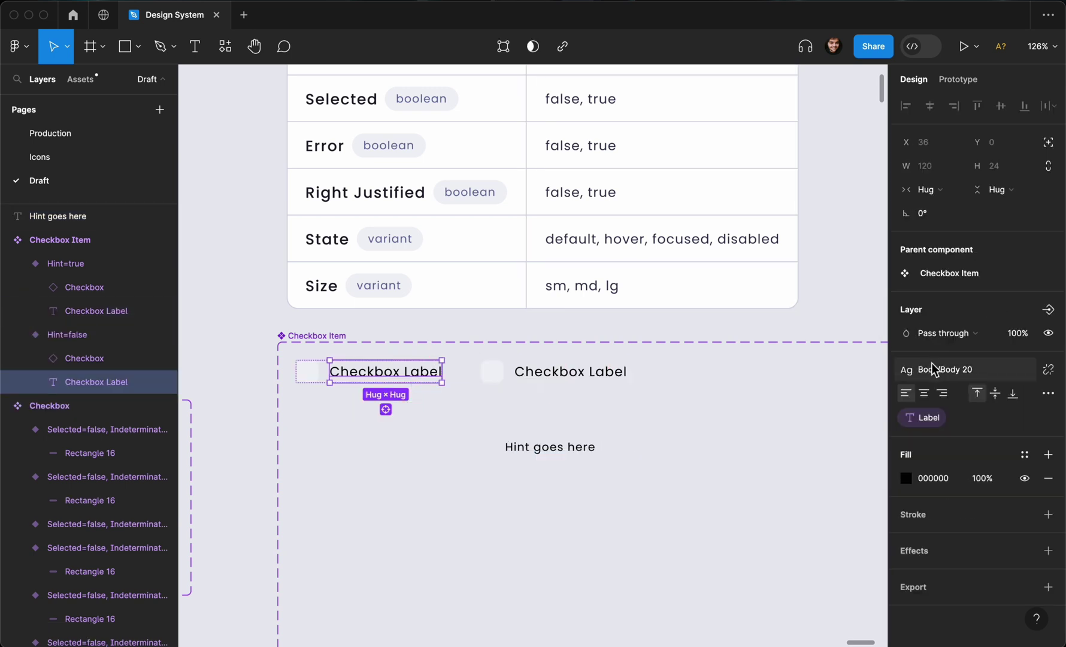
{"action": "left_click", "coordinate": [1023, 454]}
{"action": "scroll", "coordinate": [761, 484], "scroll_direction": "down", "scroll_amount": 3}
{"action": "type", "text": "text"}
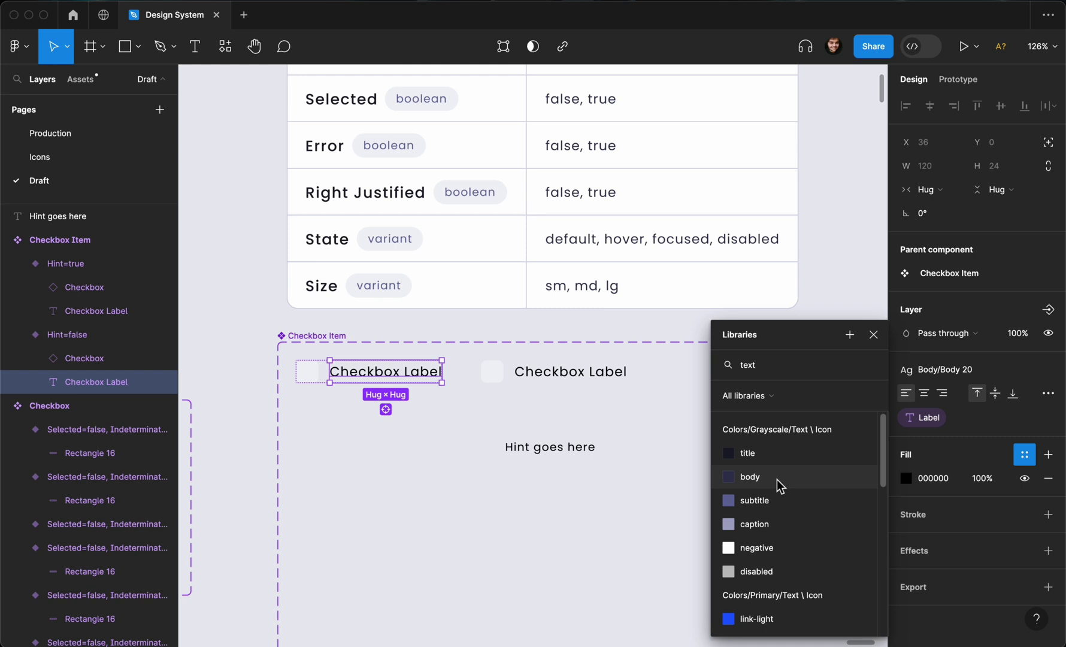
{"action": "left_click", "coordinate": [775, 478]}
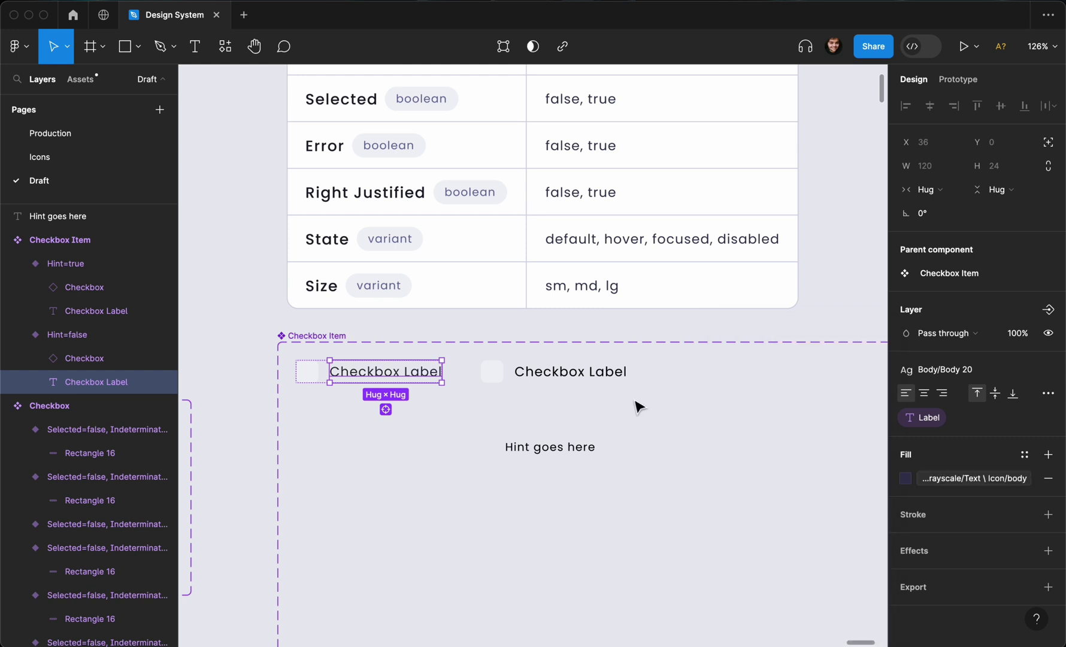
- Apply the Grayscale Text \ Icon "body" colour variable to the label text of the Hint=true variant
{"action": "left_click", "coordinate": [616, 382]}
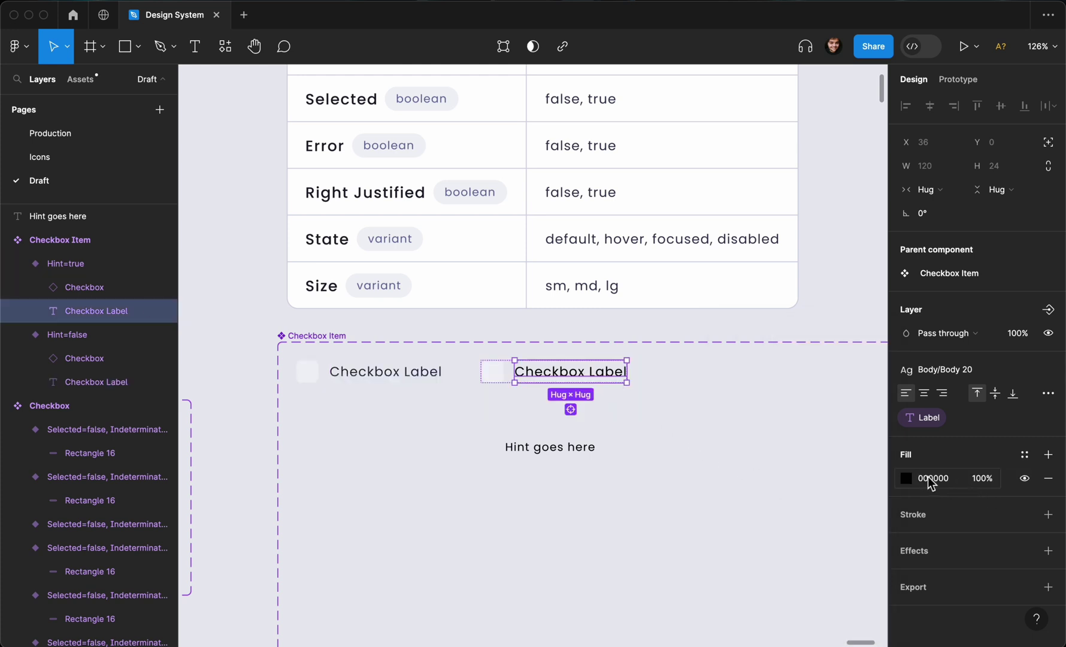
{"action": "left_click", "coordinate": [1024, 455]}
{"action": "type", "text": "body"}
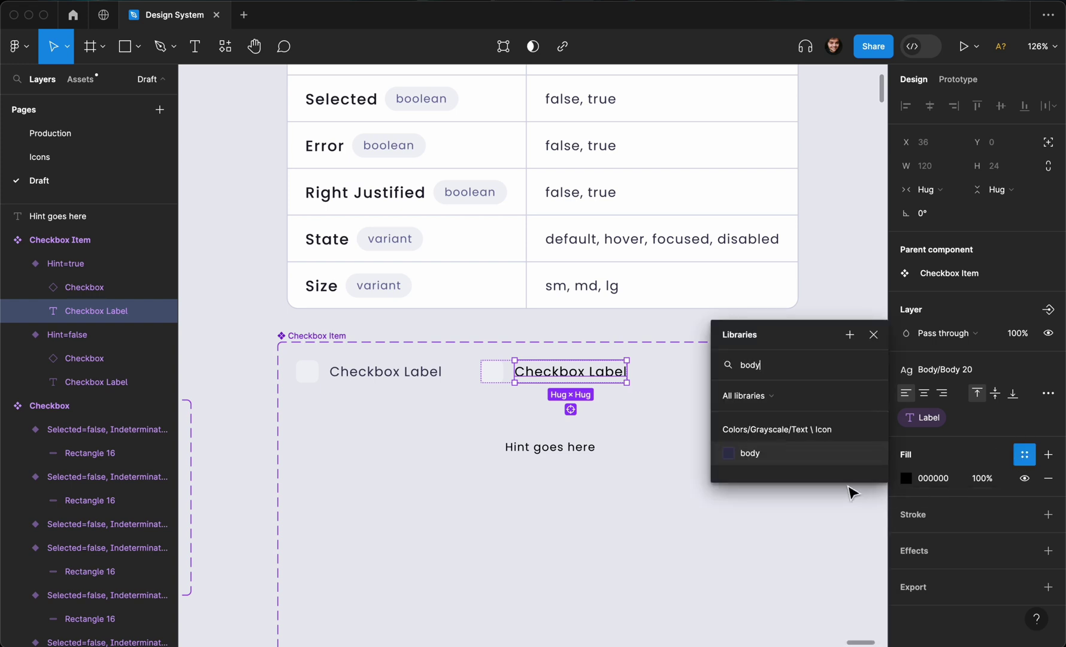
{"action": "left_click", "coordinate": [817, 461]}
- Apply the Grayscale Text \ Icon "subtitle" colour variable to the "Hint goes here" text
{"action": "left_click", "coordinate": [579, 448]}
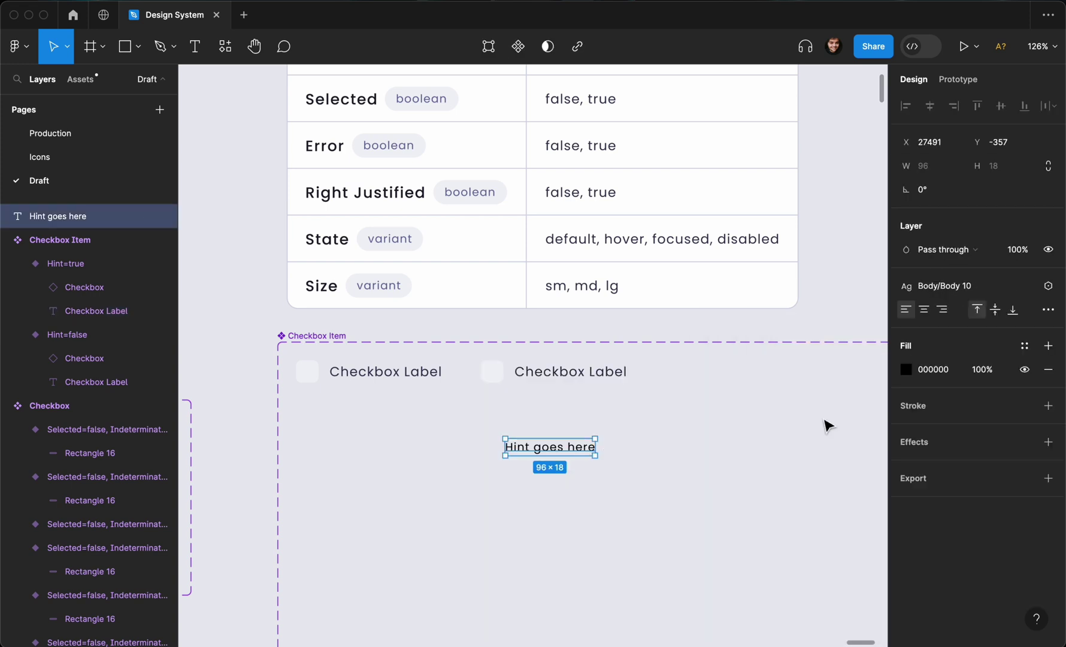
{"action": "left_click", "coordinate": [1023, 346]}
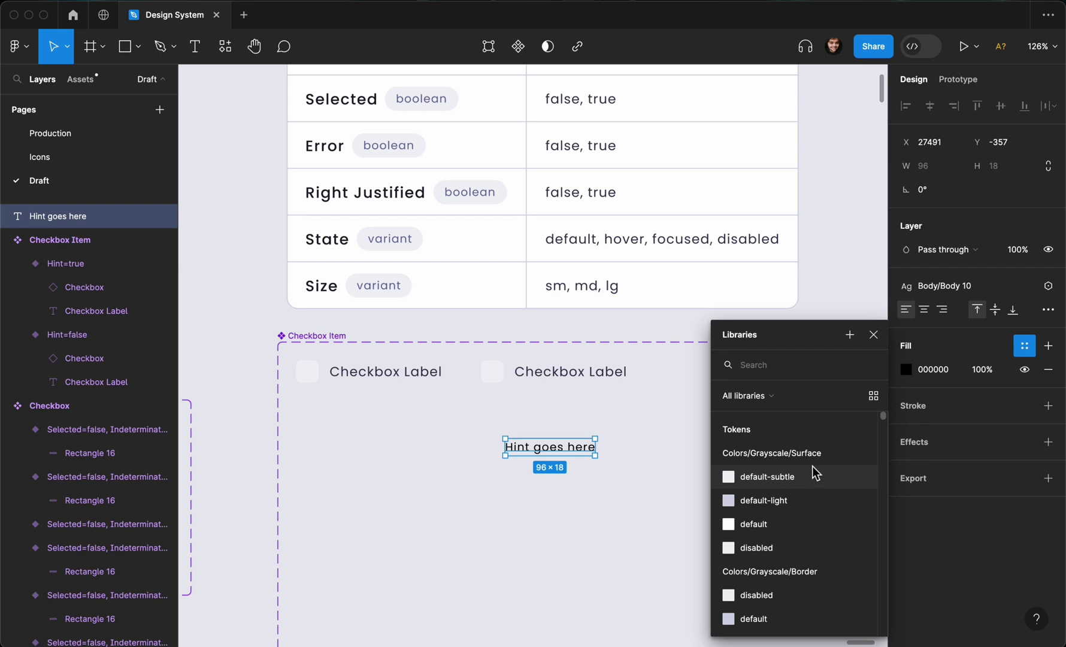
{"action": "type", "text": "text"}
{"action": "left_click", "coordinate": [772, 514]}
{"action": "left_click", "coordinate": [630, 425]}
- Move the "Hint goes here" text into the Hint=true variant, after its Checkbox Label
{"action": "left_click", "coordinate": [577, 442]}
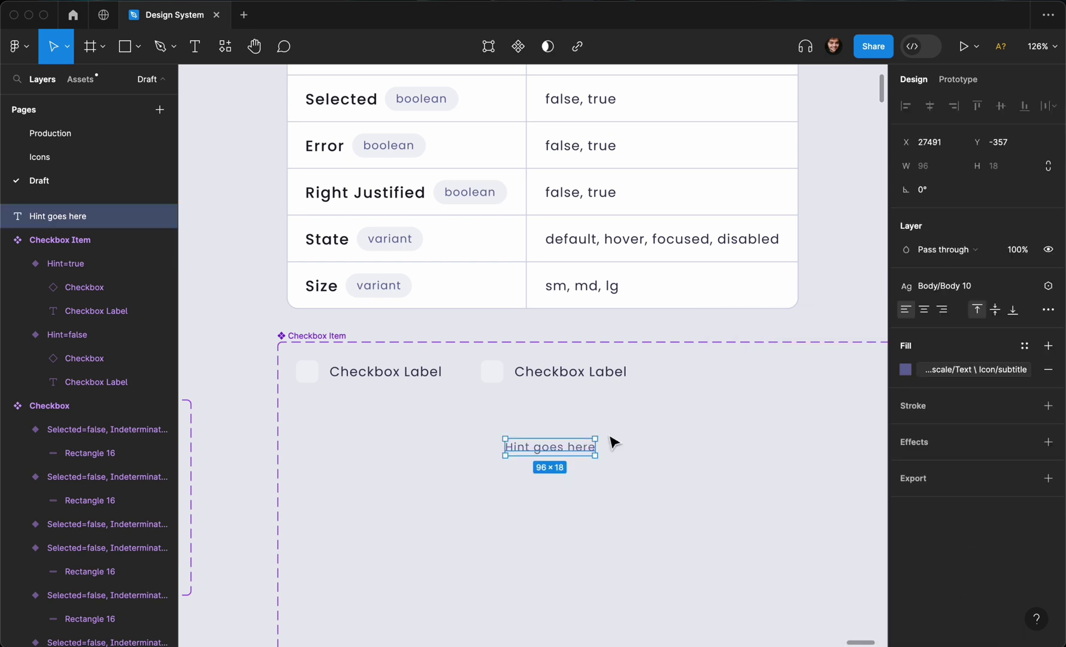
{"action": "key", "text": "Delete"}
{"action": "left_click", "coordinate": [600, 380]}
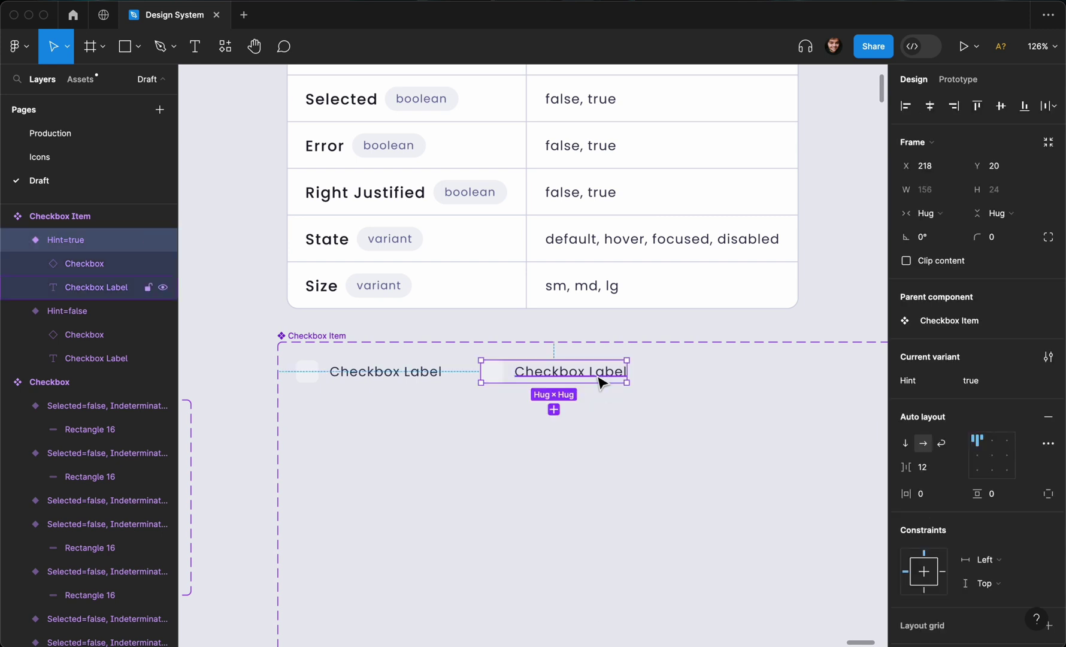
{"action": "key", "text": "super+z"}
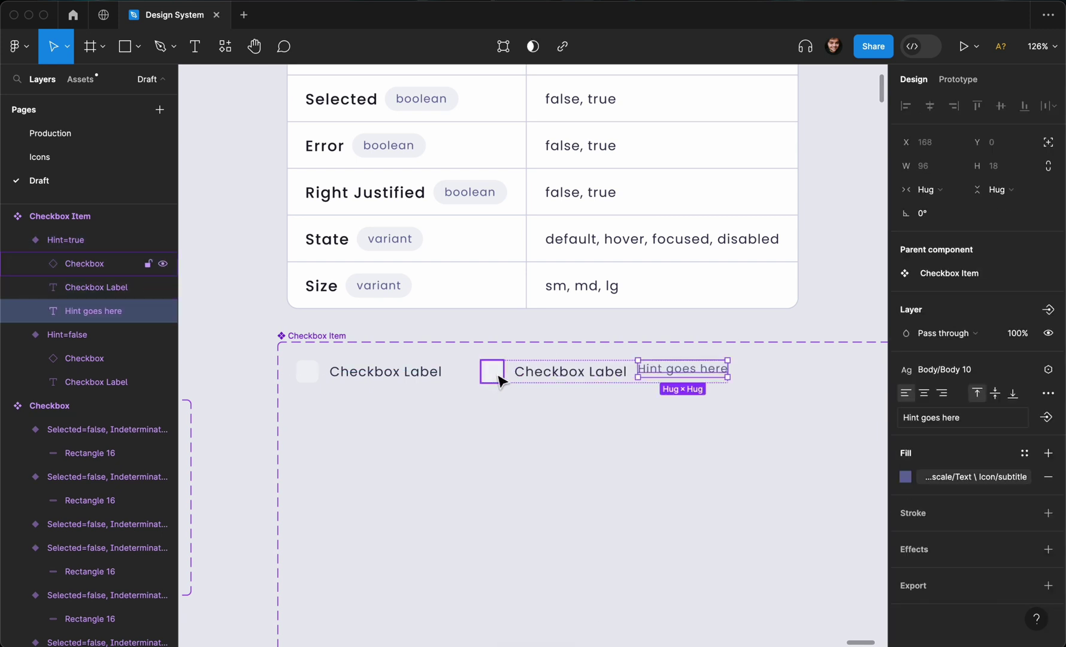
- Wrap the Checkbox Label and hint texts of the Hint=true variant in a vertical auto layout frame
{"action": "left_click", "coordinate": [516, 421]}
{"action": "left_click", "coordinate": [557, 382]}
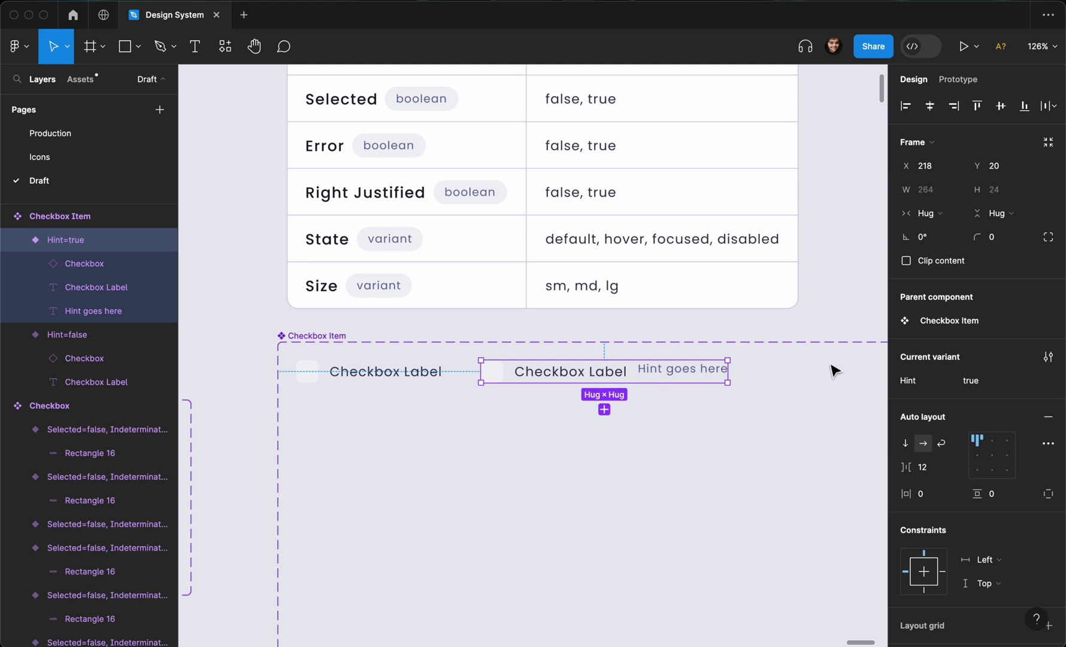
{"action": "left_click", "coordinate": [924, 448]}
{"action": "left_click", "coordinate": [690, 380]}
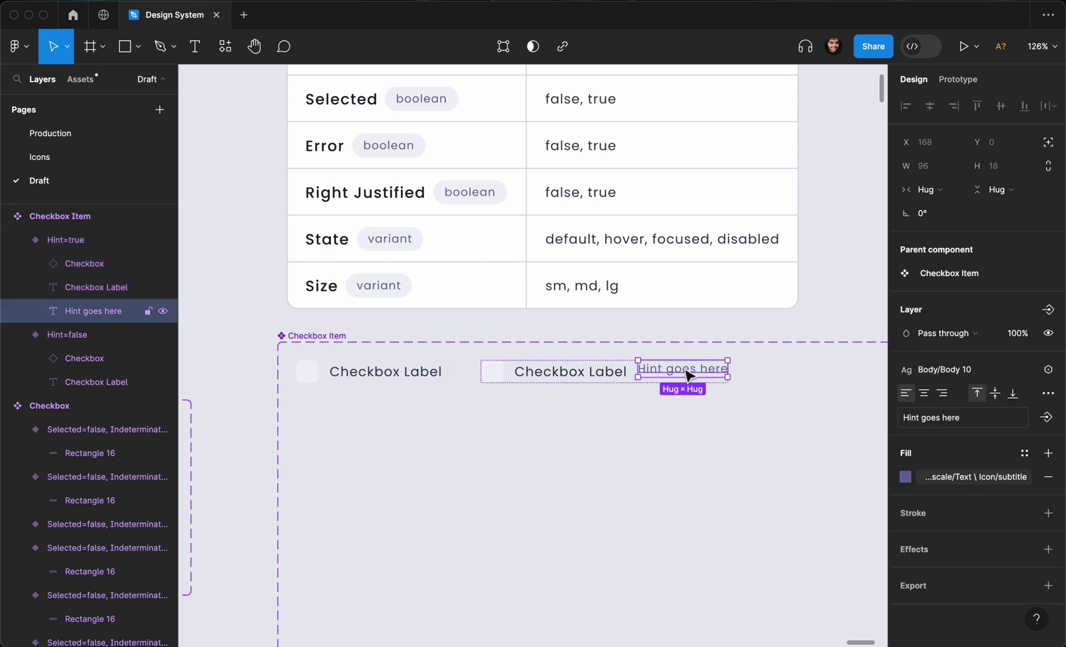
{"action": "left_click", "coordinate": [605, 376], "text": "shift"}
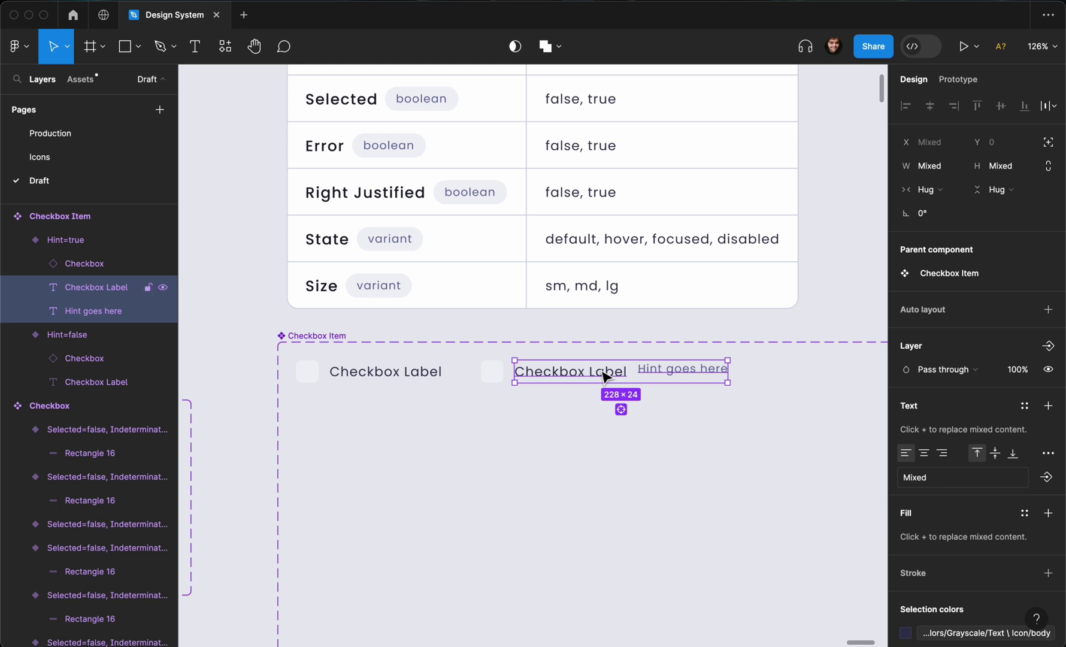
{"action": "key", "text": "shift+a"}
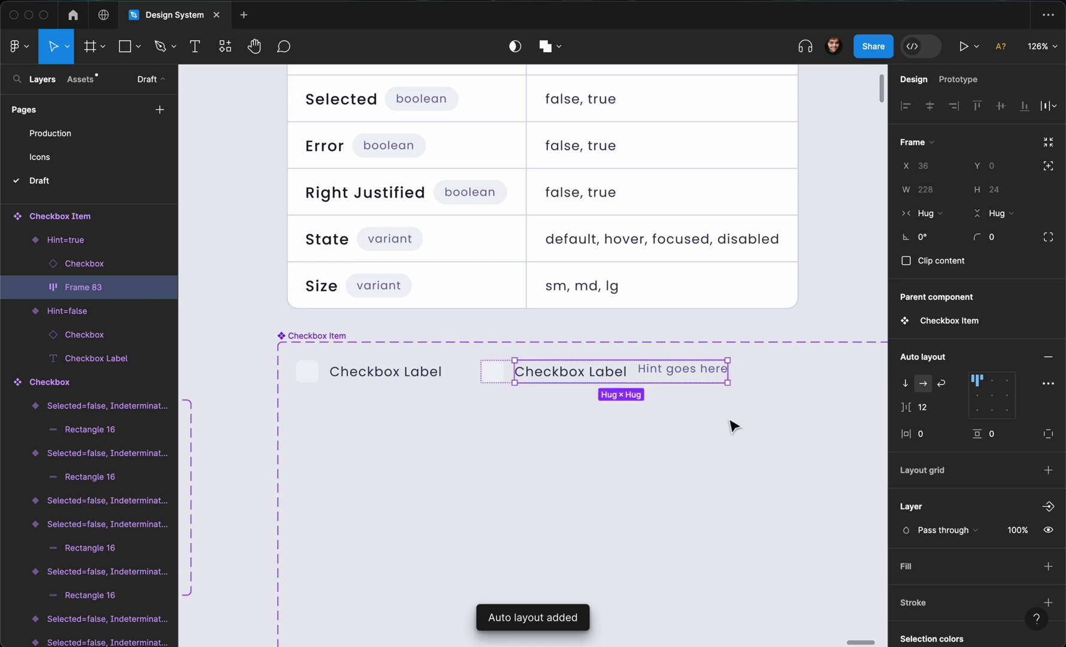
{"action": "left_click", "coordinate": [905, 383]}
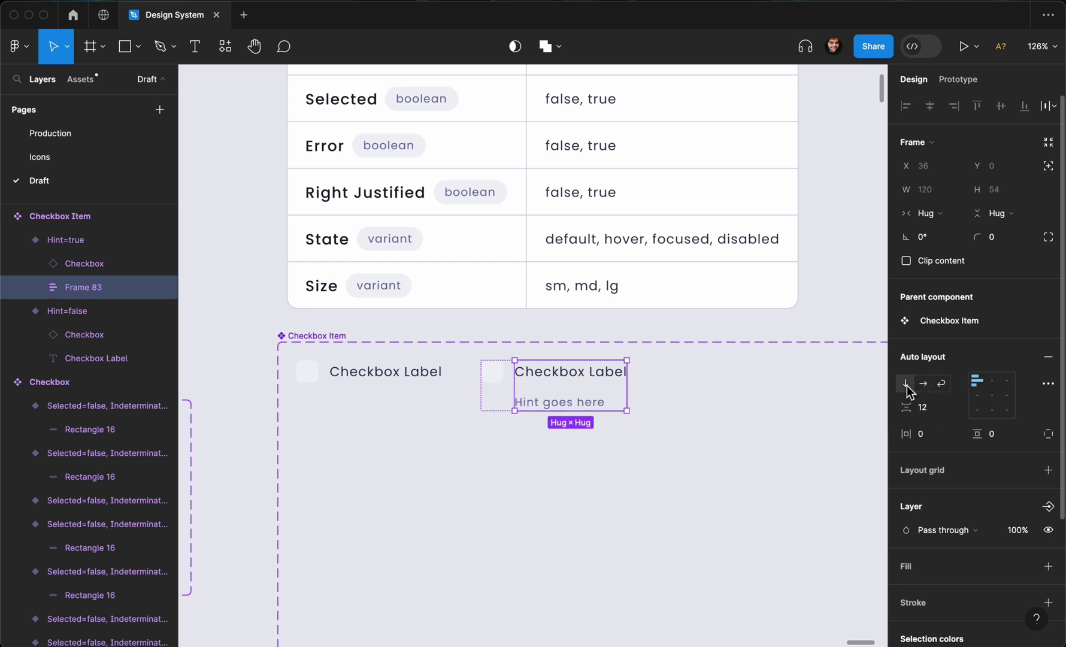
{"action": "left_click", "coordinate": [710, 410]}
{"action": "scroll", "coordinate": [521, 434], "scroll_direction": "down", "scroll_amount": 1}
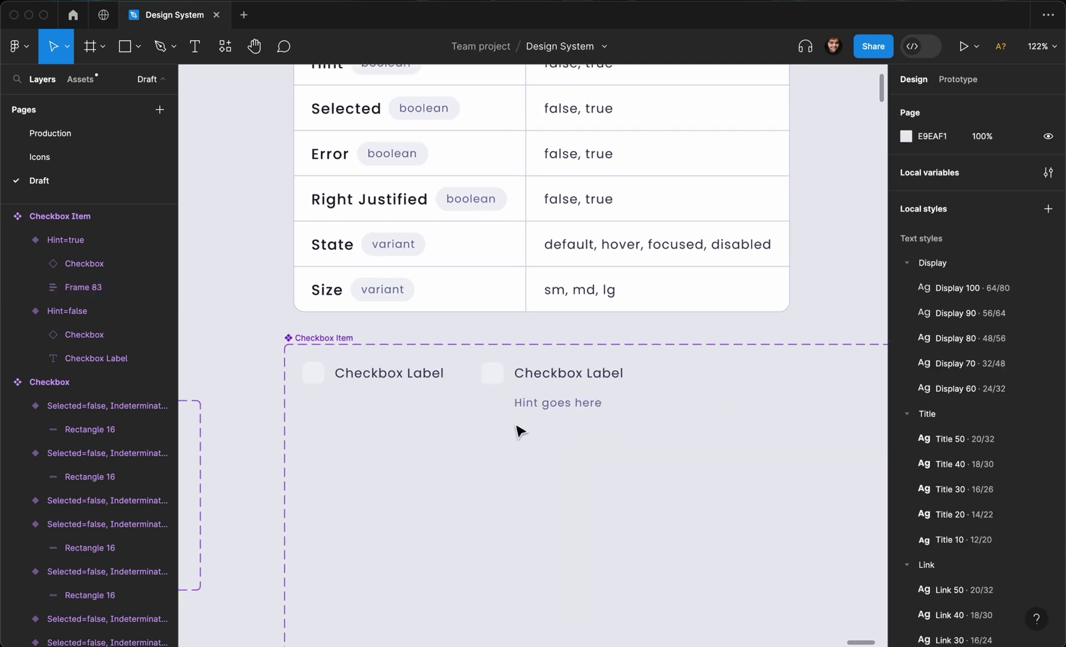
- Apply the "md" spacing variable (12) to the horizontal auto layout gap of both the Hint=false and Hint=true variants
{"action": "left_click", "coordinate": [409, 386]}
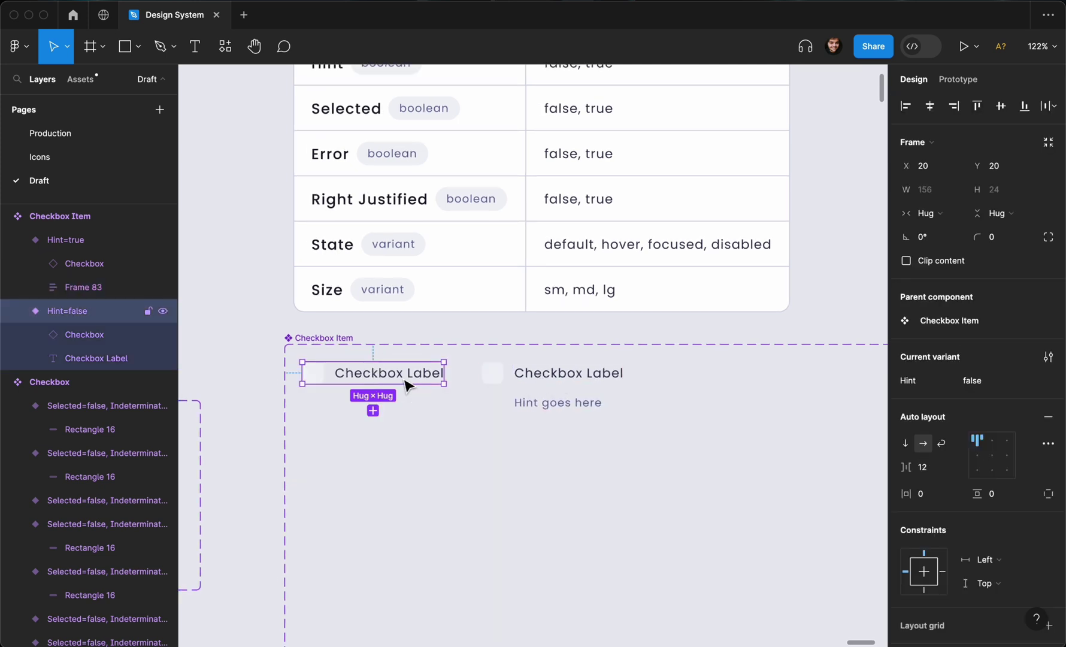
{"action": "left_click", "coordinate": [521, 386], "text": "shift"}
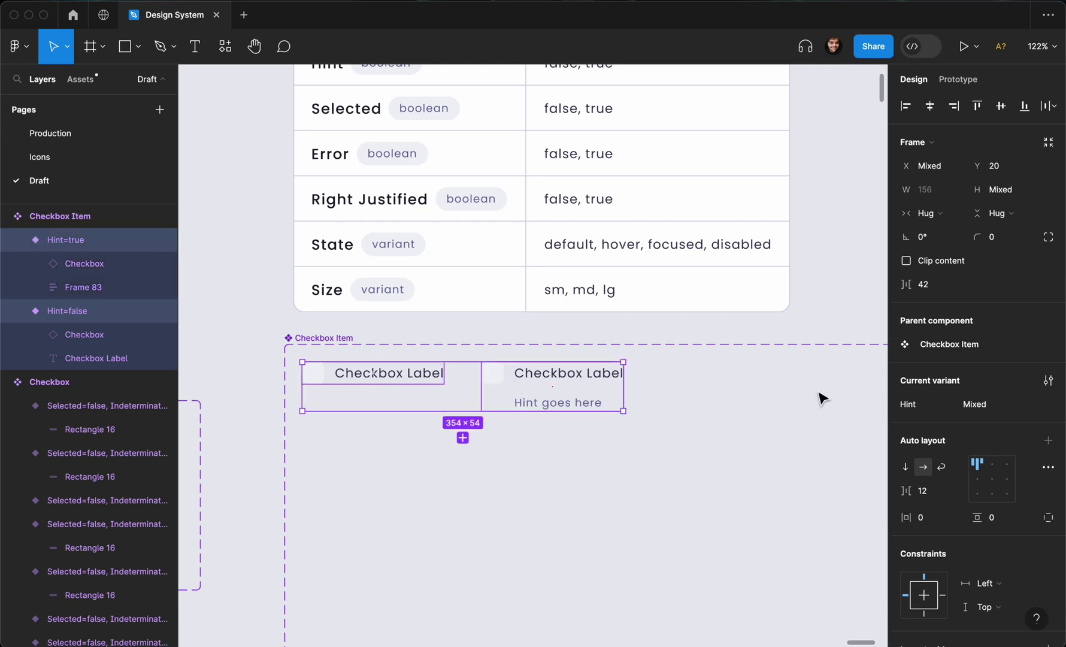
{"action": "left_click", "coordinate": [955, 491]}
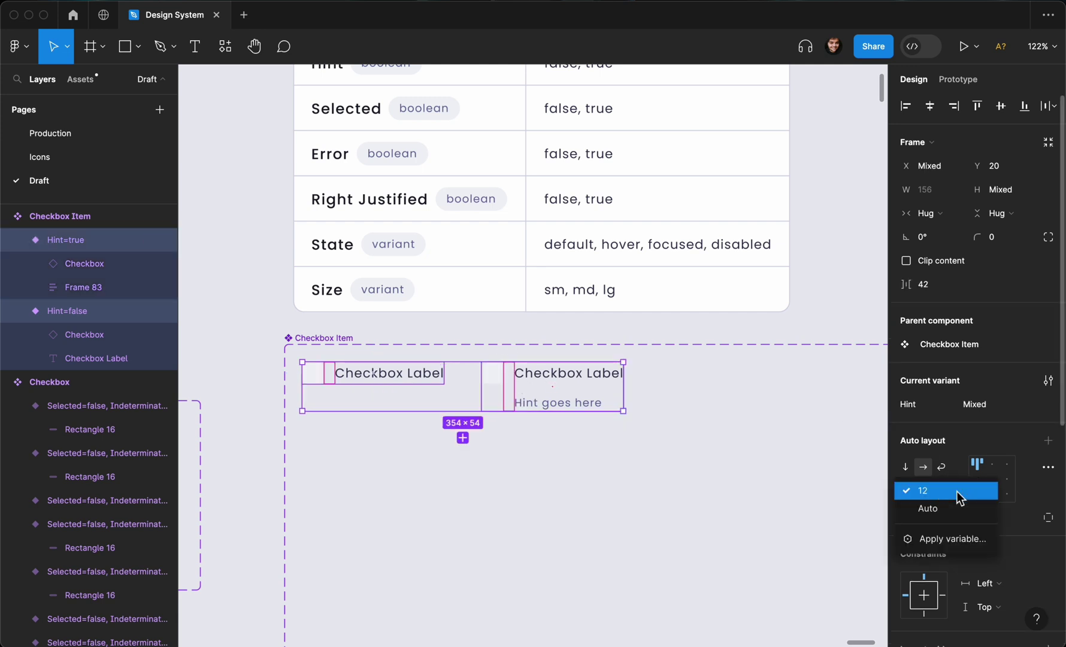
{"action": "left_click", "coordinate": [947, 537]}
{"action": "scroll", "coordinate": [951, 506], "scroll_direction": "down", "scroll_amount": 1}
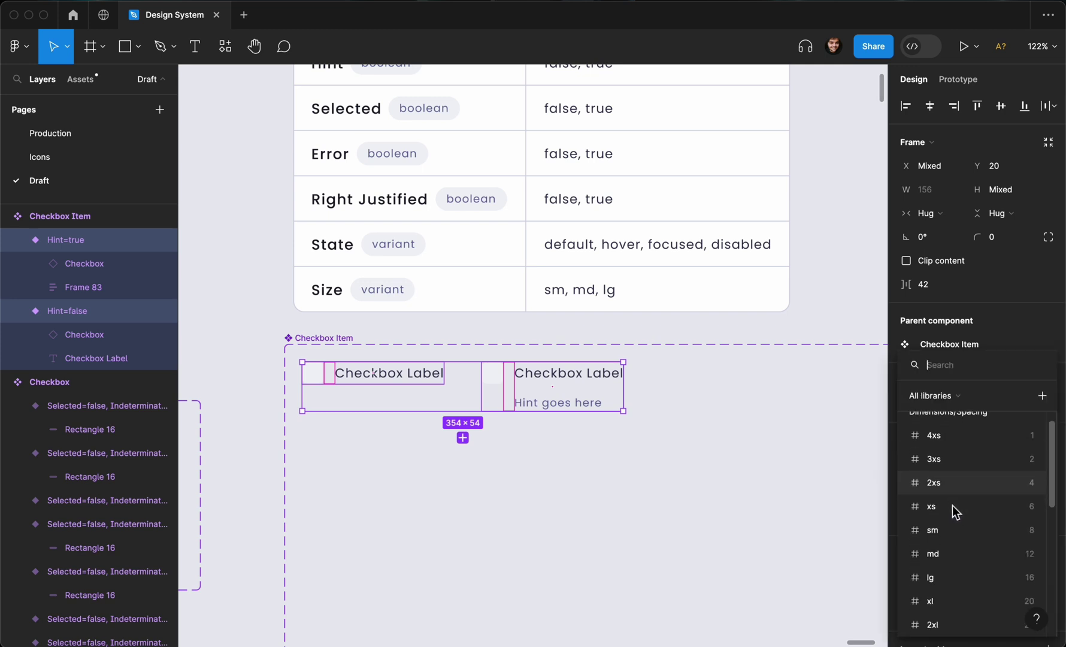
{"action": "left_click", "coordinate": [968, 554]}
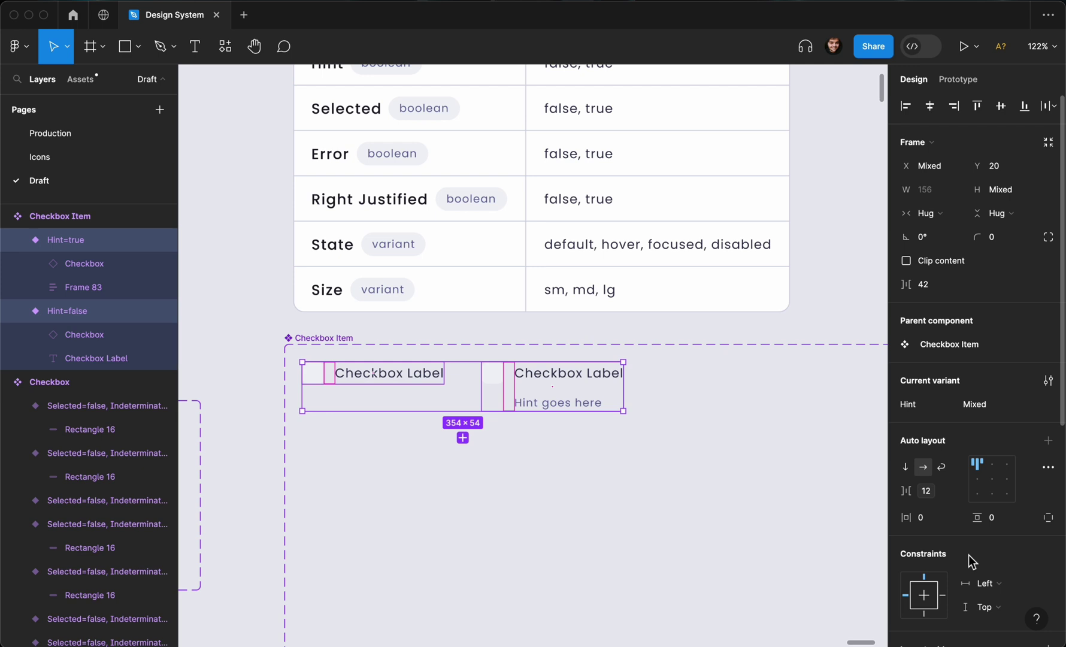
{"action": "left_click", "coordinate": [640, 492]}
- Apply the "2xs" spacing variable (4) to the vertical gap between label and hint in the Hint=true variant
{"action": "left_click", "coordinate": [582, 394]}
{"action": "left_click", "coordinate": [583, 394]}
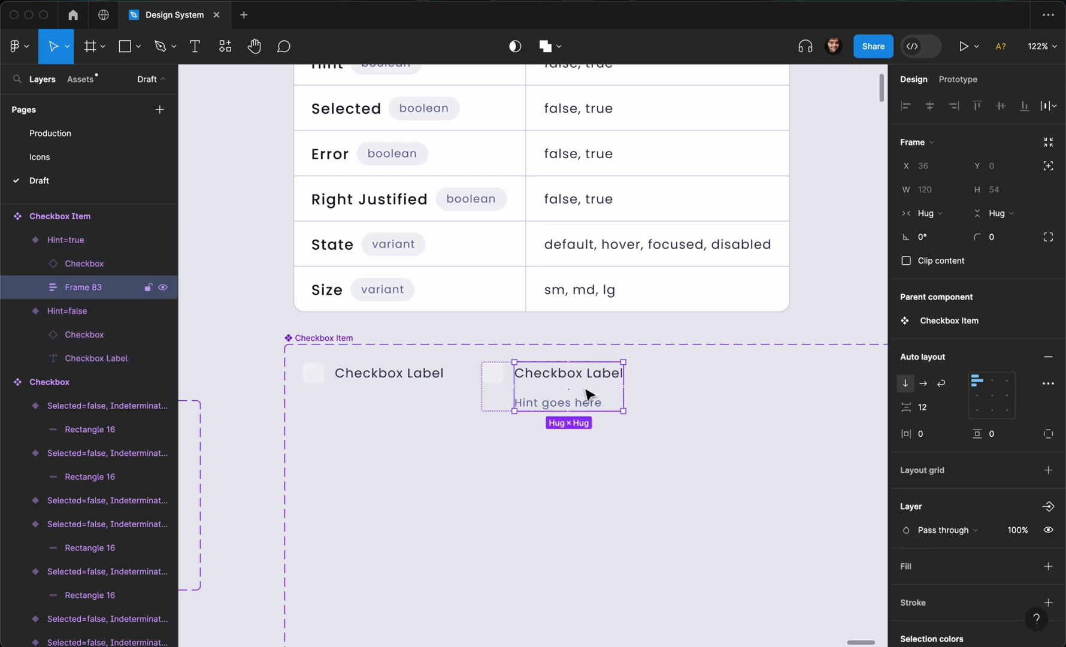
{"action": "left_click", "coordinate": [950, 404]}
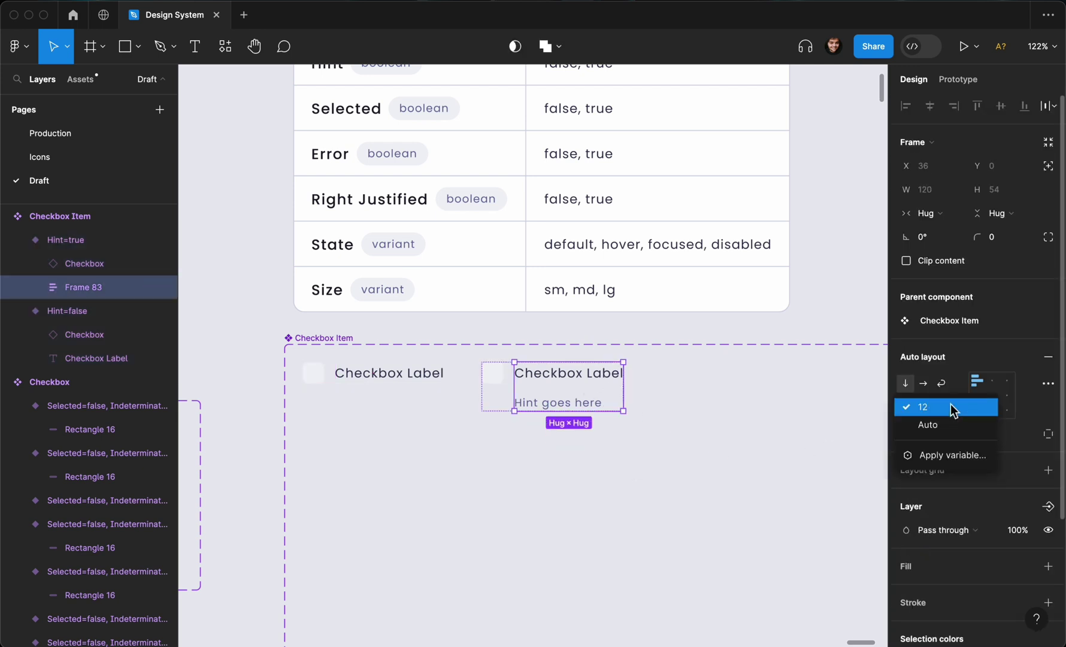
{"action": "left_click", "coordinate": [952, 455]}
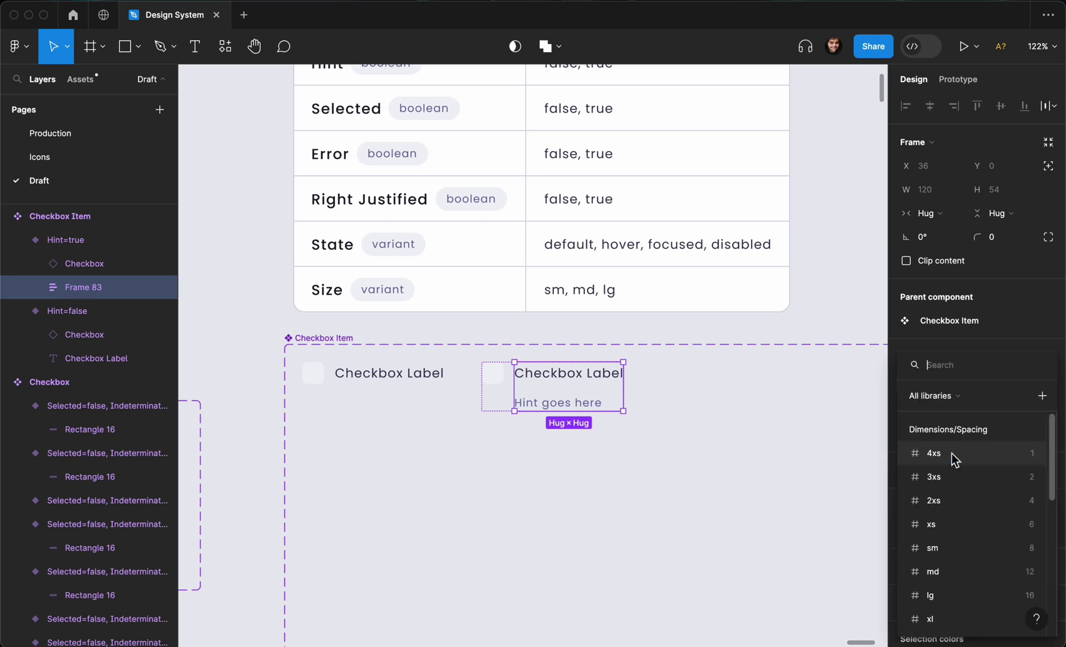
{"action": "left_click", "coordinate": [948, 498]}
{"action": "scroll", "coordinate": [646, 415], "scroll_direction": "up", "scroll_amount": 3}
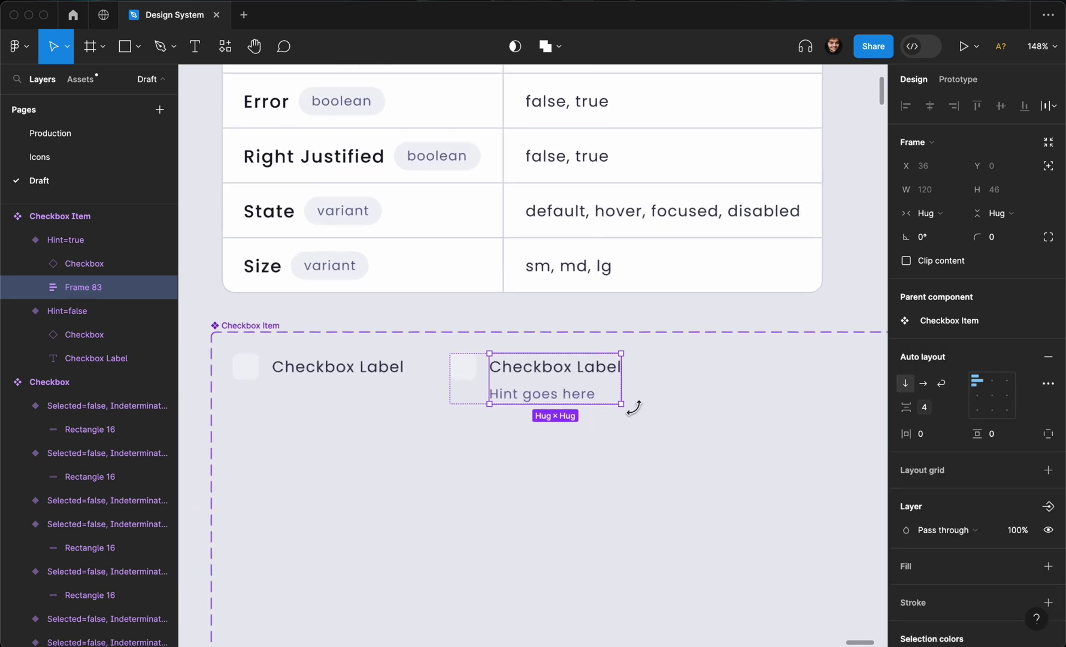
- Apply the "3xs" spacing variable (2) to the vertical auto layout gap of the Hint=true variant's label and hint frame
{"action": "left_click", "coordinate": [959, 408]}
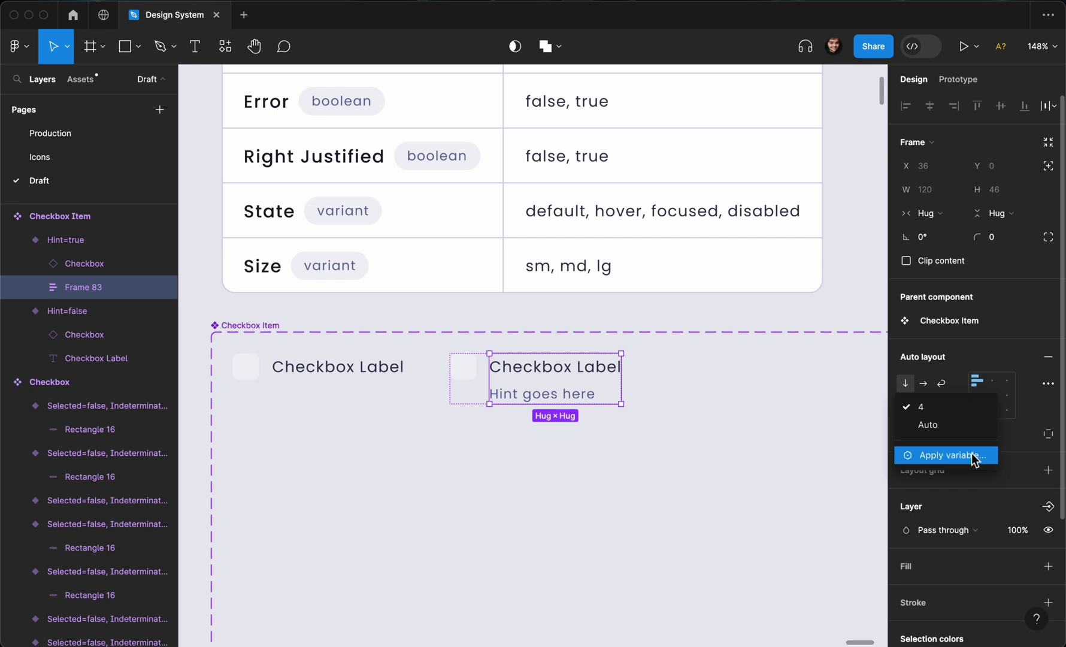
{"action": "left_click", "coordinate": [952, 455]}
{"action": "left_click", "coordinate": [988, 480]}
{"action": "scroll", "coordinate": [686, 456], "scroll_direction": "down", "scroll_amount": 3}
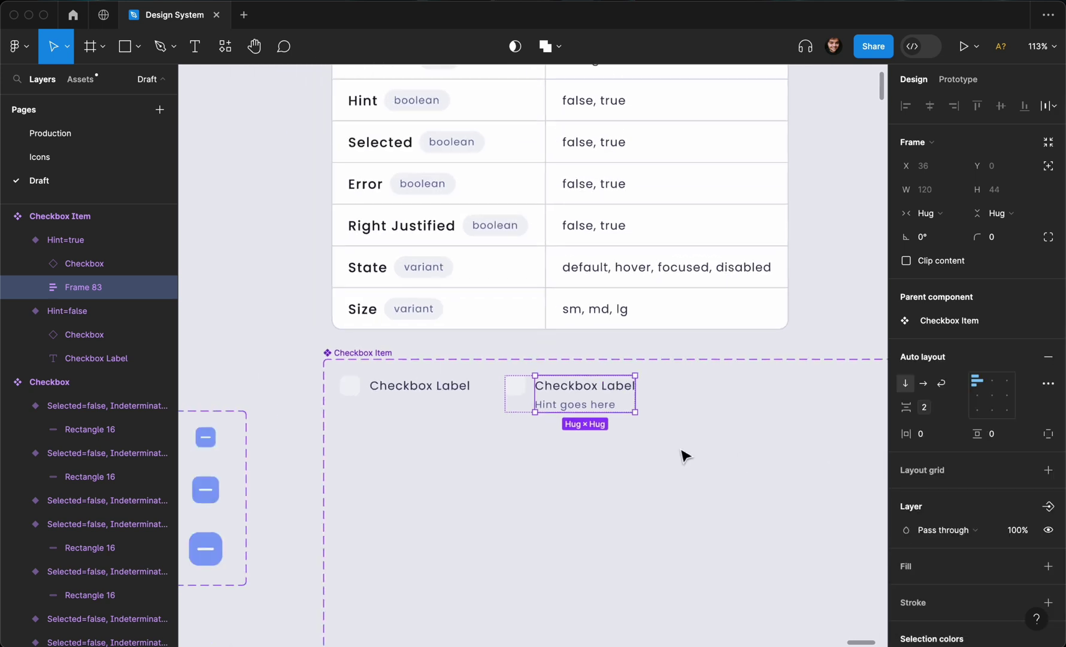
{"action": "left_click", "coordinate": [686, 456]}
{"action": "scroll", "coordinate": [686, 456], "scroll_direction": "down", "scroll_amount": 4}
{"action": "scroll", "coordinate": [686, 456], "scroll_direction": "up", "scroll_amount": 4}
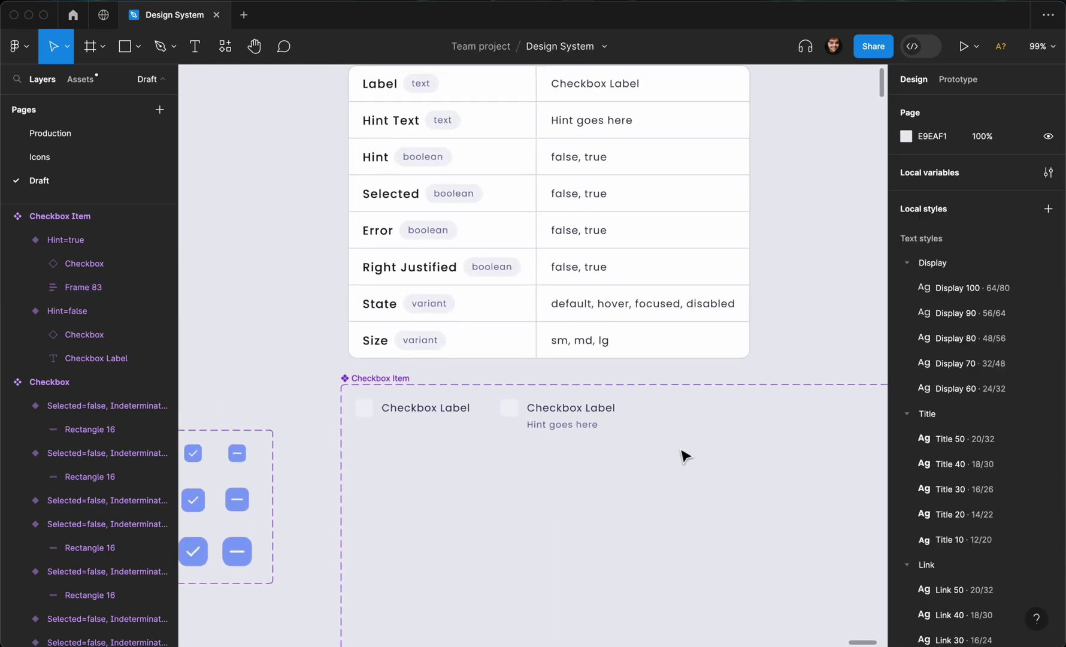
{"action": "left_click", "coordinate": [525, 413]}
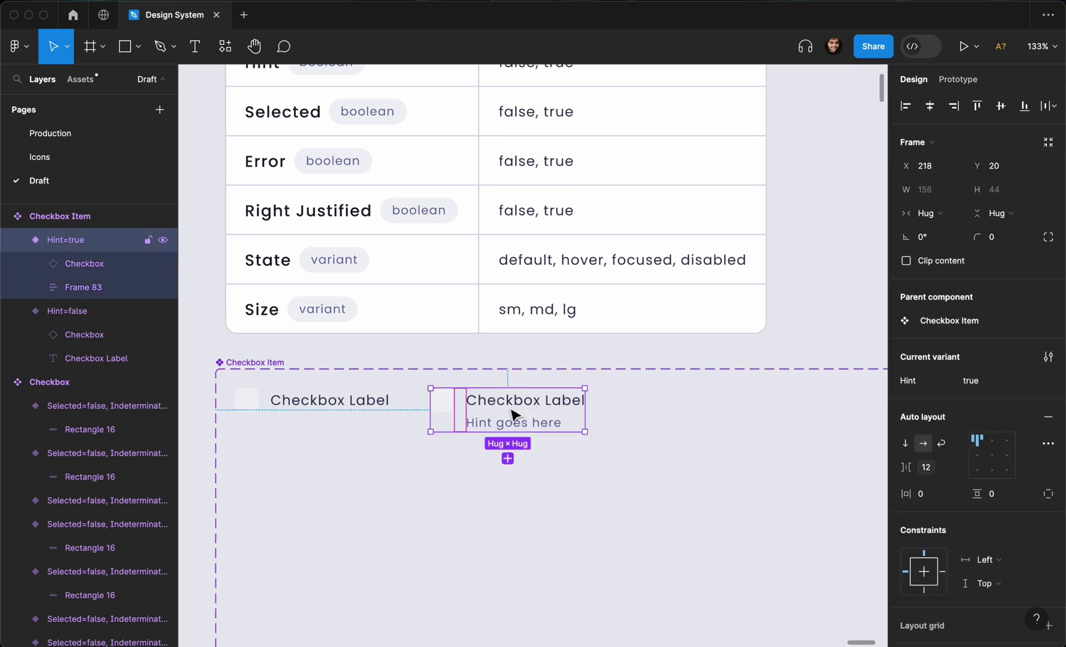
{"action": "scroll", "coordinate": [510, 408], "scroll_direction": "down", "scroll_amount": 2}
{"action": "left_click", "coordinate": [492, 493]}
{"action": "scroll", "coordinate": [503, 443], "scroll_direction": "down", "scroll_amount": 2}
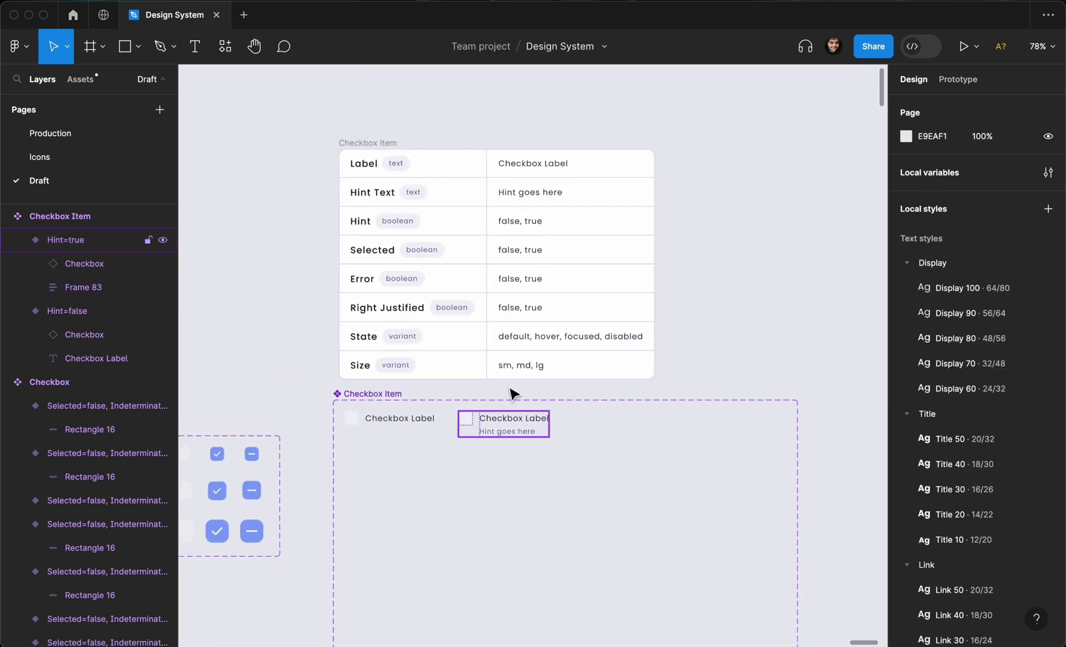
{"action": "double_click", "coordinate": [498, 432]}
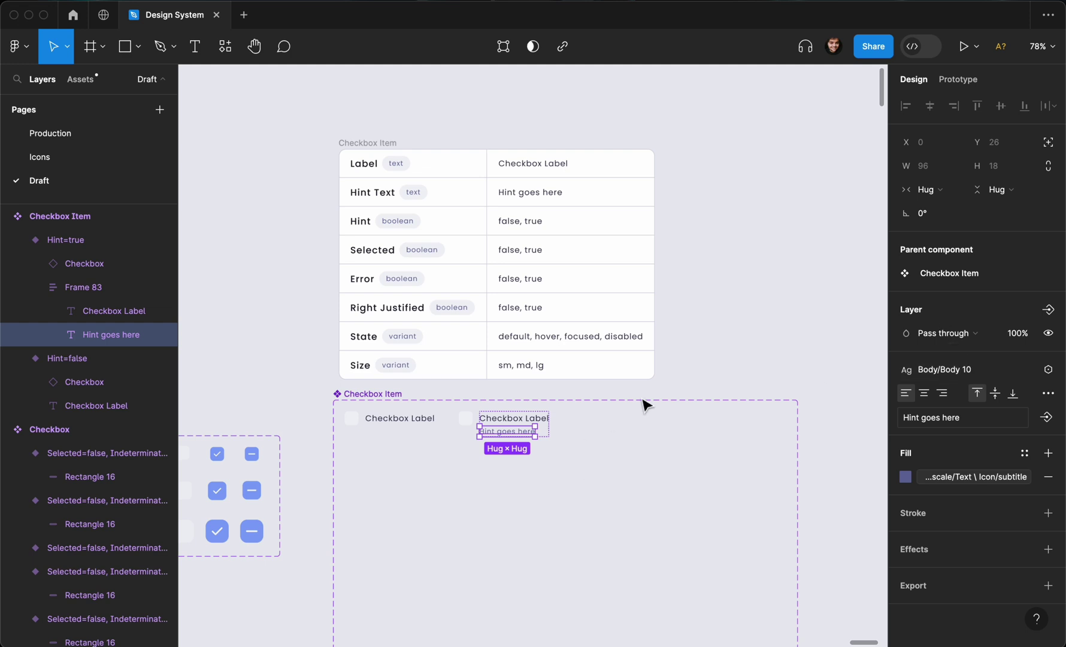
{"action": "left_click", "coordinate": [707, 389]}
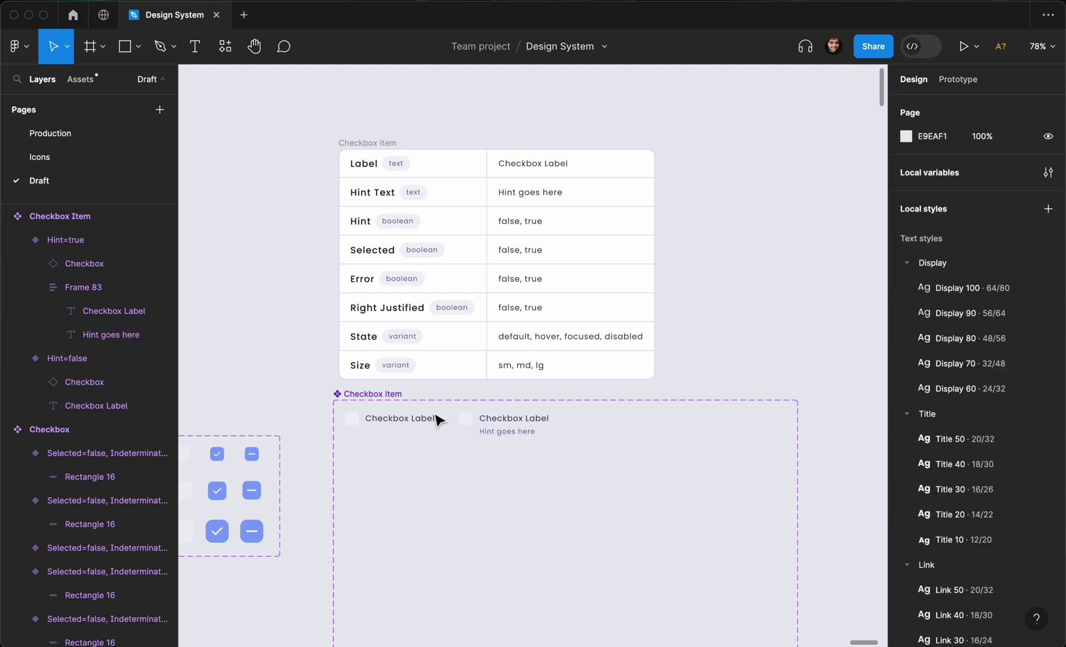
- Add a text property named "Hint Text" with the value "Hint goes here" to the Checkbox Item component set
{"action": "left_click", "coordinate": [406, 401]}
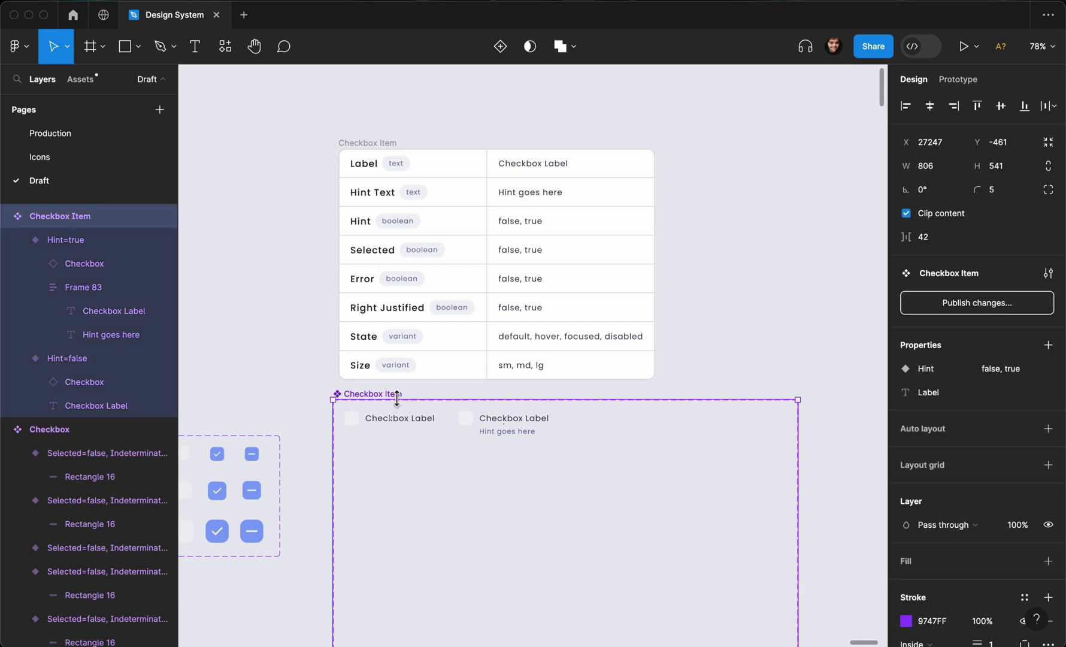
{"action": "left_click", "coordinate": [1047, 350]}
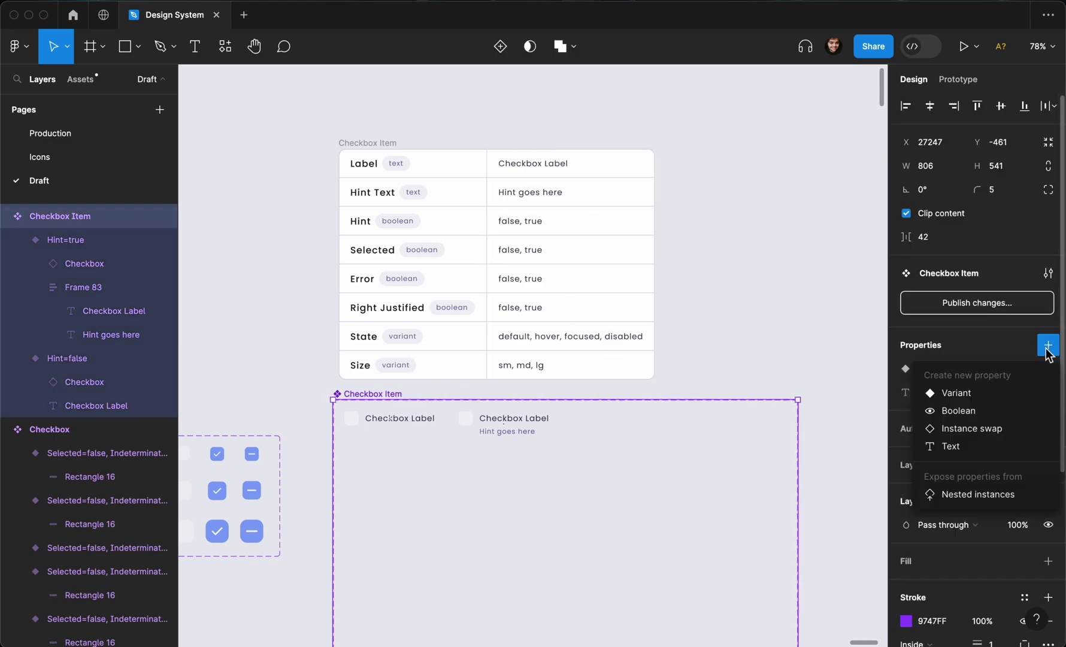
{"action": "left_click", "coordinate": [971, 444]}
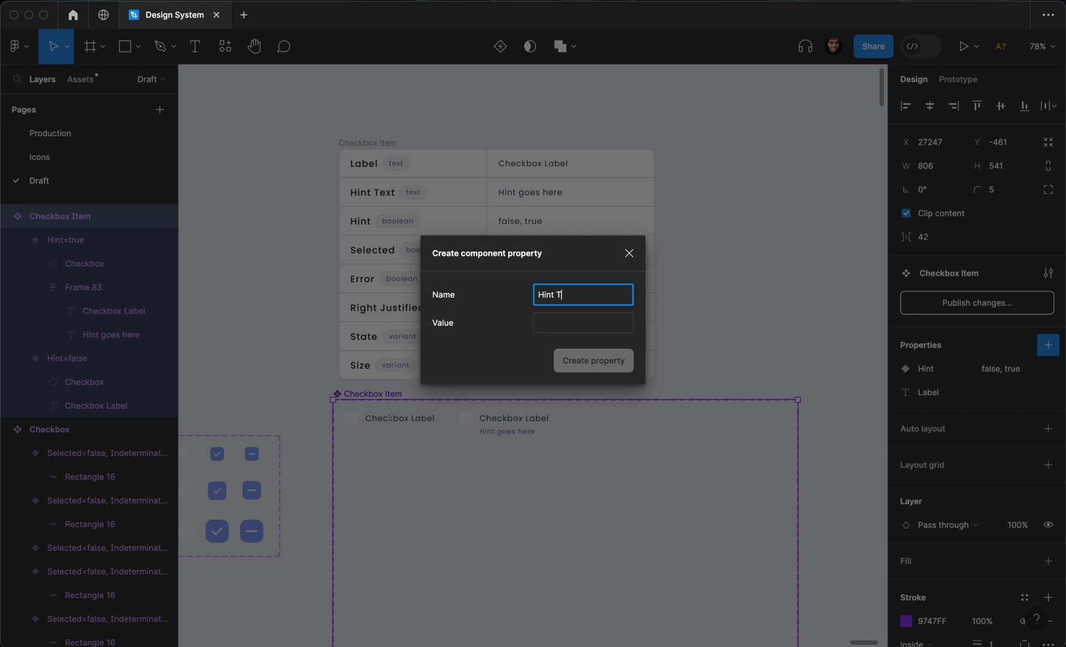
{"action": "type", "text": "Hint Text"}
{"action": "left_click", "coordinate": [575, 327]}
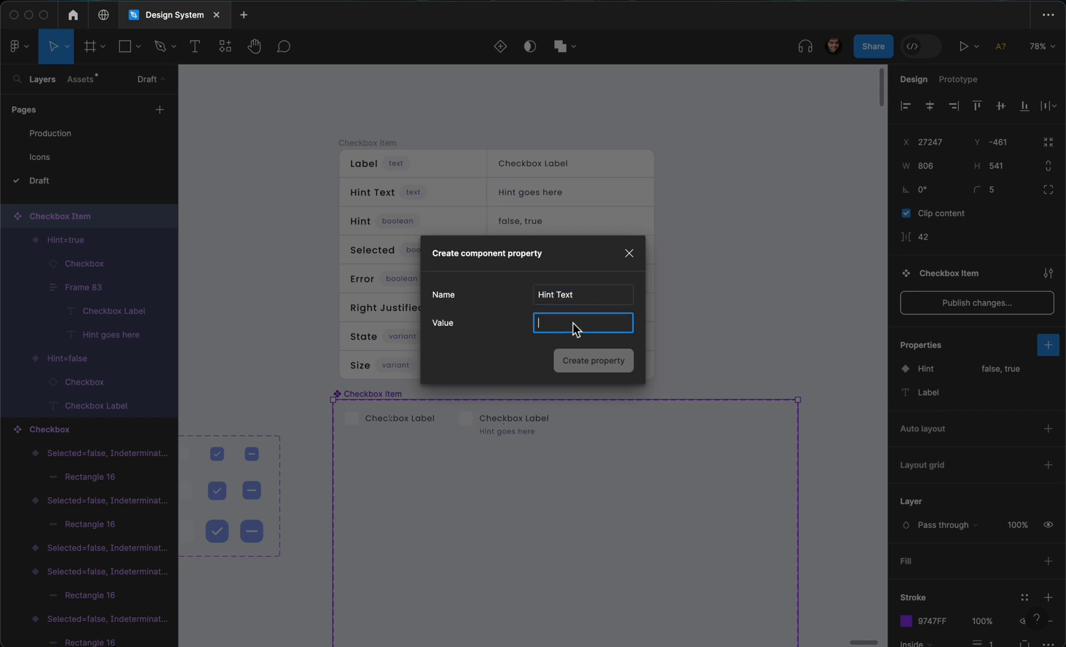
{"action": "type", "text": "Hint goe"}
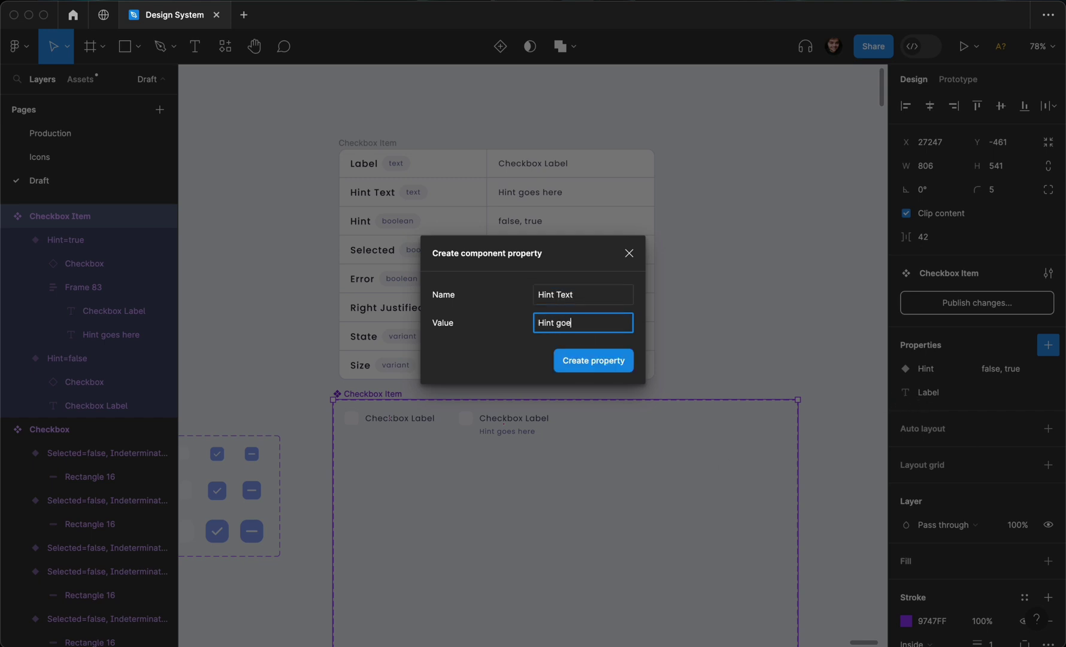
{"action": "type", "text": "s here"}
{"action": "key", "text": "Return"}
{"action": "key", "text": "BackSpace"}
{"action": "left_click", "coordinate": [578, 361]}
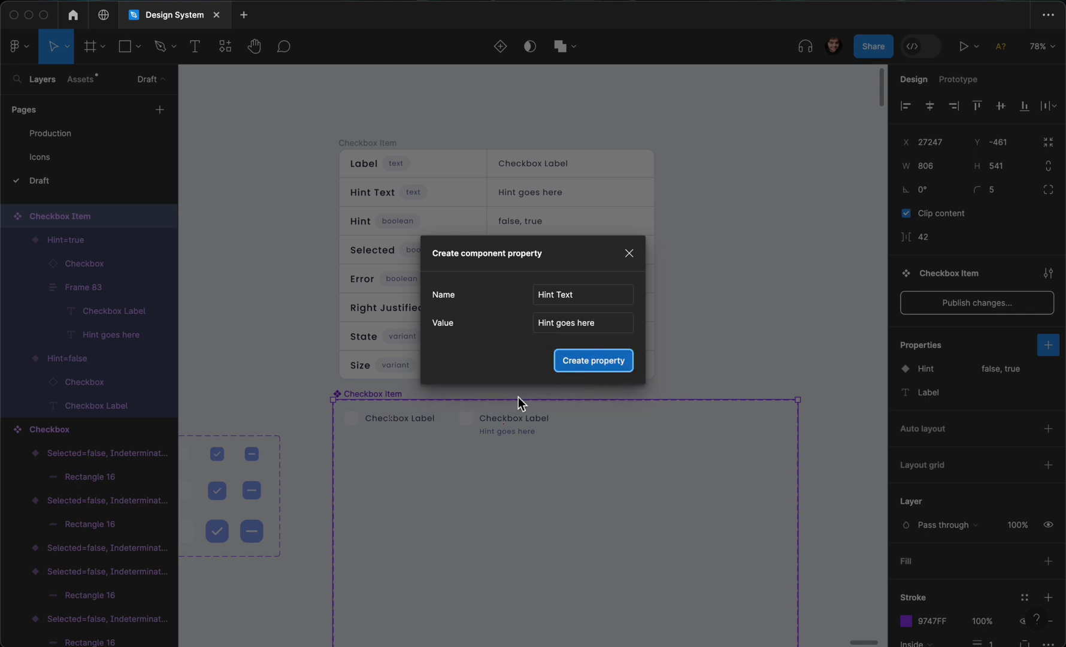
- Link the "Hint goes here" text layer's content to the Hint Text property
{"action": "left_click", "coordinate": [541, 432]}
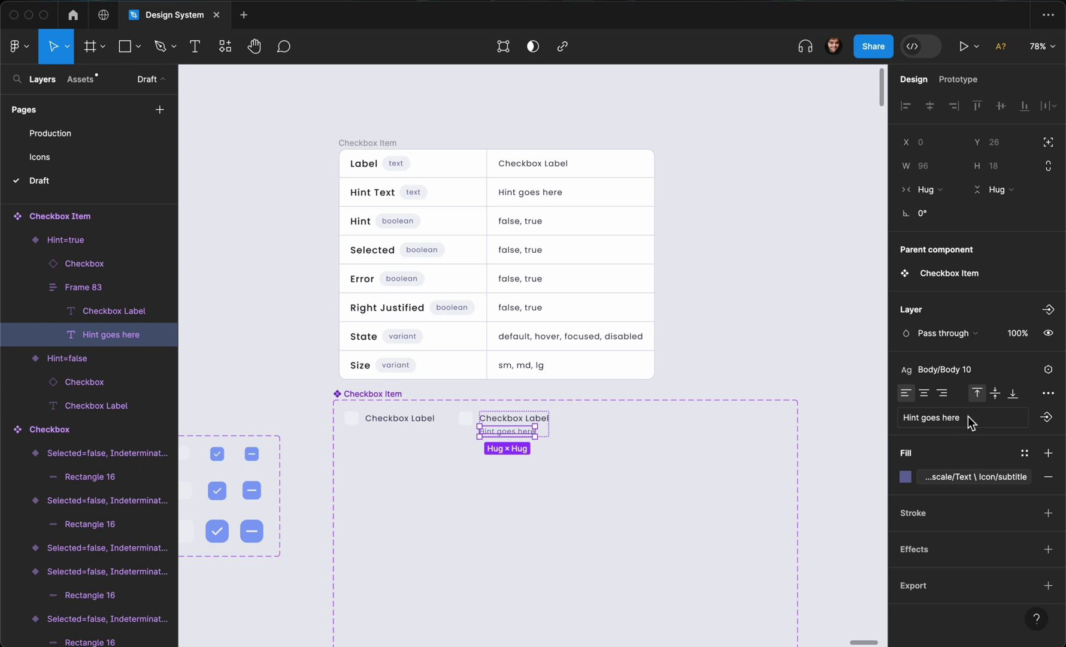
{"action": "left_click", "coordinate": [1046, 417]}
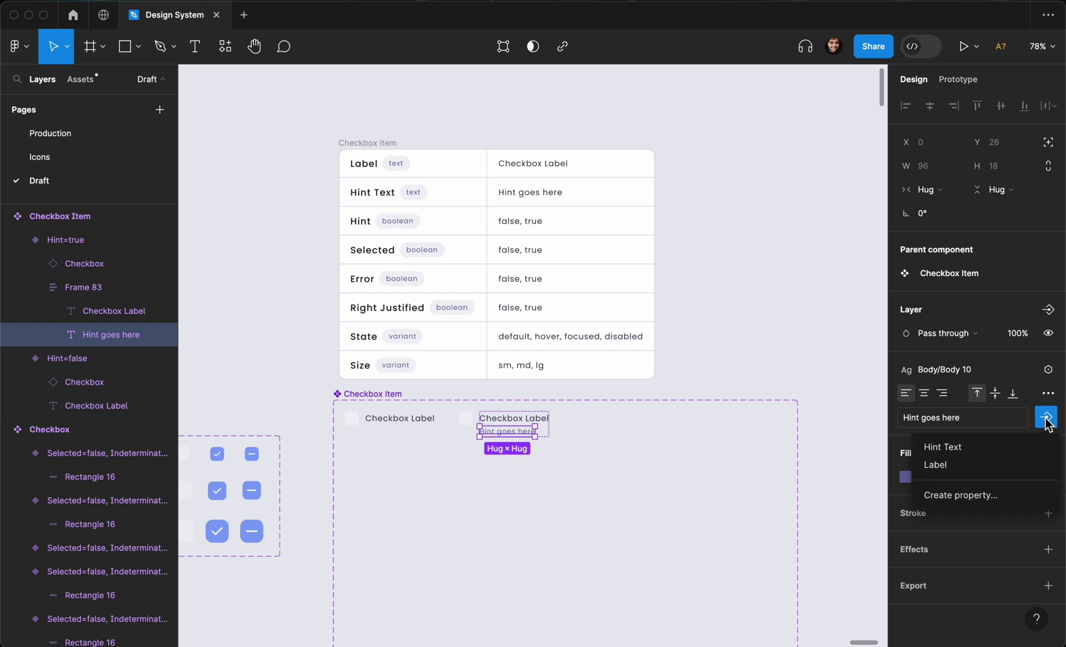
{"action": "left_click", "coordinate": [997, 449]}
{"action": "left_click", "coordinate": [782, 360]}
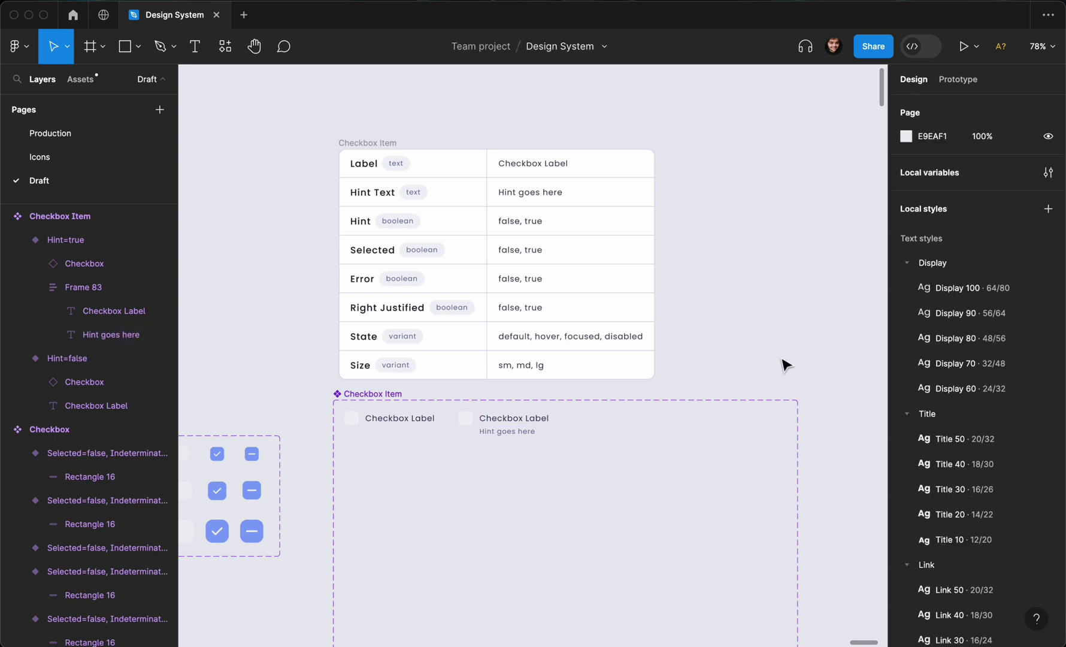
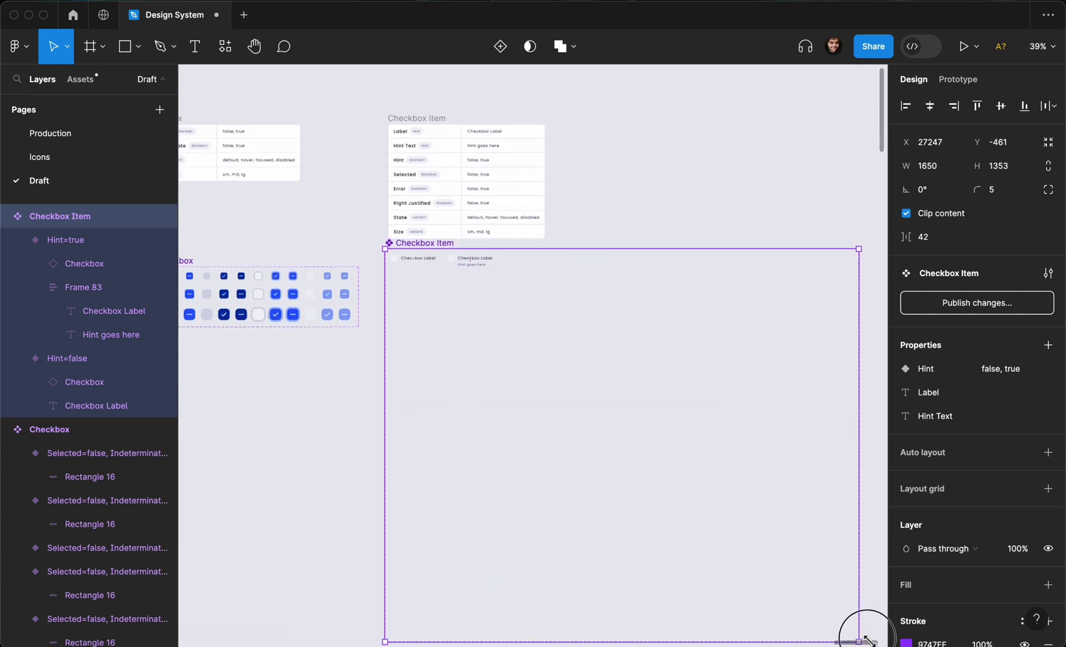
{"action": "scroll", "coordinate": [475, 328], "scroll_direction": "up", "scroll_amount": 5}
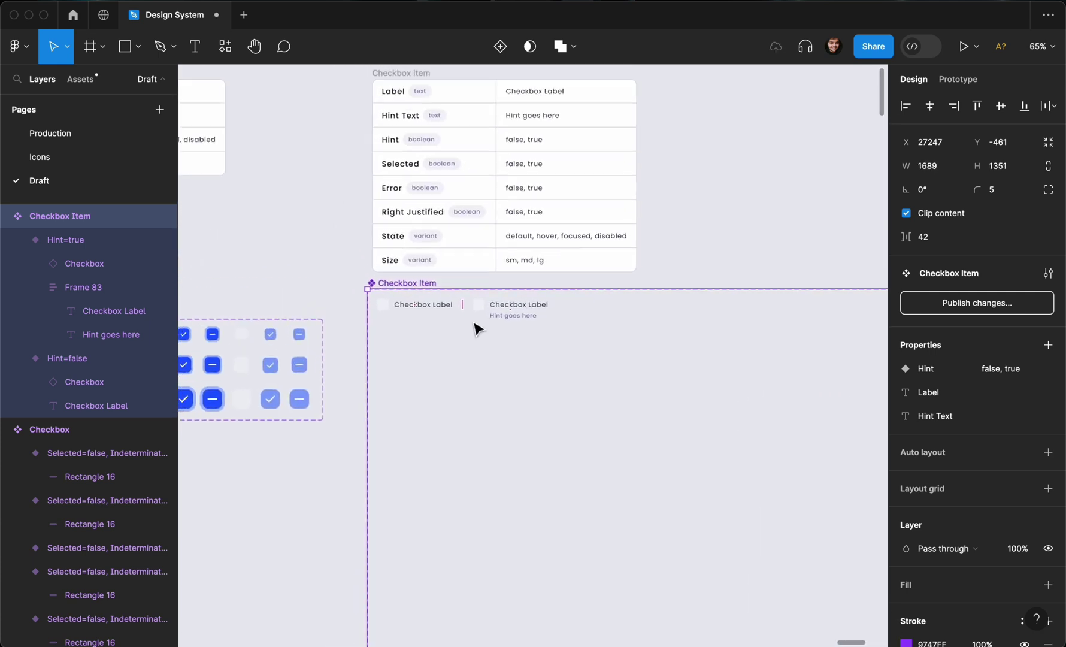
{"action": "left_click", "coordinate": [479, 328]}
{"action": "left_click", "coordinate": [418, 328], "text": "shift"}
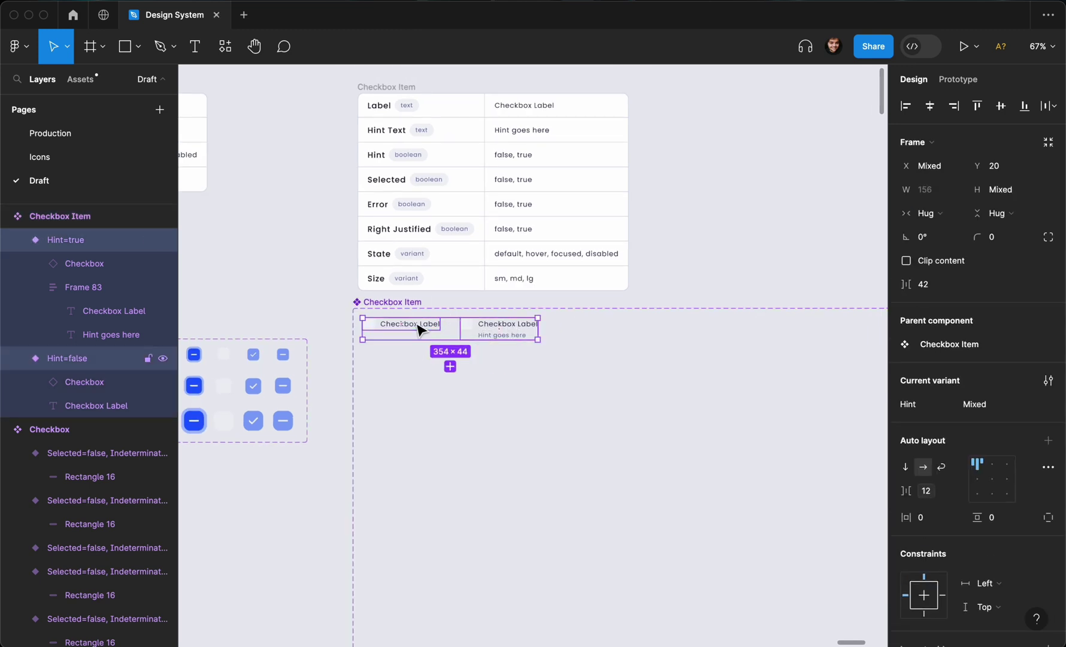
{"action": "scroll", "coordinate": [413, 353], "scroll_direction": "up", "scroll_amount": 2}
{"action": "scroll", "coordinate": [413, 353], "scroll_direction": "right", "scroll_amount": 2}
{"action": "left_click_drag", "start_coordinate": [417, 408], "coordinate": [545, 400]}
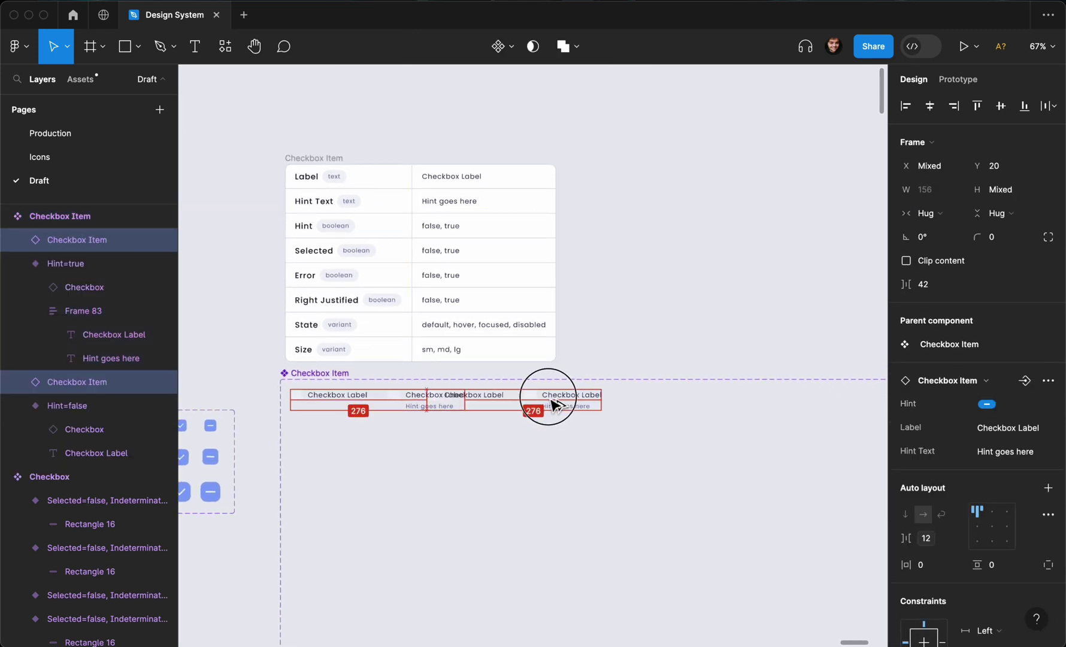
{"action": "key", "text": "super+z"}
- Add a variant property named "Selected" with the value "false" to the Checkbox Item component set
{"action": "left_click", "coordinate": [344, 378]}
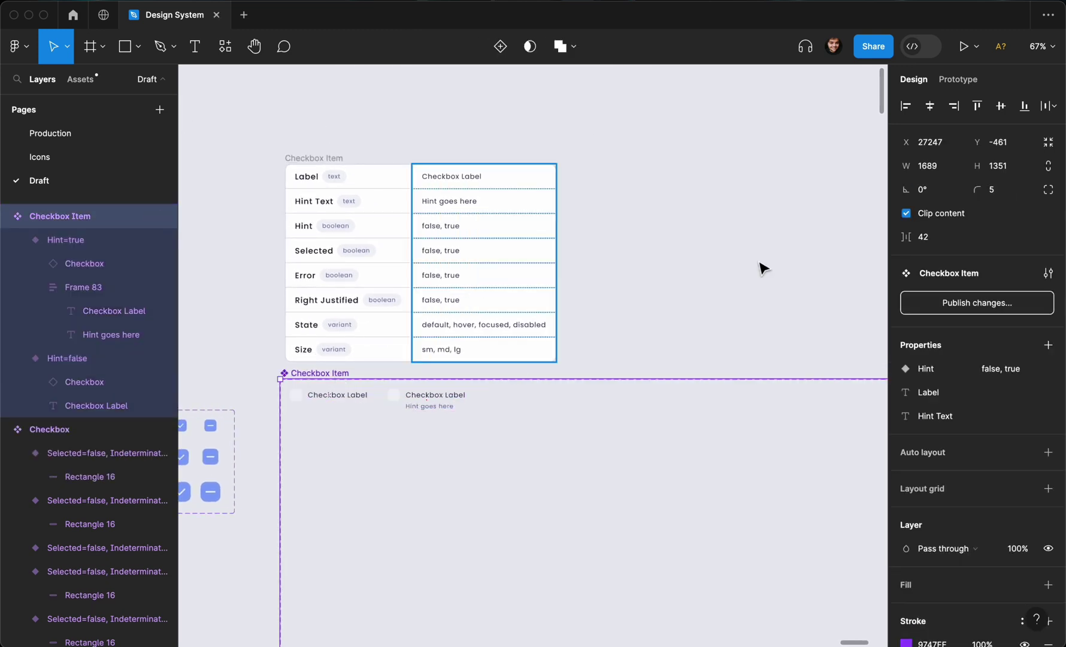
{"action": "left_click", "coordinate": [1043, 346]}
{"action": "left_click", "coordinate": [990, 392]}
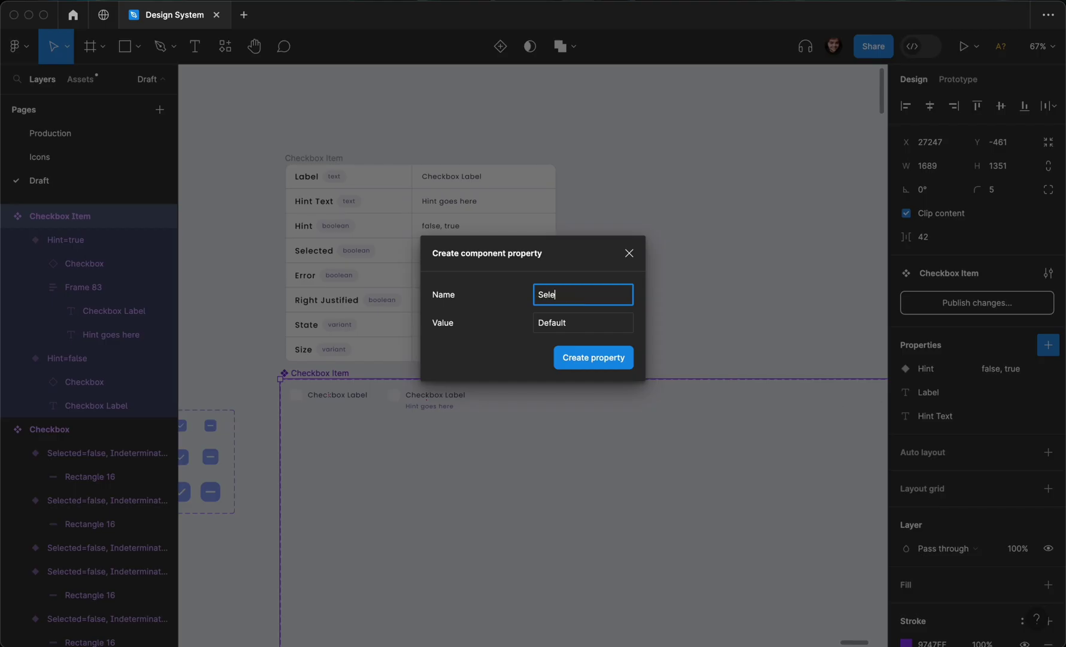
{"action": "left_click", "coordinate": [599, 315]}
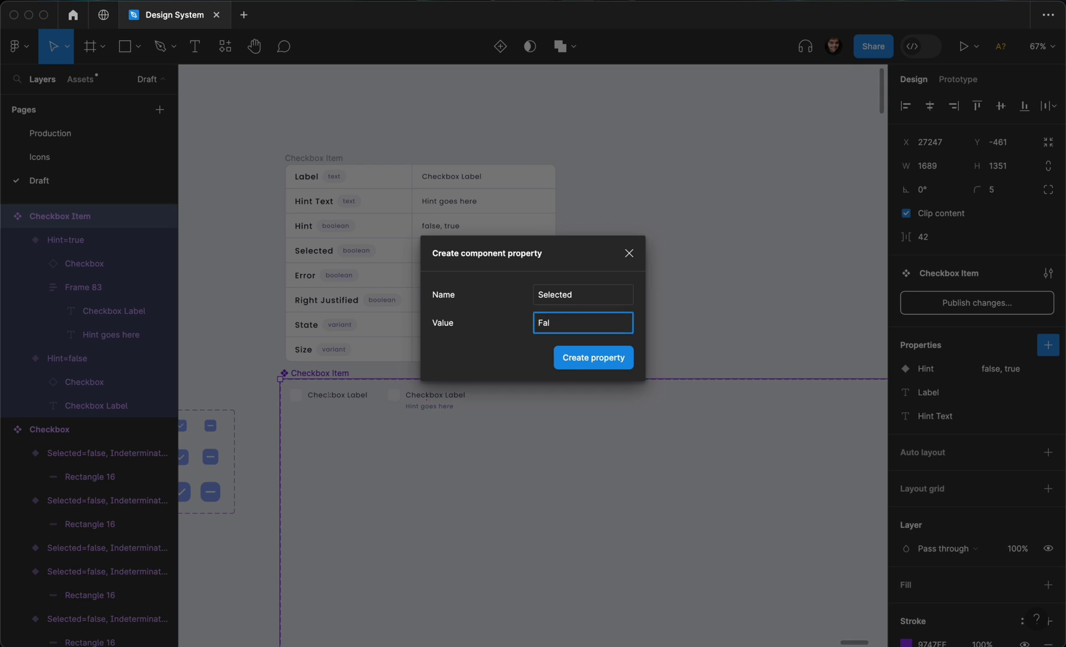
{"action": "left_click", "coordinate": [578, 357]}
{"action": "left_click", "coordinate": [602, 345]}
- Duplicate the Hint=false and Hint=true variants beside the originals and set the copies' Selected property to true
{"action": "left_click", "coordinate": [428, 397]}
{"action": "left_click", "coordinate": [349, 400], "text": "shift"}
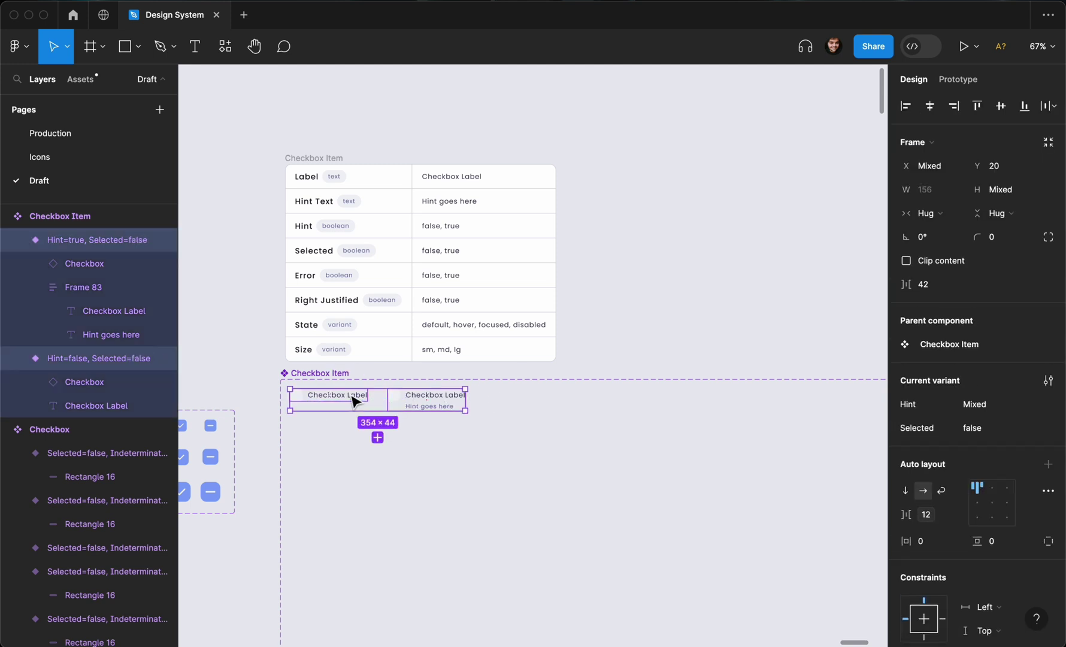
{"action": "left_click_drag", "start_coordinate": [349, 400], "coordinate": [542, 407]}
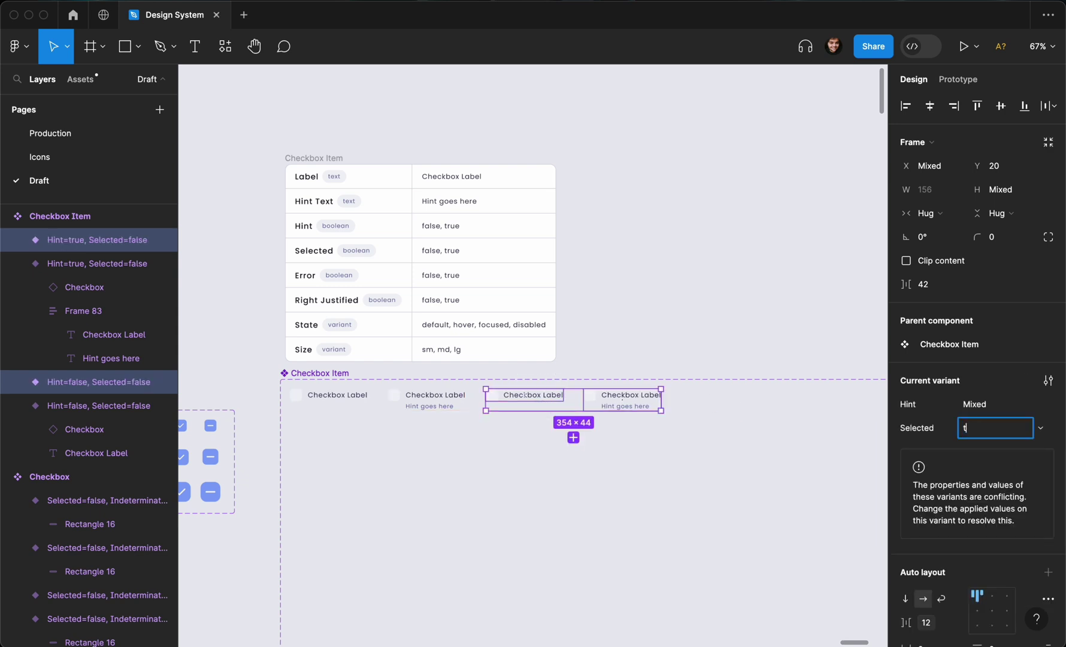
{"action": "key", "text": "Return"}
- Turn on Selected for the nested Checkbox instances in both Selected=true variants
{"action": "scroll", "coordinate": [650, 386], "scroll_direction": "up", "scroll_amount": 6}
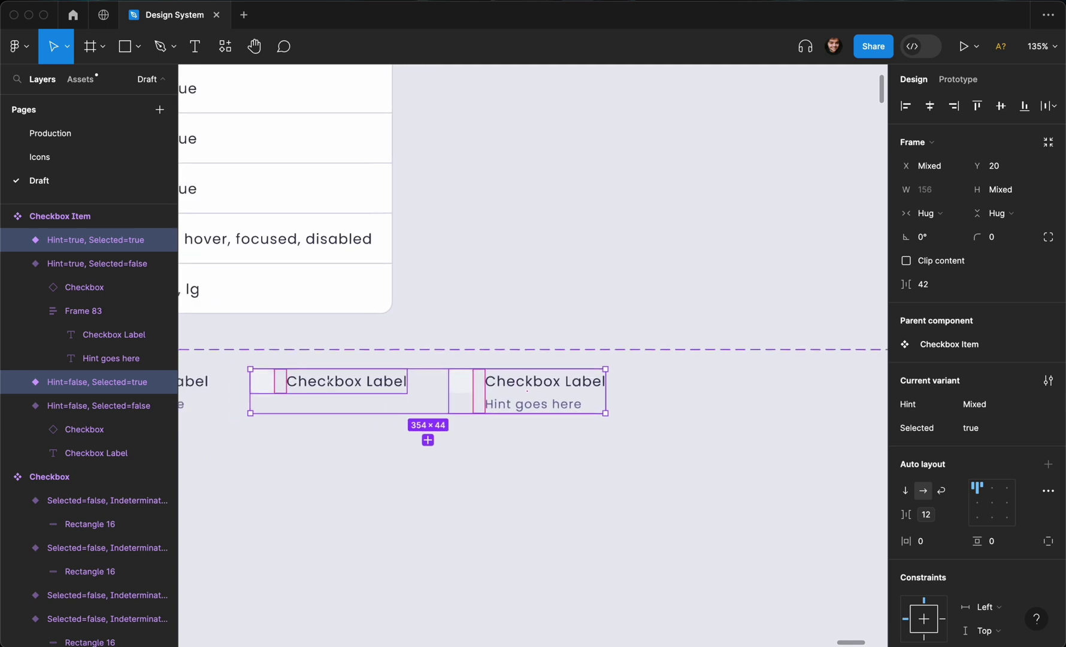
{"action": "scroll", "coordinate": [650, 387], "scroll_direction": "left", "scroll_amount": 3}
{"action": "left_click", "coordinate": [624, 380]}
{"action": "left_click", "coordinate": [621, 378]}
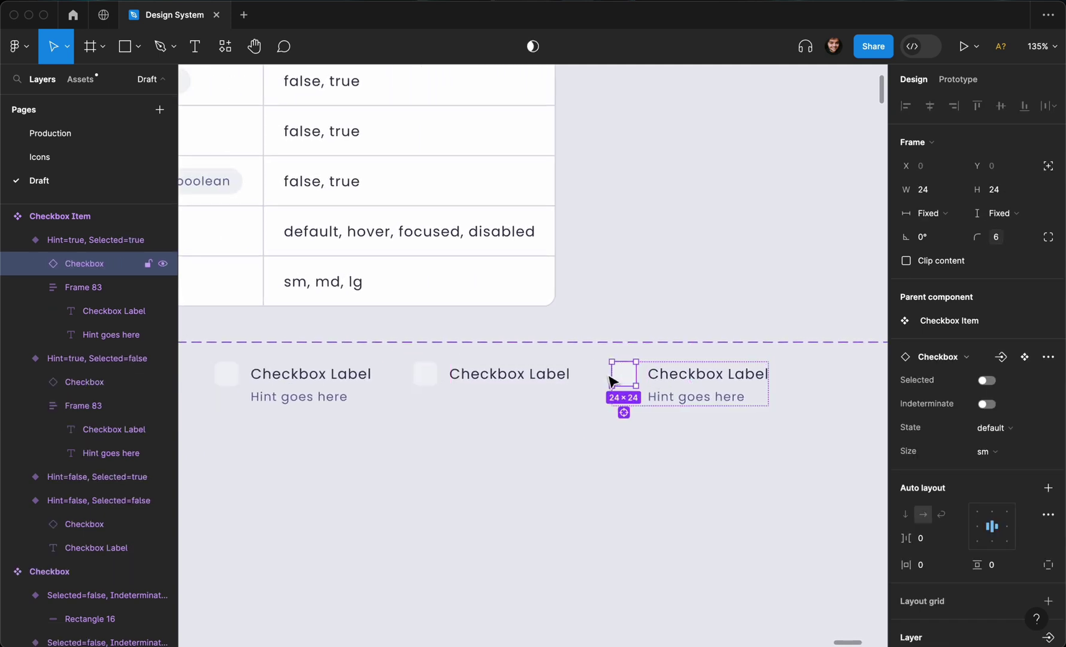
{"action": "left_click", "coordinate": [426, 374], "text": "shift"}
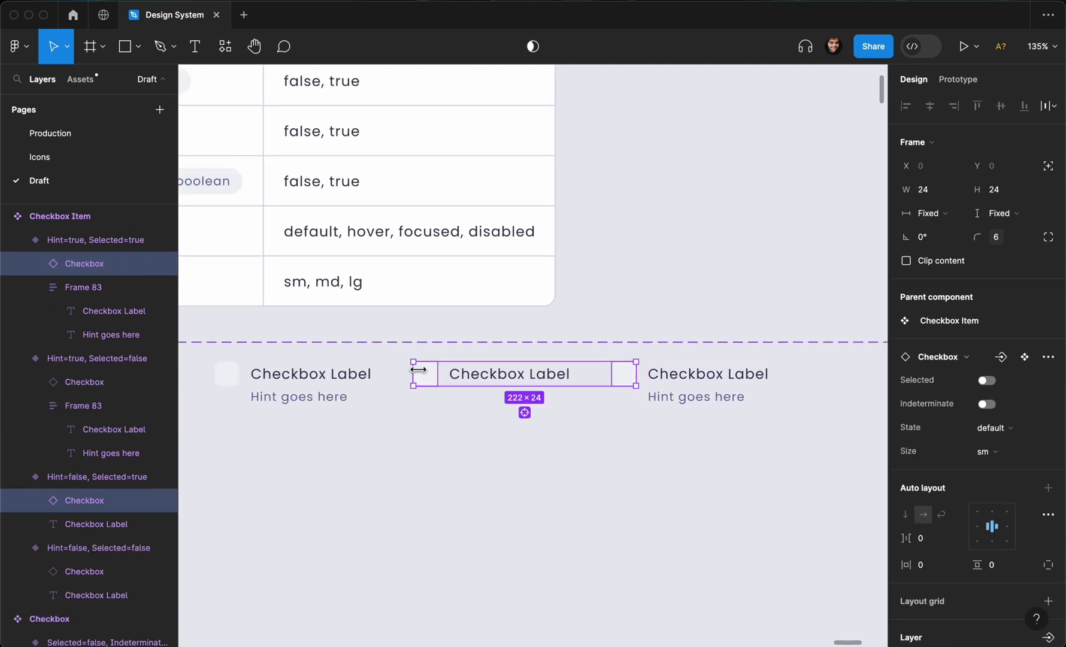
{"action": "left_click", "coordinate": [982, 380]}
{"action": "left_click", "coordinate": [745, 315]}
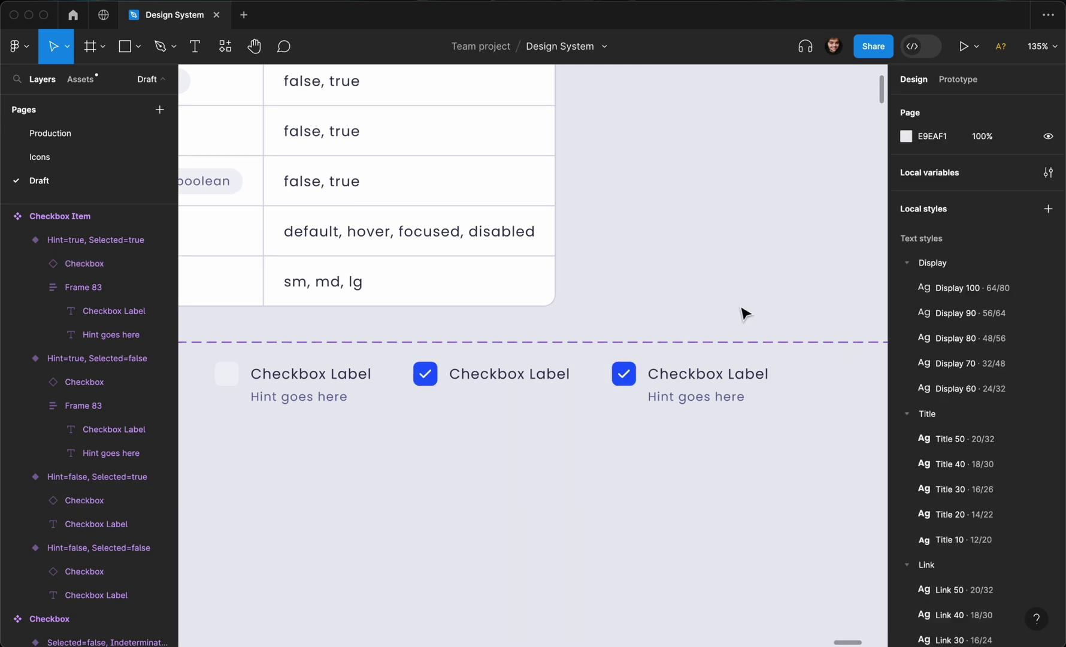
- Apply the Text \ Icon/title color to the fill of the Checkbox Label text in both Selected=true variants
{"action": "left_click", "coordinate": [721, 376]}
{"action": "left_click", "coordinate": [556, 374], "text": "shift"}
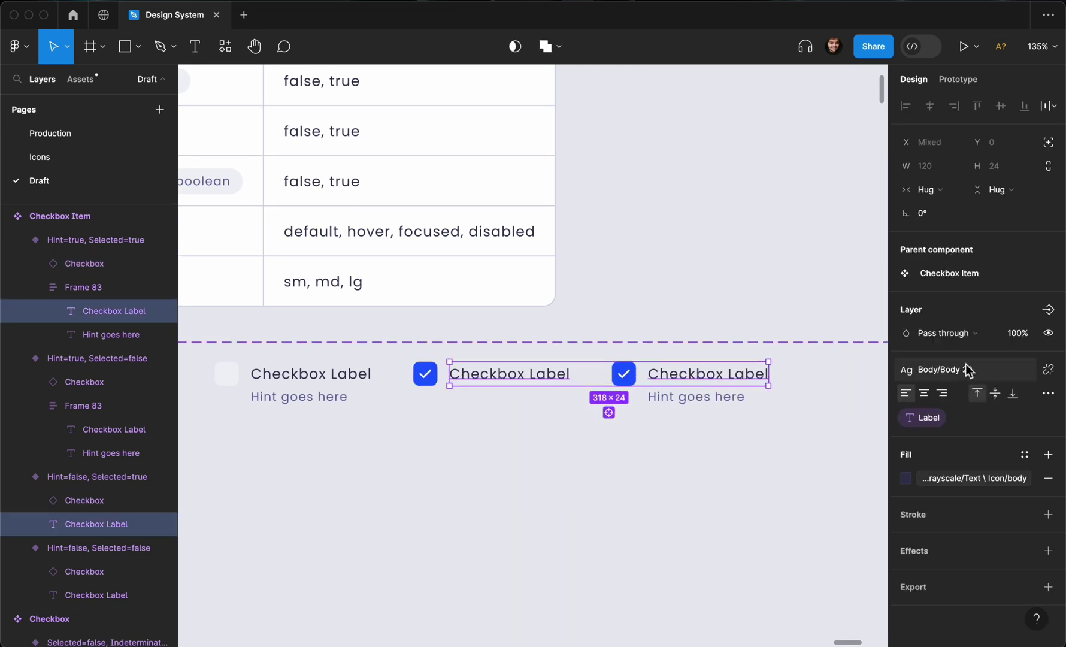
{"action": "left_click", "coordinate": [962, 479]}
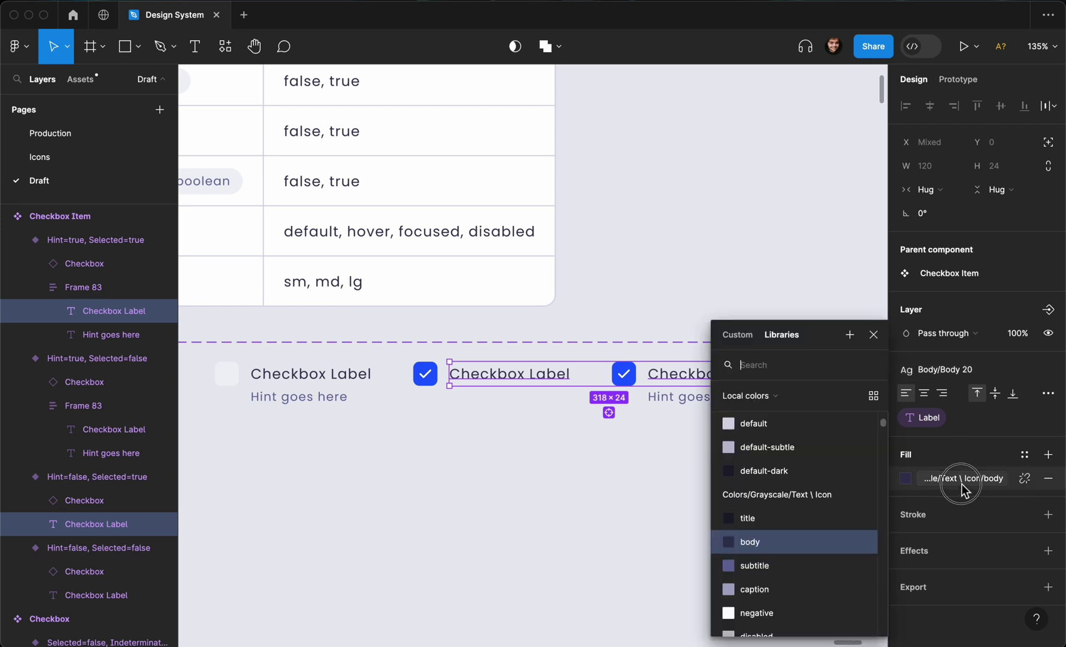
{"action": "left_click", "coordinate": [780, 517]}
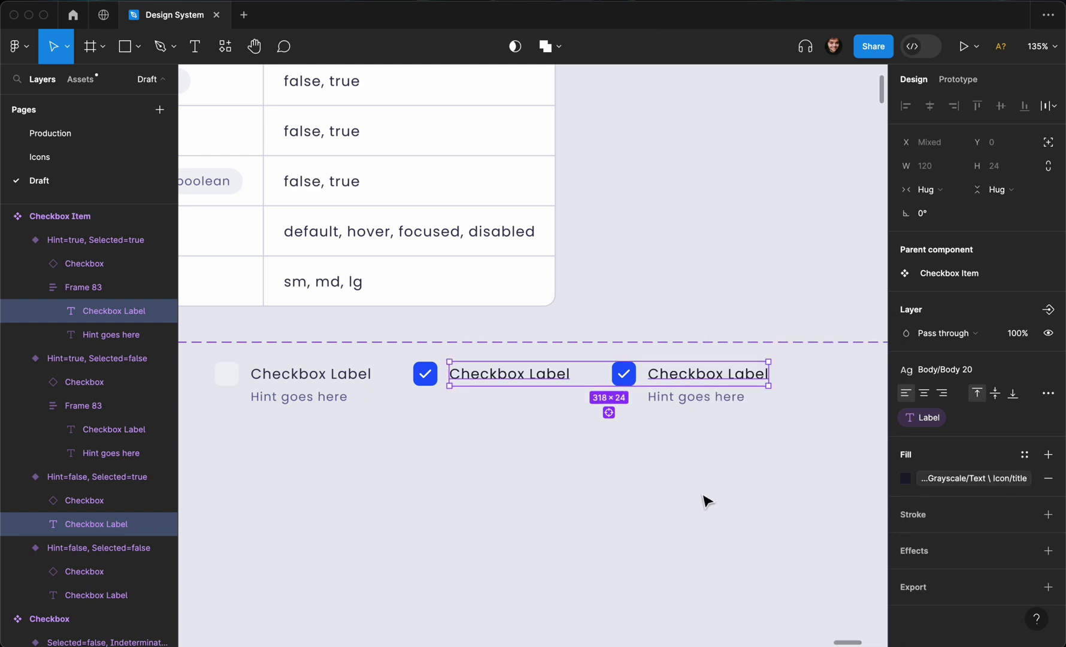
{"action": "left_click", "coordinate": [697, 494]}
{"action": "scroll", "coordinate": [697, 496], "scroll_direction": "down", "scroll_amount": 5}
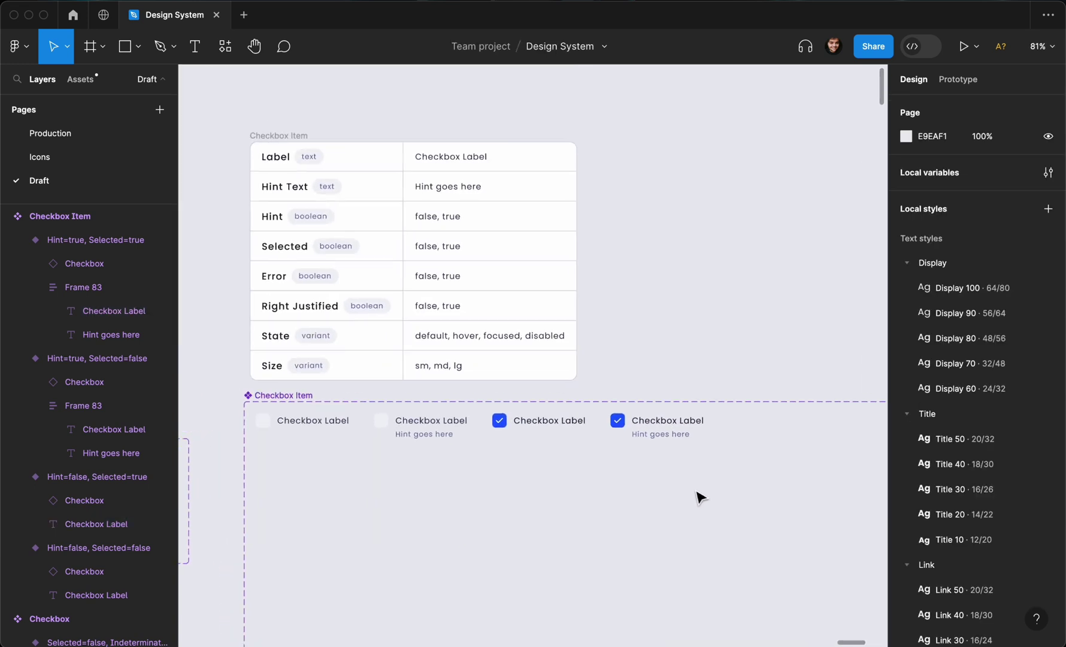
- Try the Subtitle 20 text style on the Checkbox Label text of both Selected=true variants
{"action": "scroll", "coordinate": [651, 422], "scroll_direction": "up", "scroll_amount": 3}
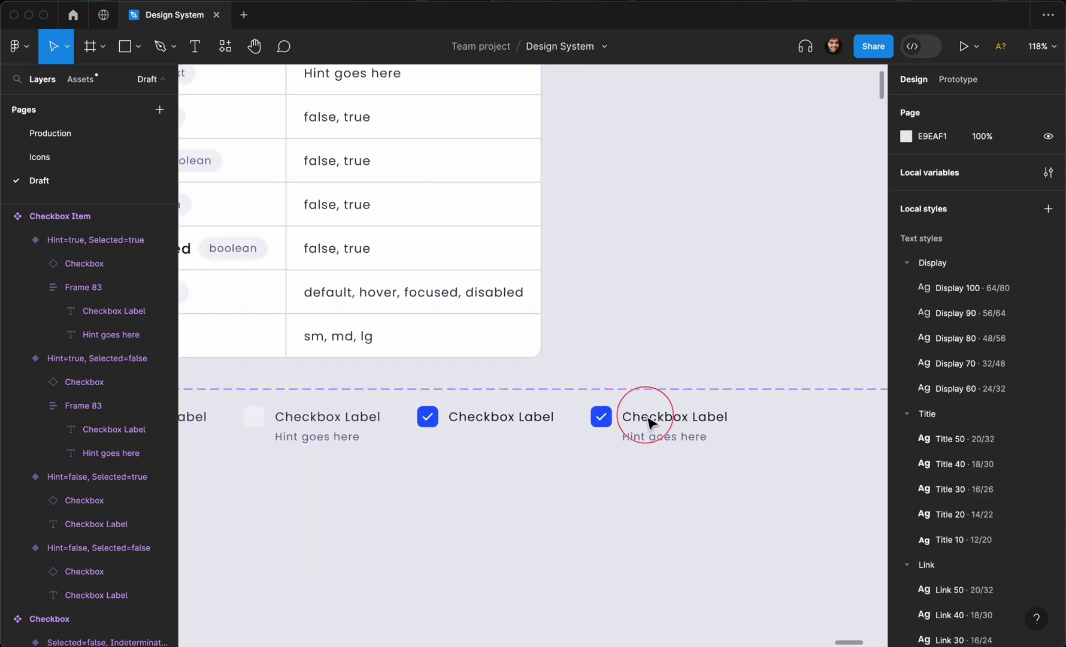
{"action": "double_click", "coordinate": [647, 416]}
{"action": "left_click", "coordinate": [542, 417], "text": "shift"}
{"action": "left_click", "coordinate": [935, 363]}
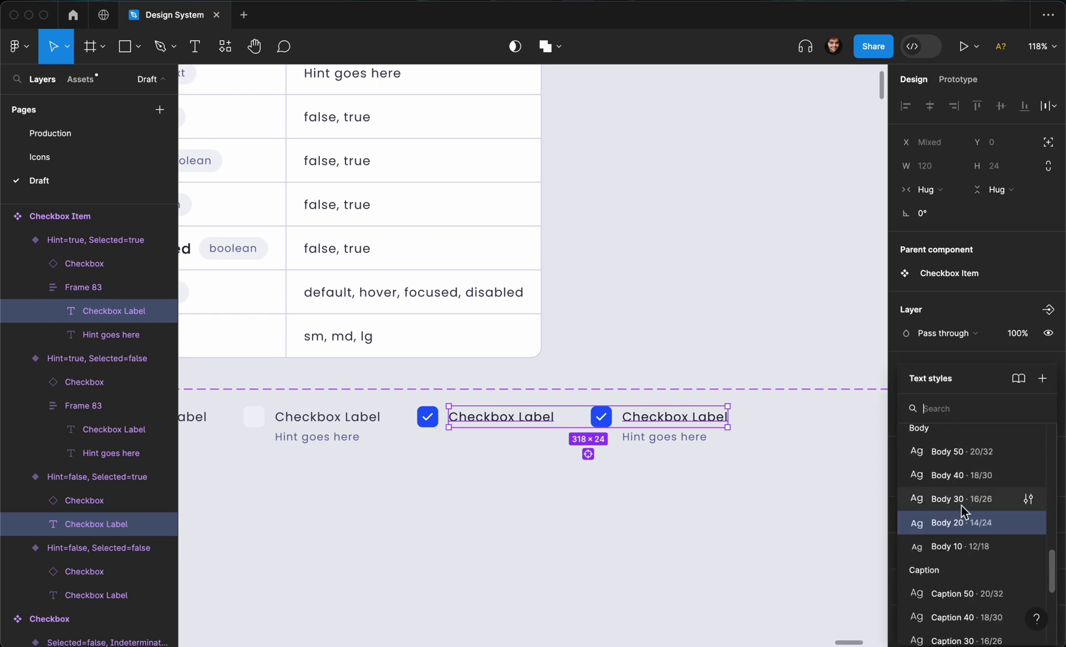
{"action": "scroll", "coordinate": [949, 519], "scroll_direction": "up", "scroll_amount": 4}
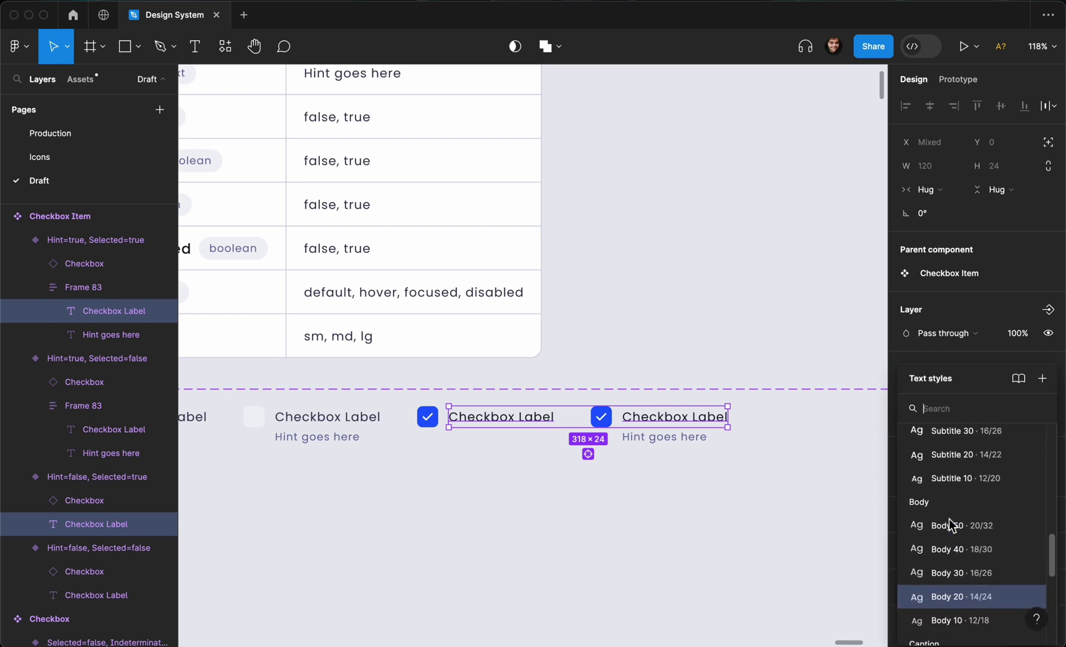
{"action": "left_click", "coordinate": [958, 499]}
{"action": "key", "text": "super+z"}
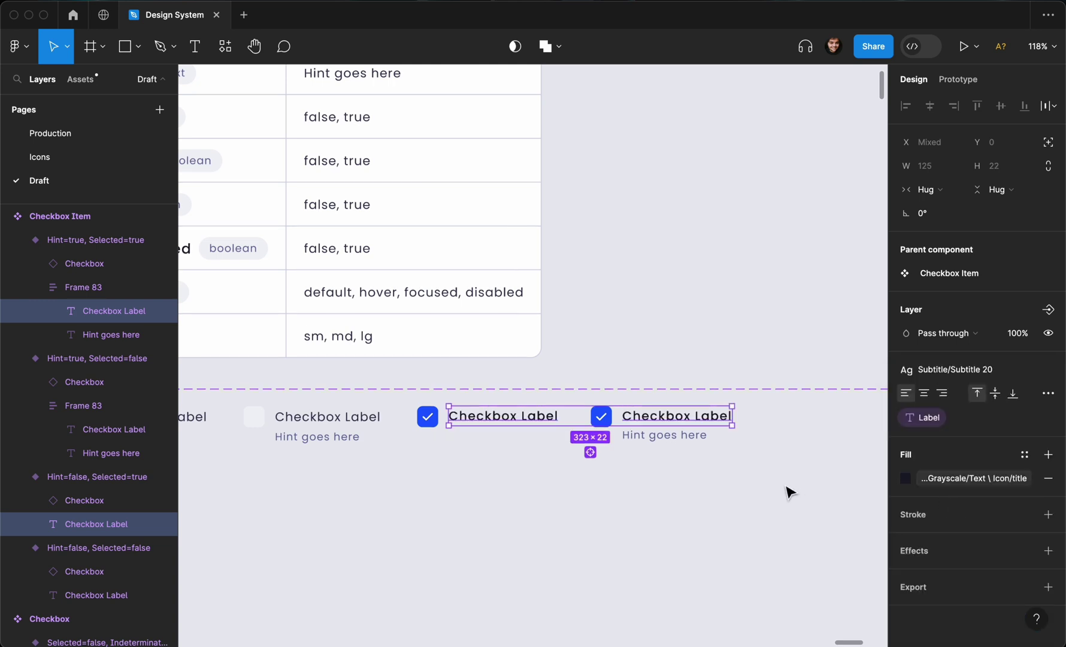
{"action": "left_click", "coordinate": [965, 370]}
{"action": "left_click", "coordinate": [782, 492]}
{"action": "scroll", "coordinate": [778, 491], "scroll_direction": "down", "scroll_amount": 3}
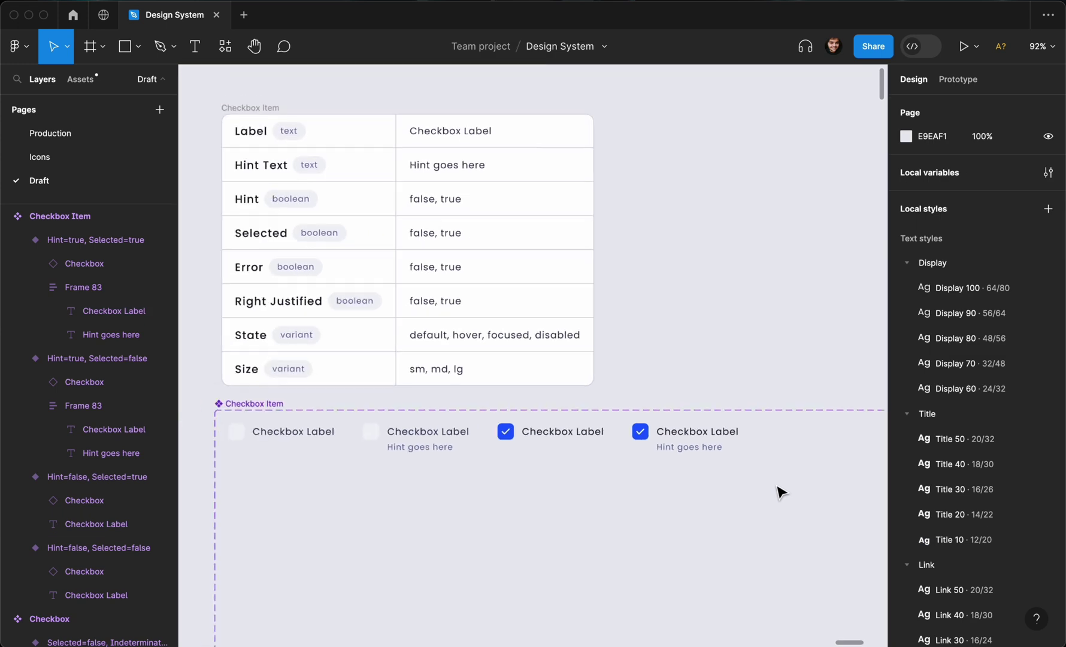
{"action": "scroll", "coordinate": [735, 486], "scroll_direction": "down", "scroll_amount": 3}
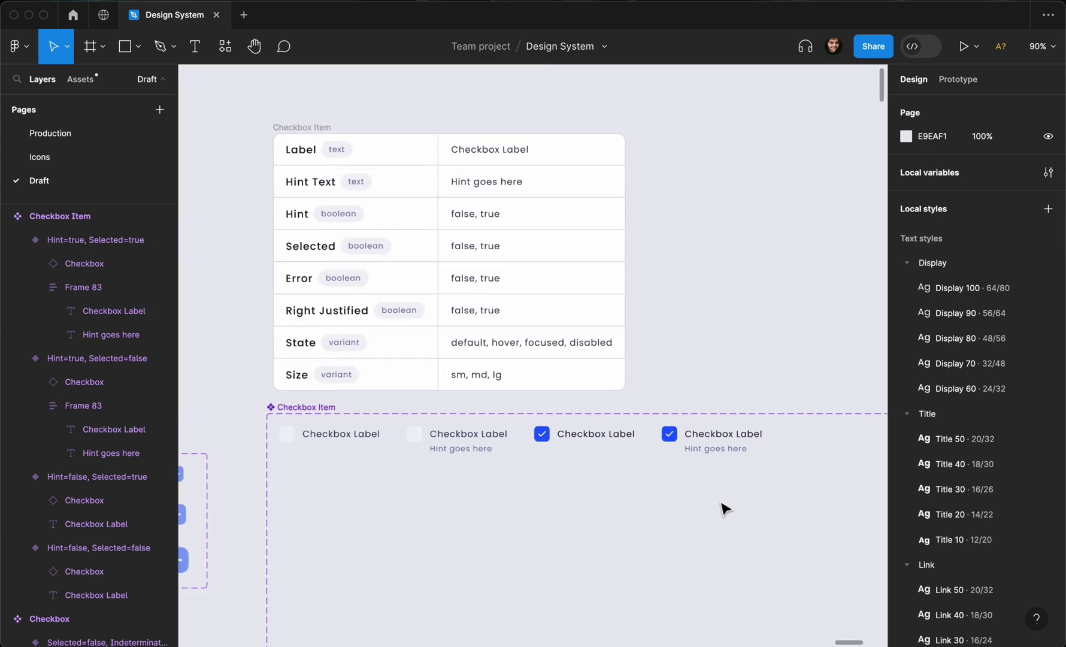
{"action": "left_click", "coordinate": [718, 456]}
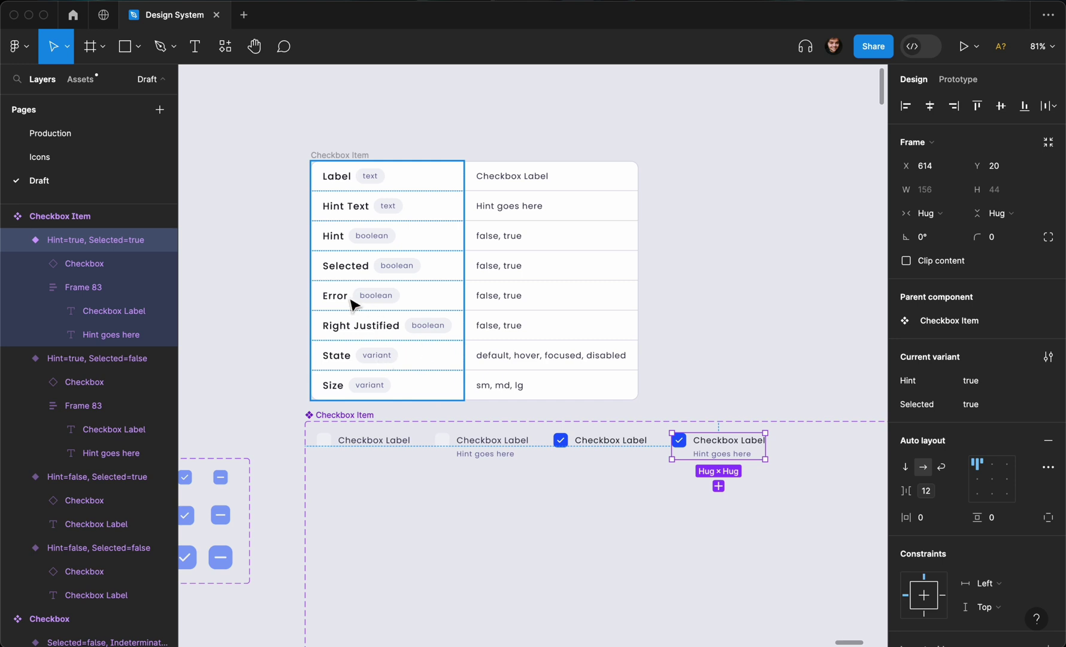
{"action": "scroll", "coordinate": [381, 312], "scroll_direction": "down", "scroll_amount": 1}
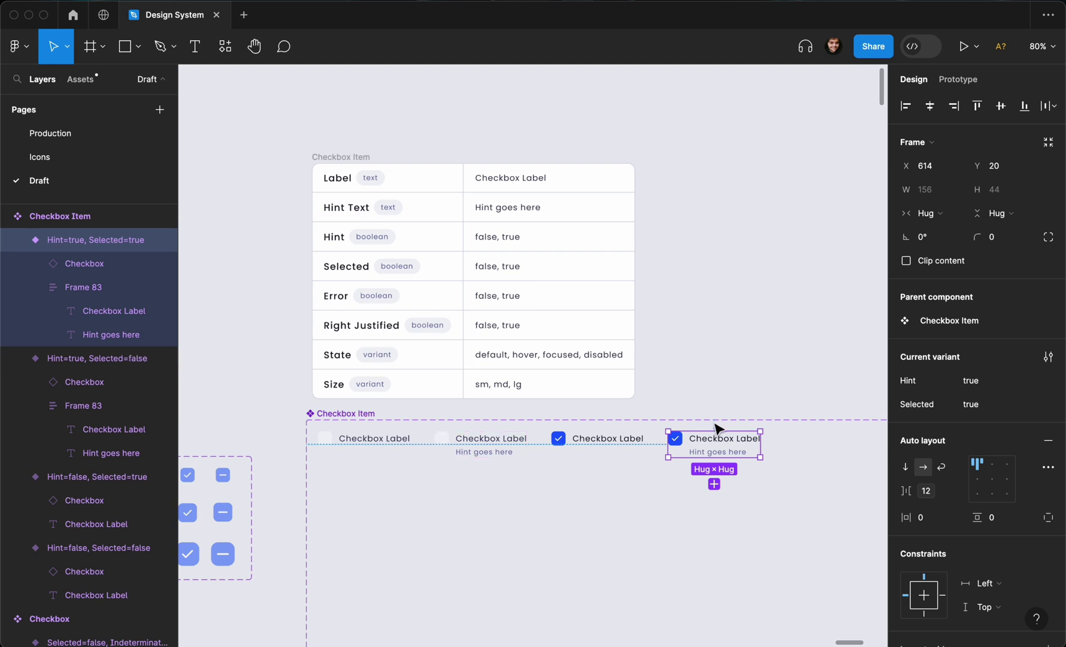
{"action": "left_click", "coordinate": [731, 404]}
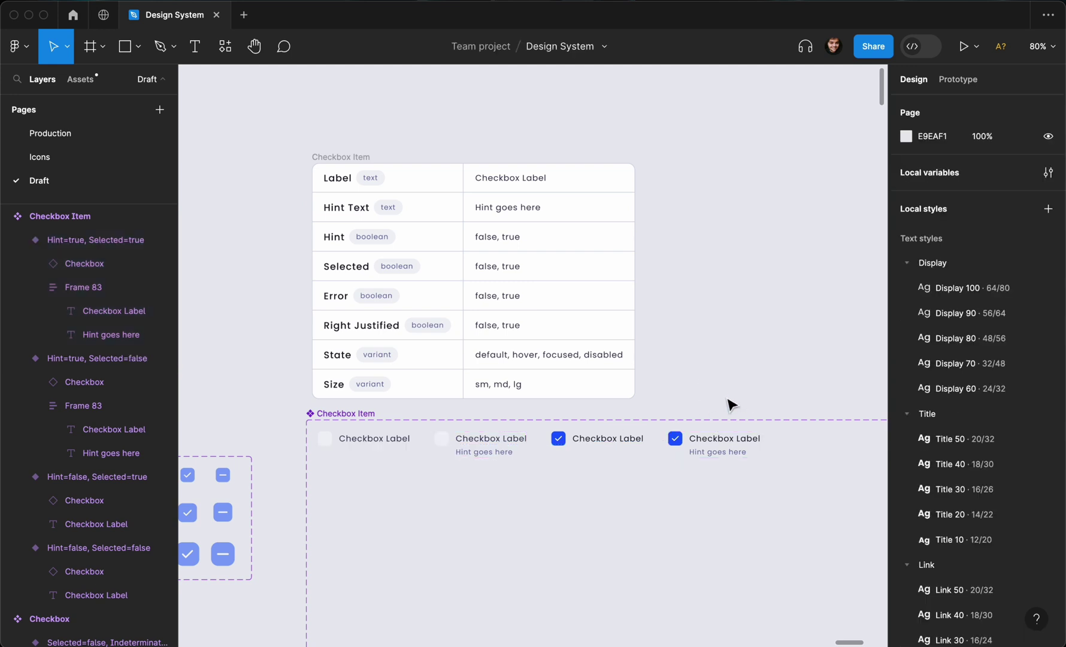
- Duplicate the unselected Hint=false and Hint=true variants to the end of the row, keeping the 42 px spacing
{"action": "left_click", "coordinate": [353, 446]}
{"action": "left_click", "coordinate": [453, 443], "text": "shift"}
{"action": "scroll", "coordinate": [461, 444], "scroll_direction": "down", "scroll_amount": 2}
{"action": "left_click_drag", "start_coordinate": [463, 446], "coordinate": [814, 435]}
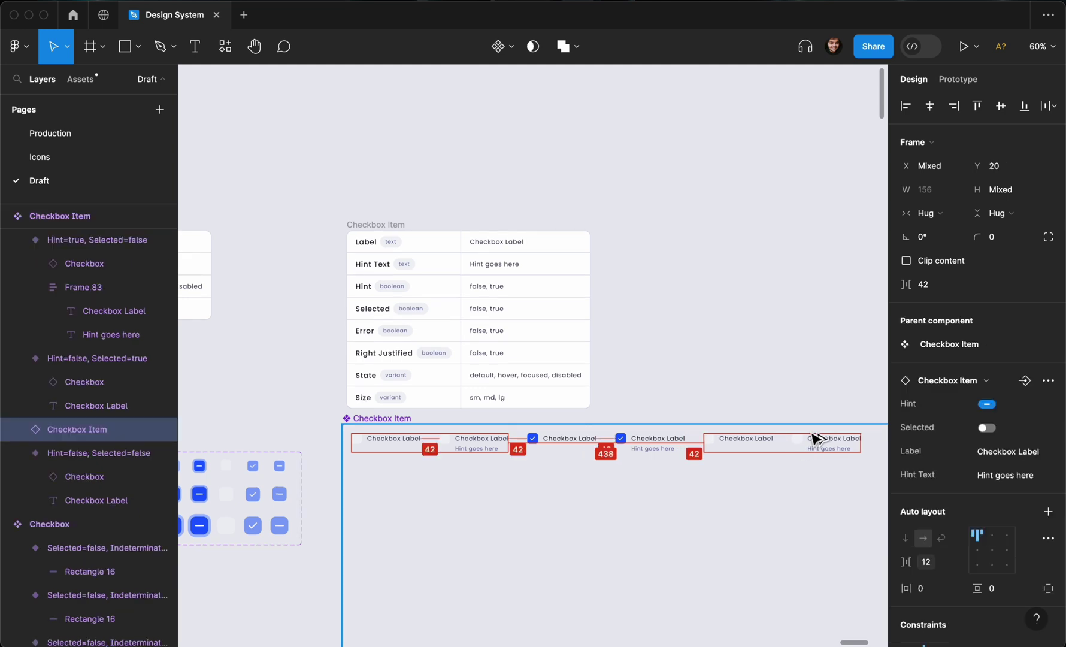
{"action": "scroll", "coordinate": [813, 434], "scroll_direction": "up", "scroll_amount": 2}
{"action": "scroll", "coordinate": [840, 432], "scroll_direction": "right", "scroll_amount": 3}
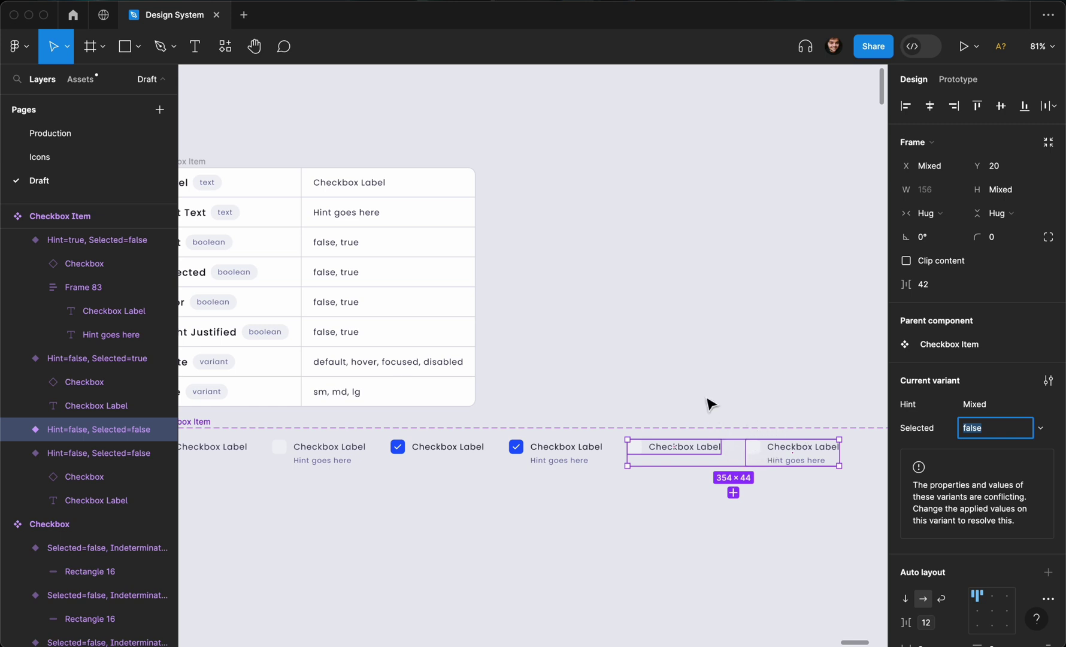
- Add a variant property named "Error" with the value "false" to the Checkbox Item component set
{"action": "scroll", "coordinate": [709, 404], "scroll_direction": "down", "scroll_amount": 2}
{"action": "left_click", "coordinate": [296, 419]}
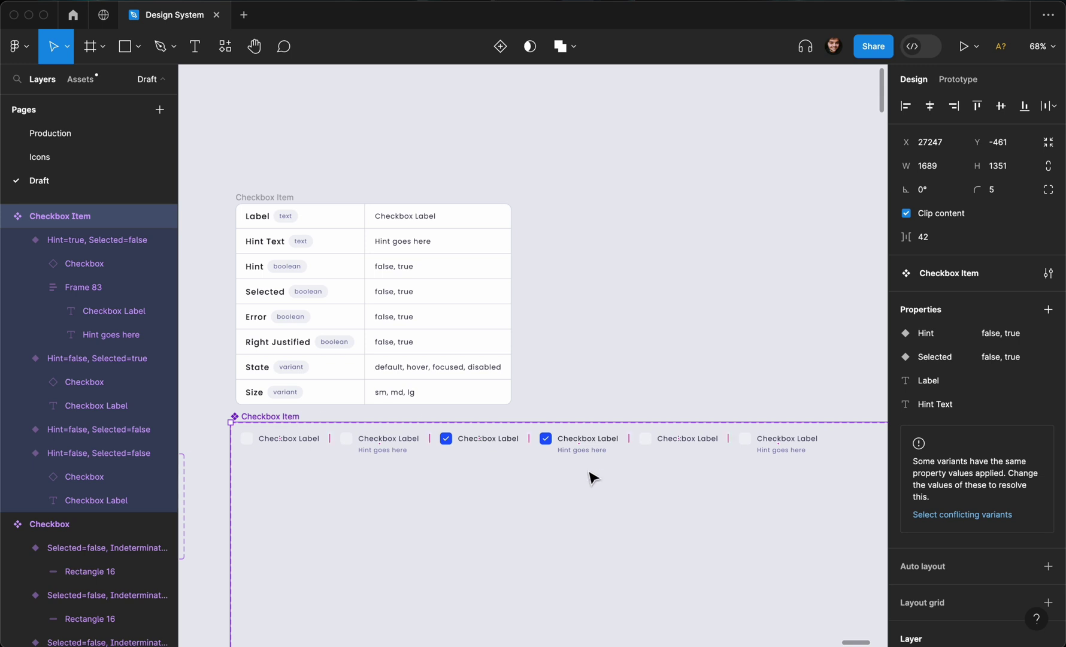
{"action": "left_click", "coordinate": [1048, 309]}
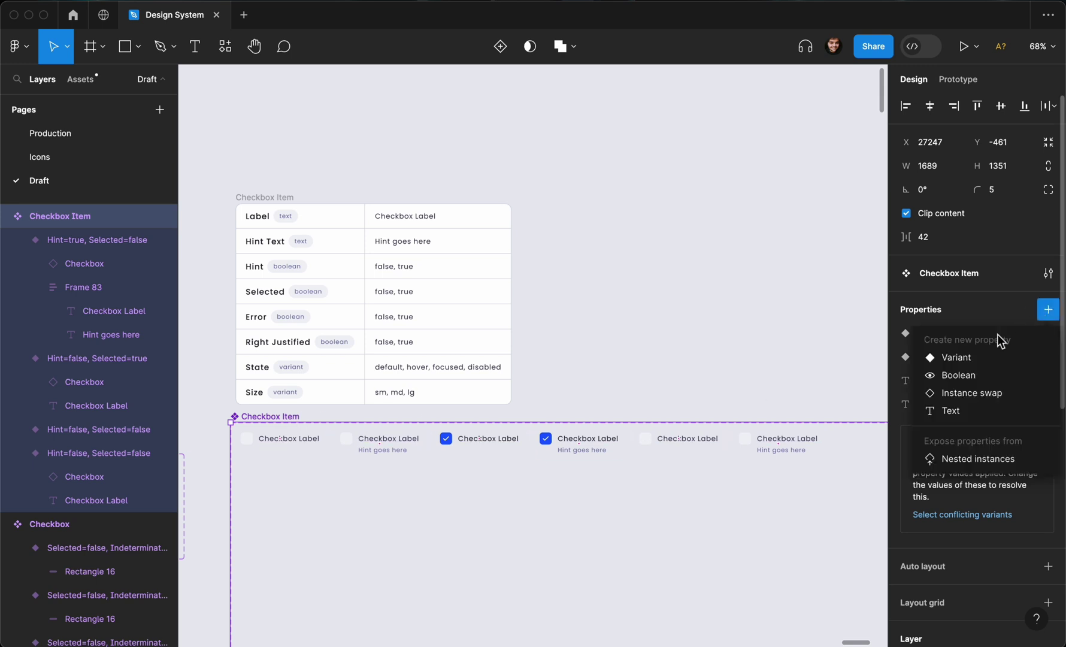
{"action": "left_click", "coordinate": [964, 360]}
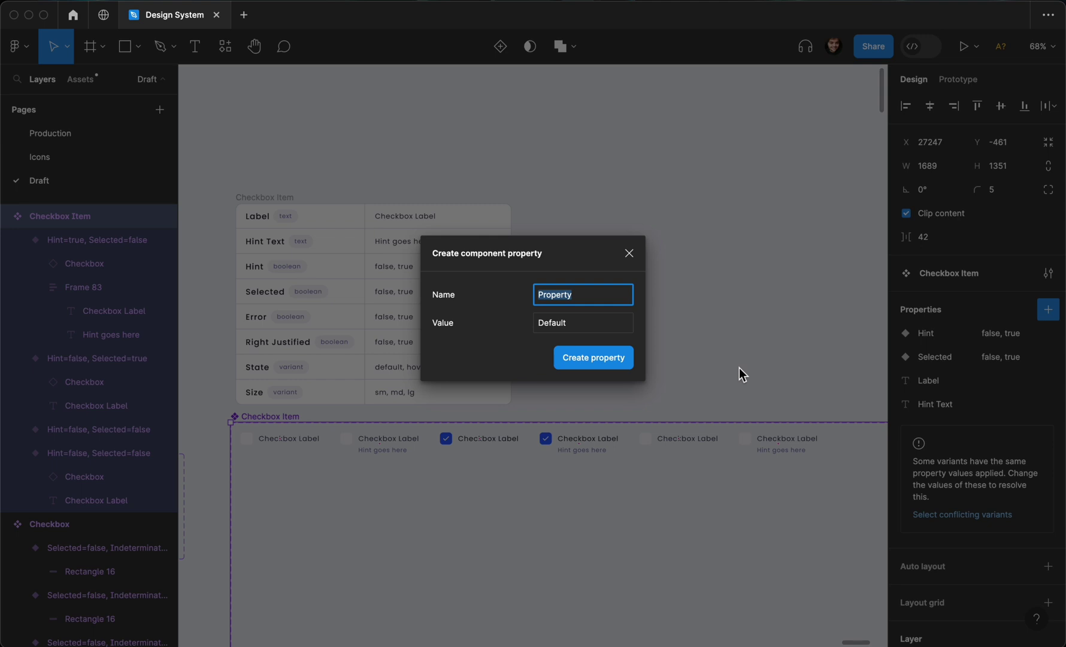
{"action": "left_click", "coordinate": [577, 321]}
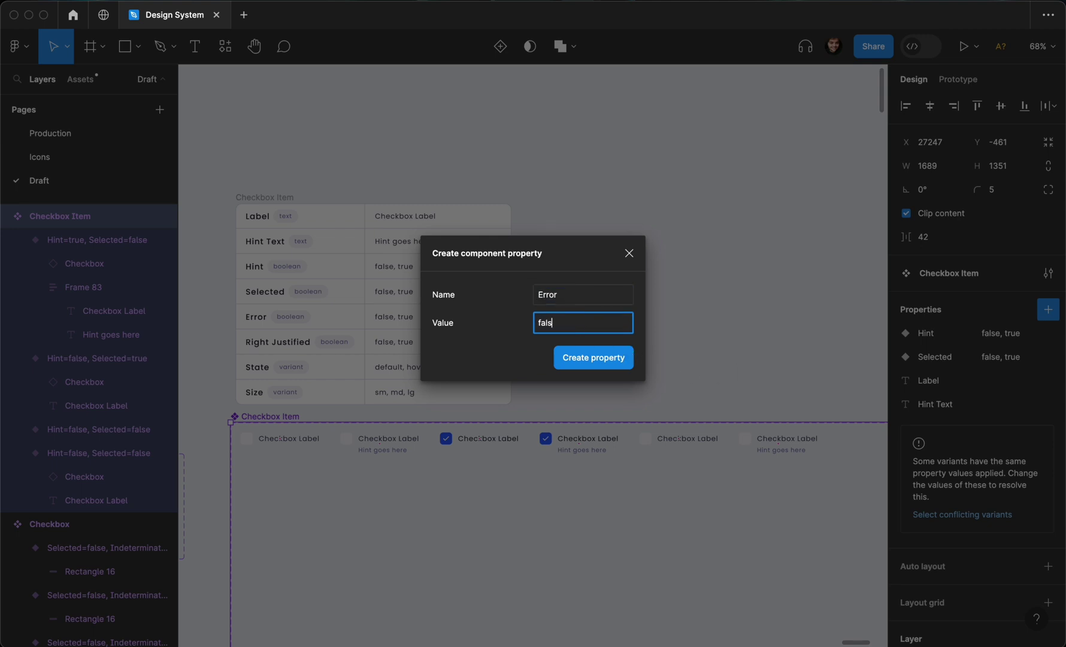
{"action": "type", "text": "false"}
{"action": "left_click", "coordinate": [613, 361]}
{"action": "left_click", "coordinate": [614, 362]}
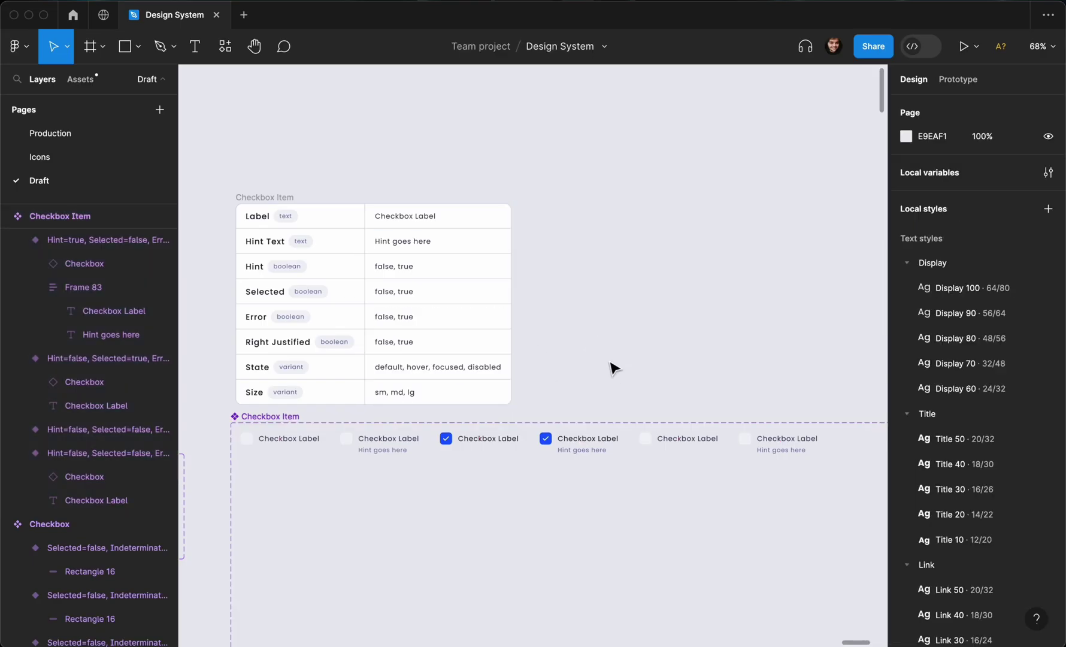
- Set the Error property to true for the two duplicated variants at the end of the row
{"action": "left_click", "coordinate": [679, 442]}
{"action": "left_click", "coordinate": [776, 449], "text": "shift"}
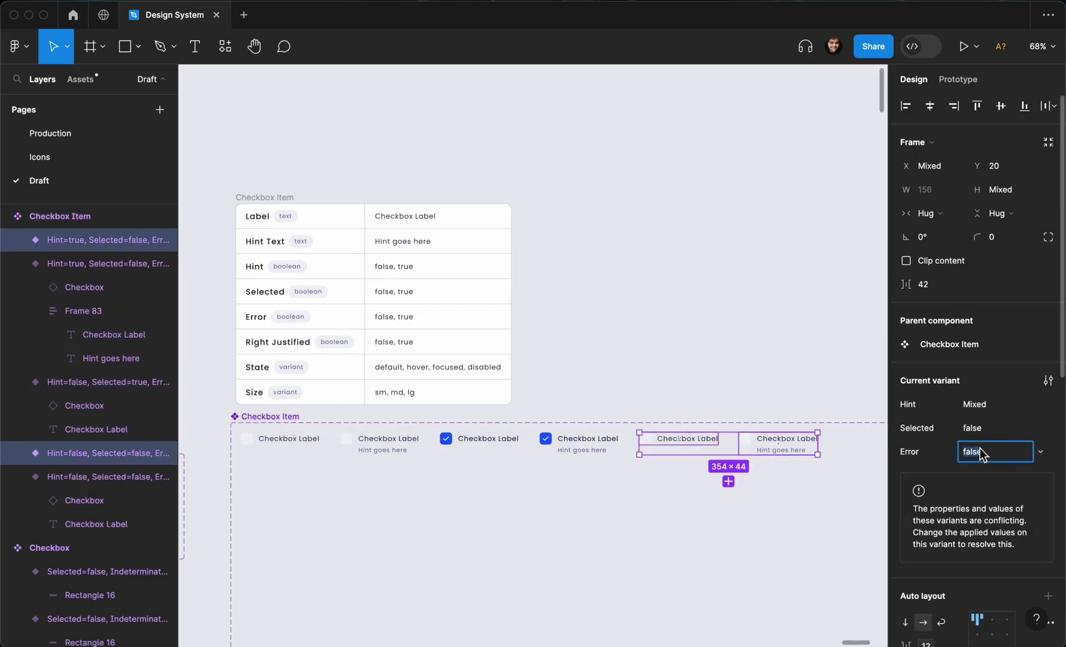
{"action": "type", "text": "true"}
{"action": "key", "text": "Return"}
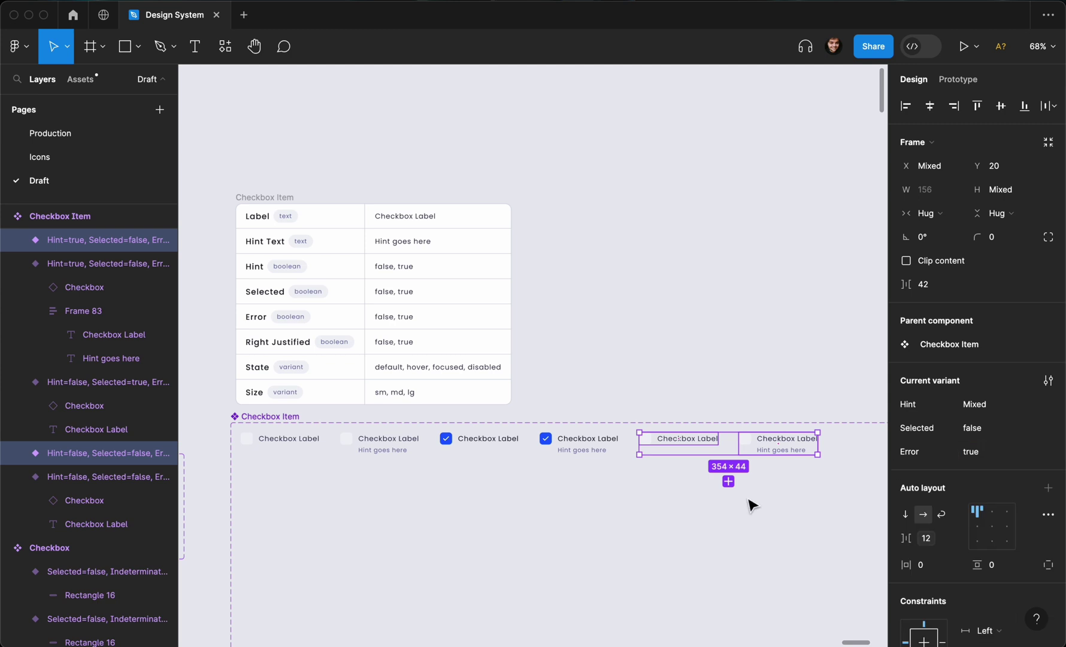
- Examine the properties and fill of the nested Checkbox instances in both Error=true variants
{"action": "scroll", "coordinate": [750, 504], "scroll_direction": "up", "scroll_amount": 5}
{"action": "left_click", "coordinate": [740, 398]}
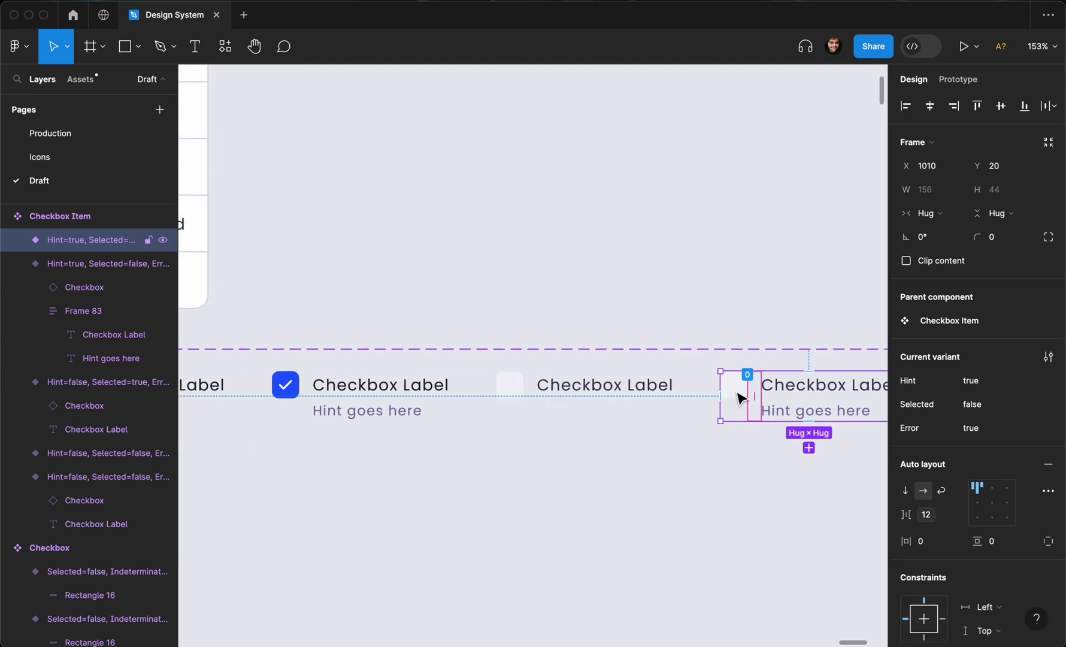
{"action": "left_click", "coordinate": [740, 395]}
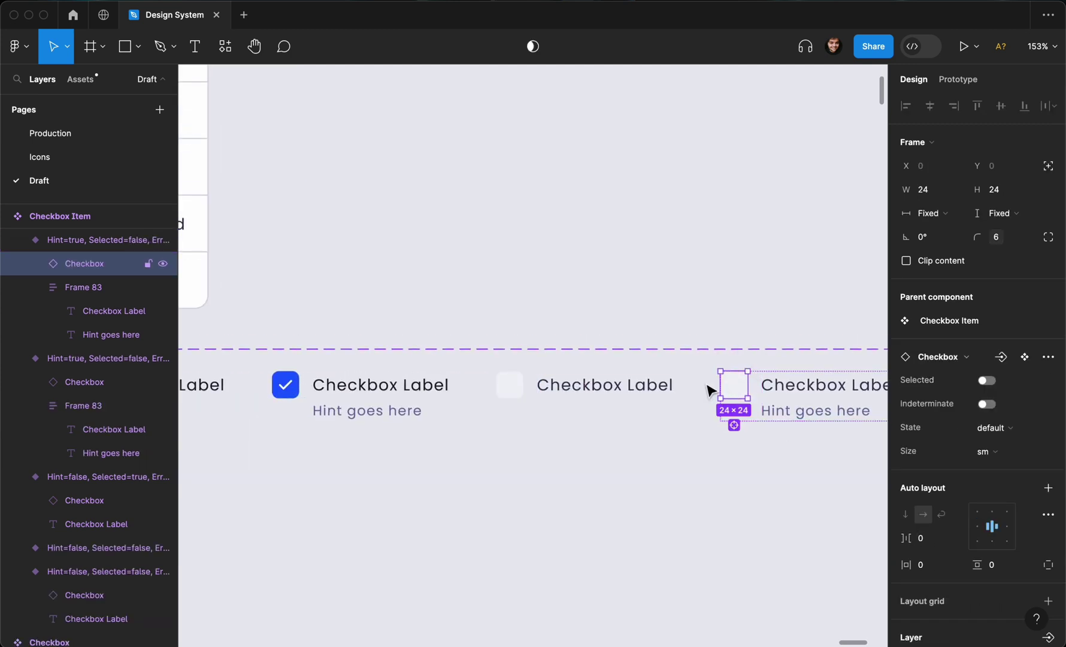
{"action": "left_click", "coordinate": [519, 385], "text": "shift"}
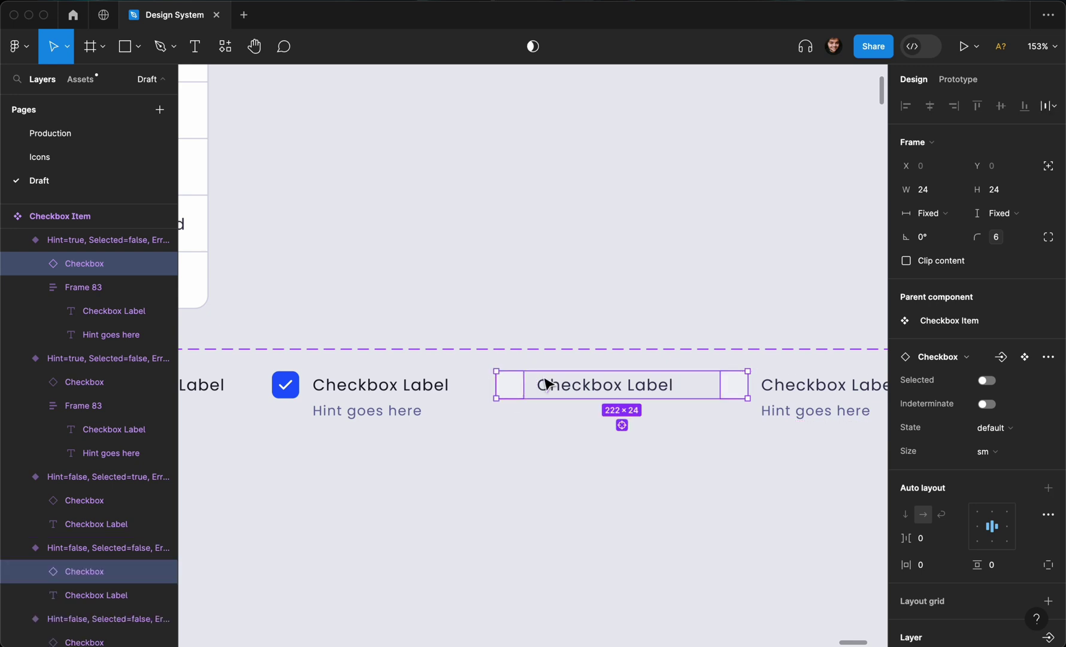
{"action": "scroll", "coordinate": [966, 461], "scroll_direction": "down", "scroll_amount": 5}
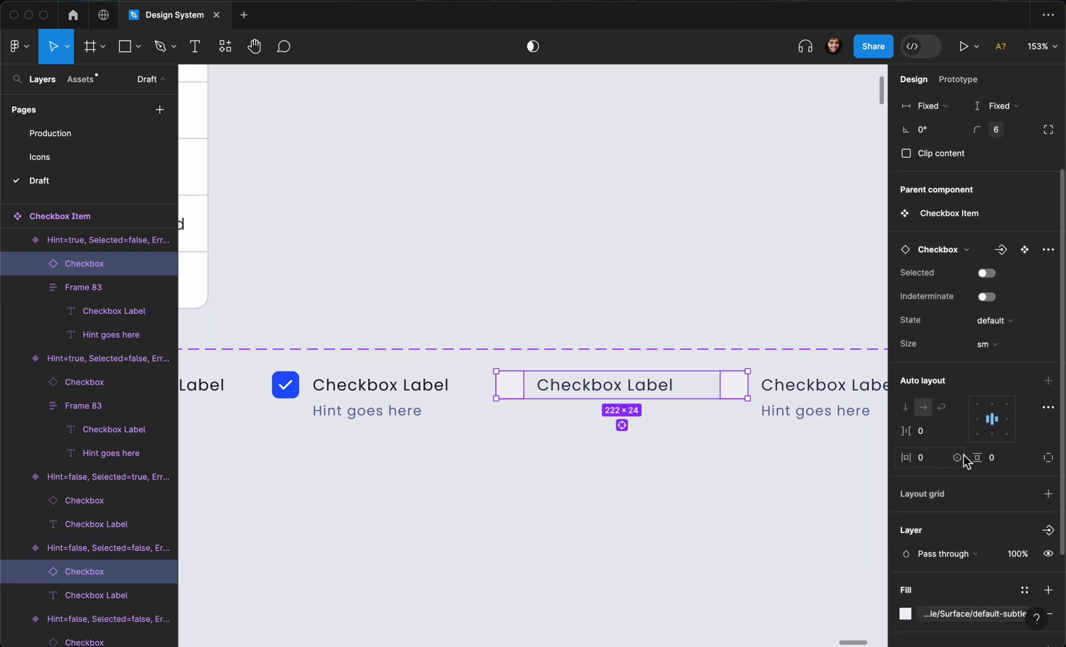
{"action": "scroll", "coordinate": [778, 466], "scroll_direction": "down", "scroll_amount": 5}
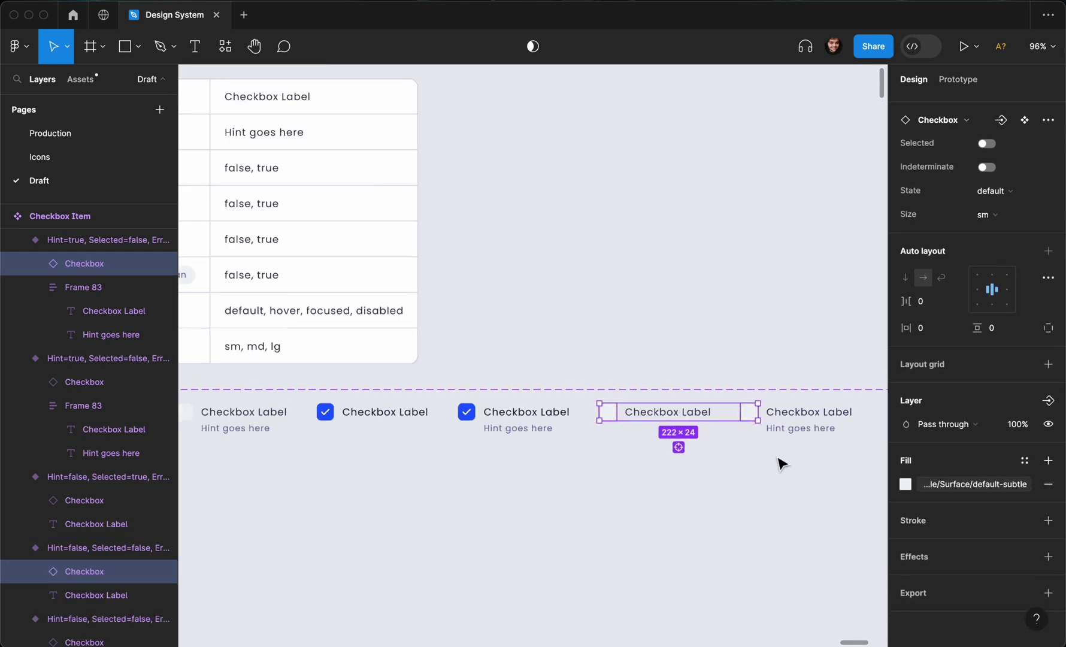
{"action": "left_click", "coordinate": [749, 340]}
- Move the Checkbox component set farther from the Checkbox Item set and widen its frame to about 955 px
{"action": "scroll", "coordinate": [749, 340], "scroll_direction": "left", "scroll_amount": 10}
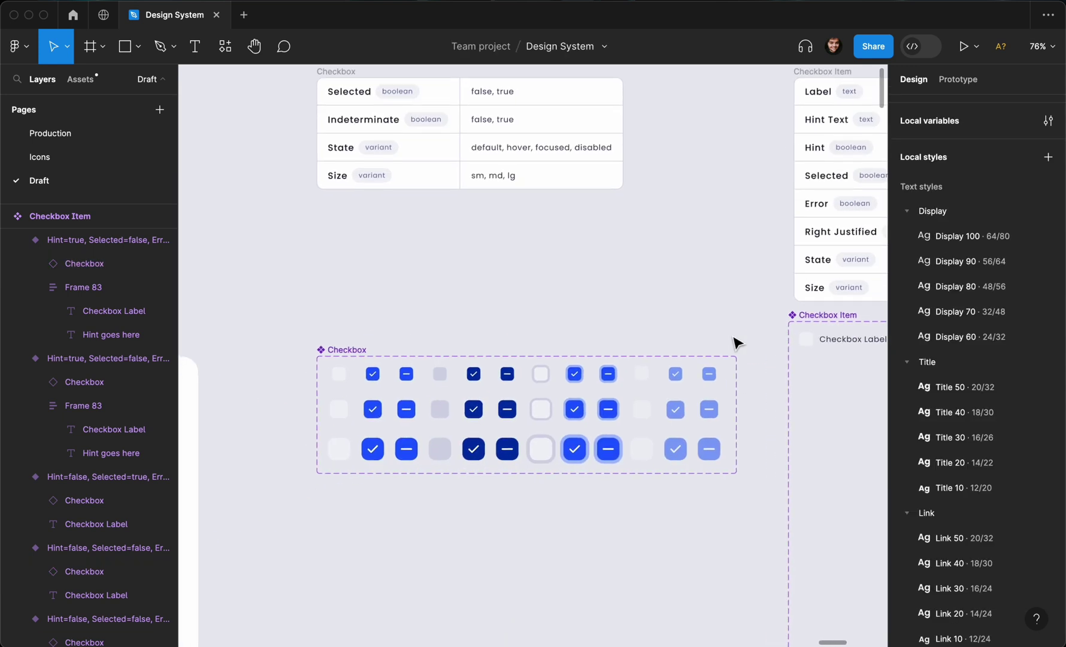
{"action": "left_click", "coordinate": [335, 355]}
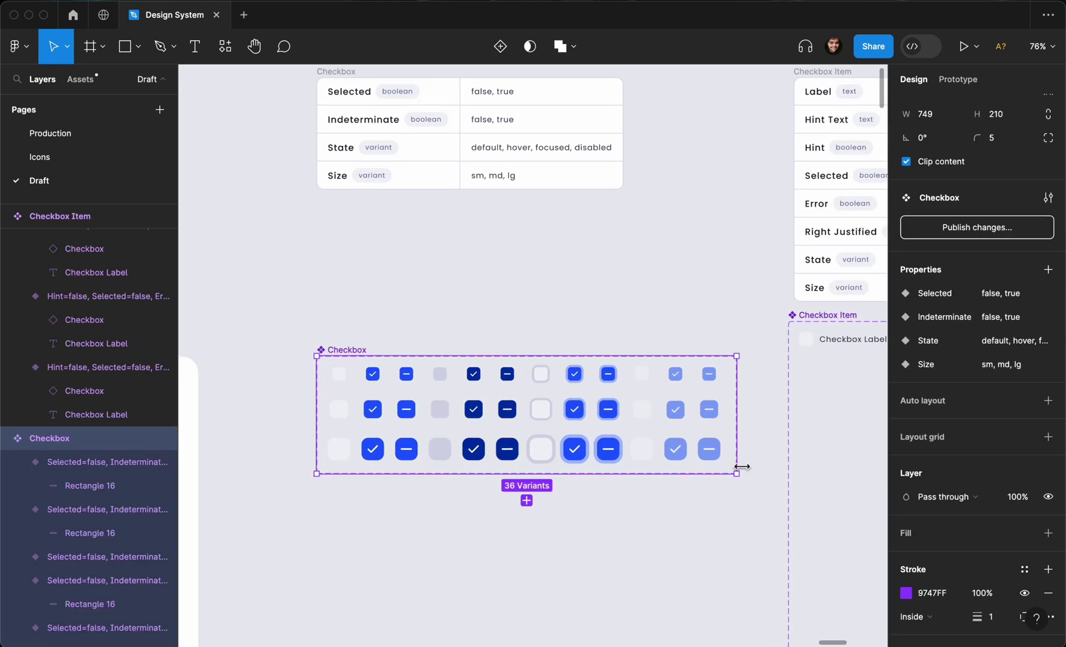
{"action": "left_click_drag", "start_coordinate": [328, 349], "coordinate": [249, 349]}
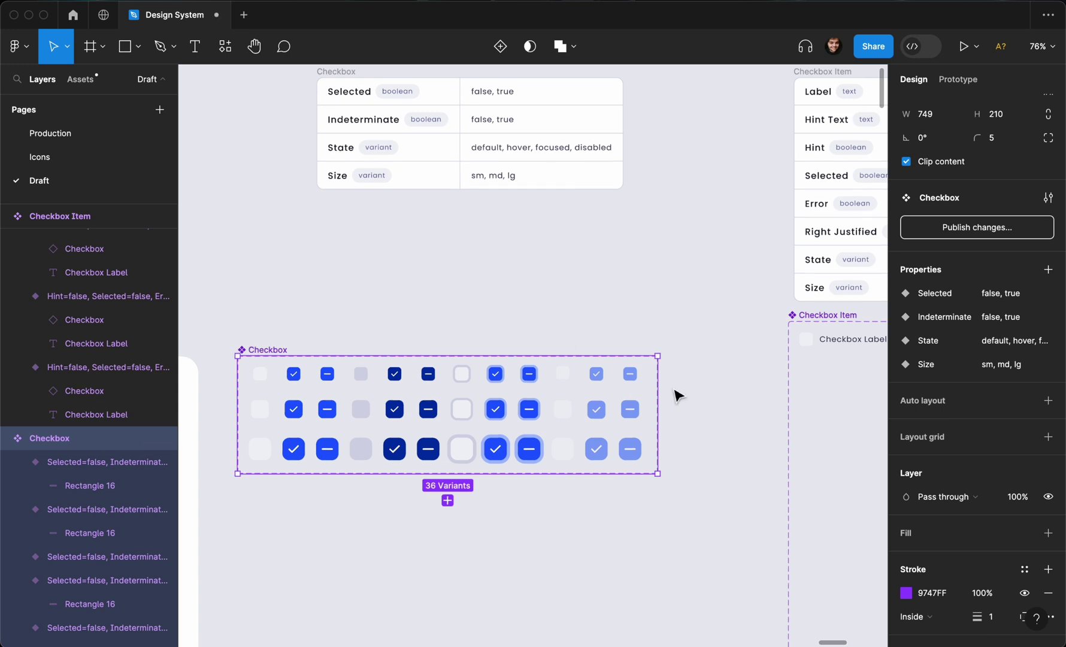
{"action": "left_click_drag", "start_coordinate": [664, 390], "coordinate": [775, 392]}
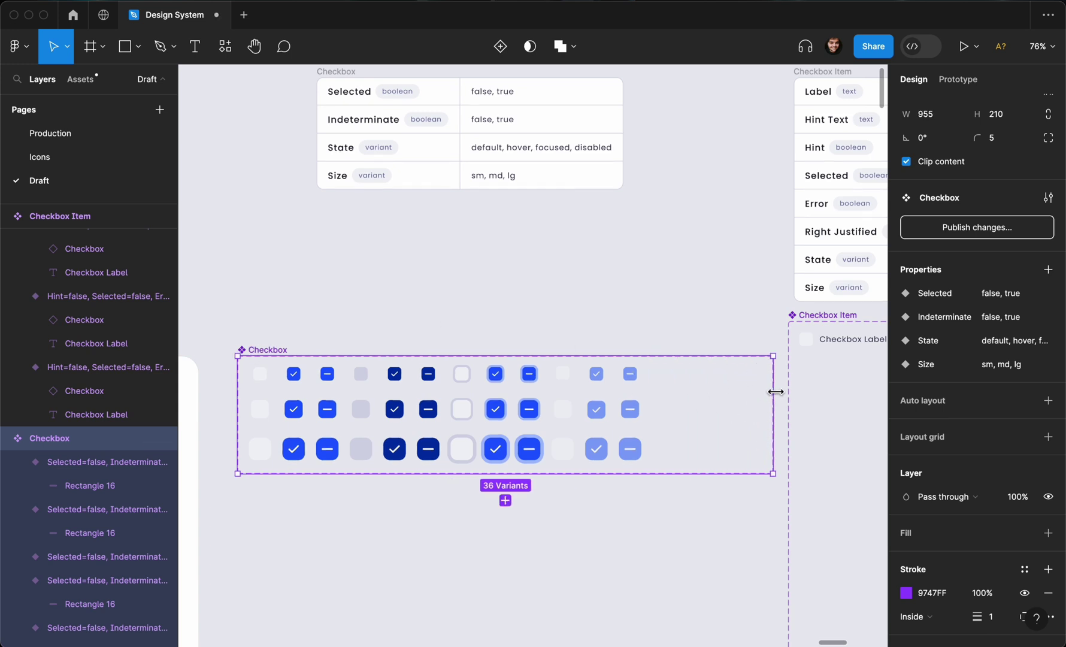
{"action": "scroll", "coordinate": [776, 393], "scroll_direction": "right", "scroll_amount": 10}
{"action": "scroll", "coordinate": [812, 381], "scroll_direction": "left", "scroll_amount": 8}
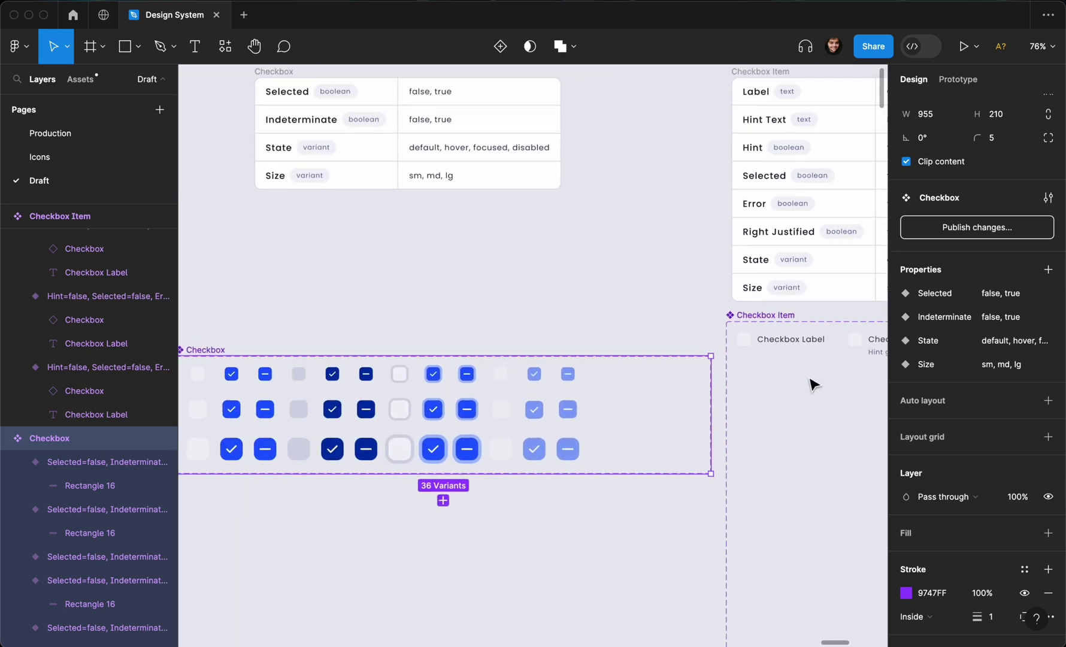
{"action": "scroll", "coordinate": [796, 381], "scroll_direction": "right", "scroll_amount": 11}
{"action": "scroll", "coordinate": [576, 401], "scroll_direction": "left", "scroll_amount": 12}
{"action": "scroll", "coordinate": [576, 401], "scroll_direction": "down", "scroll_amount": 1}
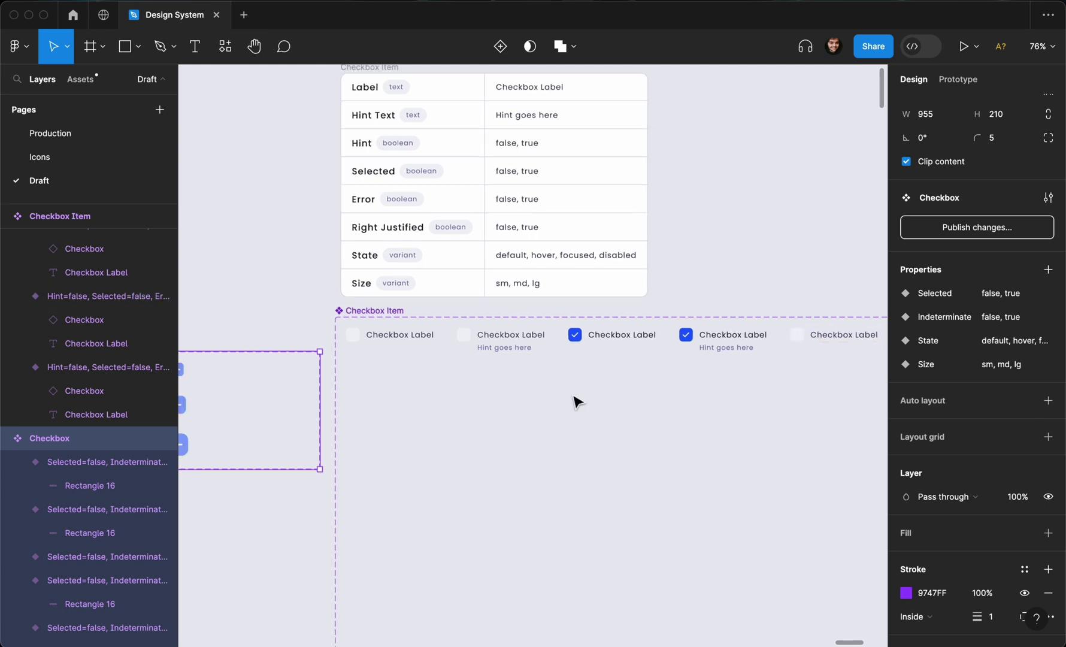
{"action": "scroll", "coordinate": [518, 386], "scroll_direction": "left", "scroll_amount": 1}
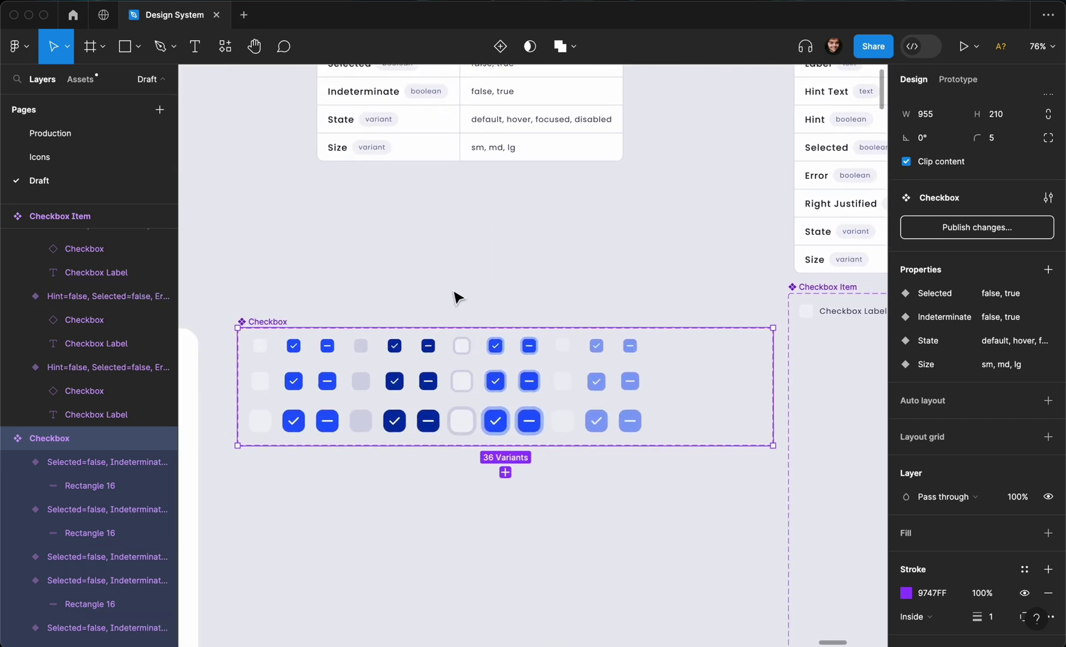
- Add a variant property named "Error" with the value "false" to the Checkbox component set
{"action": "left_click_drag", "start_coordinate": [456, 296], "coordinate": [504, 405]}
{"action": "left_click", "coordinate": [285, 323]}
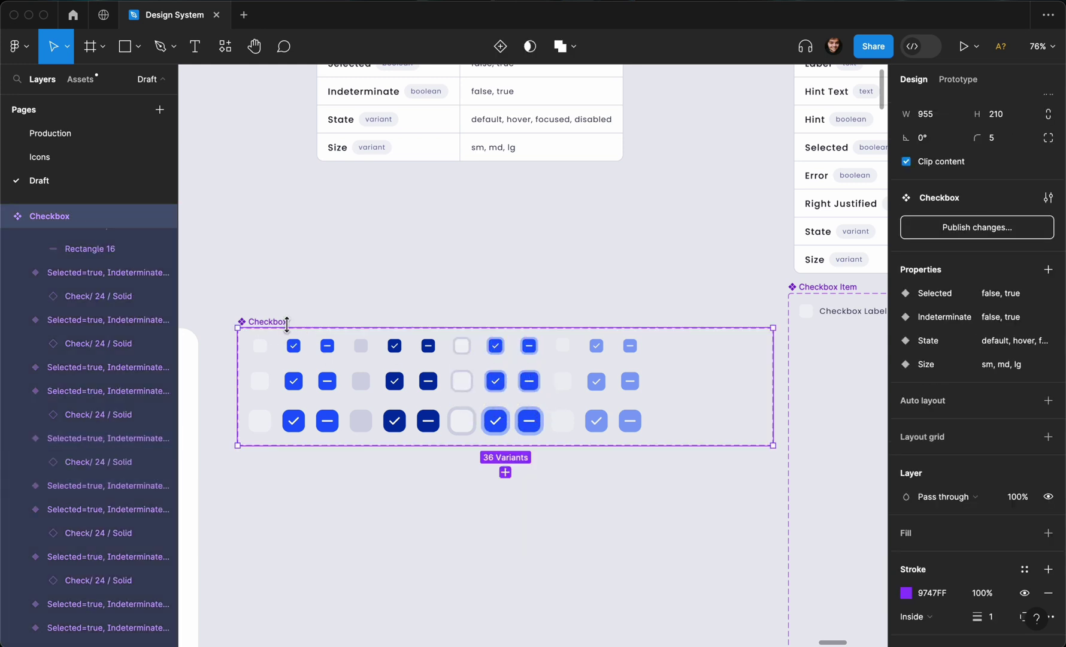
{"action": "left_click", "coordinate": [1048, 269]}
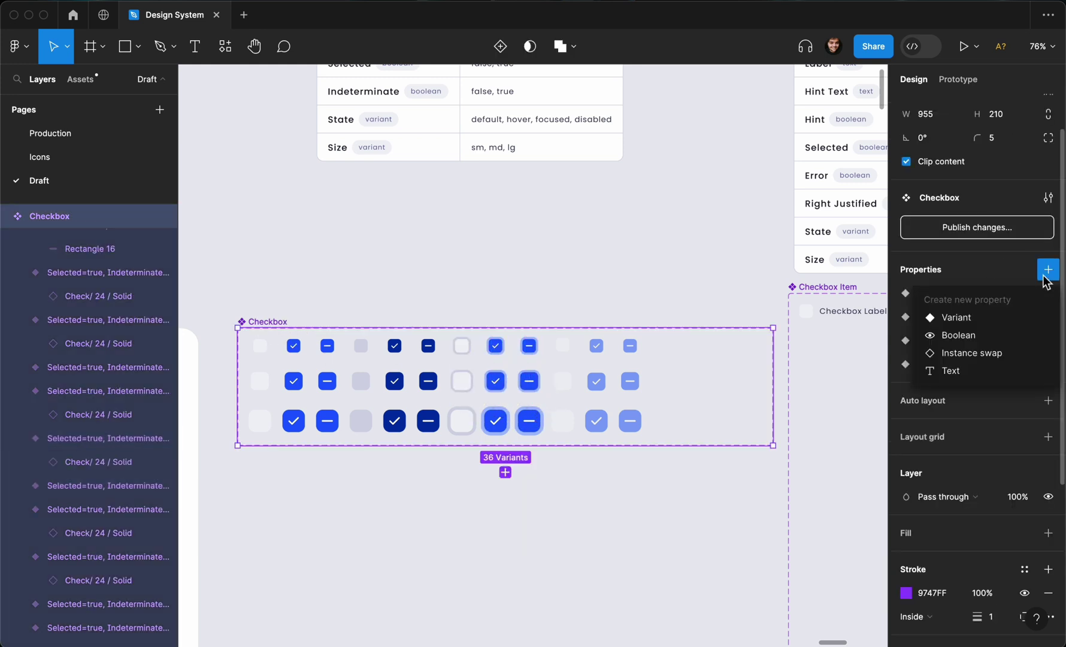
{"action": "left_click", "coordinate": [993, 320]}
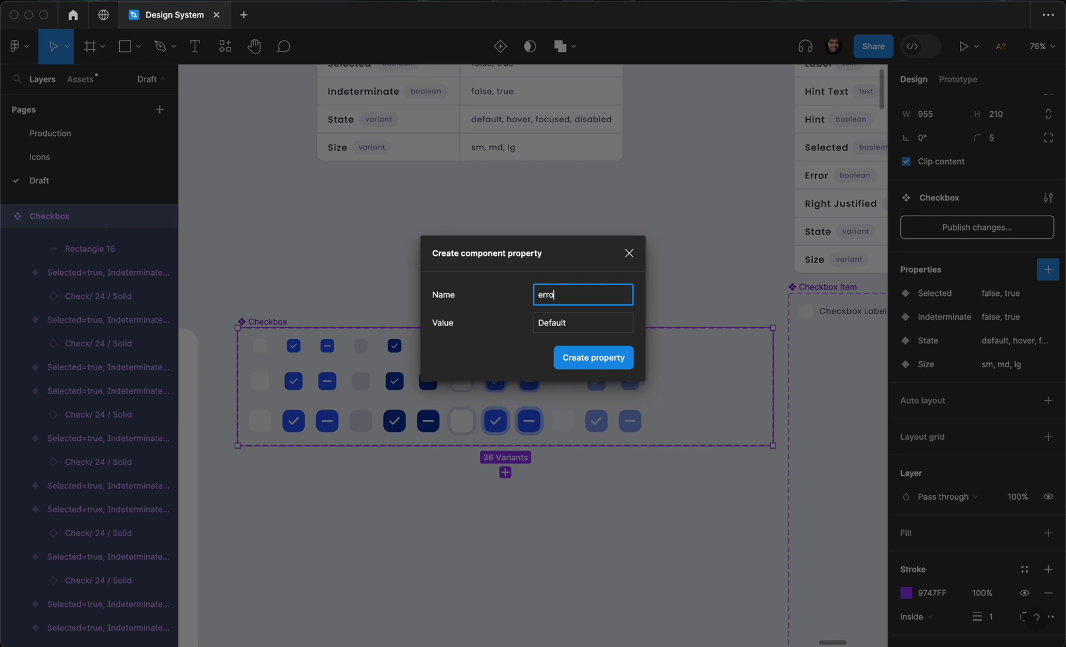
{"action": "type", "text": "e"}
{"action": "key", "text": "BackSpace"}
{"action": "type", "text": "E"}
{"action": "left_click", "coordinate": [597, 330]}
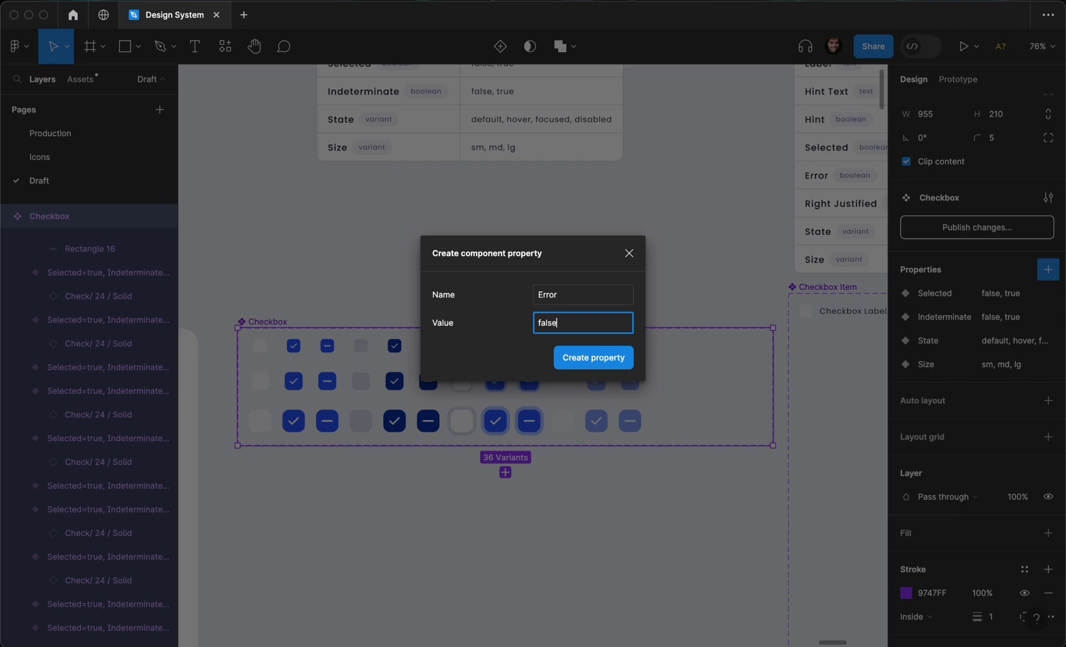
{"action": "key", "text": "Return"}
- Duplicate the nine focused Checkbox variants and place the copies at the end of the rows, after the disabled variants
{"action": "left_click_drag", "start_coordinate": [565, 308], "coordinate": [455, 431]}
{"action": "left_click", "coordinate": [542, 310]}
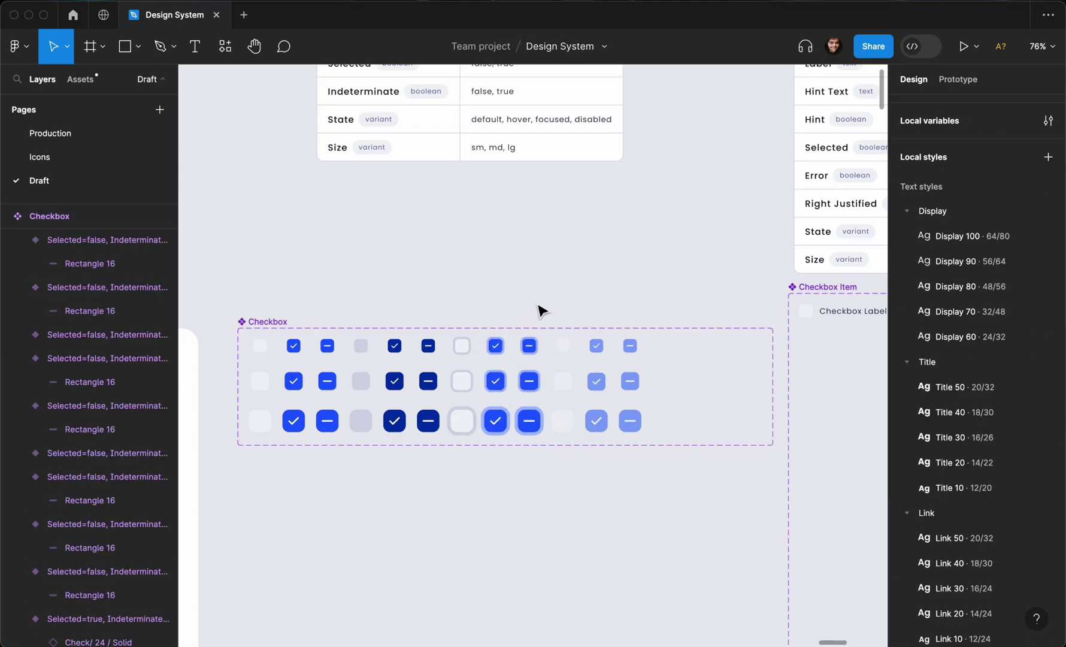
{"action": "left_click_drag", "start_coordinate": [537, 301], "coordinate": [675, 413]}
{"action": "left_click", "coordinate": [625, 421]}
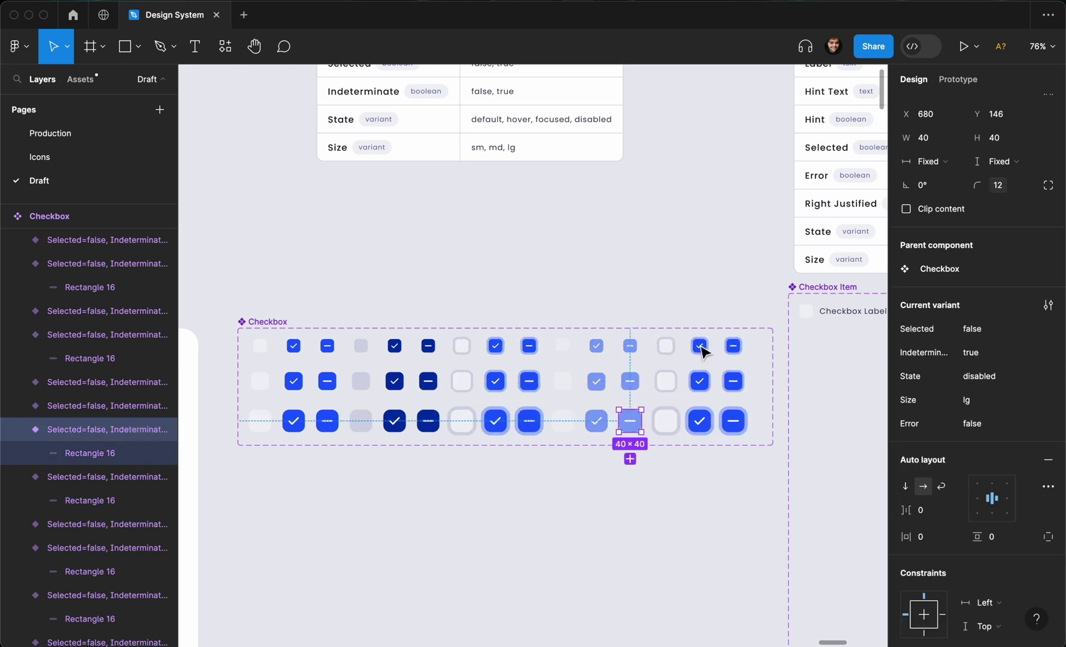
{"action": "left_click_drag", "start_coordinate": [755, 306], "coordinate": [641, 436]}
{"action": "left_click", "coordinate": [690, 416]}
- Set the Error property to true for the nine duplicated focused Checkbox variants
{"action": "left_click_drag", "start_coordinate": [743, 509], "coordinate": [665, 345]}
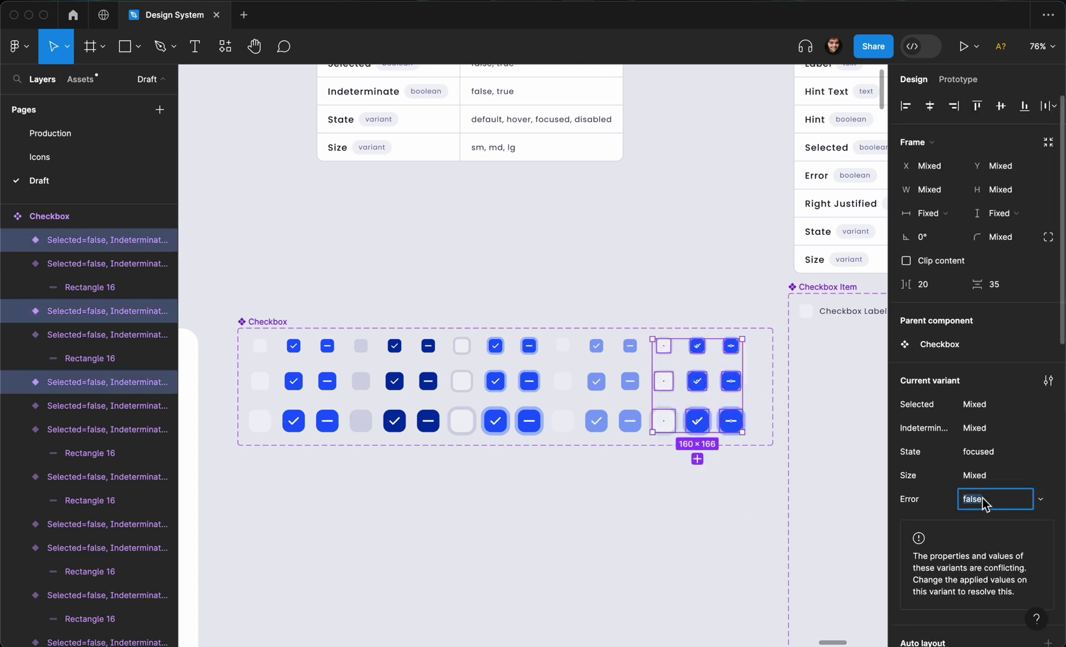
{"action": "left_click", "coordinate": [722, 308]}
{"action": "left_click", "coordinate": [699, 347]}
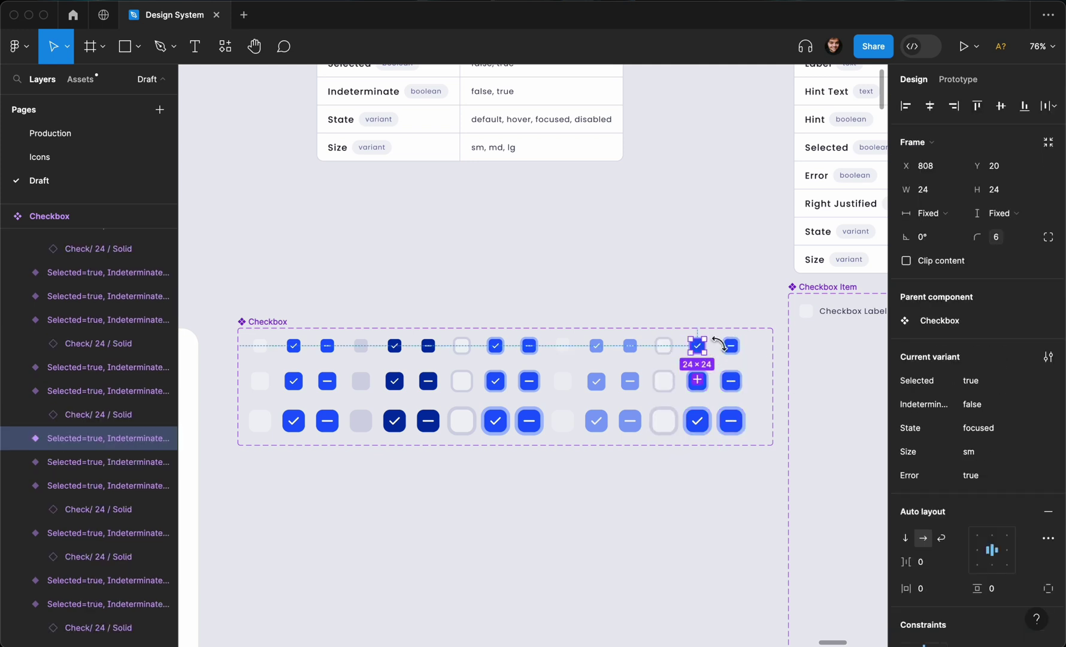
- Delete the checked and indeterminate Error=true variants in all three sizes, keeping only the unselected ones
{"action": "scroll", "coordinate": [717, 340], "scroll_direction": "up", "scroll_amount": 5}
{"action": "left_click", "coordinate": [622, 358]}
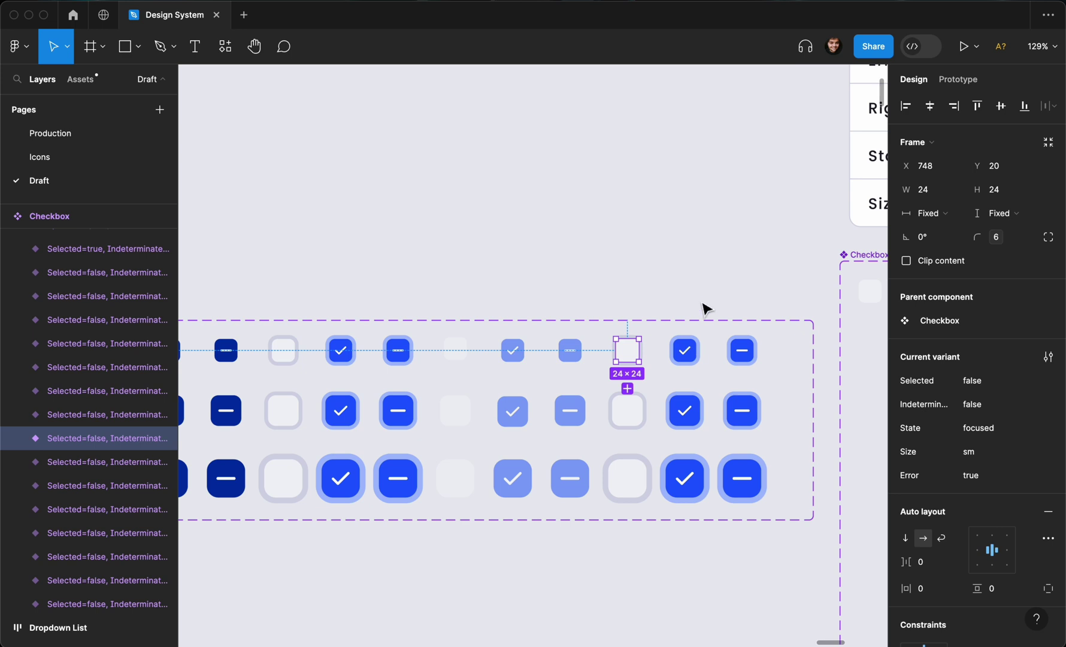
{"action": "left_click_drag", "start_coordinate": [681, 277], "coordinate": [789, 577]}
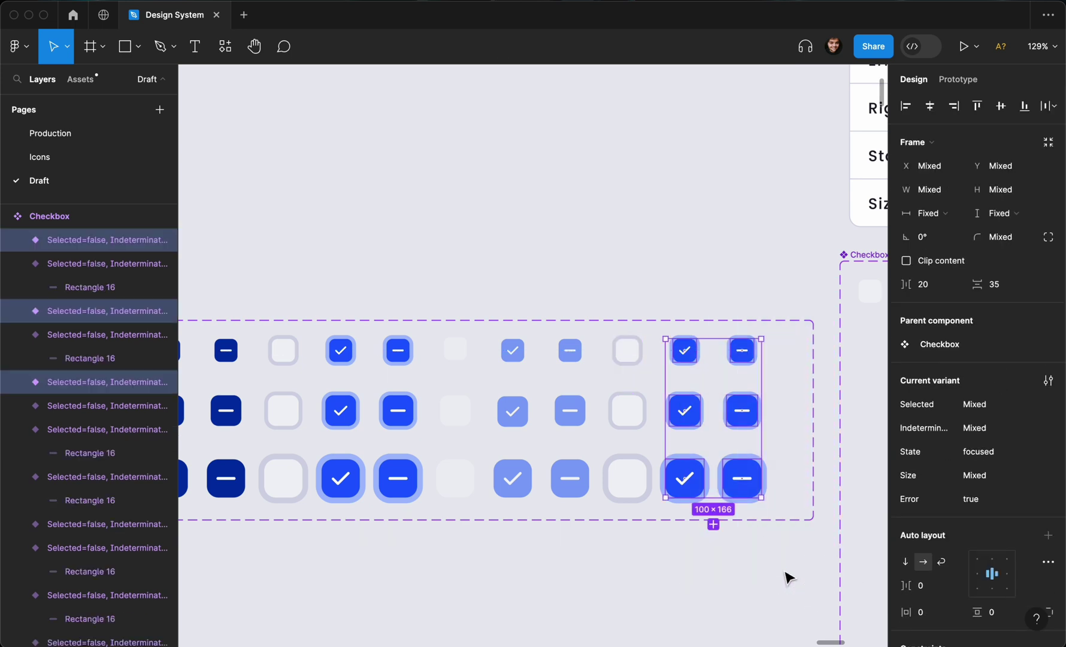
{"action": "key", "text": "Delete"}
- Change the stroke of the three unselected Error=true Checkbox variants to the Colors/Error/Border default-subtle style
{"action": "mouse_move", "coordinate": [697, 547]}
{"action": "left_mouse_down"}
{"action": "mouse_move", "coordinate": [632, 354]}
{"action": "mouse_move", "coordinate": [687, 358]}
{"action": "mouse_move", "coordinate": [680, 352]}
{"action": "left_mouse_up"}
{"action": "key", "text": "super+z"}
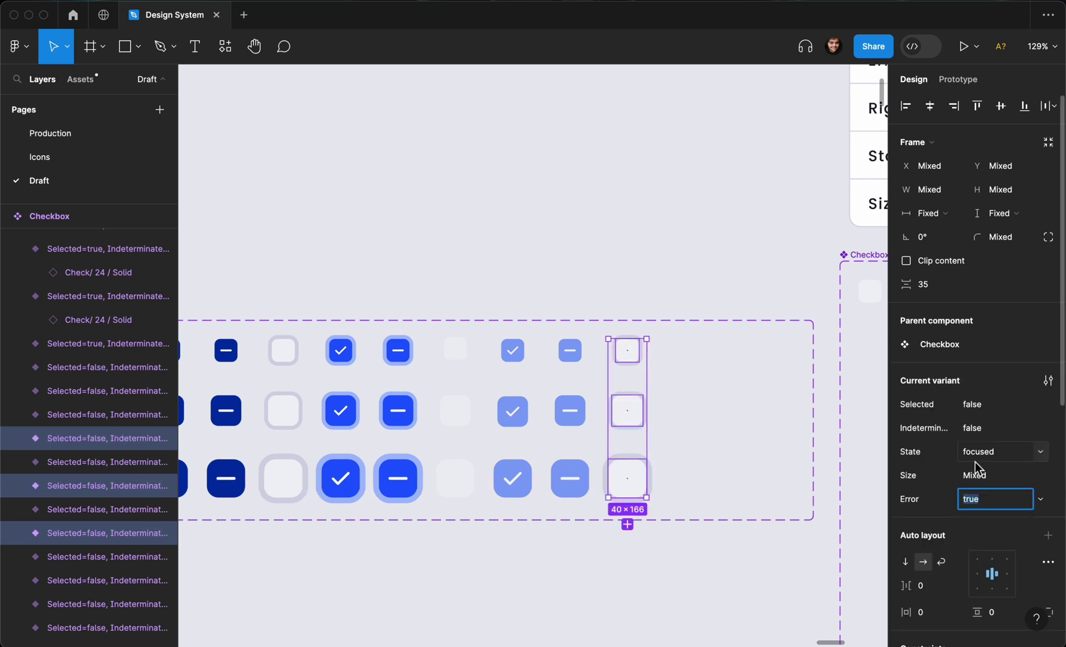
{"action": "scroll", "coordinate": [974, 466], "scroll_direction": "down", "scroll_amount": 3}
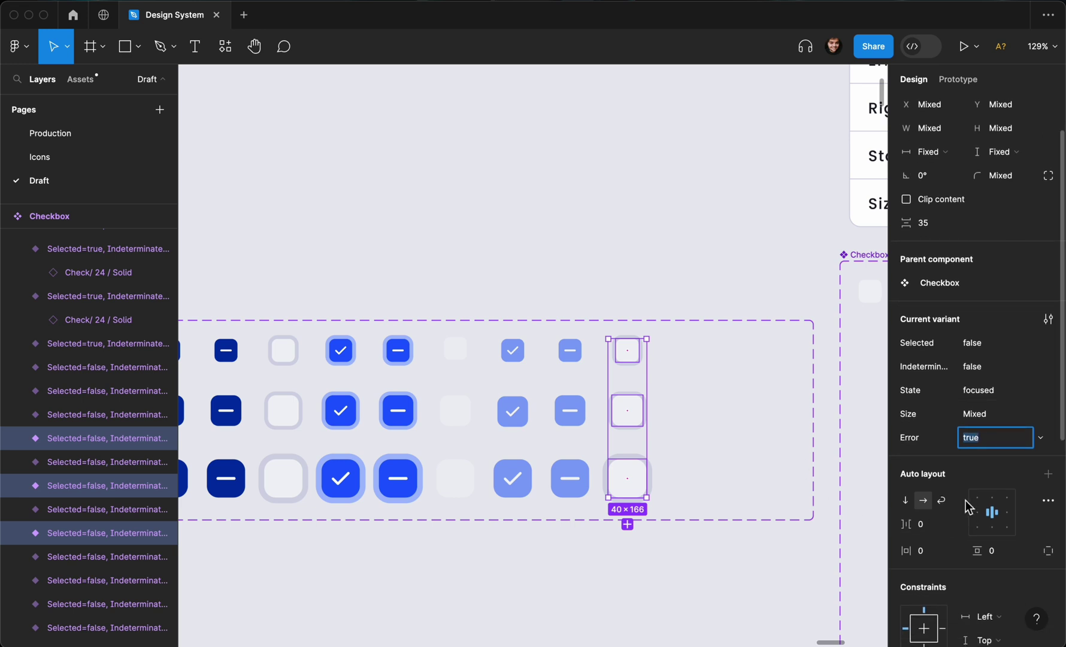
{"action": "scroll", "coordinate": [965, 500], "scroll_direction": "down", "scroll_amount": 10}
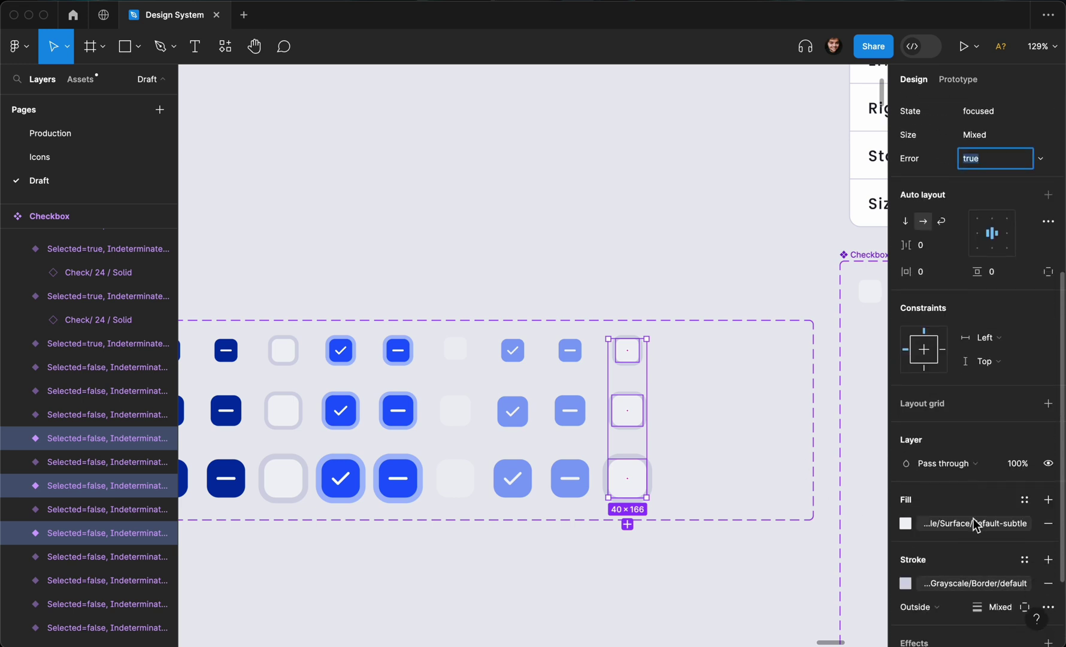
{"action": "scroll", "coordinate": [974, 523], "scroll_direction": "down", "scroll_amount": 2}
{"action": "left_click", "coordinate": [974, 525]}
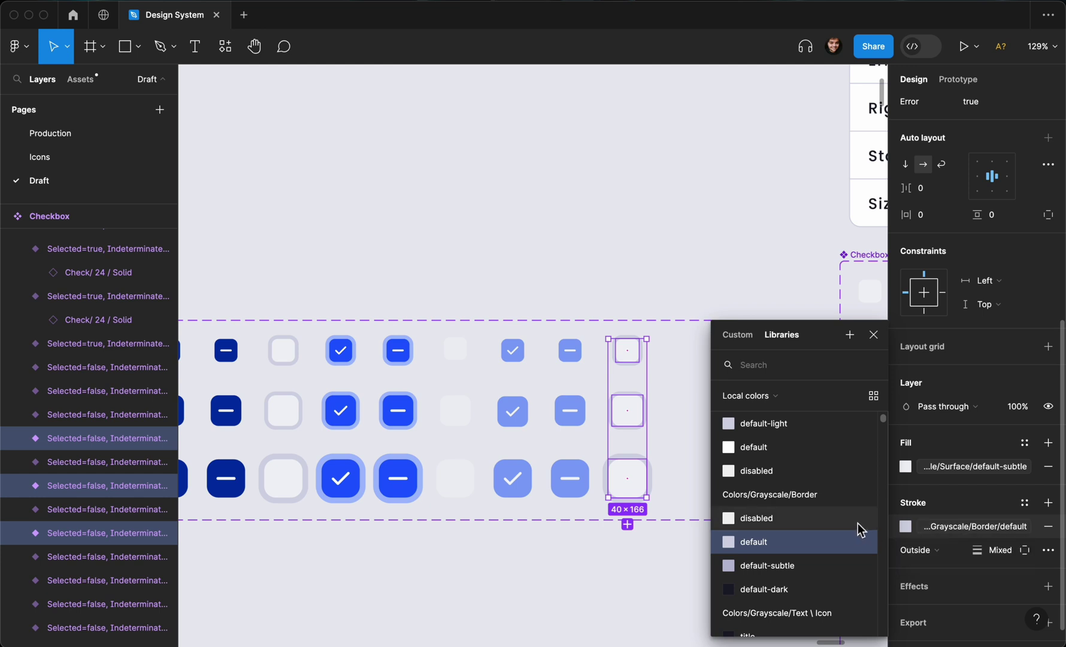
{"action": "type", "text": "bo"}
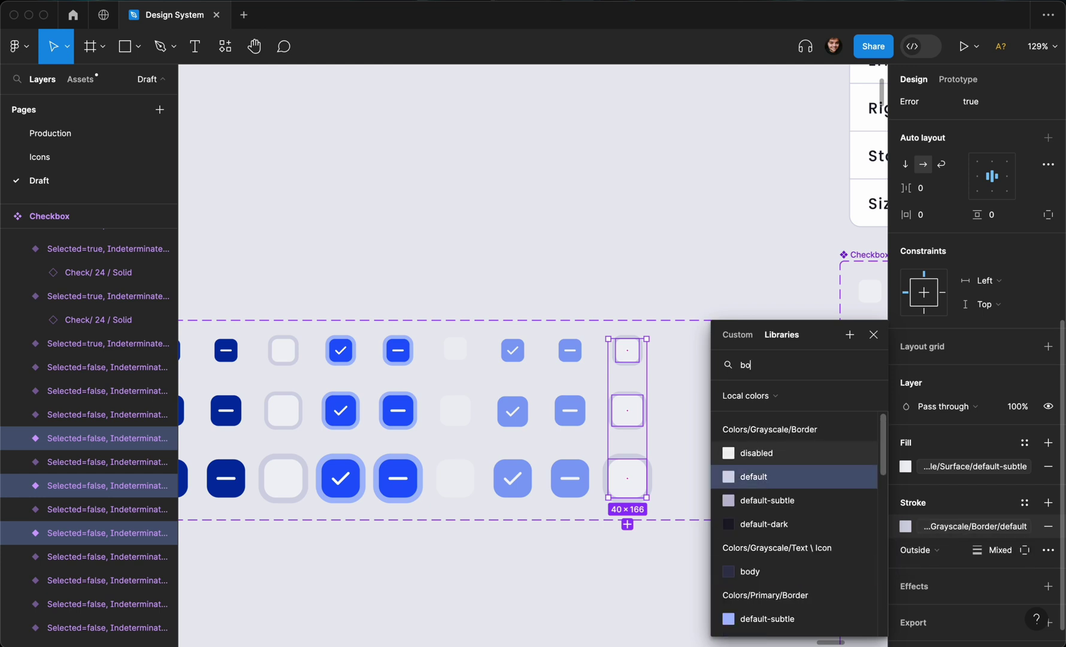
{"action": "type", "text": "rder"}
{"action": "scroll", "coordinate": [804, 532], "scroll_direction": "down", "scroll_amount": 5}
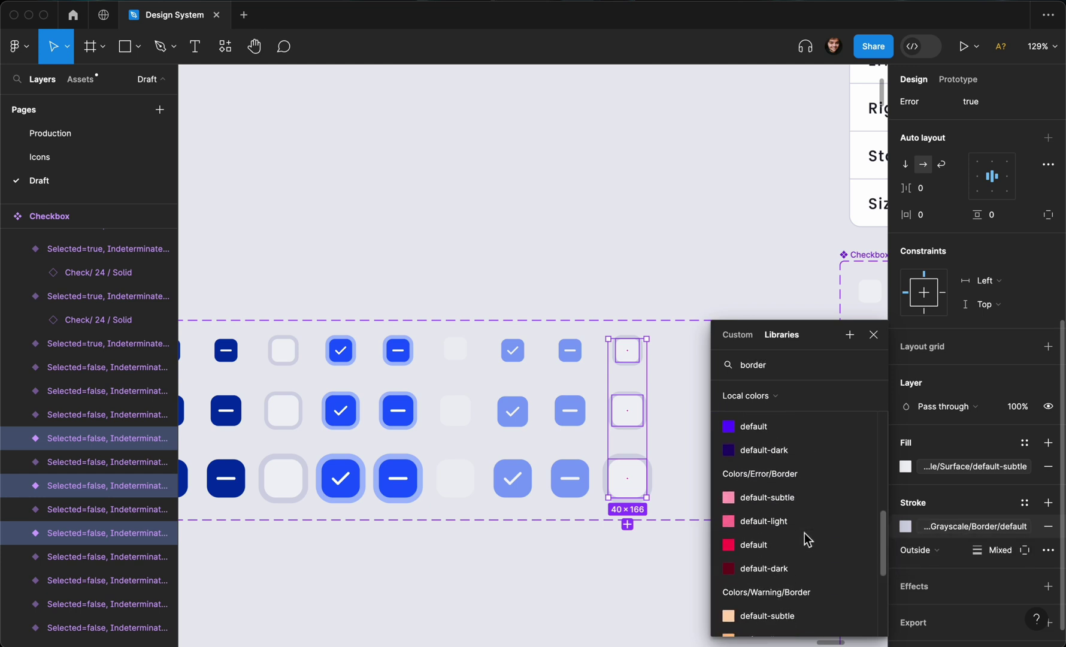
{"action": "left_click", "coordinate": [797, 497]}
{"action": "left_click", "coordinate": [675, 268]}
- Narrow the Checkbox component set frame so it ends just past the error variants
{"action": "scroll", "coordinate": [675, 267], "scroll_direction": "down", "scroll_amount": 5}
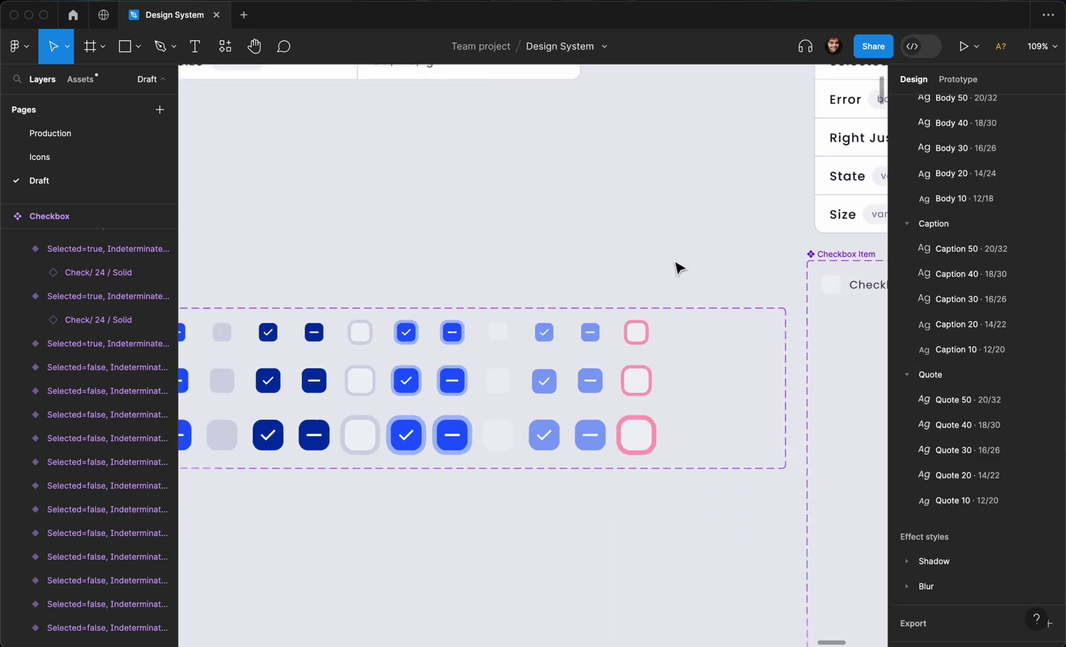
{"action": "left_click", "coordinate": [733, 323]}
{"action": "left_click_drag", "start_coordinate": [767, 334], "coordinate": [680, 332]}
- Turn on Error for the nested Checkbox instances in both Error=true variants of the Checkbox Item set
{"action": "scroll", "coordinate": [682, 335], "scroll_direction": "right", "scroll_amount": 10}
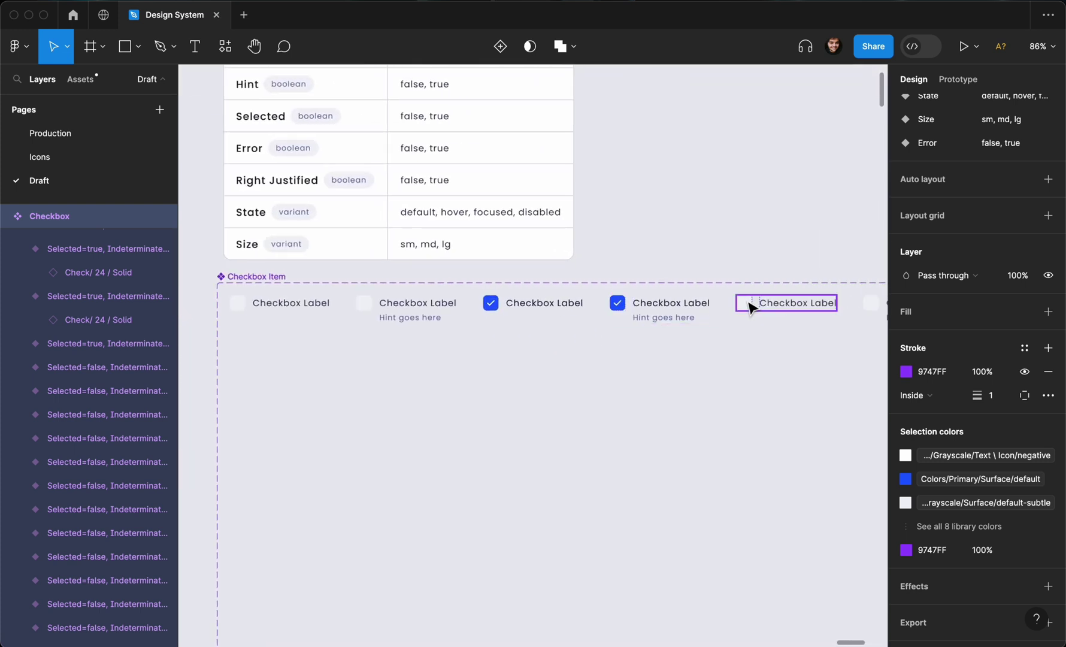
{"action": "scroll", "coordinate": [751, 302], "scroll_direction": "right", "scroll_amount": 5}
{"action": "scroll", "coordinate": [751, 304], "scroll_direction": "up", "scroll_amount": 5}
{"action": "double_click", "coordinate": [600, 325]}
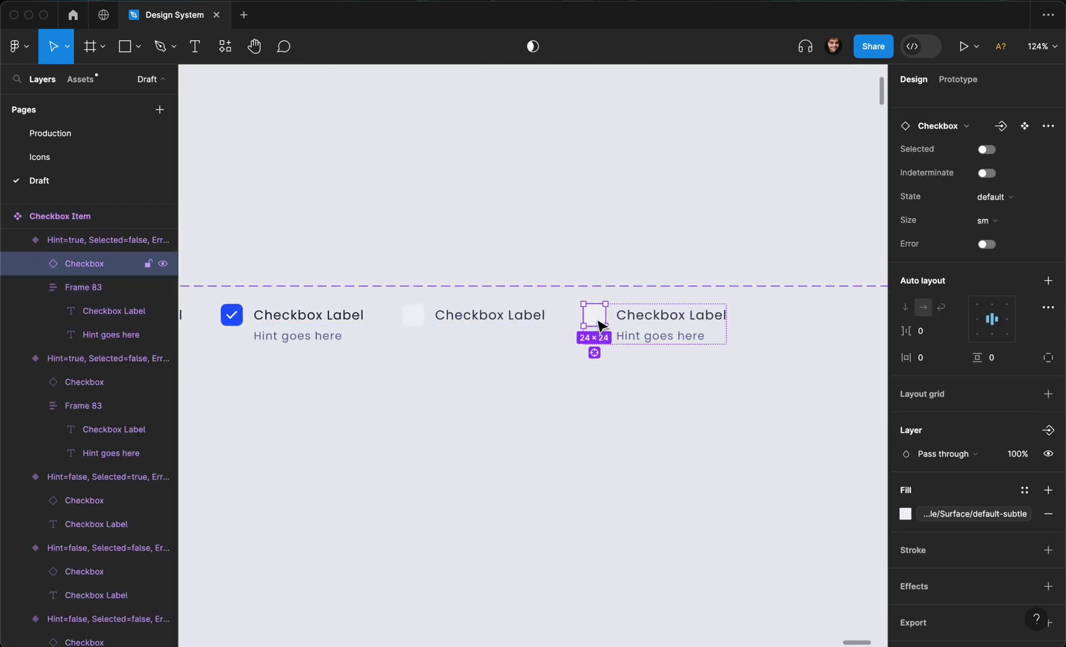
{"action": "left_click", "coordinate": [416, 324], "text": "shift"}
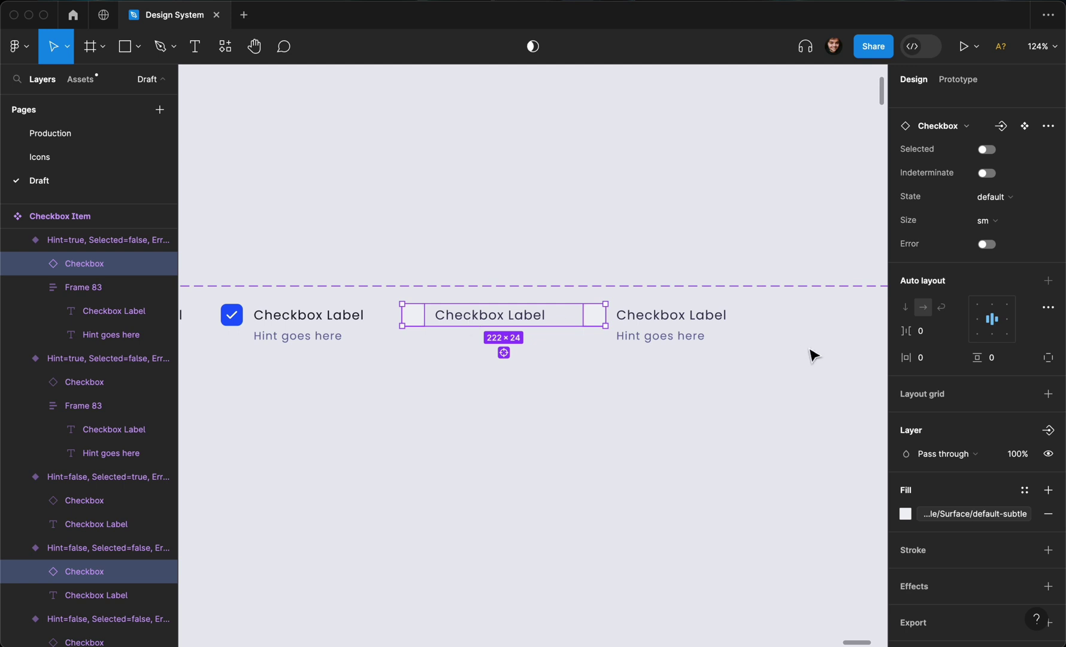
{"action": "scroll", "coordinate": [952, 333], "scroll_direction": "up", "scroll_amount": 3}
{"action": "left_click", "coordinate": [987, 321]}
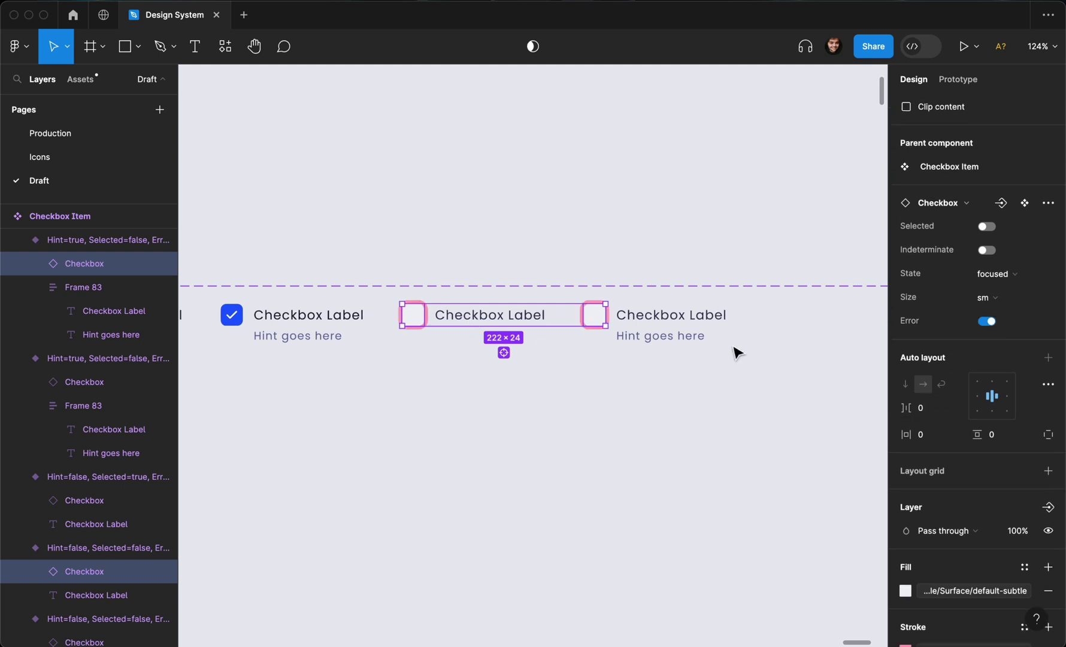
{"action": "left_click", "coordinate": [684, 219]}
- Set the fill of the error variant's hint text to the Colors/Error/Text \ Icon link \ label style
{"action": "scroll", "coordinate": [557, 291], "scroll_direction": "up", "scroll_amount": 5}
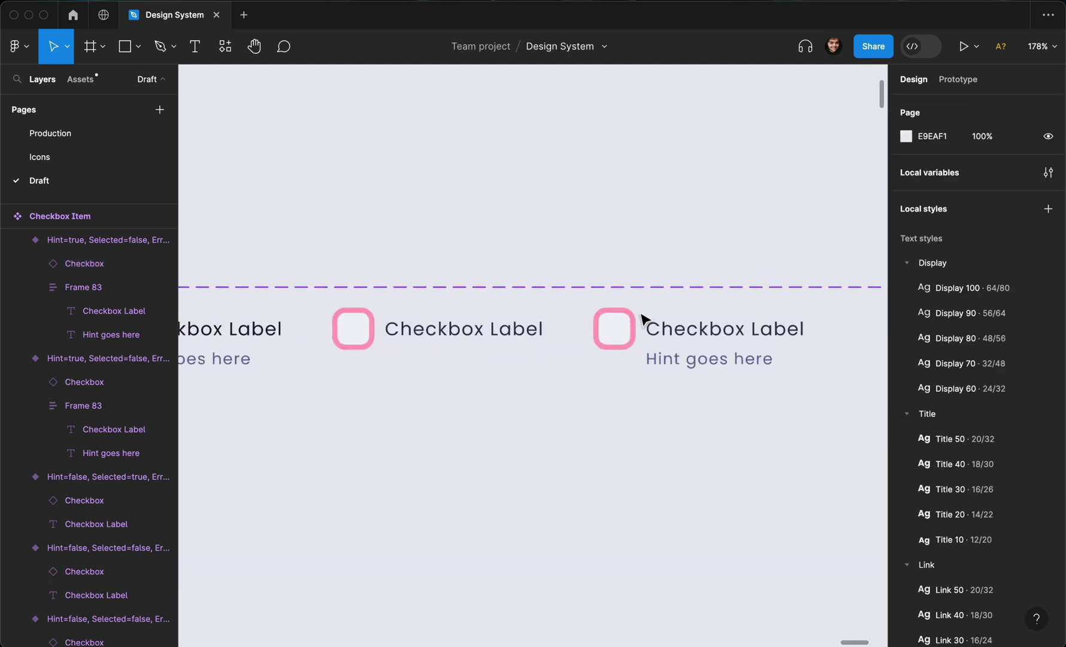
{"action": "left_click", "coordinate": [691, 359], "text": "super"}
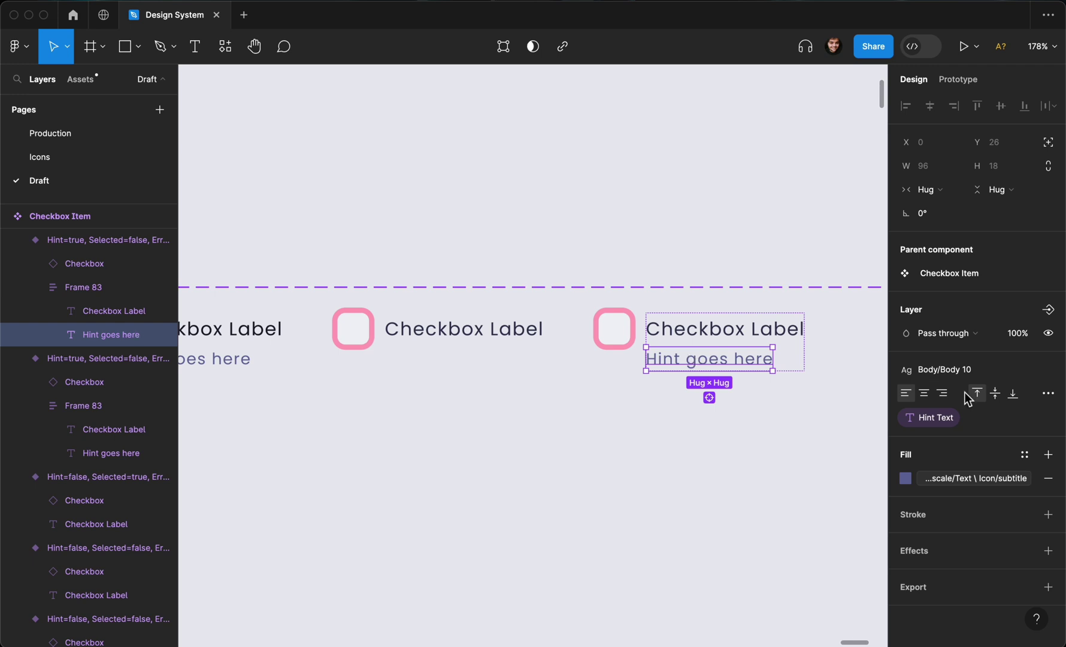
{"action": "left_click", "coordinate": [974, 482]}
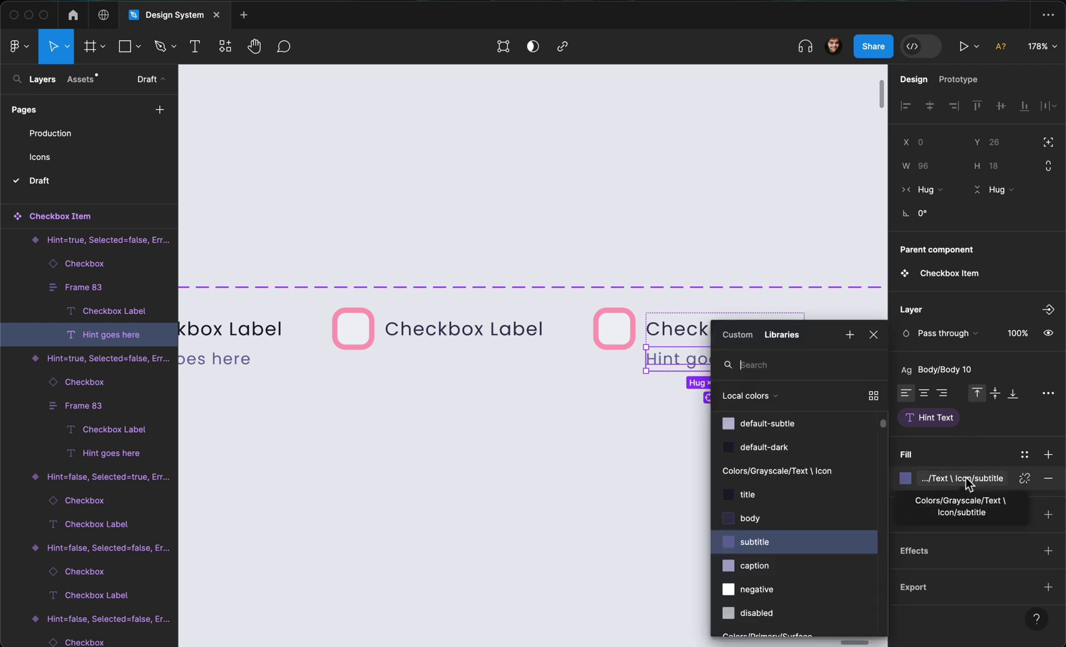
{"action": "type", "text": "text"}
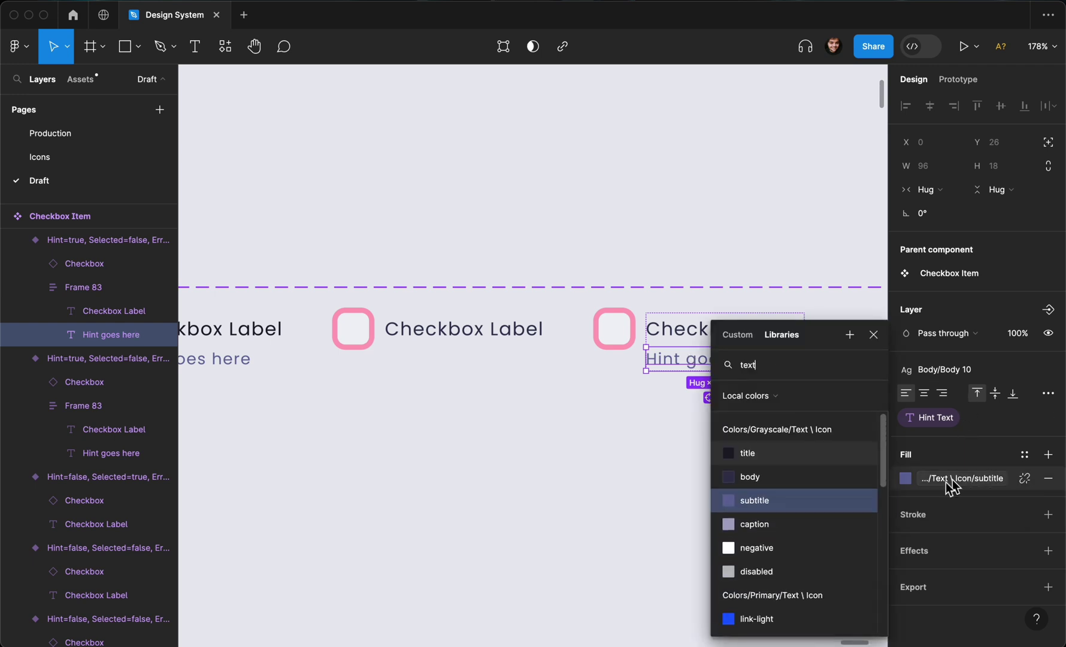
{"action": "scroll", "coordinate": [770, 564], "scroll_direction": "down", "scroll_amount": 5}
{"action": "scroll", "coordinate": [769, 563], "scroll_direction": "down", "scroll_amount": 1}
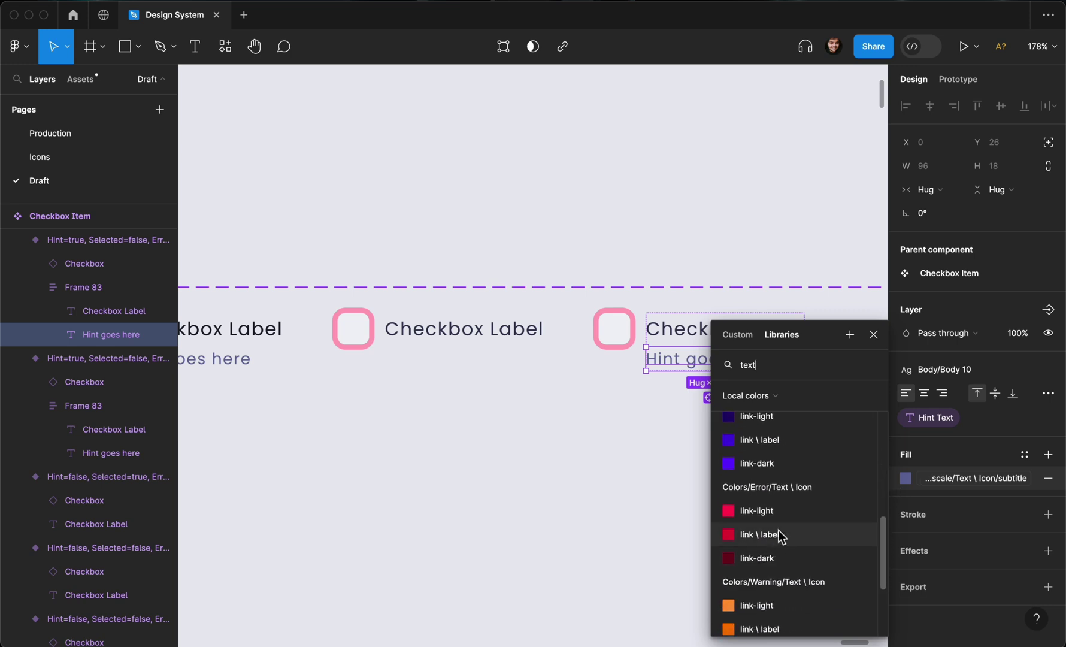
{"action": "left_click", "coordinate": [778, 532]}
{"action": "left_click", "coordinate": [757, 212]}
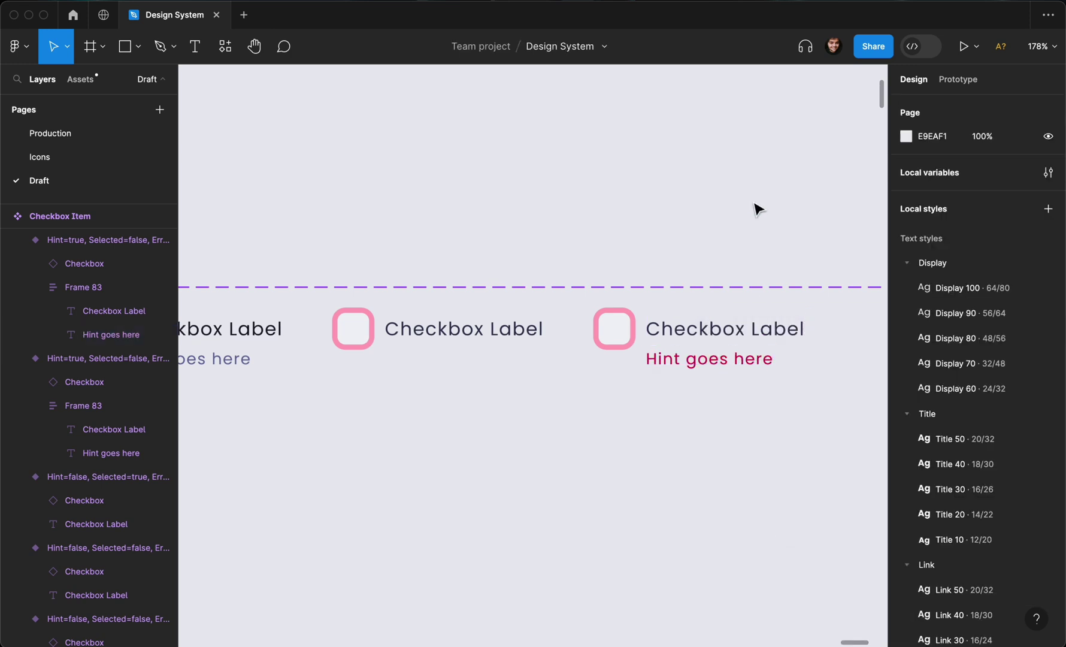
- Widen the Checkbox Item component set frame to about 2681 px
{"action": "scroll", "coordinate": [756, 208], "scroll_direction": "down", "scroll_amount": 10}
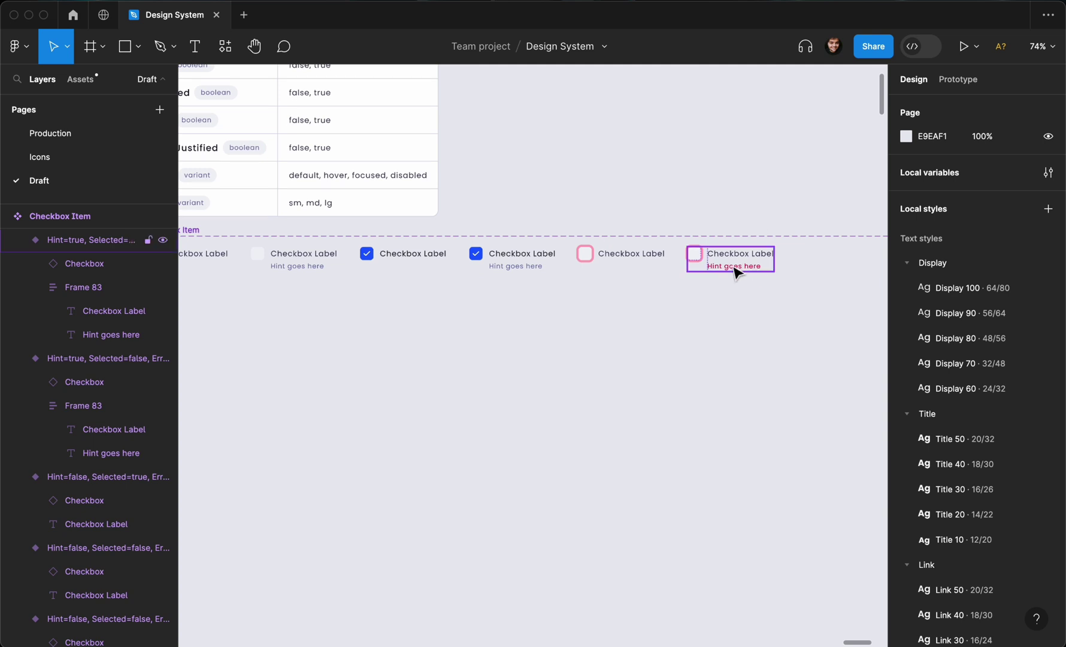
{"action": "scroll", "coordinate": [736, 271], "scroll_direction": "down", "scroll_amount": 3}
{"action": "scroll", "coordinate": [622, 227], "scroll_direction": "up", "scroll_amount": 2}
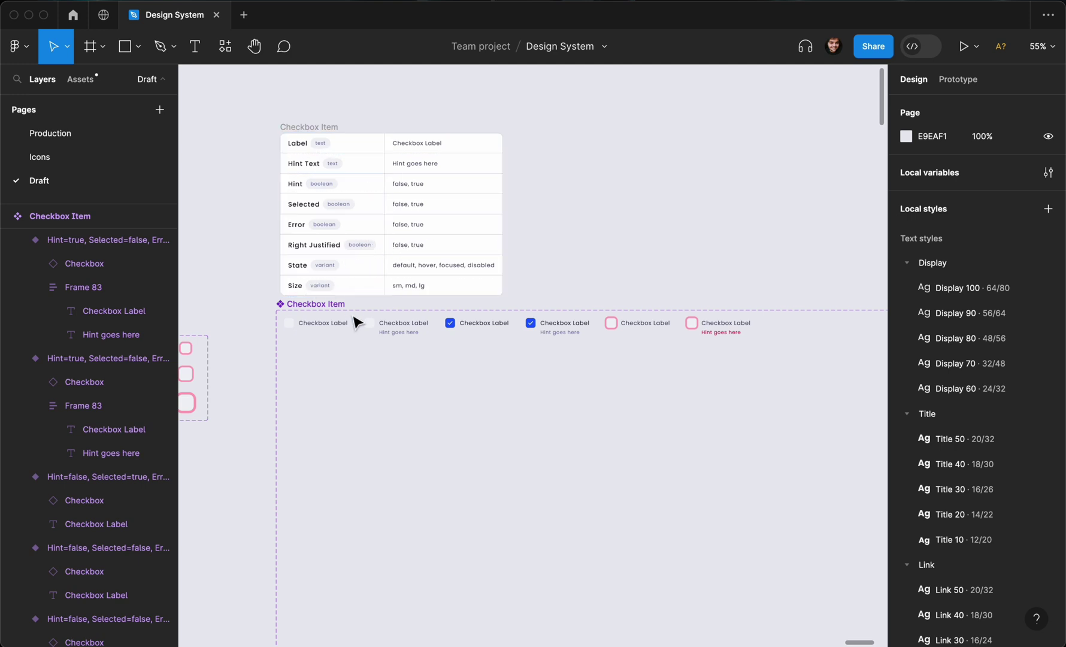
{"action": "scroll", "coordinate": [273, 340], "scroll_direction": "down", "scroll_amount": 3}
{"action": "scroll", "coordinate": [348, 331], "scroll_direction": "down", "scroll_amount": 3}
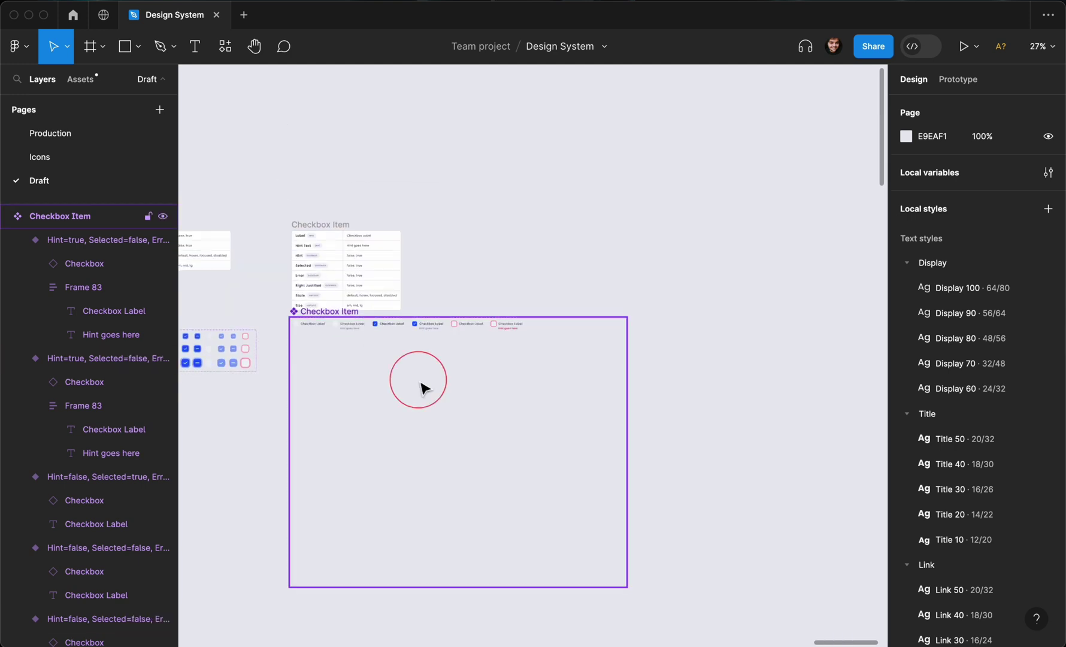
{"action": "left_click", "coordinate": [421, 385]}
{"action": "left_click_drag", "start_coordinate": [625, 400], "coordinate": [824, 399]}
- Duplicate all six Checkbox Item variants and place the copies in the same row after the originals
{"action": "scroll", "coordinate": [353, 380], "scroll_direction": "up", "scroll_amount": 5}
{"action": "left_click_drag", "start_coordinate": [205, 317], "coordinate": [724, 271]}
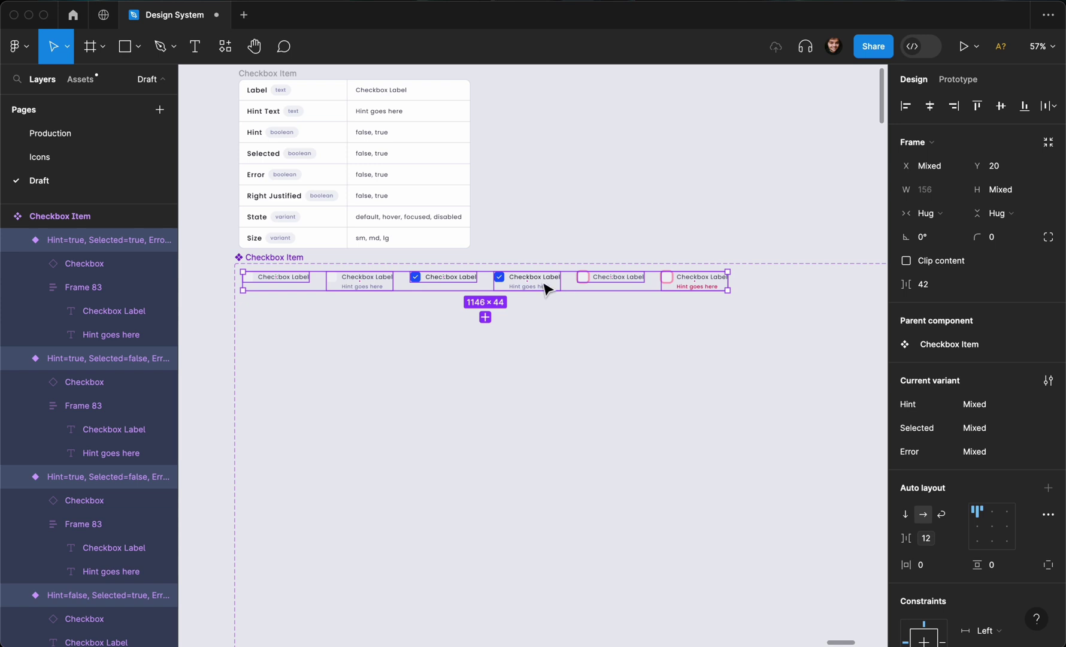
{"action": "scroll", "coordinate": [544, 287], "scroll_direction": "up", "scroll_amount": 2}
{"action": "scroll", "coordinate": [540, 288], "scroll_direction": "down", "scroll_amount": 5}
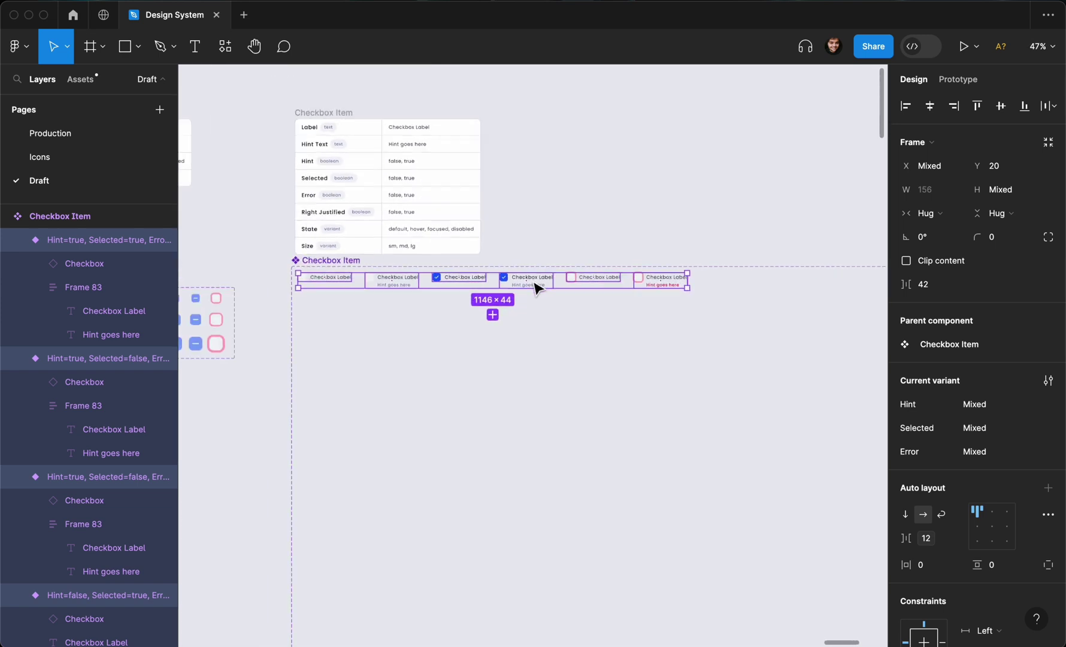
{"action": "left_click", "coordinate": [540, 287]}
{"action": "left_click_drag", "start_coordinate": [541, 289], "coordinate": [816, 281]}
{"action": "scroll", "coordinate": [795, 282], "scroll_direction": "right", "scroll_amount": 2}
{"action": "scroll", "coordinate": [795, 281], "scroll_direction": "right", "scroll_amount": 2}
{"action": "scroll", "coordinate": [795, 281], "scroll_direction": "up", "scroll_amount": 1}
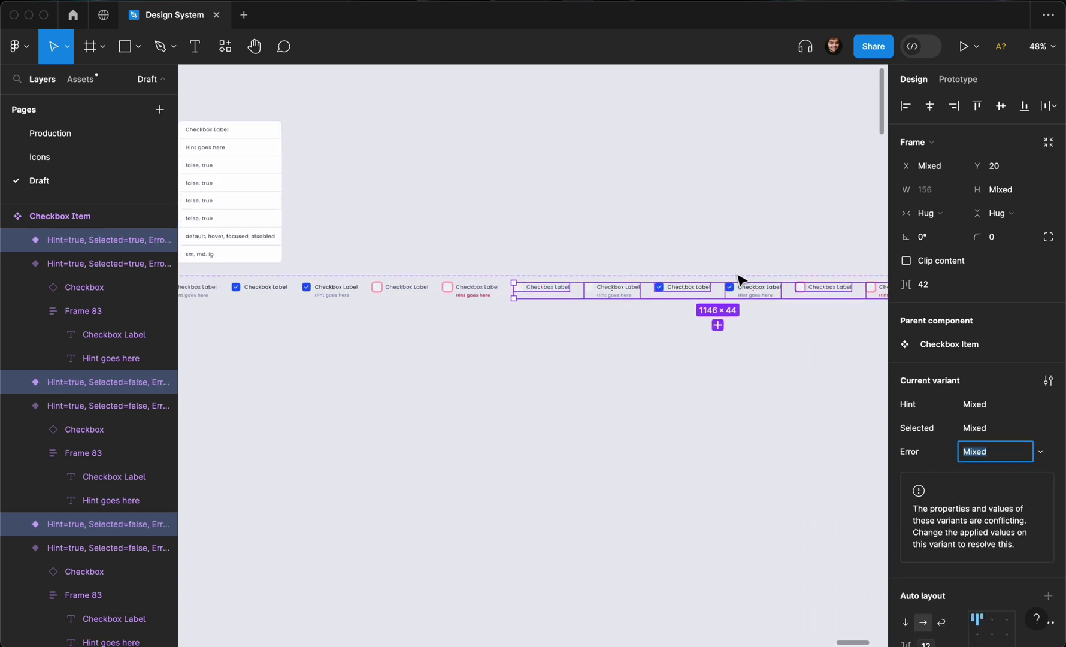
- Add a variant property named Right Justified with the value false to the Checkbox Item component set
{"action": "scroll", "coordinate": [743, 280], "scroll_direction": "down", "scroll_amount": 2}
{"action": "scroll", "coordinate": [479, 336], "scroll_direction": "left", "scroll_amount": 2}
{"action": "scroll", "coordinate": [371, 275], "scroll_direction": "down", "scroll_amount": 2}
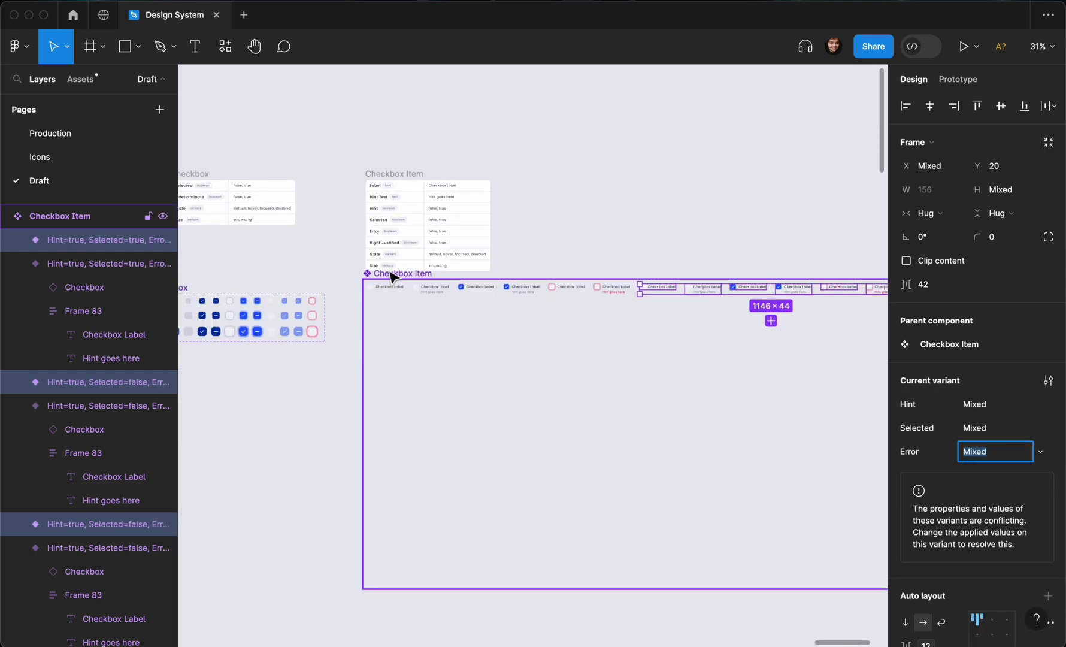
{"action": "left_click", "coordinate": [395, 274]}
{"action": "left_click", "coordinate": [1048, 309]}
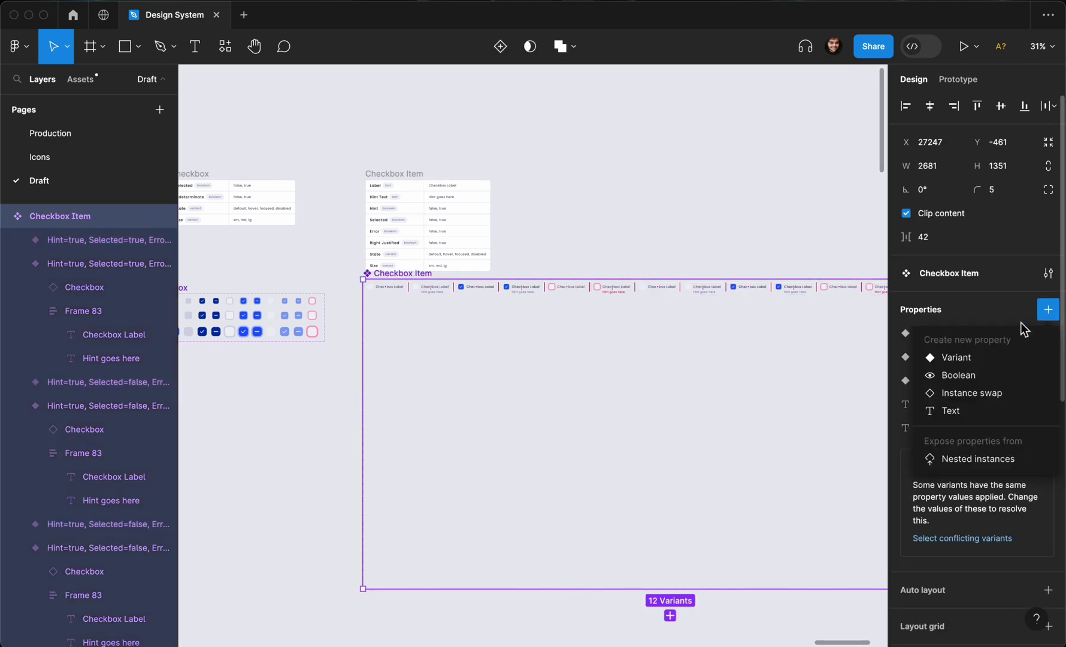
{"action": "left_click", "coordinate": [985, 358]}
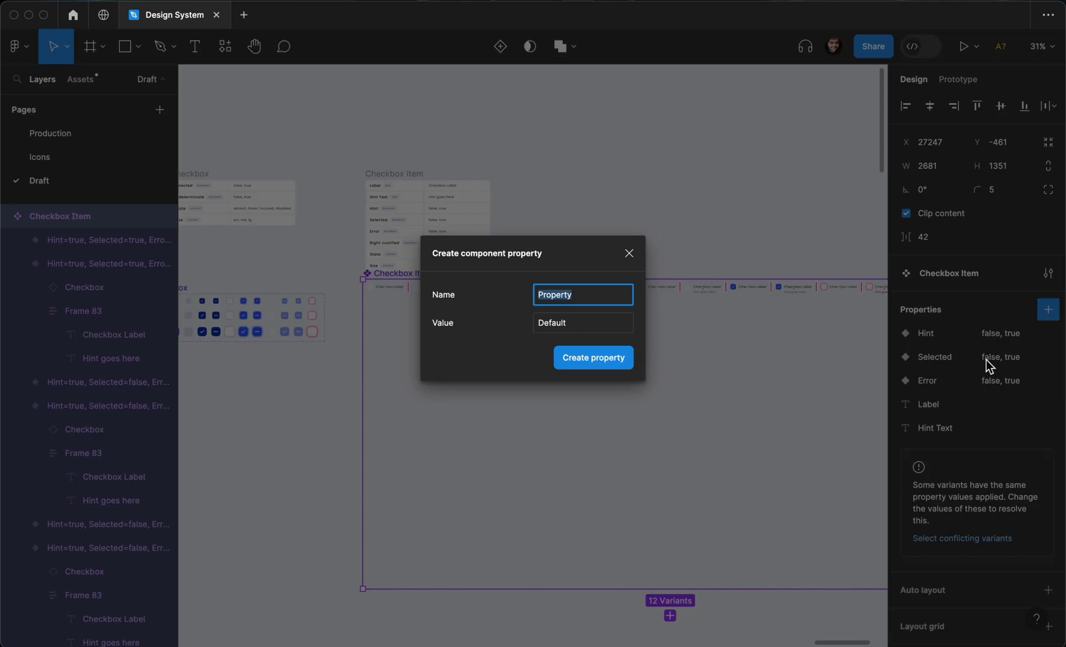
{"action": "type", "text": "Right Justified"}
{"action": "left_click", "coordinate": [597, 329]}
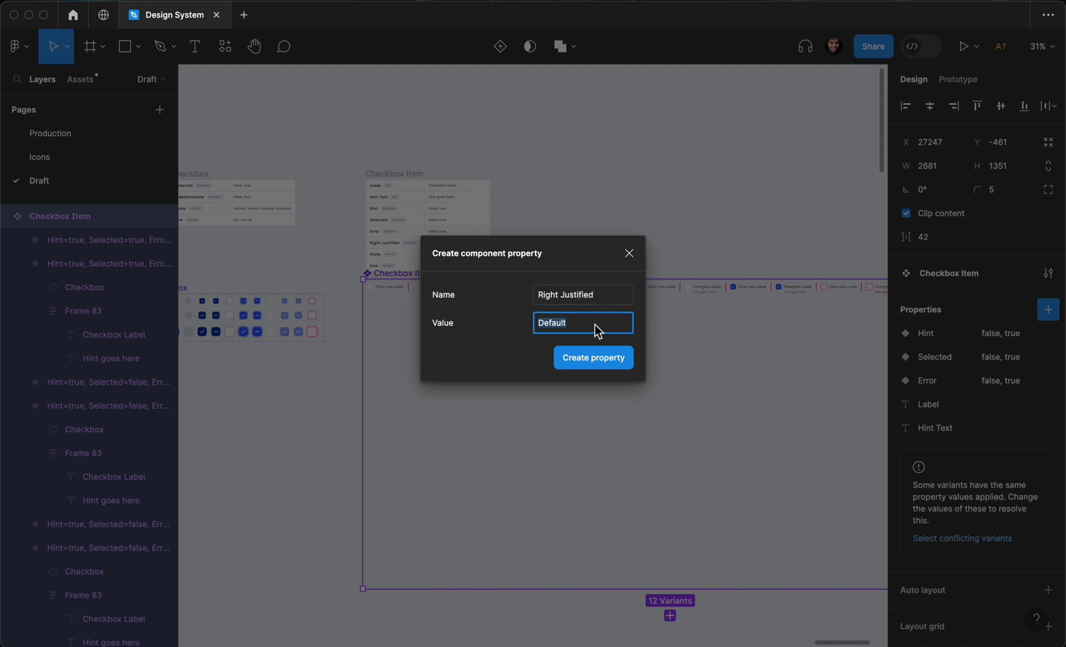
{"action": "type", "text": "false"}
{"action": "key", "text": "Return"}
{"action": "key", "text": "Escape"}
- Set Right Justified to true for the six duplicated Checkbox Item variants
{"action": "scroll", "coordinate": [574, 366], "scroll_direction": "right", "scroll_amount": 5}
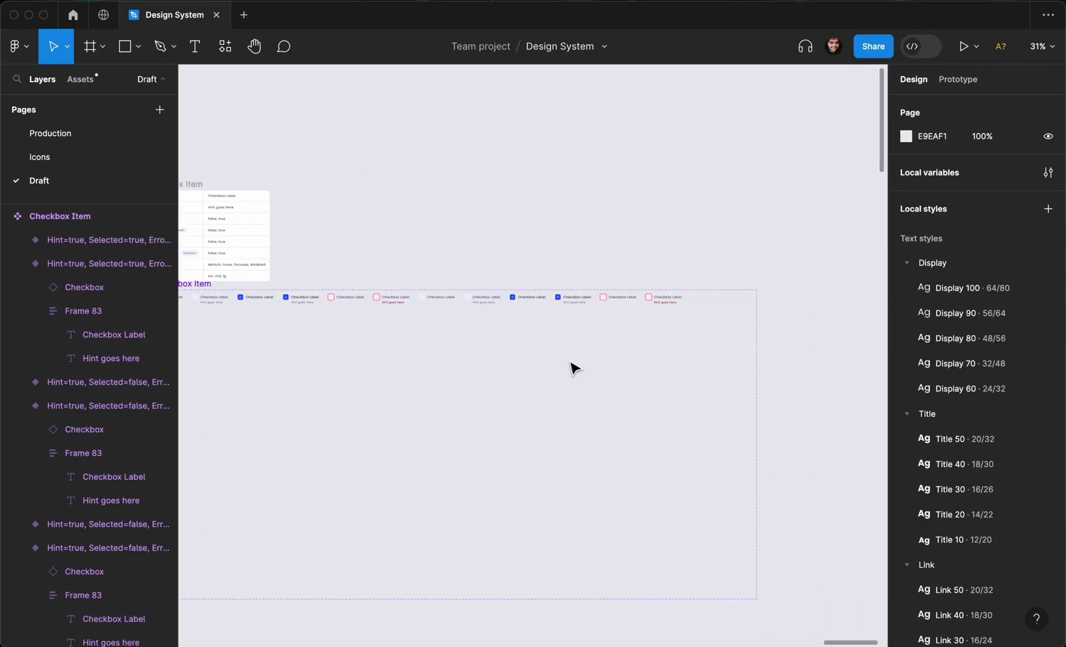
{"action": "left_click_drag", "start_coordinate": [690, 261], "coordinate": [428, 356]}
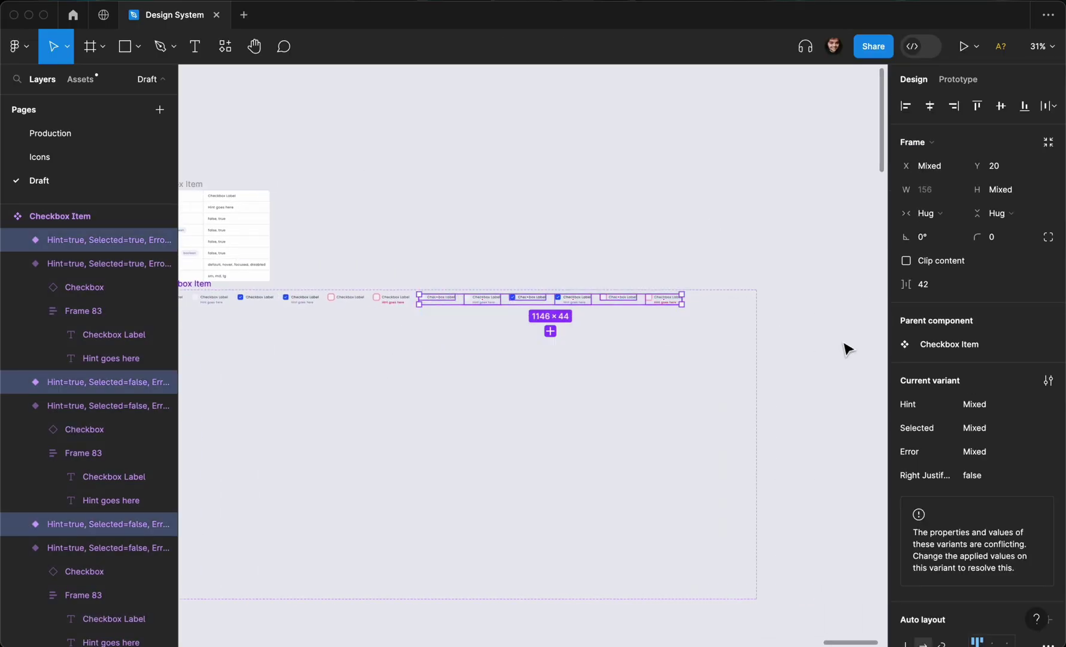
{"action": "left_click", "coordinate": [973, 477]}
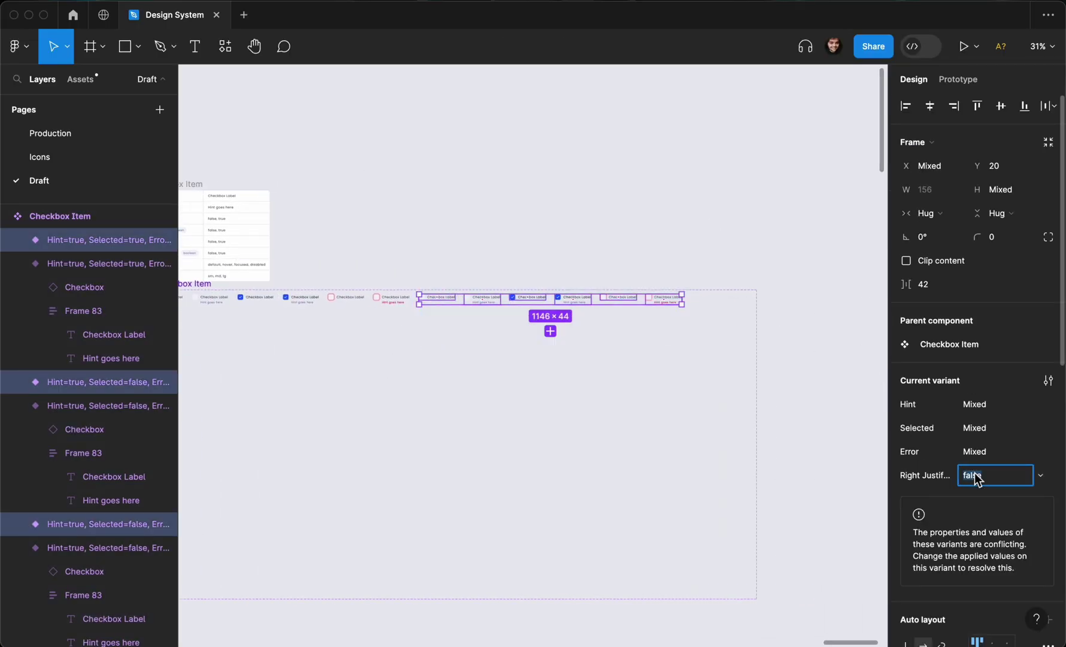
{"action": "key", "text": "Return"}
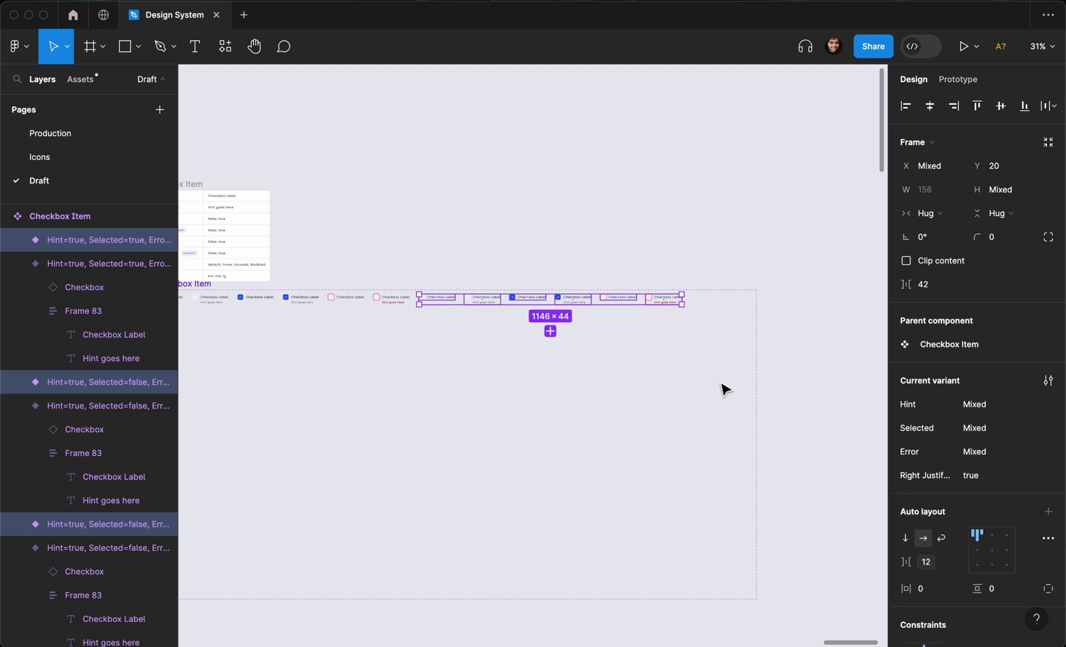
- Move the label content ahead of the checkbox in the first three Right Justified=true variants
{"action": "scroll", "coordinate": [718, 386], "scroll_direction": "up", "scroll_amount": 5}
{"action": "scroll", "coordinate": [710, 383], "scroll_direction": "left", "scroll_amount": 5}
{"action": "scroll", "coordinate": [708, 381], "scroll_direction": "up", "scroll_amount": 5}
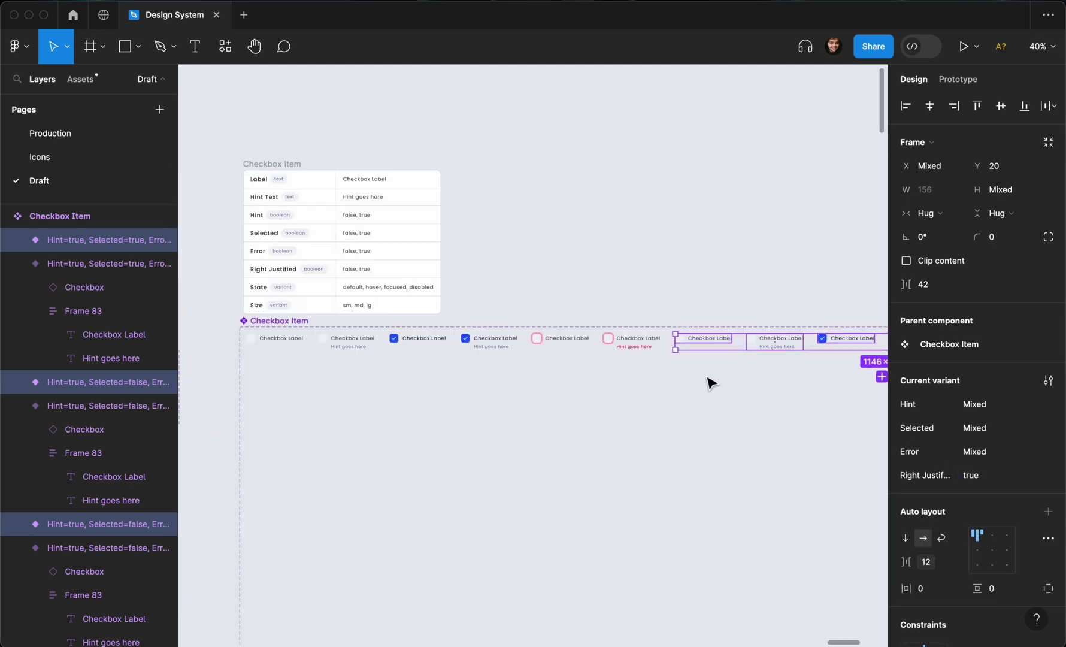
{"action": "scroll", "coordinate": [716, 365], "scroll_direction": "up", "scroll_amount": 3}
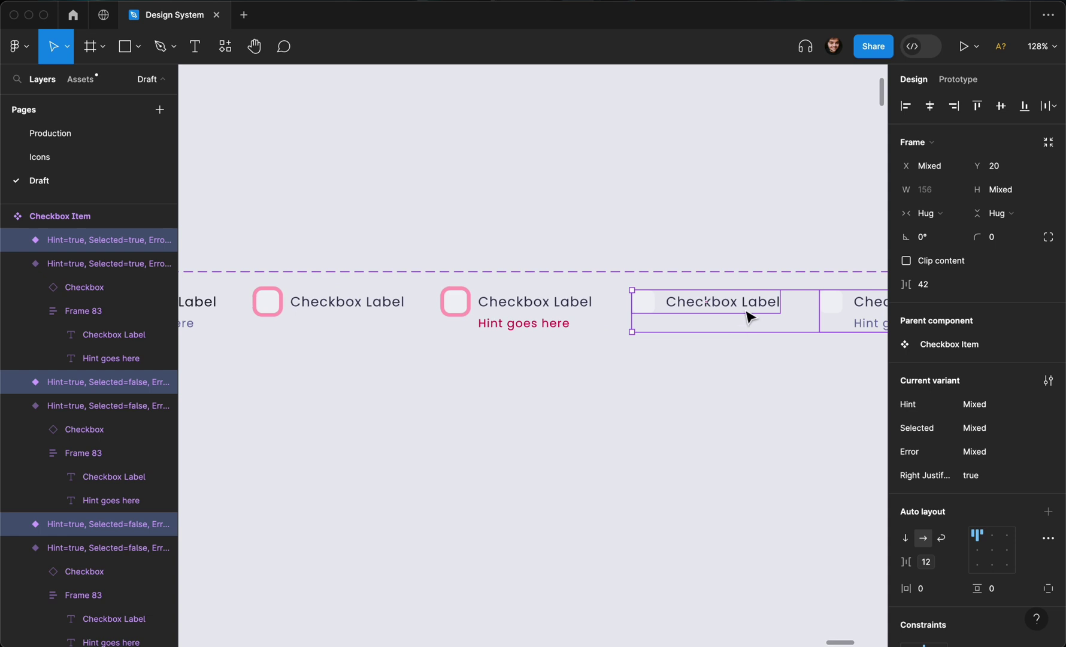
{"action": "left_click", "coordinate": [748, 316]}
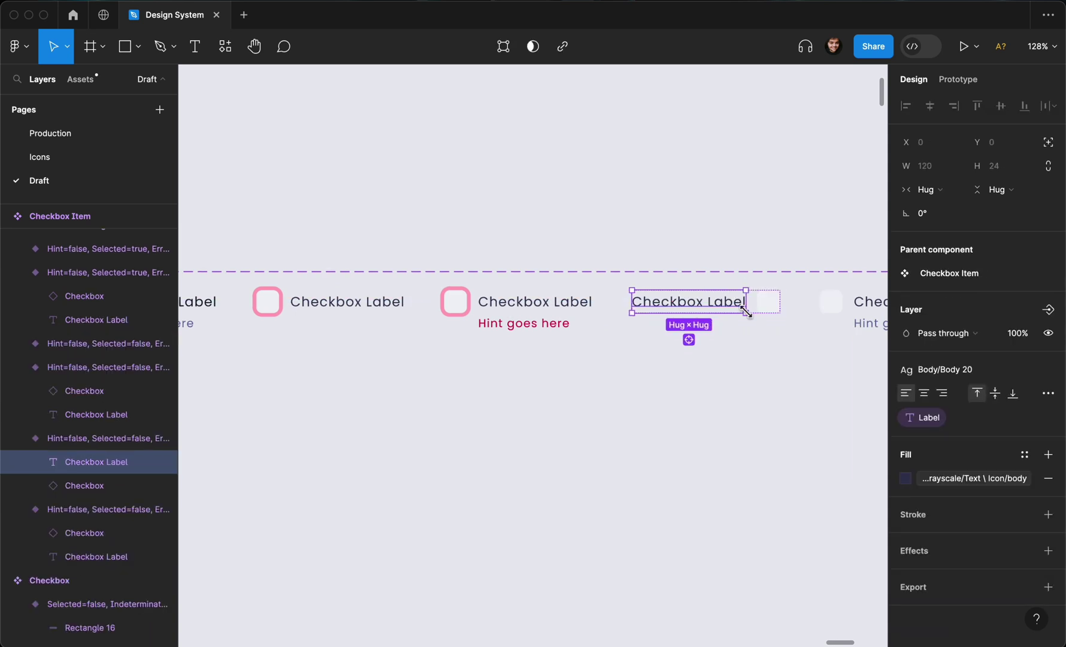
{"action": "left_click", "coordinate": [746, 331]}
{"action": "key", "text": "Left"}
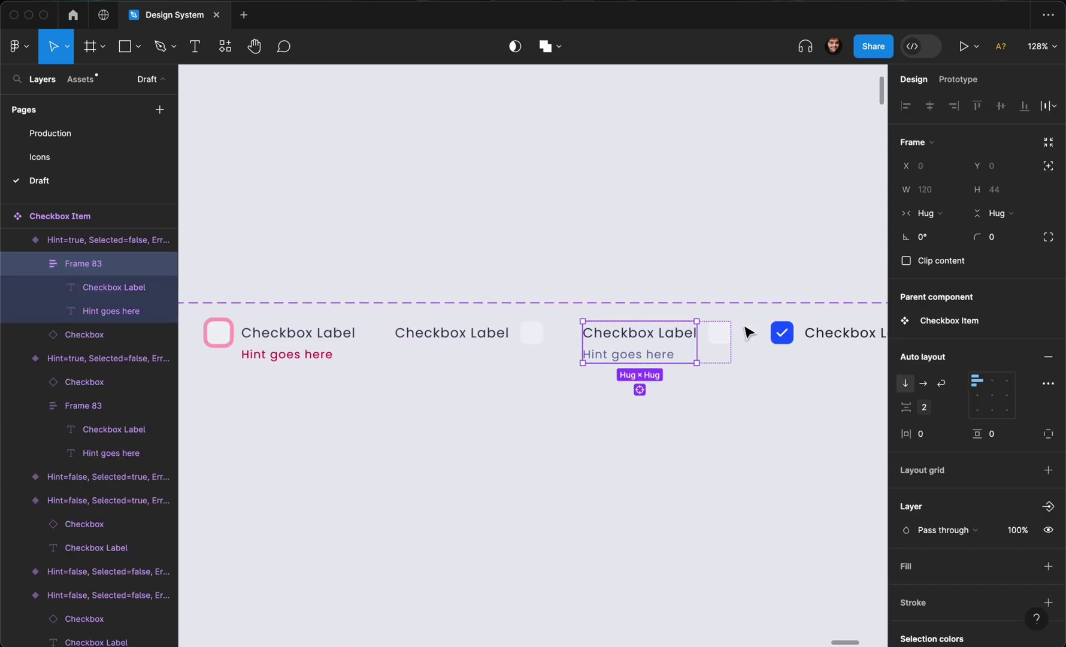
{"action": "left_click", "coordinate": [734, 331]}
{"action": "key", "text": "Left"}
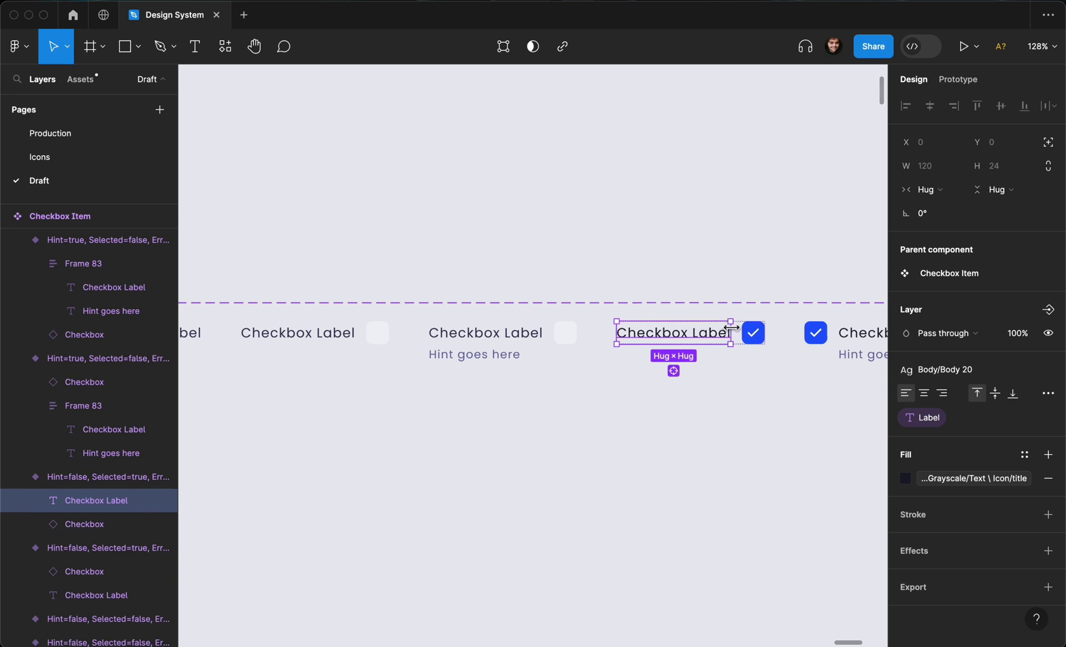
- Move the label content ahead of the checkbox in the selected variant with hint and both error variants of the right-justified group
{"action": "double_click", "coordinate": [725, 363]}
{"action": "scroll", "coordinate": [725, 363], "scroll_direction": "right", "scroll_amount": 3}
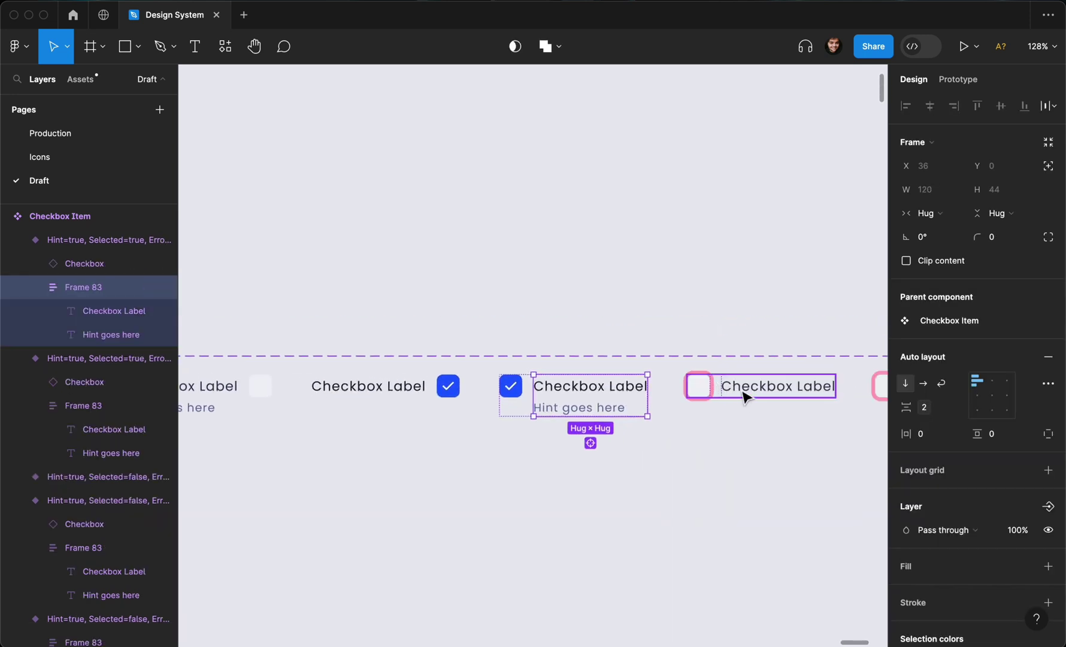
{"action": "left_click", "coordinate": [749, 398], "text": "shift"}
{"action": "scroll", "coordinate": [752, 399], "scroll_direction": "right", "scroll_amount": 3}
{"action": "left_click", "coordinate": [752, 399], "text": "shift"}
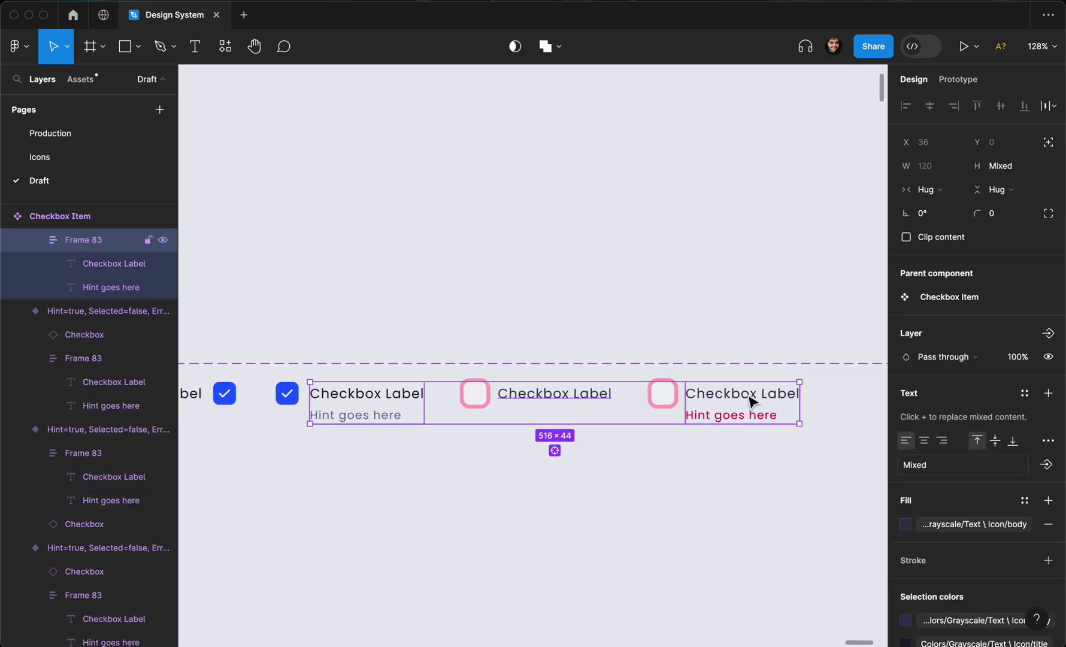
{"action": "left_click", "coordinate": [751, 400], "text": "shift"}
{"action": "left_click", "coordinate": [751, 400], "text": "shift"}
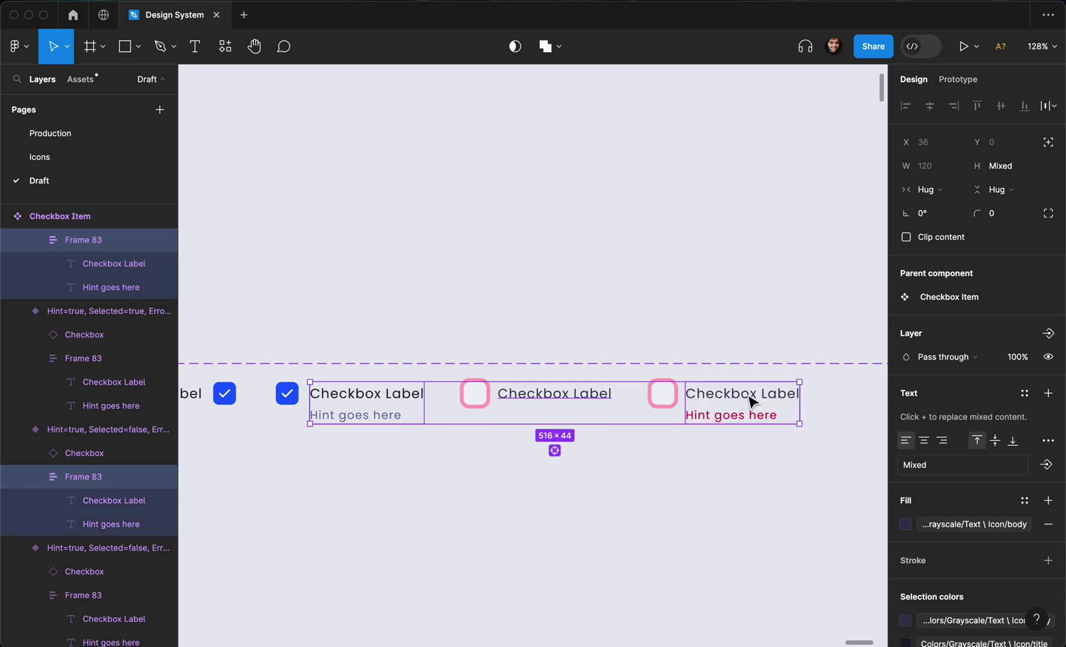
{"action": "key", "text": "Left"}
{"action": "left_click", "coordinate": [722, 319]}
{"action": "scroll", "coordinate": [722, 320], "scroll_direction": "down", "scroll_amount": 5}
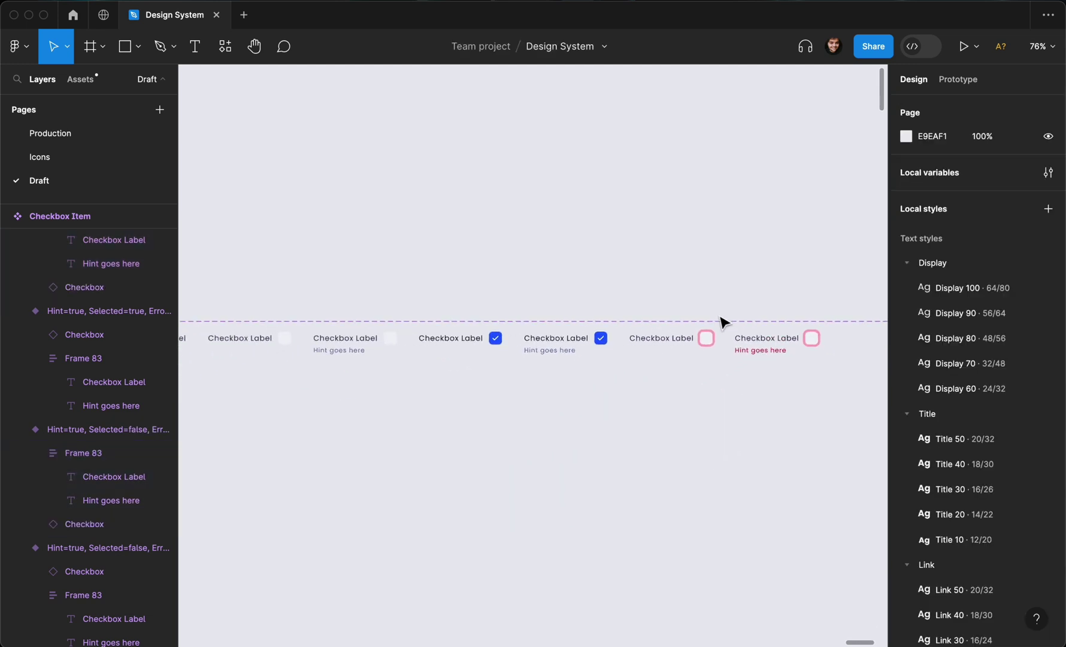
- Set the auto layout spacing between items to Auto for all six right-justified variants
{"action": "scroll", "coordinate": [721, 321], "scroll_direction": "down", "scroll_amount": 2}
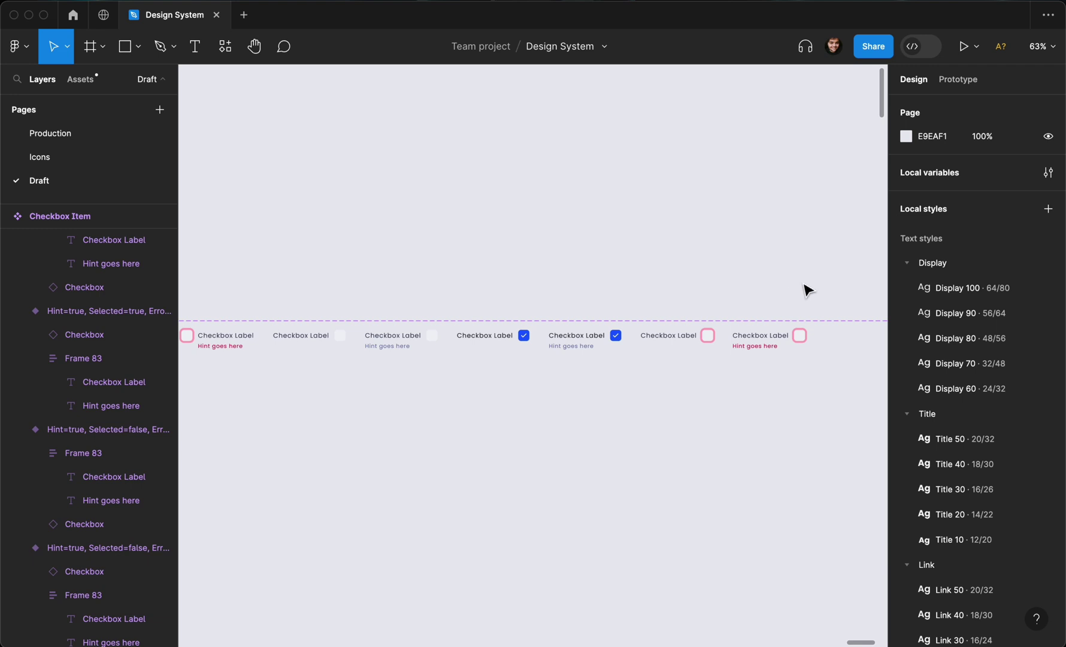
{"action": "left_click_drag", "start_coordinate": [793, 280], "coordinate": [283, 443]}
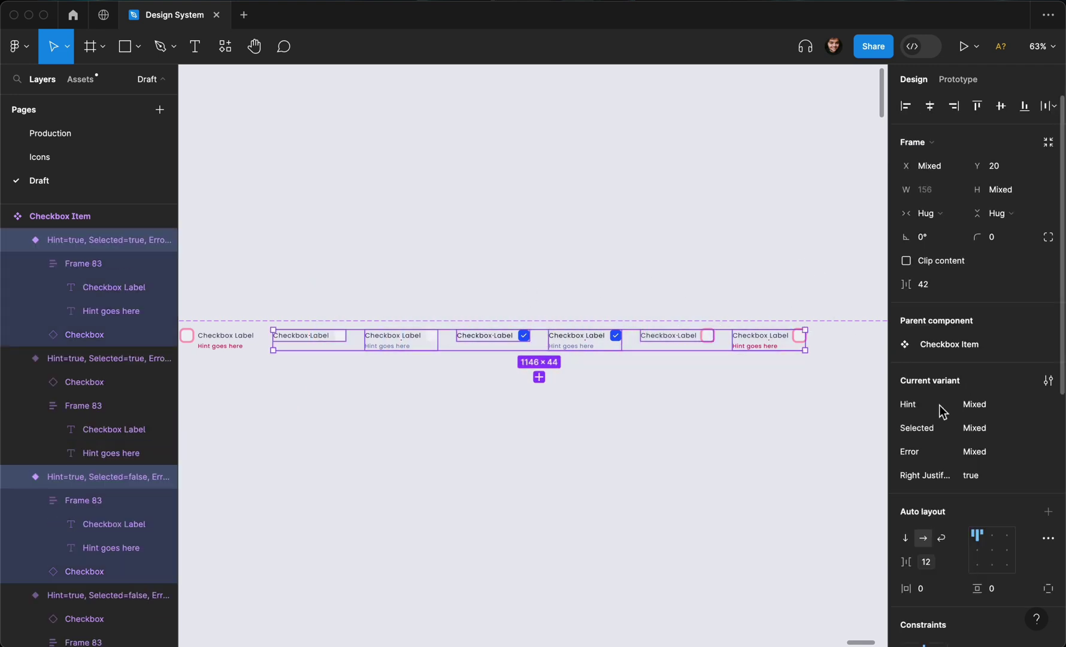
{"action": "left_click", "coordinate": [954, 561]}
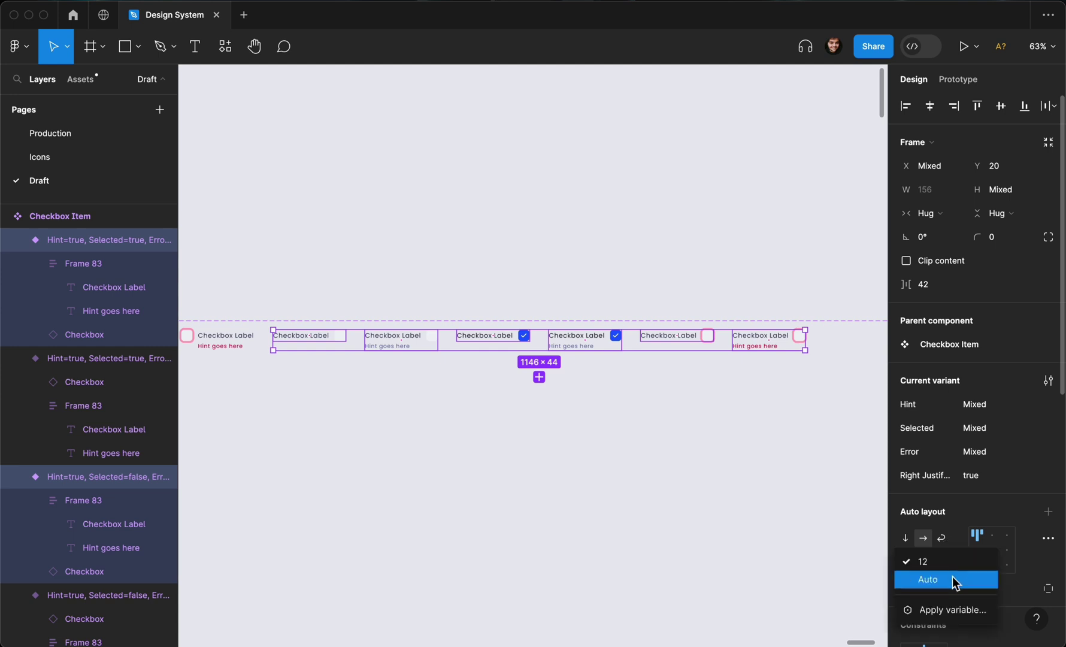
{"action": "left_click", "coordinate": [952, 581]}
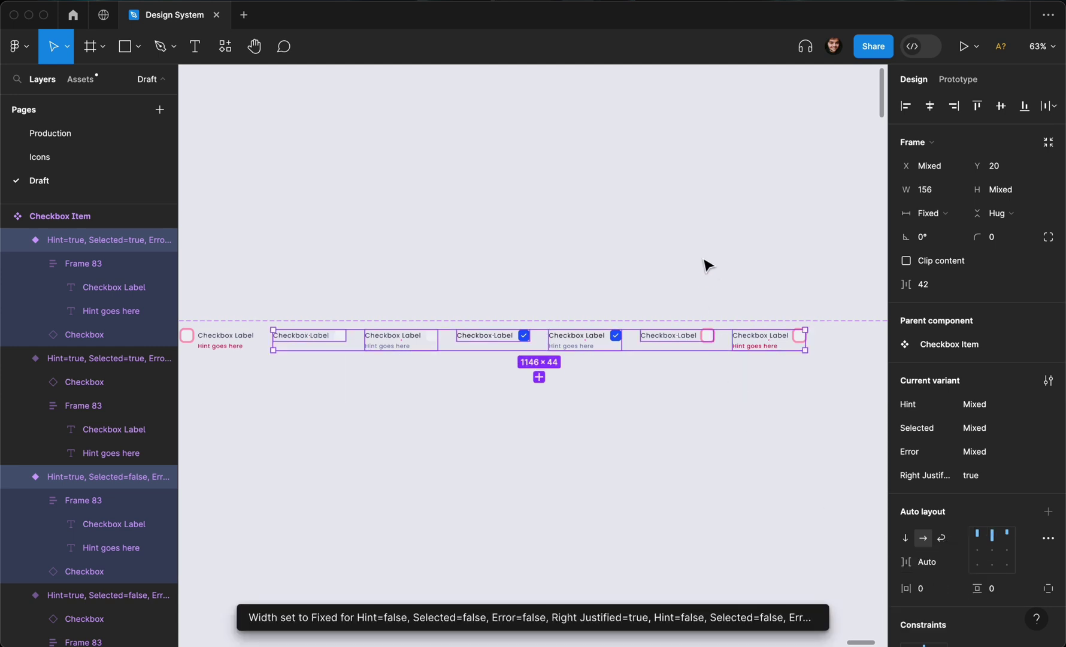
{"action": "left_click", "coordinate": [704, 263]}
{"action": "left_click", "coordinate": [764, 346]}
{"action": "mouse_move", "coordinate": [804, 346]}
{"action": "left_mouse_down"}
{"action": "mouse_move", "coordinate": [860, 349]}
{"action": "mouse_move", "coordinate": [792, 352]}
{"action": "mouse_move", "coordinate": [807, 355]}
{"action": "left_mouse_up"}
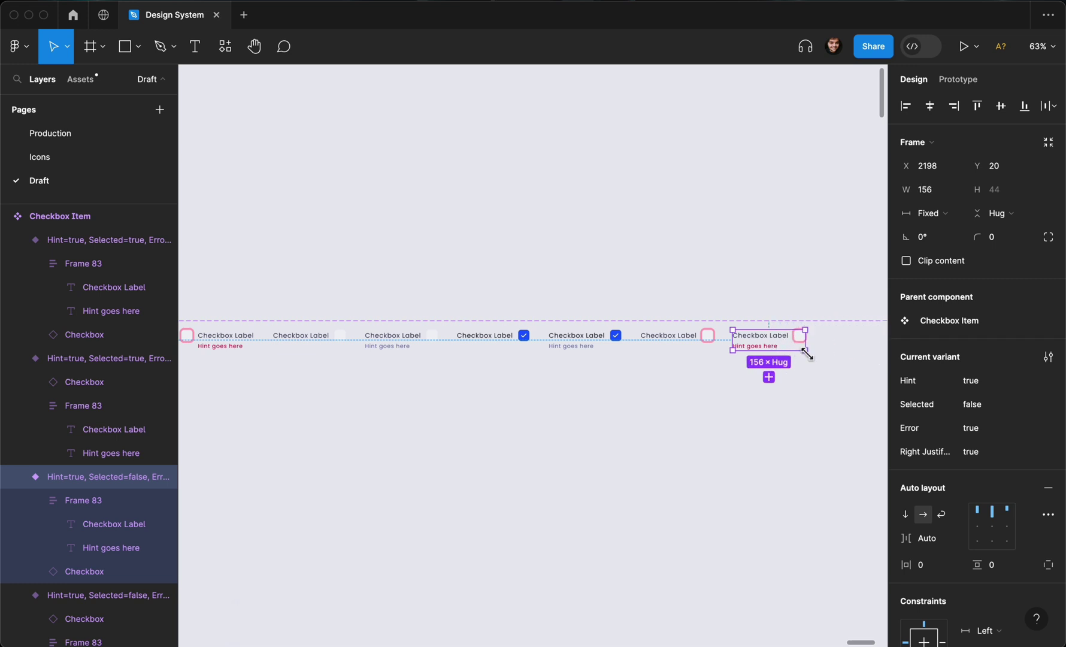
{"action": "left_click", "coordinate": [670, 339], "text": "shift"}
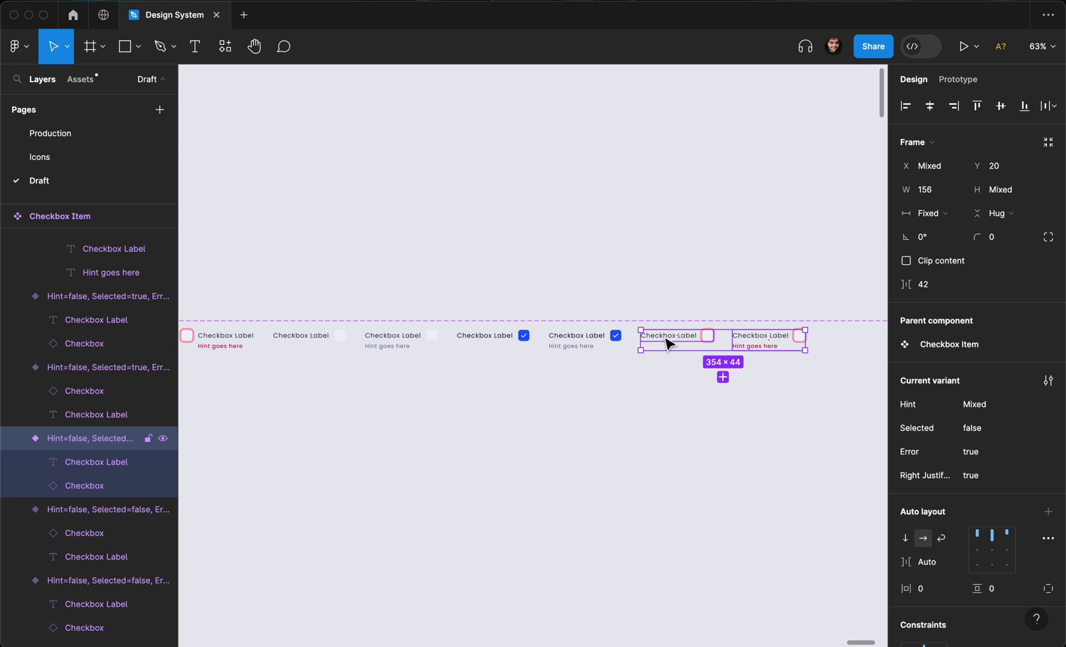
{"action": "left_click", "coordinate": [588, 346], "text": "shift"}
{"action": "left_click", "coordinate": [492, 343], "text": "shift"}
{"action": "left_click", "coordinate": [381, 340], "text": "shift"}
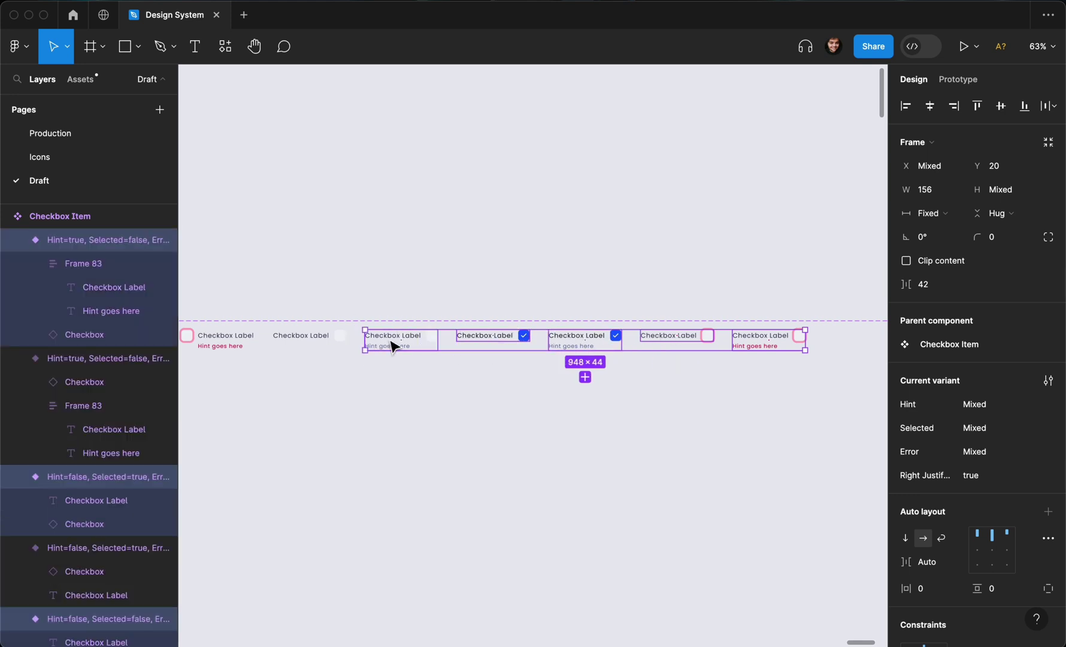
- Set the horizontal resizing of the labels and label-and-hint frames in all six right-justified variants to Fill container
{"action": "double_click", "coordinate": [392, 346]}
{"action": "left_click", "coordinate": [321, 340], "text": "shift"}
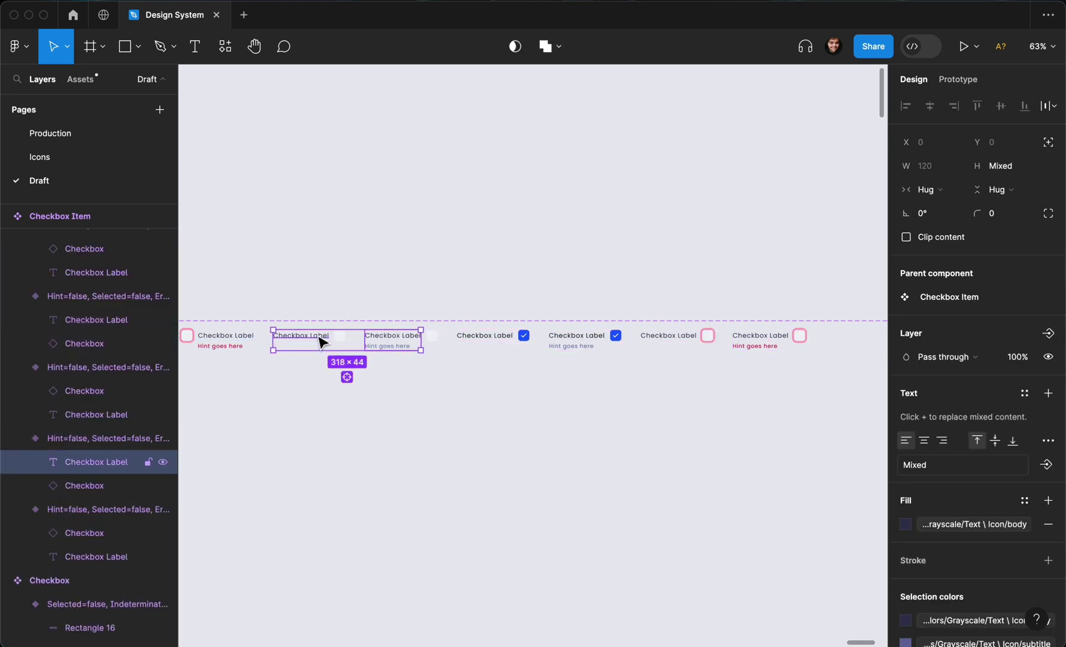
{"action": "left_click", "coordinate": [467, 344], "text": "shift"}
{"action": "left_click", "coordinate": [572, 338], "text": "shift"}
{"action": "left_click", "coordinate": [659, 337], "text": "shift"}
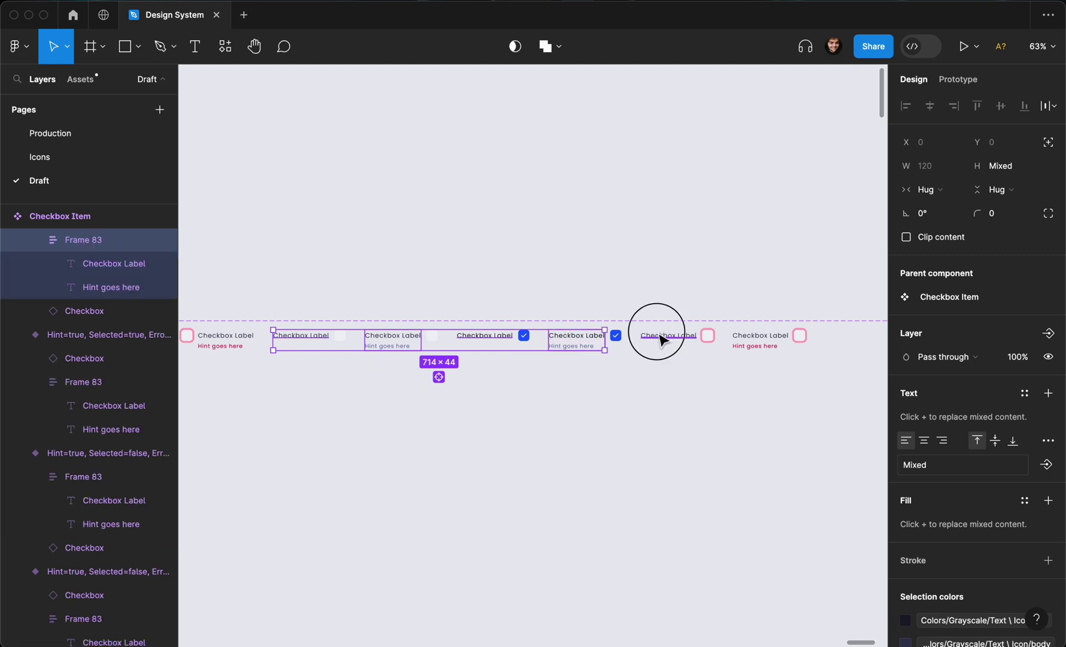
{"action": "left_click", "coordinate": [748, 340], "text": "shift"}
{"action": "left_click", "coordinate": [929, 190]}
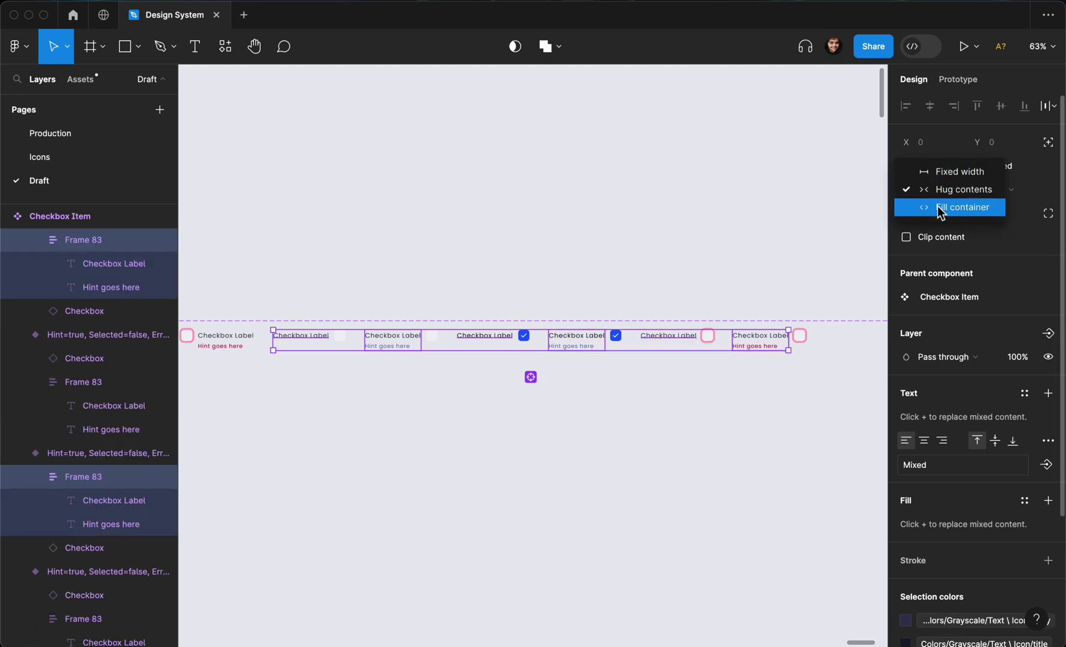
{"action": "left_click", "coordinate": [938, 207]}
{"action": "left_click", "coordinate": [797, 269]}
- Try widening the right-justified error variant with hint to 254 px, and undo the resize
{"action": "left_click", "coordinate": [778, 344]}
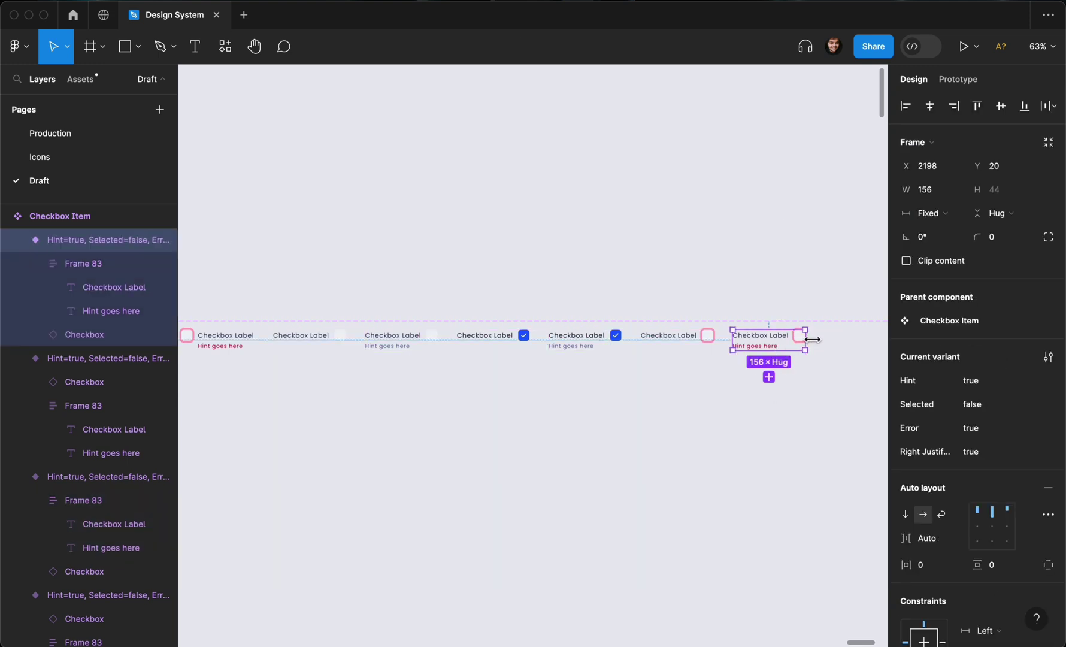
{"action": "left_click_drag", "start_coordinate": [780, 193], "coordinate": [319, 431]}
{"action": "left_click", "coordinate": [766, 298]}
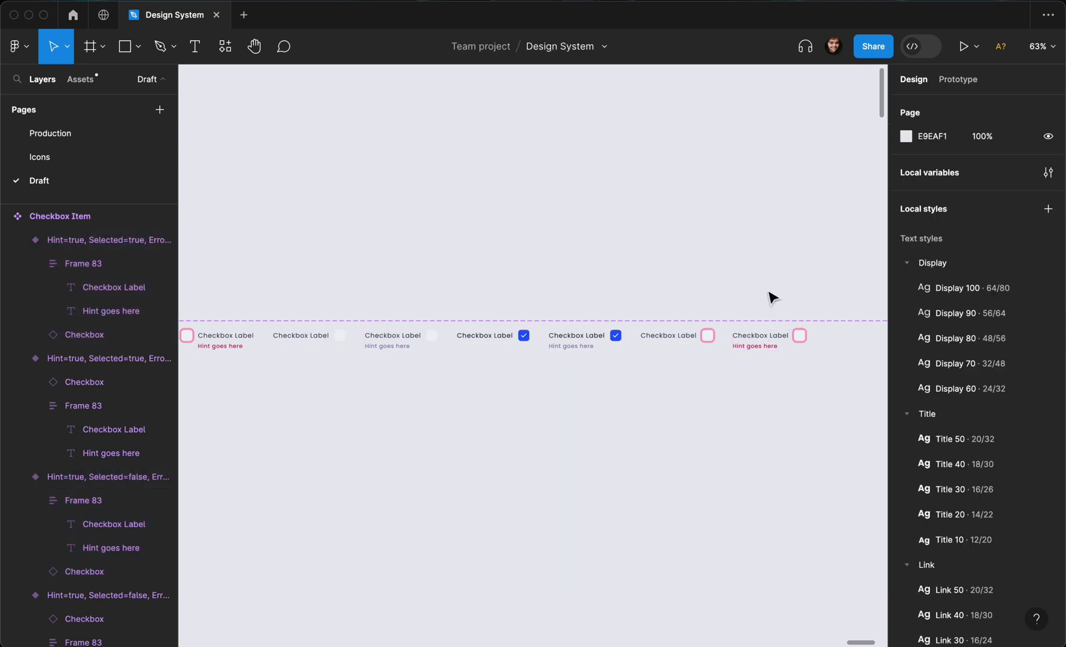
{"action": "left_click", "coordinate": [797, 338]}
{"action": "left_click", "coordinate": [630, 345], "text": "shift"}
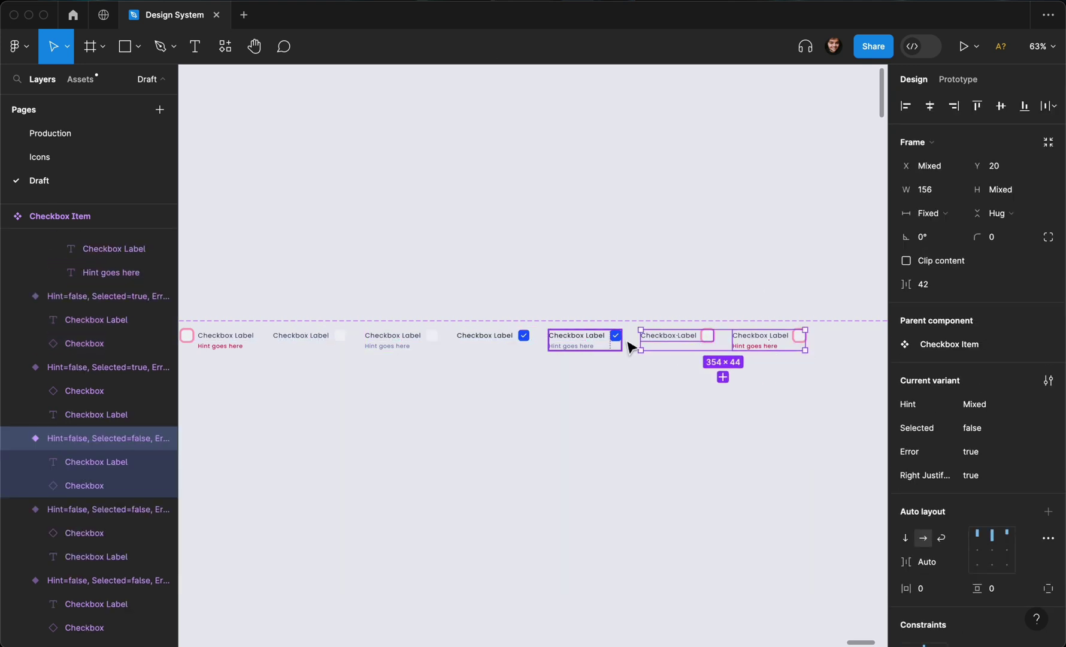
{"action": "left_click", "coordinate": [788, 352]}
{"action": "left_click_drag", "start_coordinate": [804, 346], "coordinate": [848, 338]}
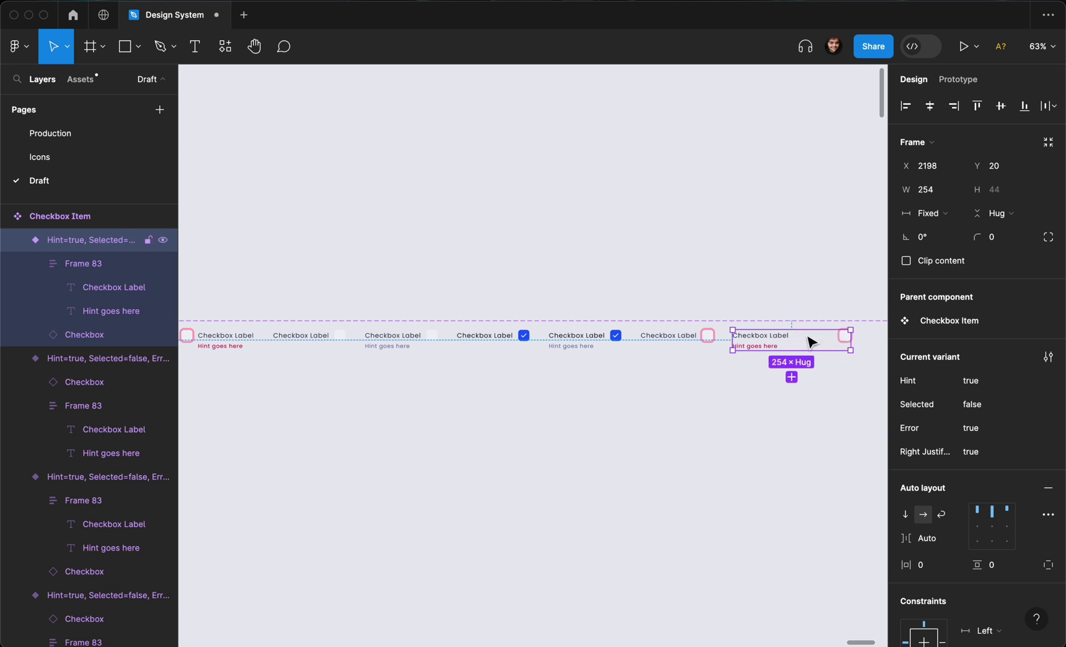
{"action": "key", "text": "super+z"}
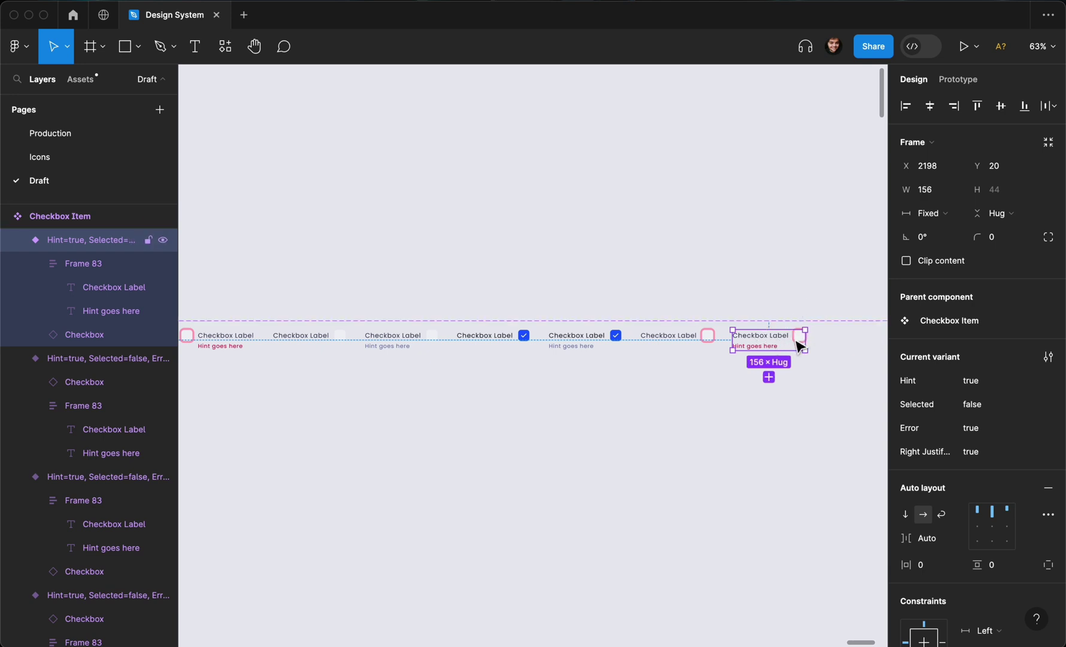
- Set the horizontal resizing of the right-justified error variant with hint to Hug contents
{"action": "scroll", "coordinate": [802, 348], "scroll_direction": "up", "scroll_amount": 5}
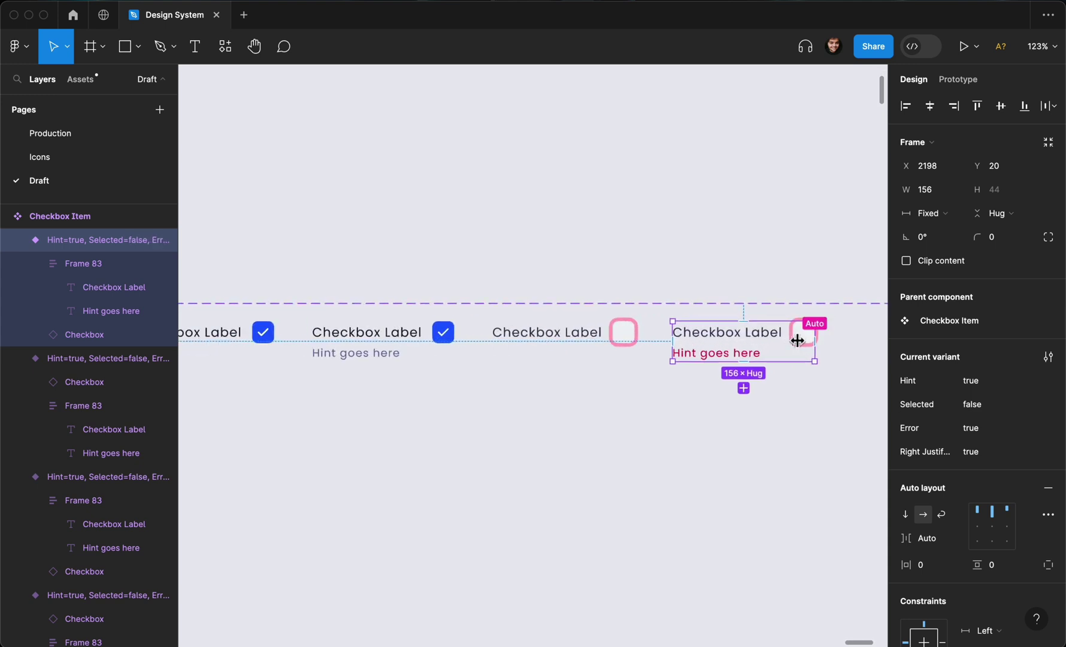
{"action": "left_click", "coordinate": [941, 214]}
{"action": "left_click", "coordinate": [944, 231]}
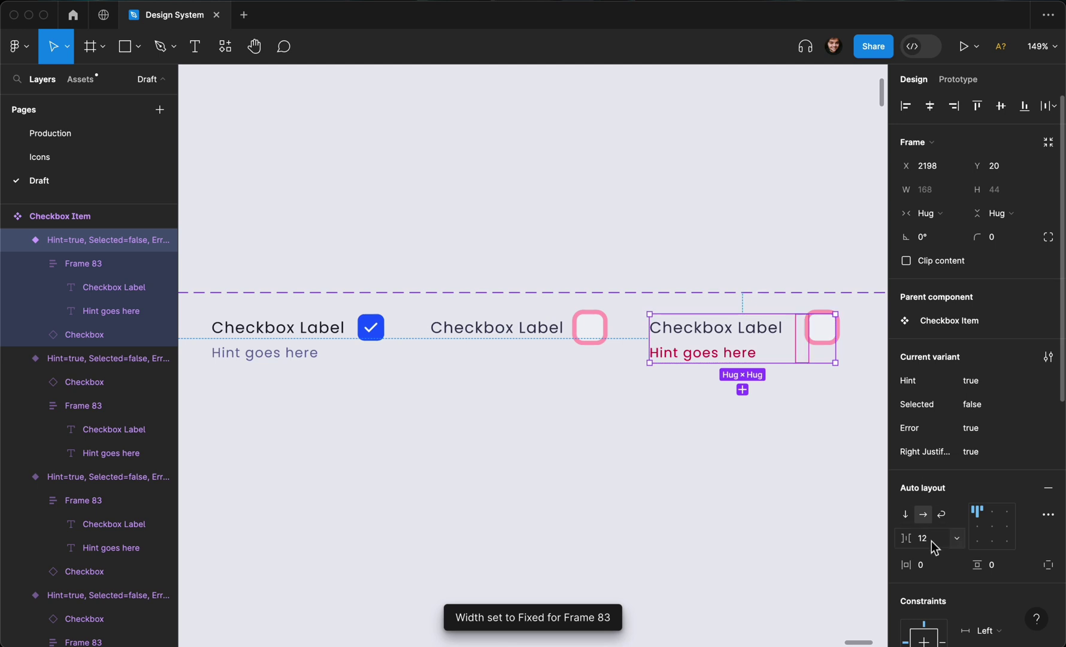
{"action": "scroll", "coordinate": [819, 482], "scroll_direction": "right", "scroll_amount": 3}
{"action": "scroll", "coordinate": [819, 482], "scroll_direction": "right", "scroll_amount": 3}
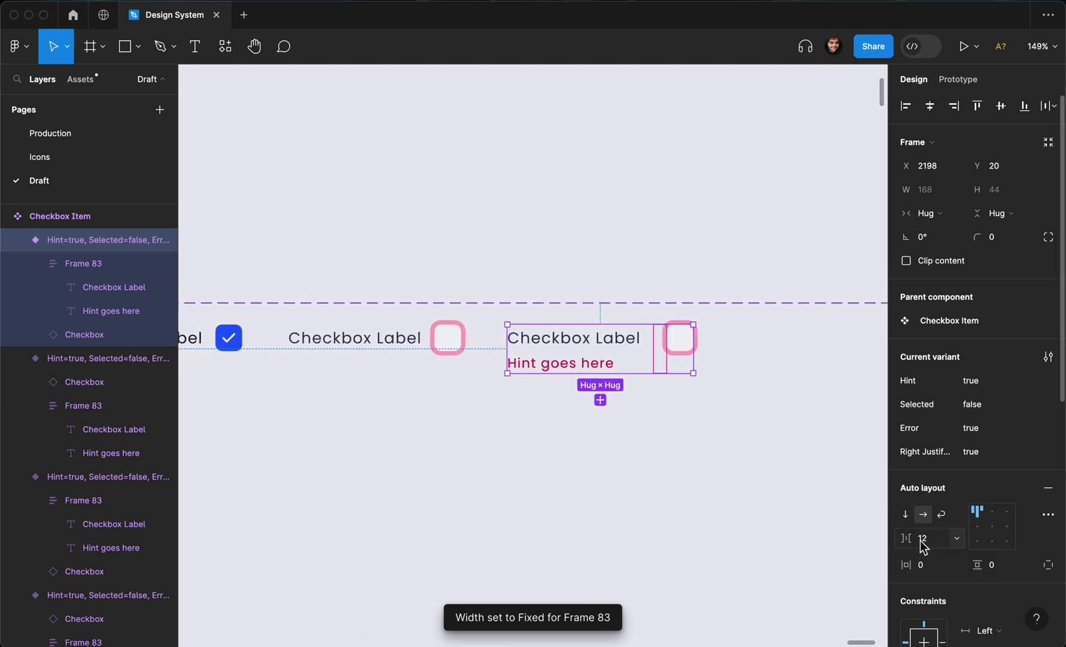
- Try widening the right-justified error variant with hint to 223 px, and undo back to its Auto spacing and fixed width
{"action": "left_click_drag", "start_coordinate": [699, 364], "coordinate": [754, 365]}
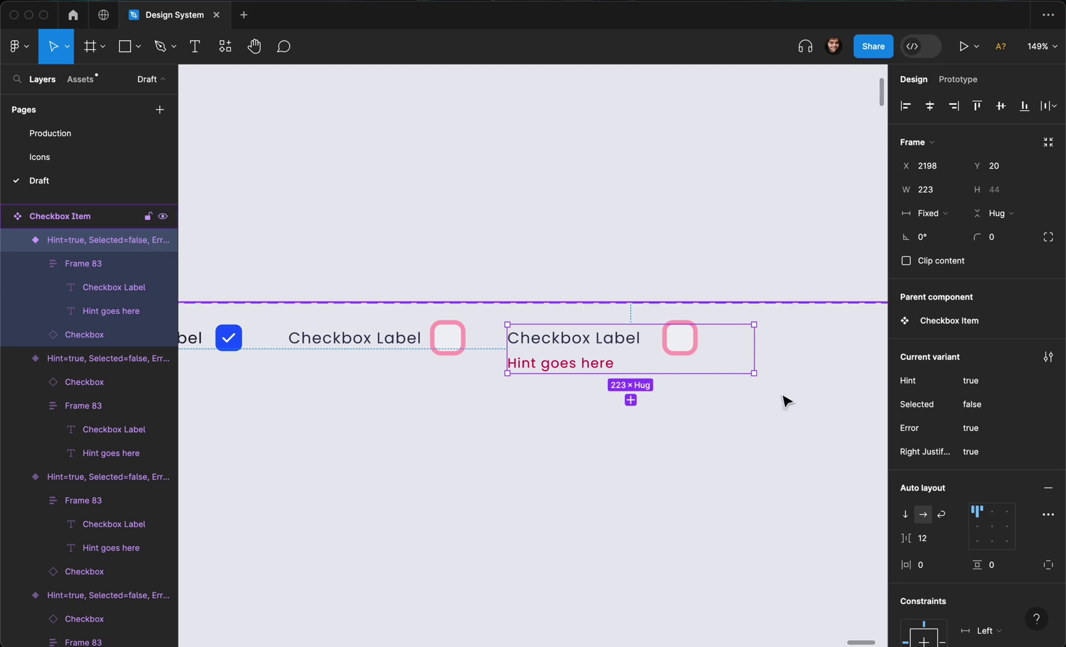
{"action": "key", "text": "super+z"}
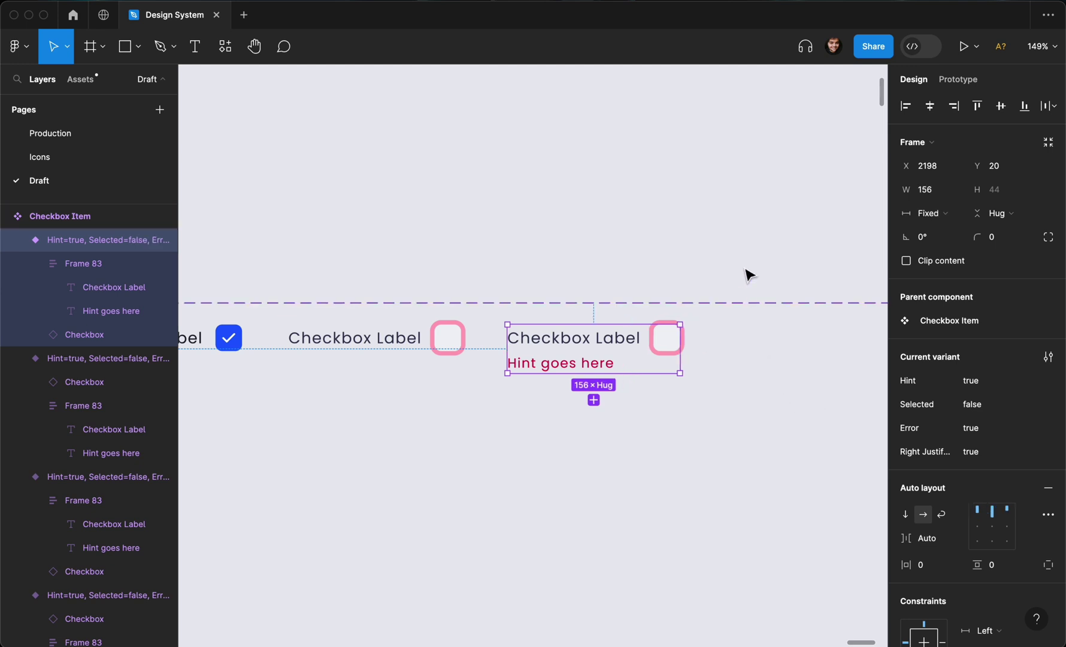
{"action": "scroll", "coordinate": [748, 275], "scroll_direction": "down", "scroll_amount": 3}
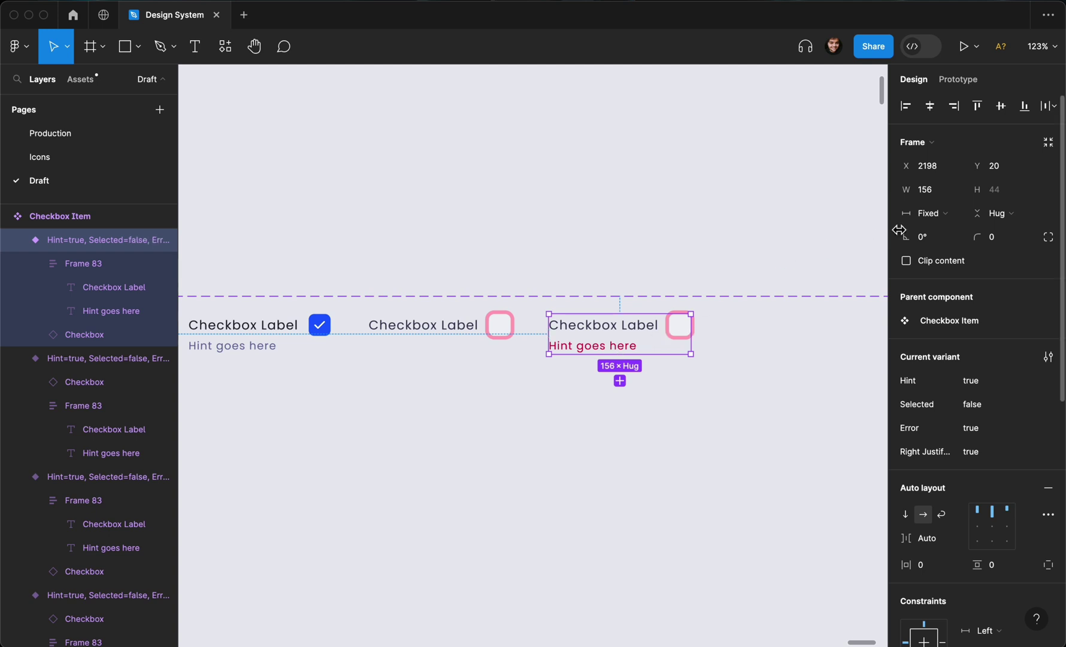
{"action": "double_click", "coordinate": [625, 330]}
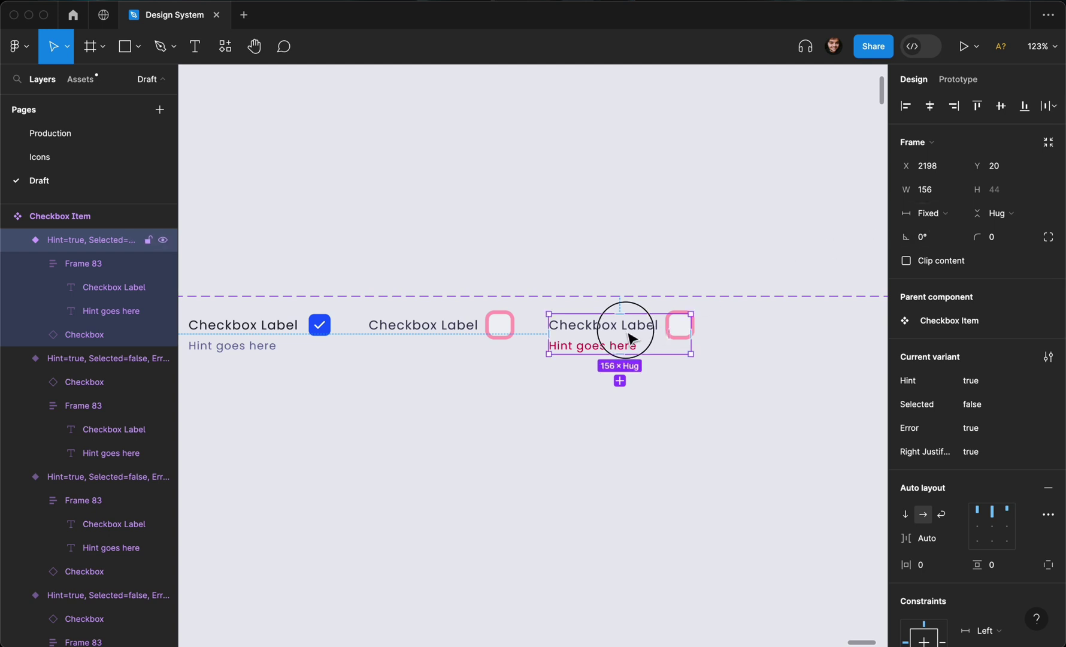
{"action": "left_click", "coordinate": [645, 250]}
- Examine the Checkbox Item property table against the first row of variants, including the State and Size options
{"action": "scroll", "coordinate": [645, 250], "scroll_direction": "down", "scroll_amount": 5}
{"action": "scroll", "coordinate": [644, 249], "scroll_direction": "up", "scroll_amount": 10}
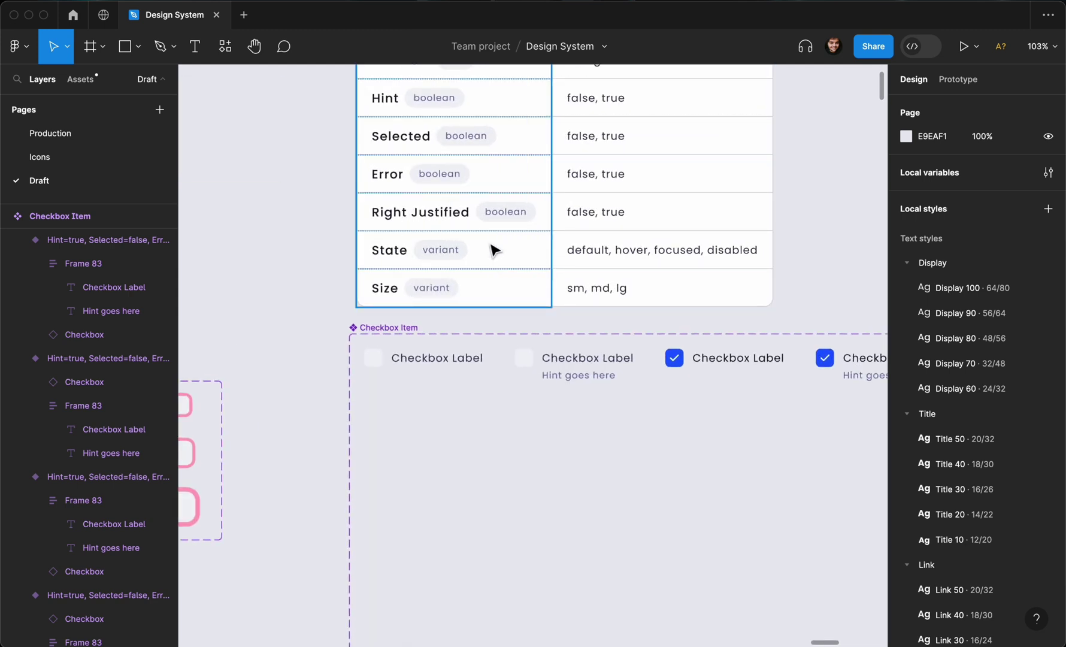
{"action": "scroll", "coordinate": [551, 247], "scroll_direction": "down", "scroll_amount": 2}
{"action": "scroll", "coordinate": [636, 256], "scroll_direction": "down", "scroll_amount": 3}
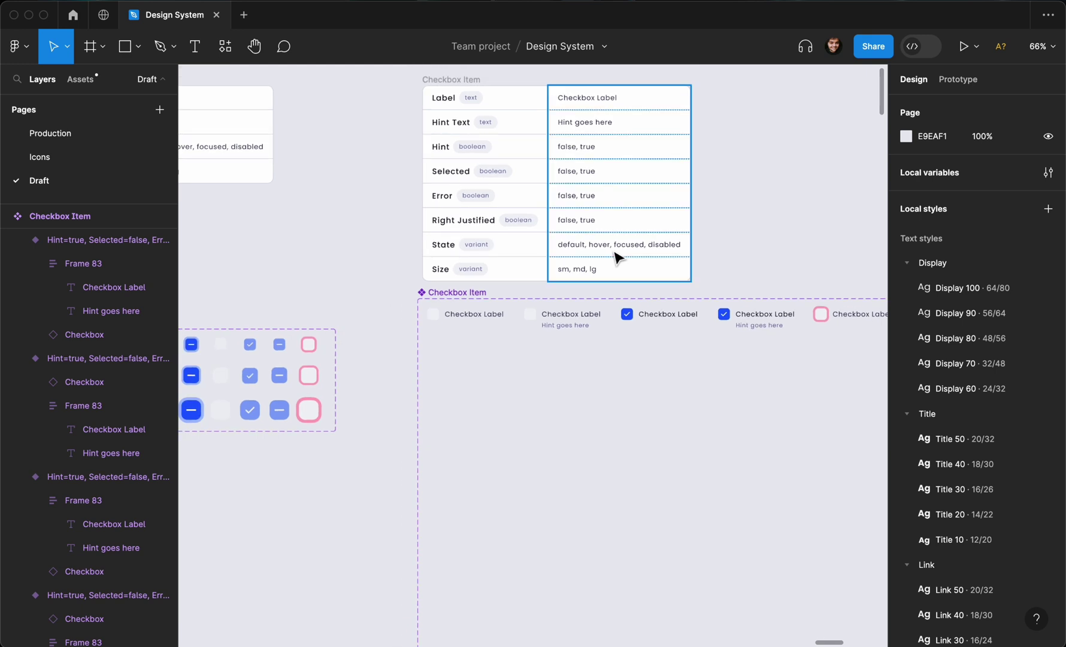
{"action": "scroll", "coordinate": [532, 323], "scroll_direction": "right", "scroll_amount": 2}
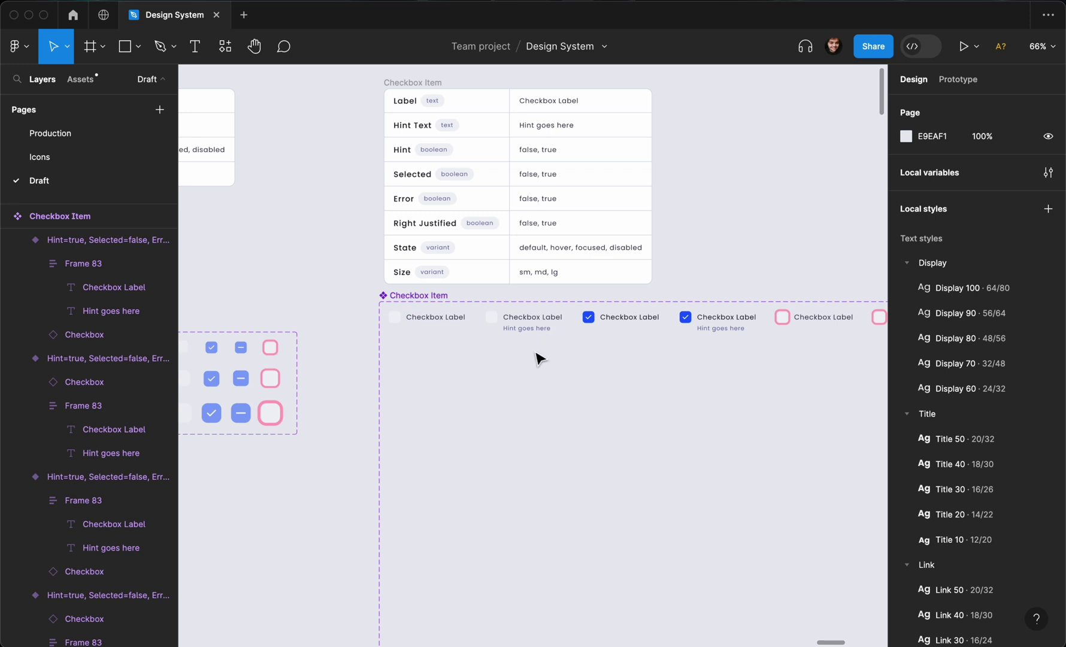
{"action": "scroll", "coordinate": [563, 359], "scroll_direction": "right", "scroll_amount": 3}
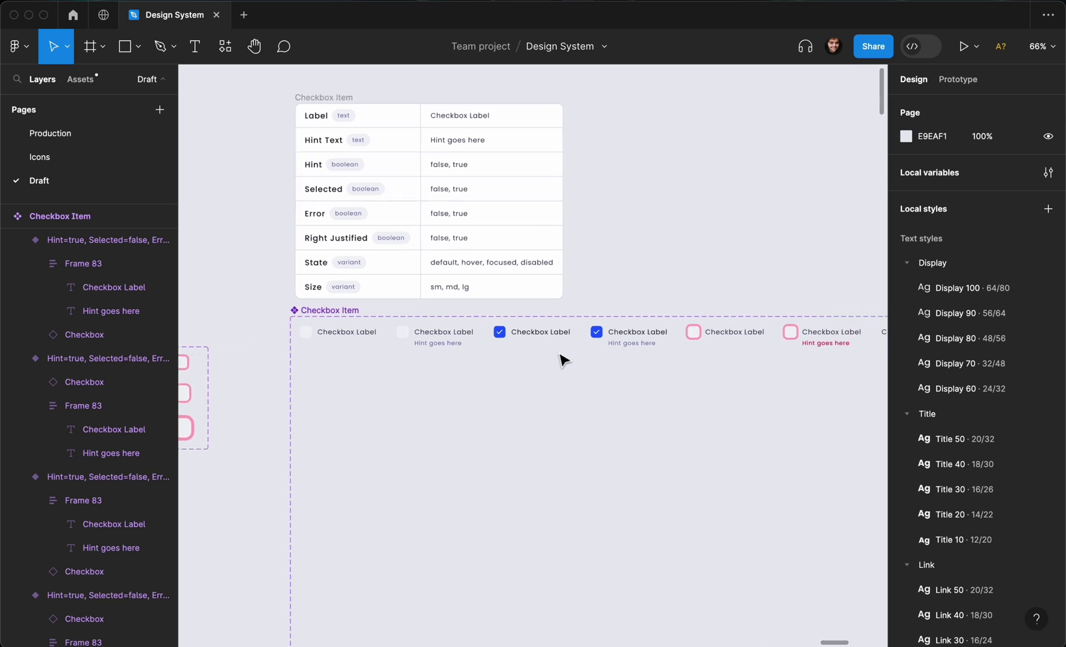
{"action": "scroll", "coordinate": [563, 359], "scroll_direction": "up", "scroll_amount": 1}
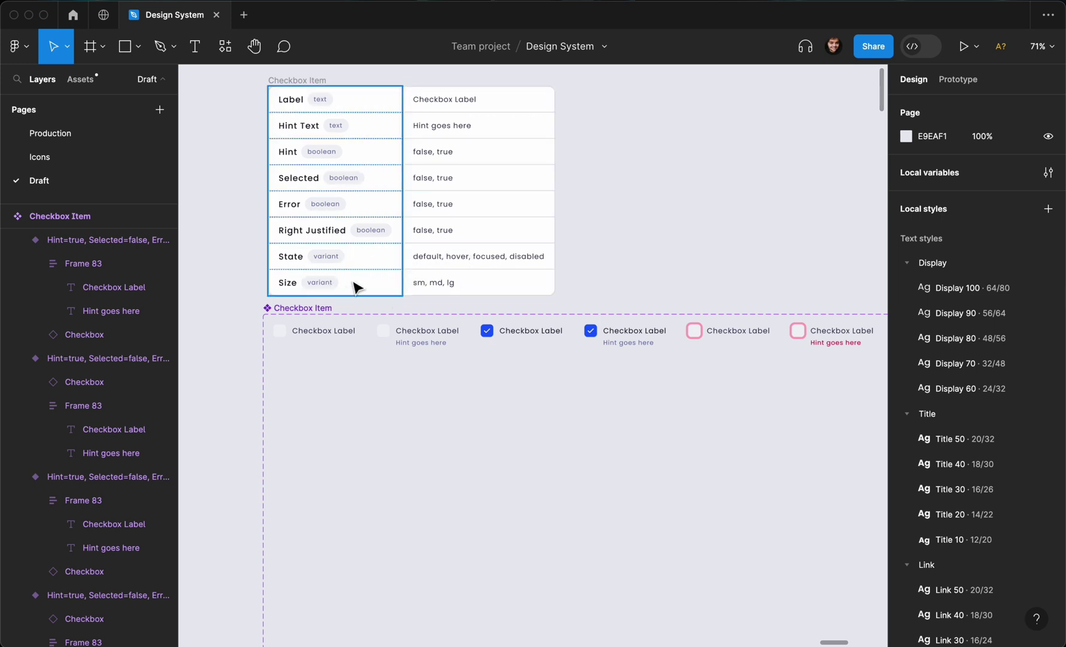
{"action": "scroll", "coordinate": [389, 281], "scroll_direction": "down", "scroll_amount": 3}
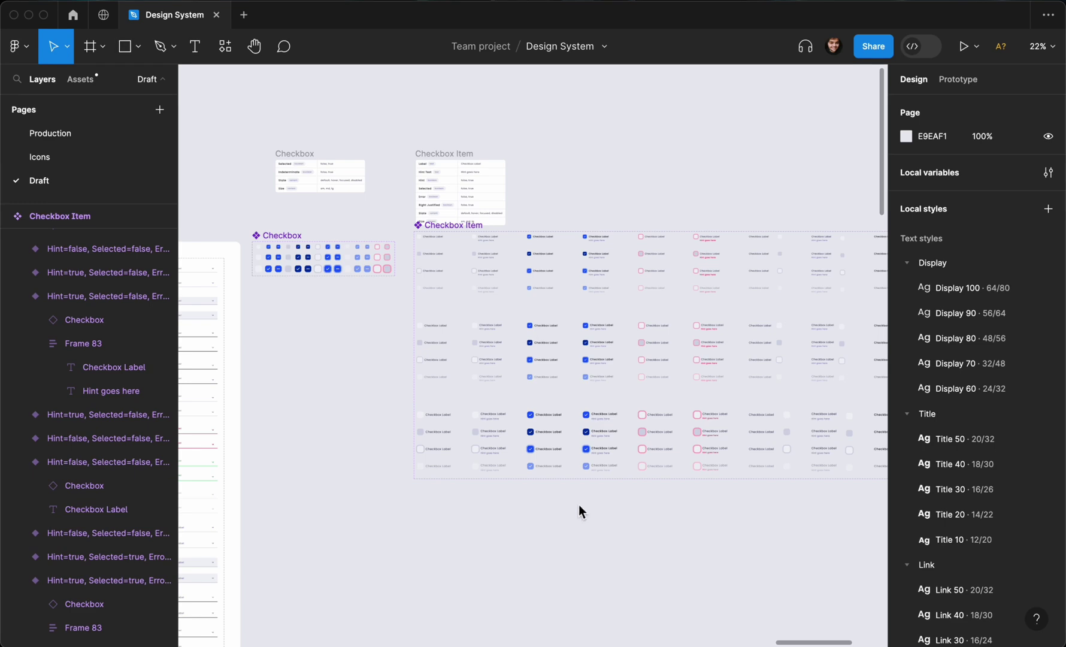
- Review the full Checkbox Item variant grid, checking the sizing of the small right-justified selected variant with hint
{"action": "scroll", "coordinate": [493, 288], "scroll_direction": "up", "scroll_amount": 5}
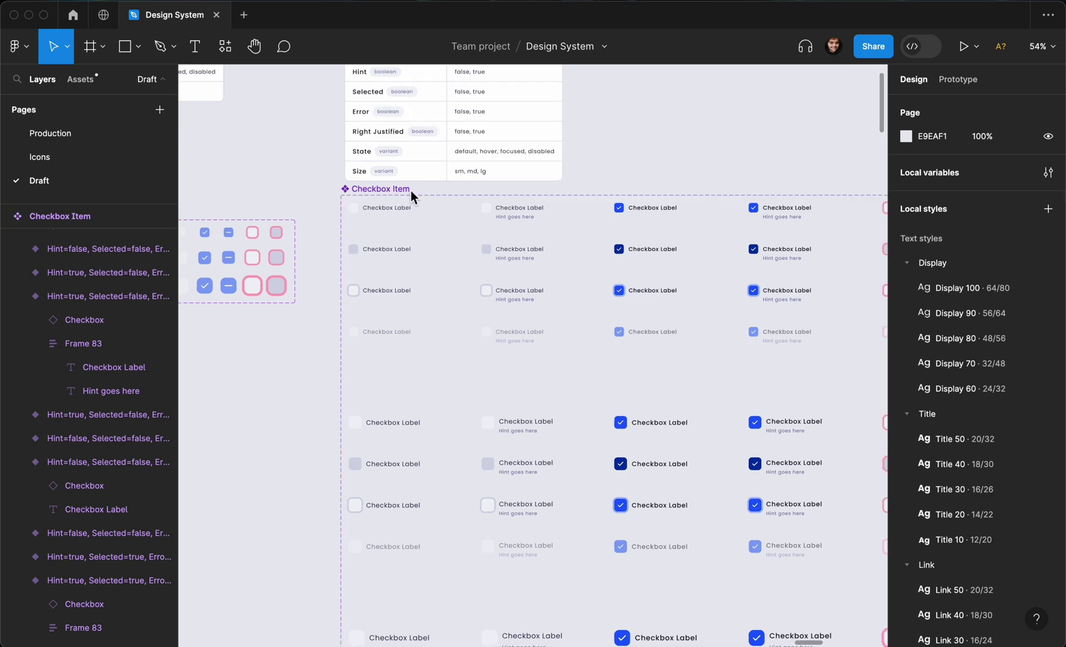
{"action": "scroll", "coordinate": [411, 190], "scroll_direction": "right", "scroll_amount": 4}
{"action": "scroll", "coordinate": [412, 300], "scroll_direction": "right", "scroll_amount": 10}
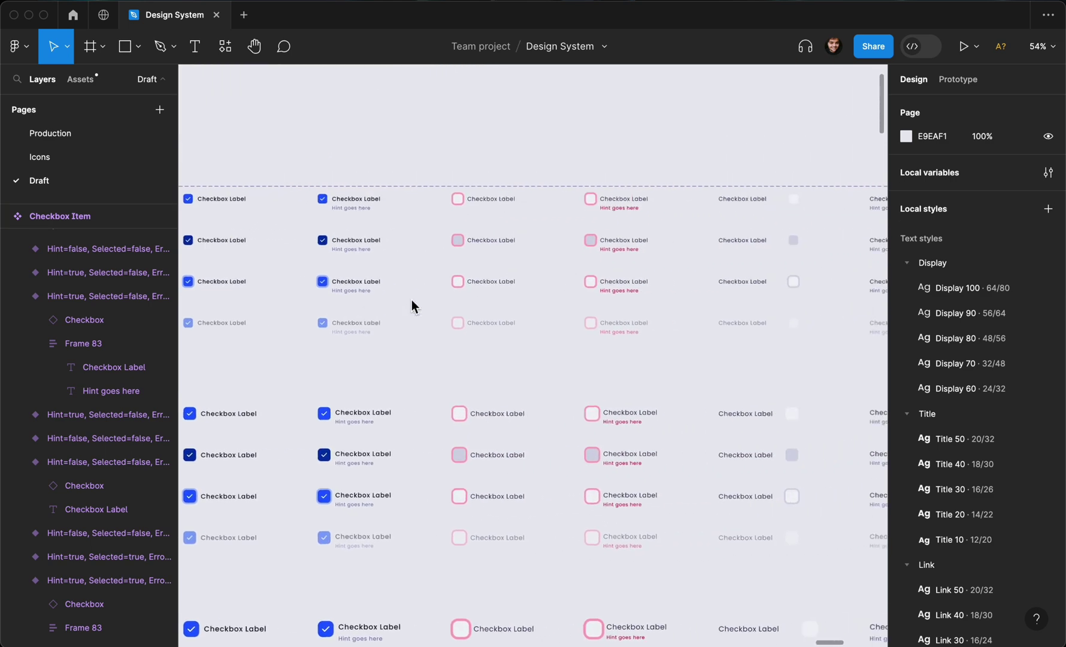
{"action": "scroll", "coordinate": [382, 271], "scroll_direction": "right", "scroll_amount": 4}
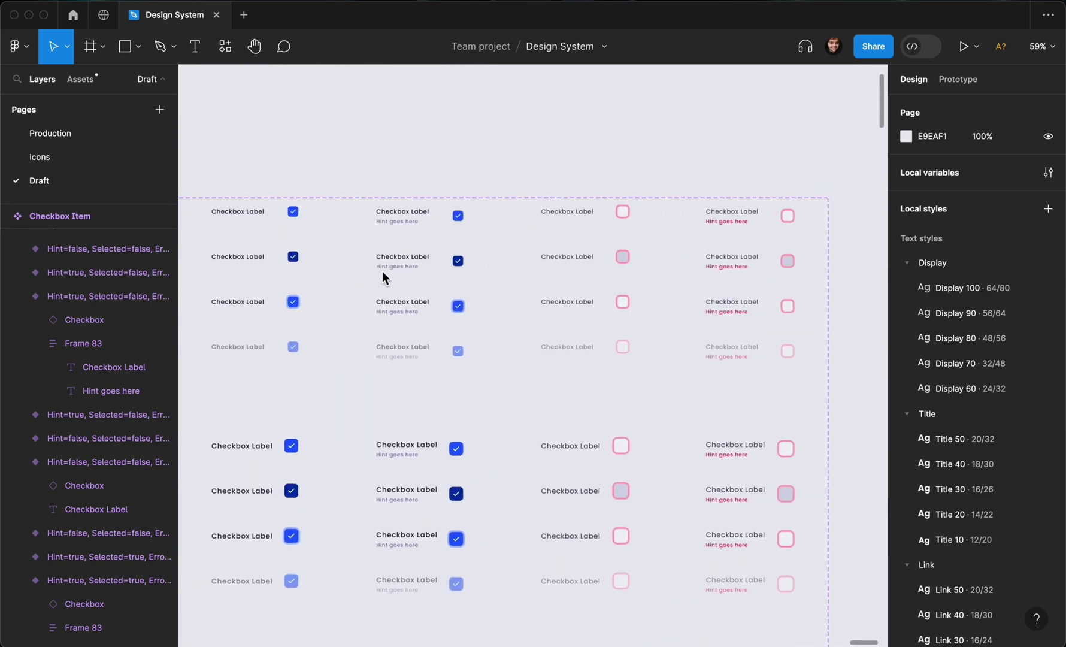
{"action": "scroll", "coordinate": [382, 270], "scroll_direction": "up", "scroll_amount": 5}
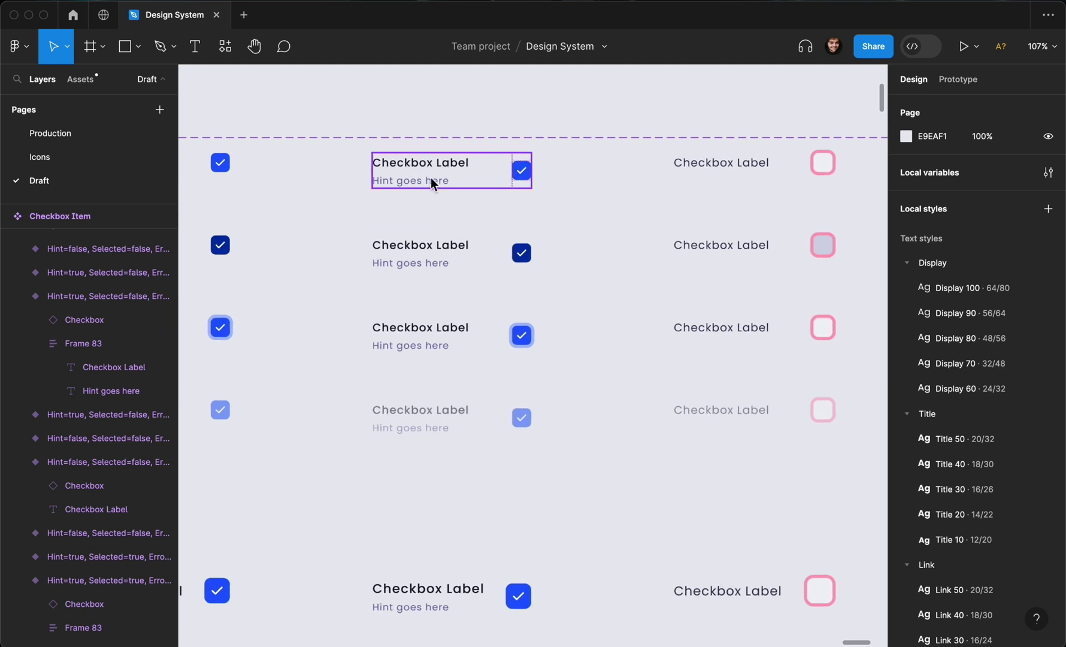
{"action": "left_click", "coordinate": [482, 166]}
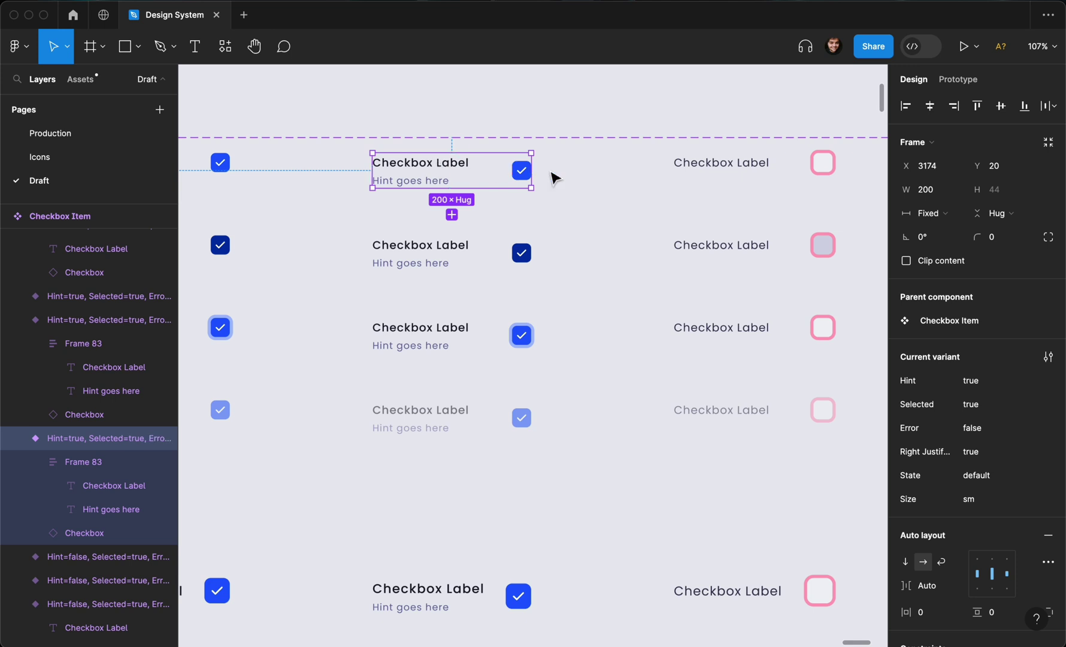
{"action": "scroll", "coordinate": [551, 174], "scroll_direction": "right", "scroll_amount": 5}
{"action": "scroll", "coordinate": [502, 193], "scroll_direction": "down", "scroll_amount": 1}
{"action": "scroll", "coordinate": [405, 188], "scroll_direction": "down", "scroll_amount": 5}
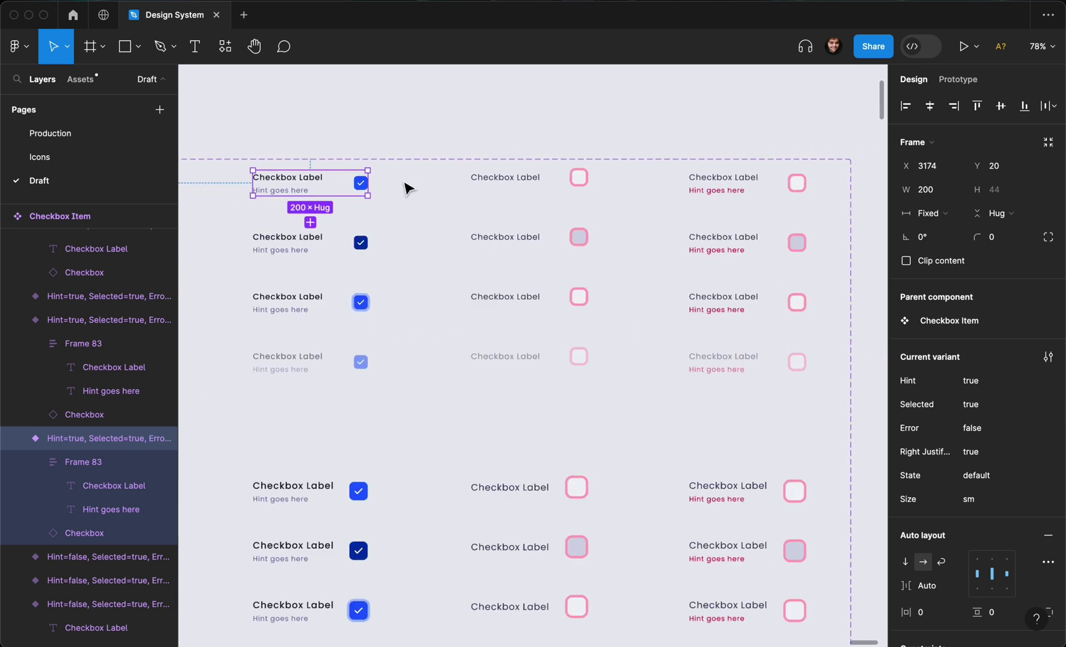
{"action": "scroll", "coordinate": [441, 182], "scroll_direction": "right", "scroll_amount": 3}
{"action": "scroll", "coordinate": [441, 181], "scroll_direction": "down", "scroll_amount": 3}
{"action": "scroll", "coordinate": [442, 181], "scroll_direction": "down", "scroll_amount": 2}
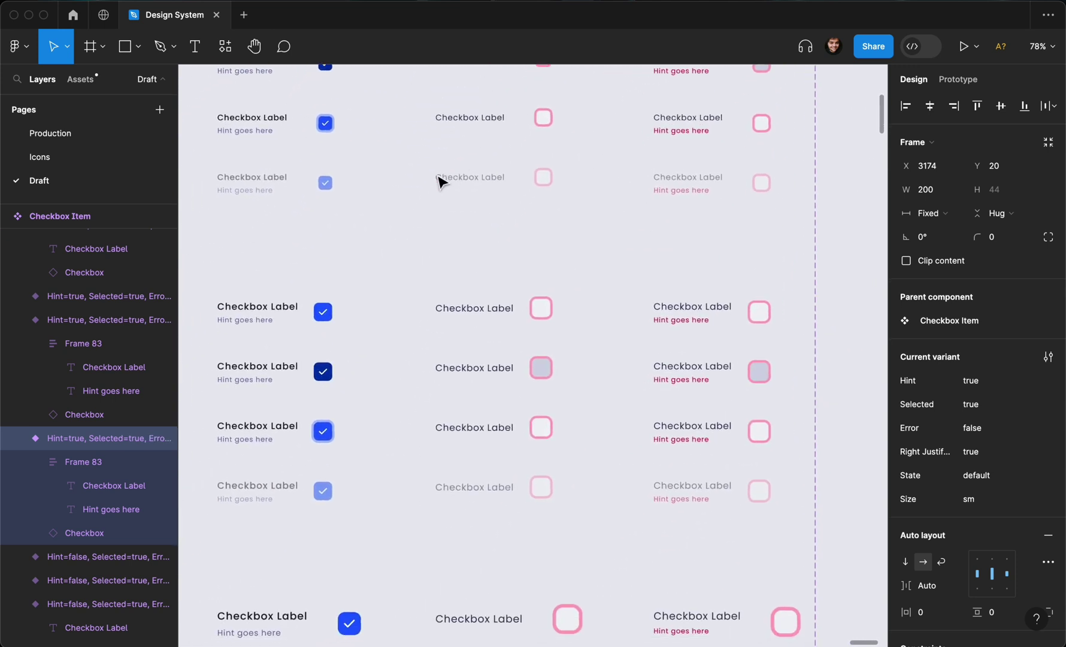
{"action": "scroll", "coordinate": [442, 182], "scroll_direction": "down", "scroll_amount": 3}
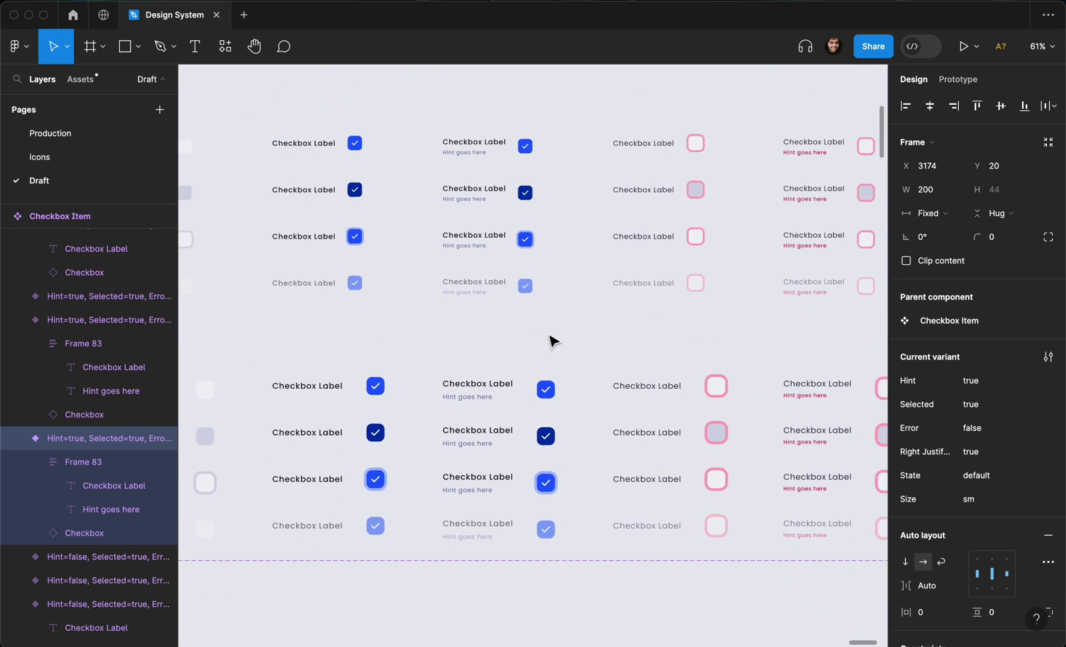
- Inspect the label resizing in the large right-justified selected variant with hint and the small one without hint
{"action": "scroll", "coordinate": [552, 340], "scroll_direction": "up", "scroll_amount": 3}
{"action": "left_click", "coordinate": [452, 385]}
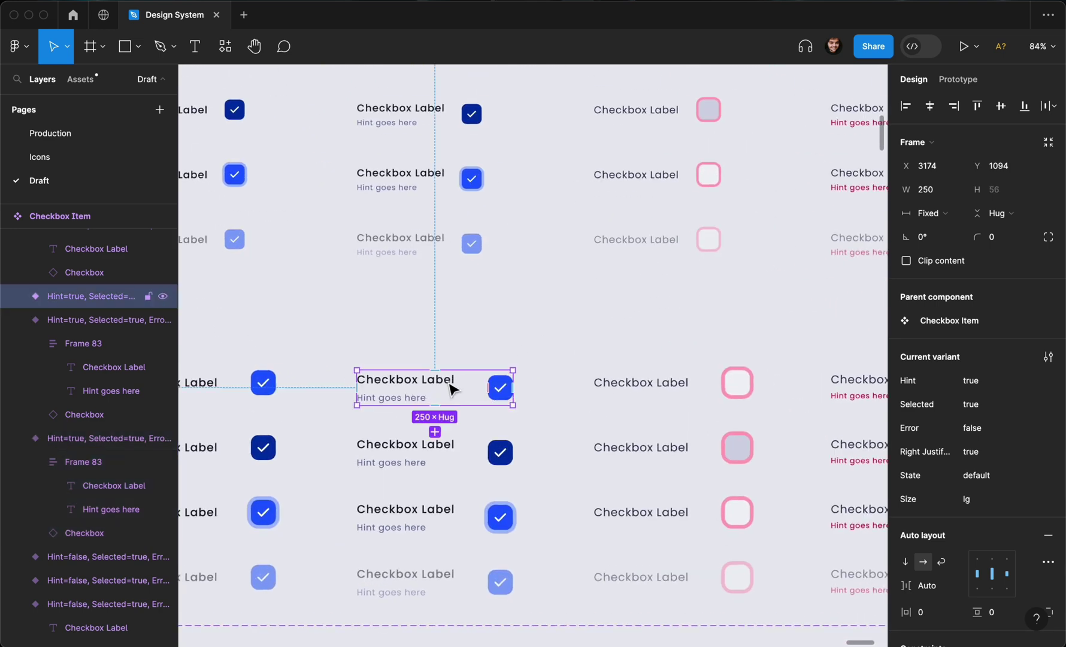
{"action": "double_click", "coordinate": [449, 385]}
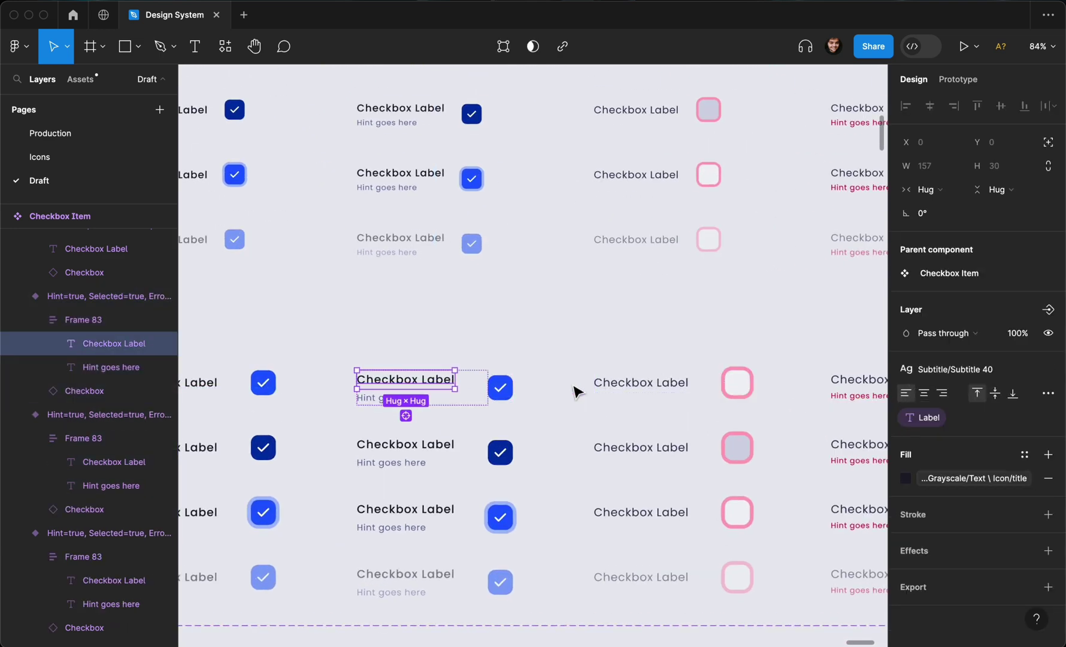
{"action": "scroll", "coordinate": [527, 366], "scroll_direction": "down", "scroll_amount": 2}
{"action": "scroll", "coordinate": [527, 367], "scroll_direction": "up", "scroll_amount": 5}
{"action": "scroll", "coordinate": [527, 367], "scroll_direction": "left", "scroll_amount": 3}
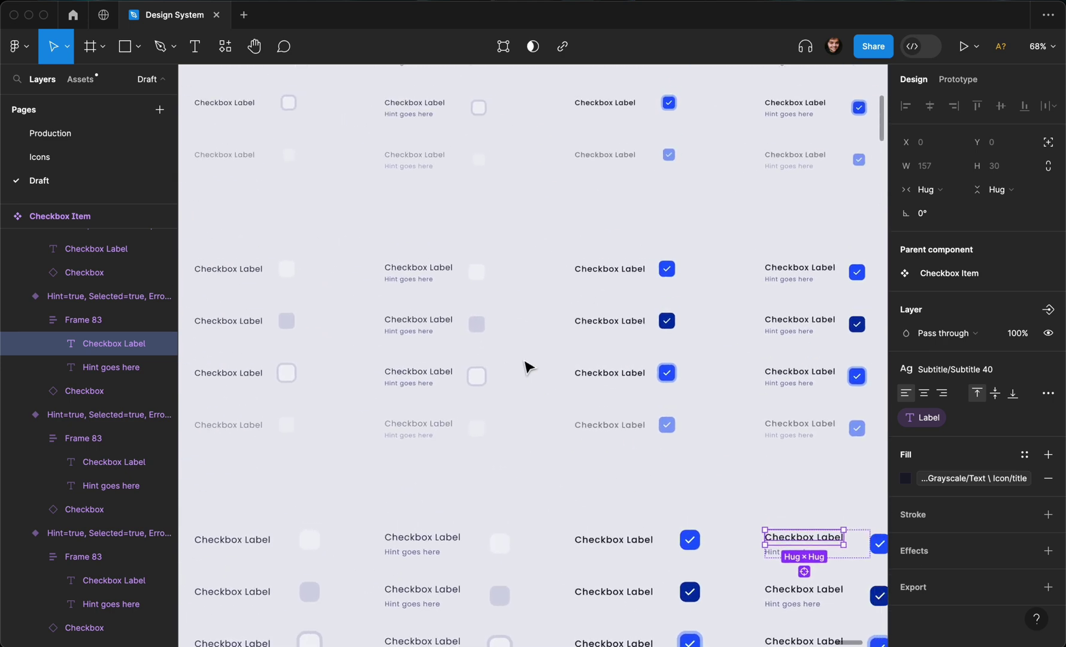
{"action": "scroll", "coordinate": [527, 366], "scroll_direction": "up", "scroll_amount": 4}
{"action": "scroll", "coordinate": [524, 383], "scroll_direction": "up", "scroll_amount": 5}
{"action": "left_click", "coordinate": [514, 409]}
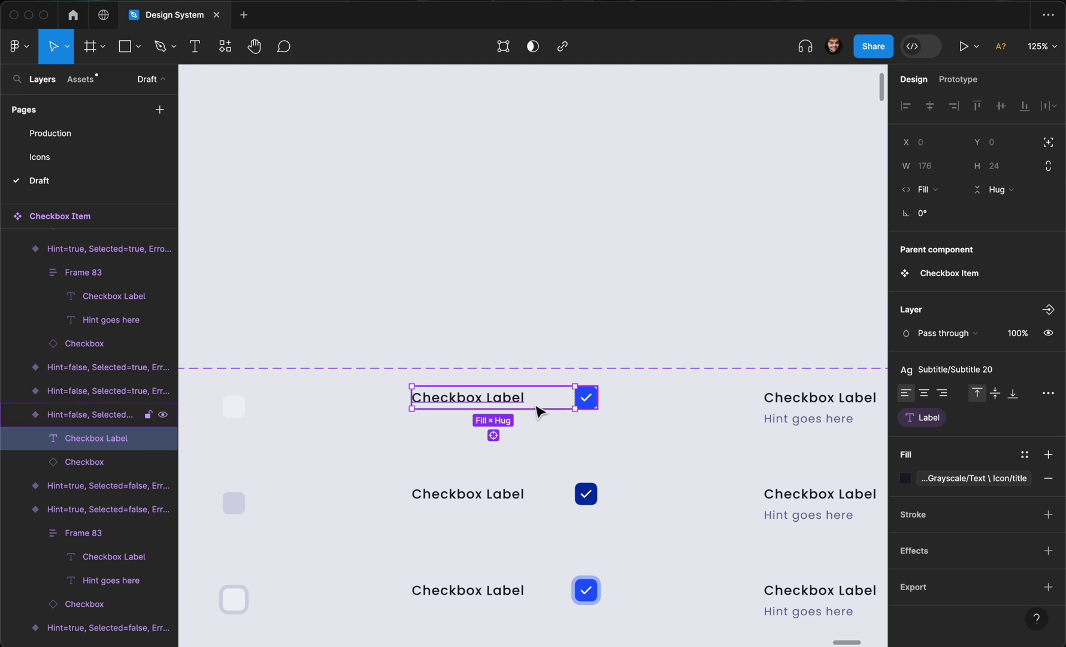
- Compare the small, medium and large right-justified variants, and inspect the width of the large selected variant with hint
{"action": "scroll", "coordinate": [536, 410], "scroll_direction": "down", "scroll_amount": 5}
{"action": "scroll", "coordinate": [535, 411], "scroll_direction": "down", "scroll_amount": 3}
{"action": "scroll", "coordinate": [605, 379], "scroll_direction": "down", "scroll_amount": 3}
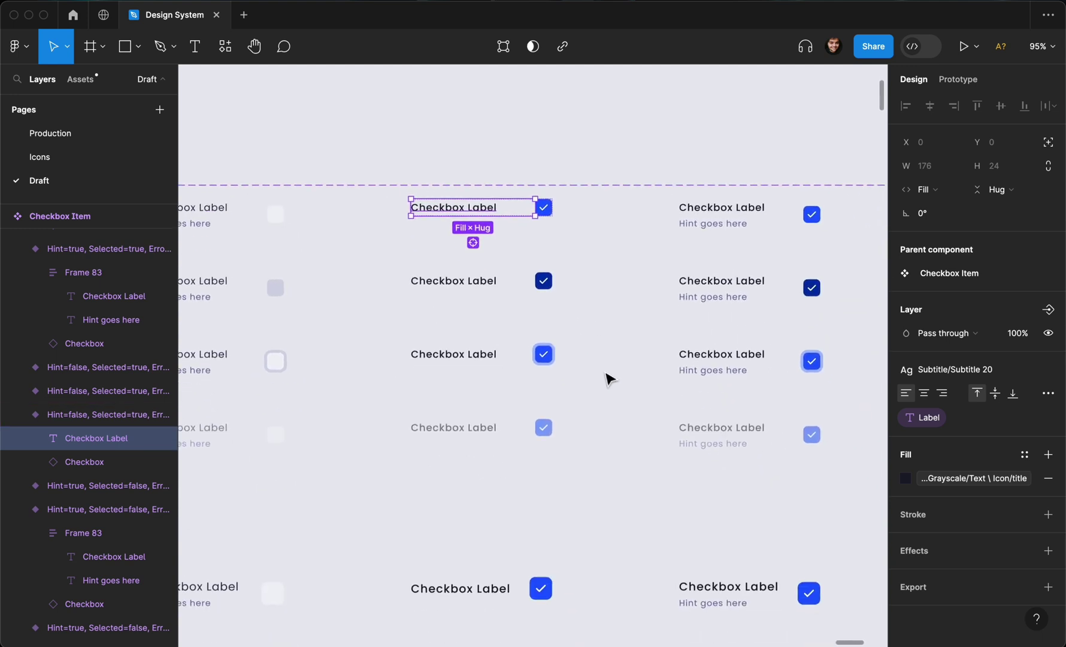
{"action": "scroll", "coordinate": [606, 378], "scroll_direction": "down", "scroll_amount": 2}
{"action": "scroll", "coordinate": [608, 378], "scroll_direction": "down", "scroll_amount": 4}
{"action": "scroll", "coordinate": [610, 379], "scroll_direction": "right", "scroll_amount": 2}
{"action": "scroll", "coordinate": [609, 378], "scroll_direction": "right", "scroll_amount": 2}
{"action": "scroll", "coordinate": [609, 378], "scroll_direction": "up", "scroll_amount": 2}
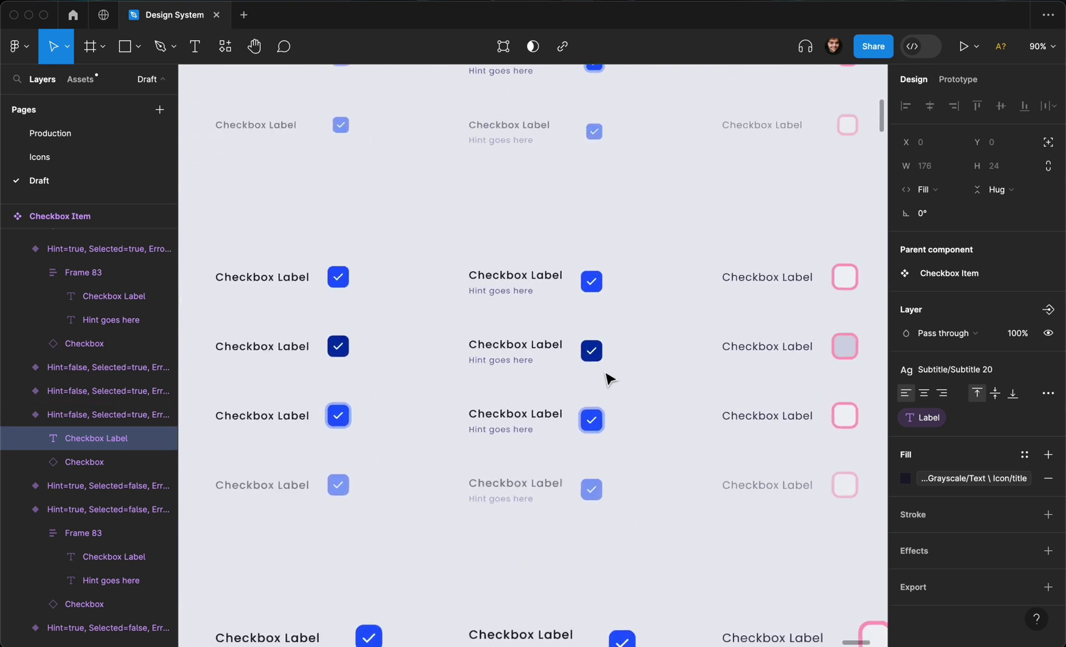
{"action": "scroll", "coordinate": [593, 352], "scroll_direction": "down", "scroll_amount": 4}
{"action": "scroll", "coordinate": [594, 352], "scroll_direction": "down", "scroll_amount": 2}
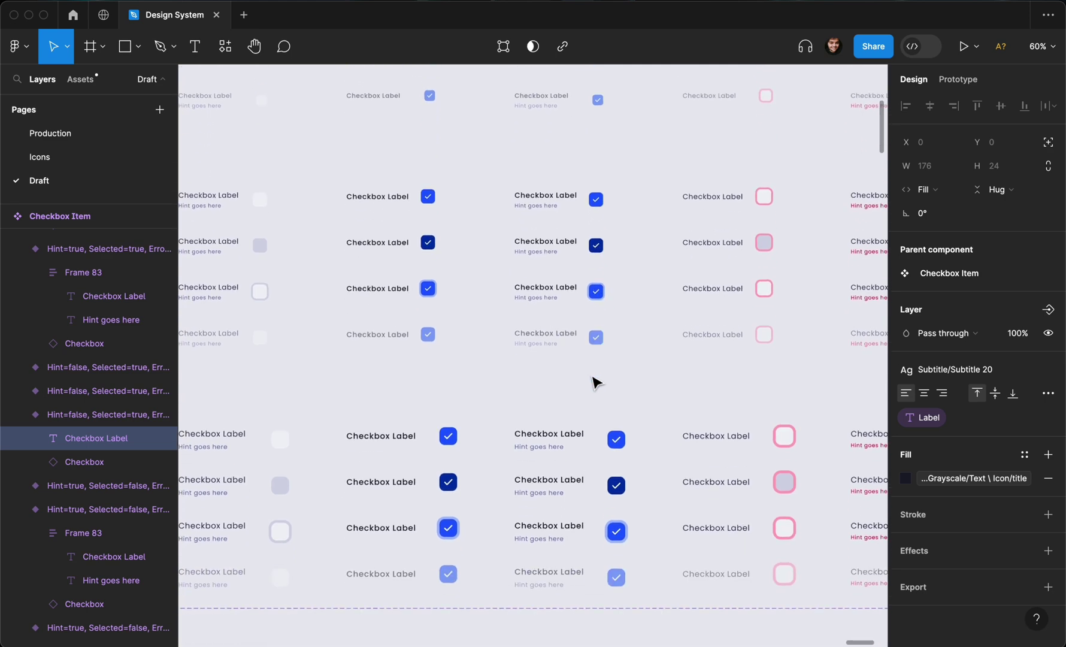
{"action": "left_click", "coordinate": [580, 437]}
{"action": "scroll", "coordinate": [581, 439], "scroll_direction": "down", "scroll_amount": 1}
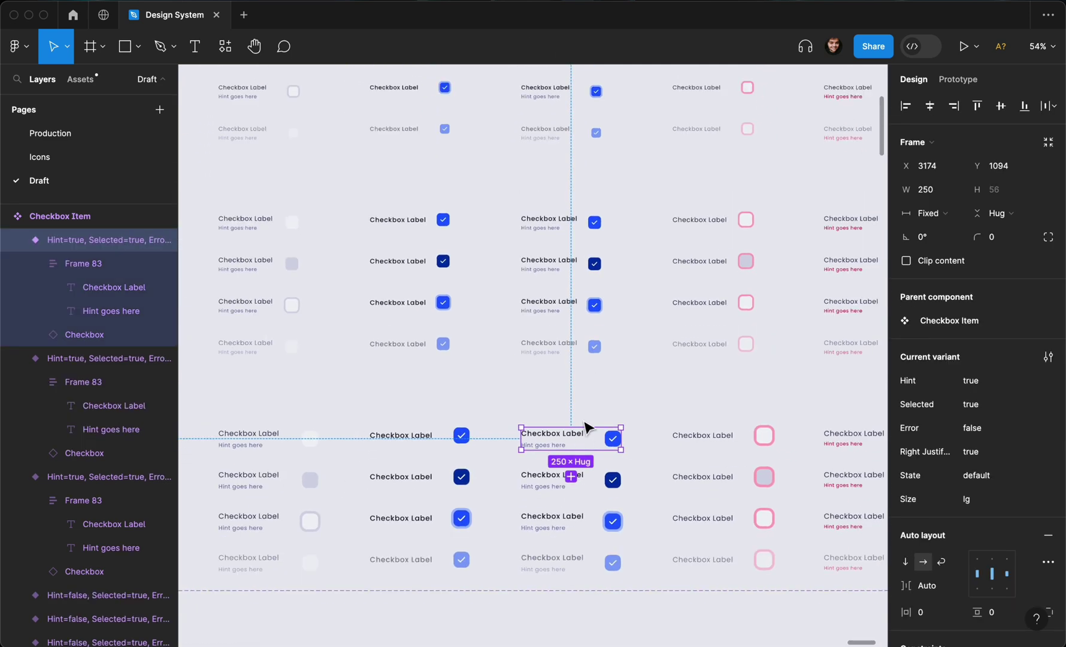
- Search the assets for "checkbox item" and place a Checkbox Item instance on the empty canvas above the property table
{"action": "scroll", "coordinate": [584, 426], "scroll_direction": "left", "scroll_amount": 1}
{"action": "scroll", "coordinate": [549, 409], "scroll_direction": "down", "scroll_amount": 2}
{"action": "scroll", "coordinate": [549, 409], "scroll_direction": "left", "scroll_amount": 6}
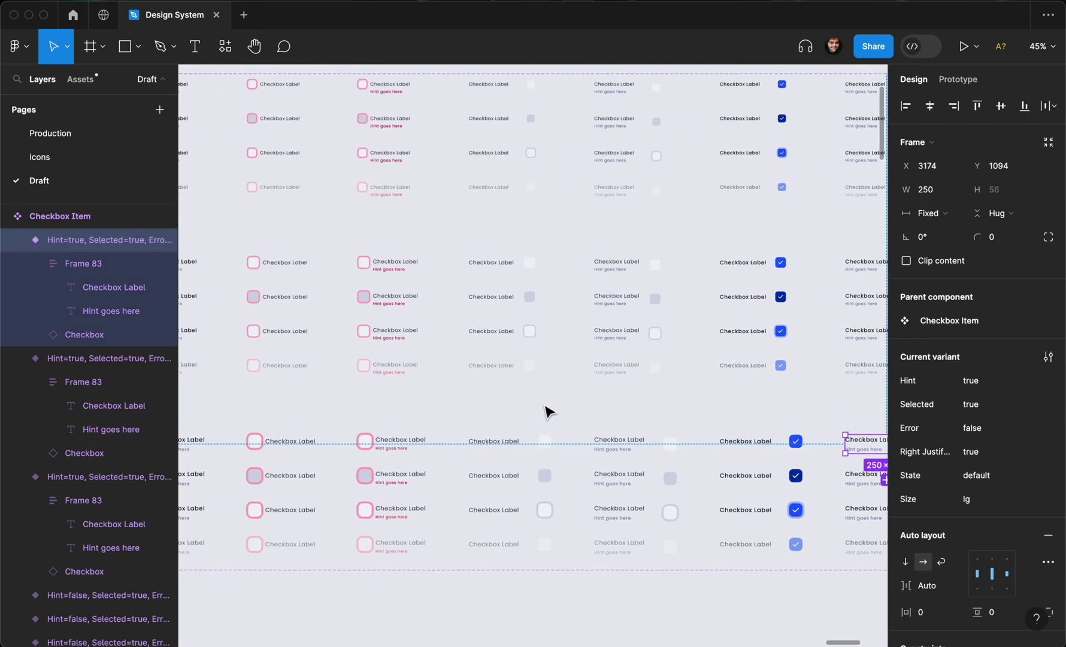
{"action": "scroll", "coordinate": [546, 409], "scroll_direction": "left", "scroll_amount": 8}
{"action": "scroll", "coordinate": [547, 409], "scroll_direction": "up", "scroll_amount": 4}
{"action": "left_click", "coordinate": [566, 163]}
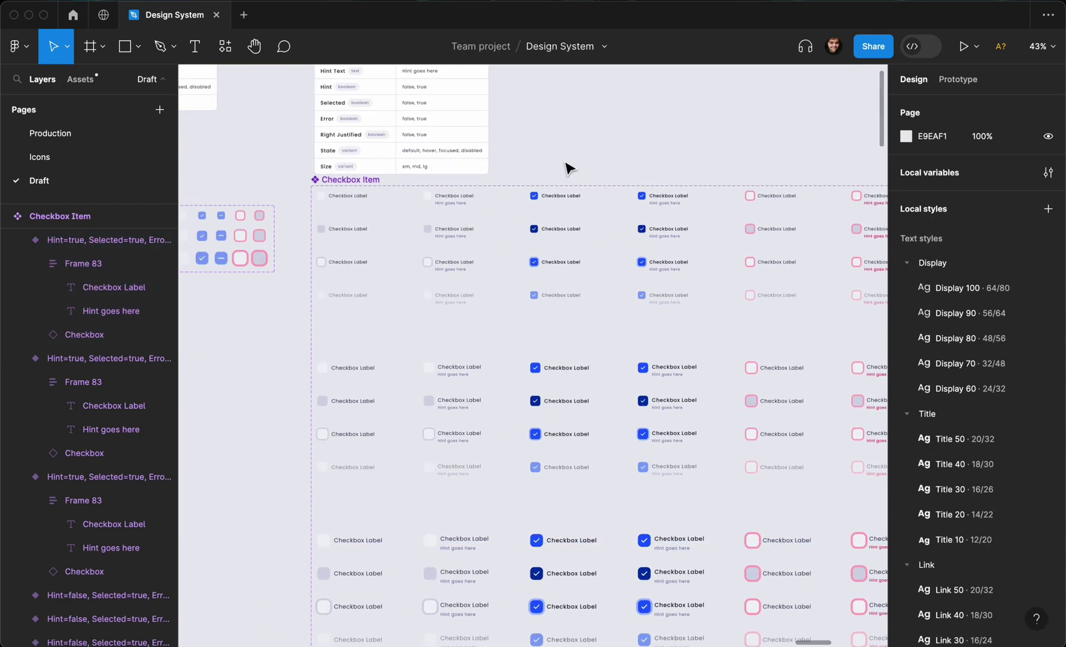
{"action": "scroll", "coordinate": [567, 167], "scroll_direction": "up", "scroll_amount": 5}
{"action": "scroll", "coordinate": [568, 166], "scroll_direction": "up", "scroll_amount": 2}
{"action": "left_click", "coordinate": [90, 85]}
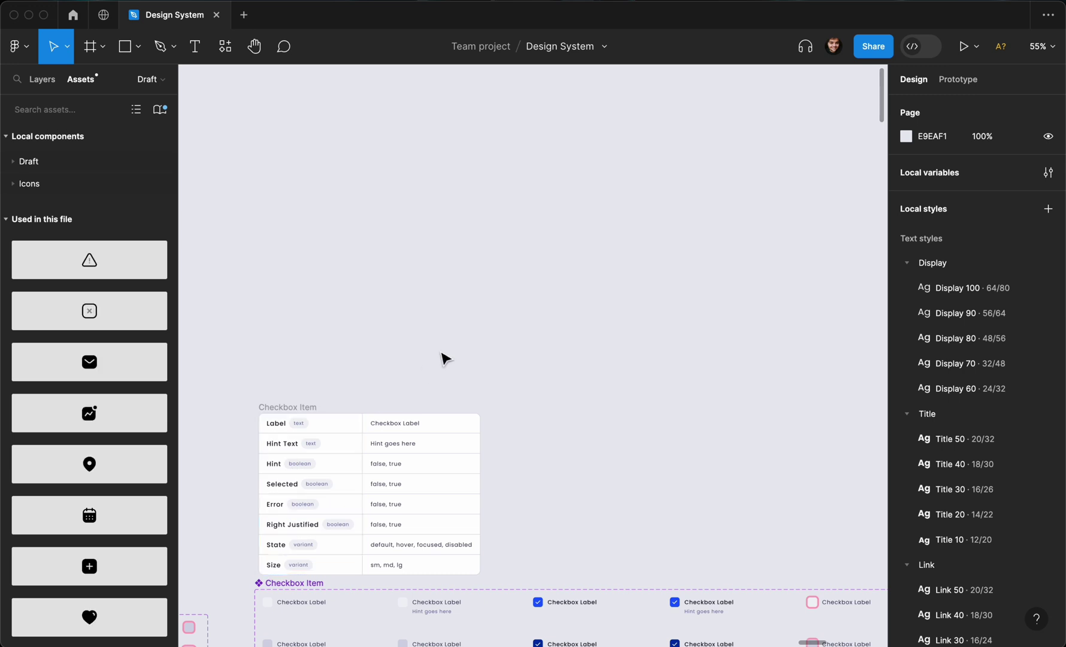
{"action": "scroll", "coordinate": [445, 358], "scroll_direction": "up", "scroll_amount": 10}
{"action": "type", "text": "checkbox item"}
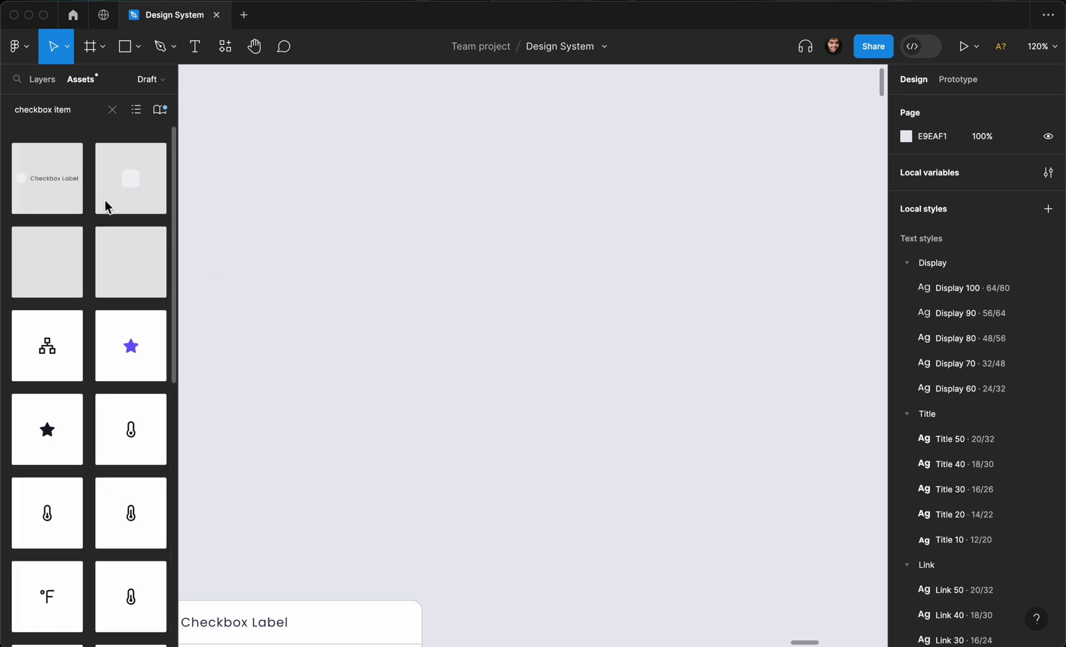
{"action": "left_click_drag", "start_coordinate": [61, 182], "coordinate": [477, 281]}
{"action": "key", "text": "shift+2"}
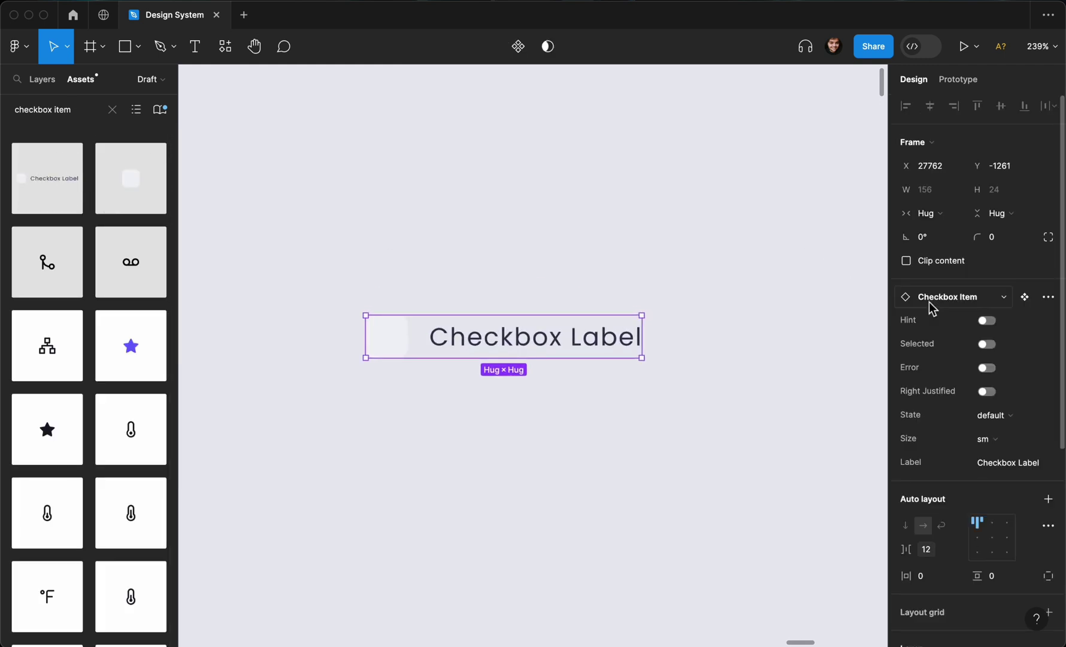
- Test the instance's properties by switching Hint on and off, and turning on Selected, Error and Right Justified
{"action": "left_click", "coordinate": [985, 322]}
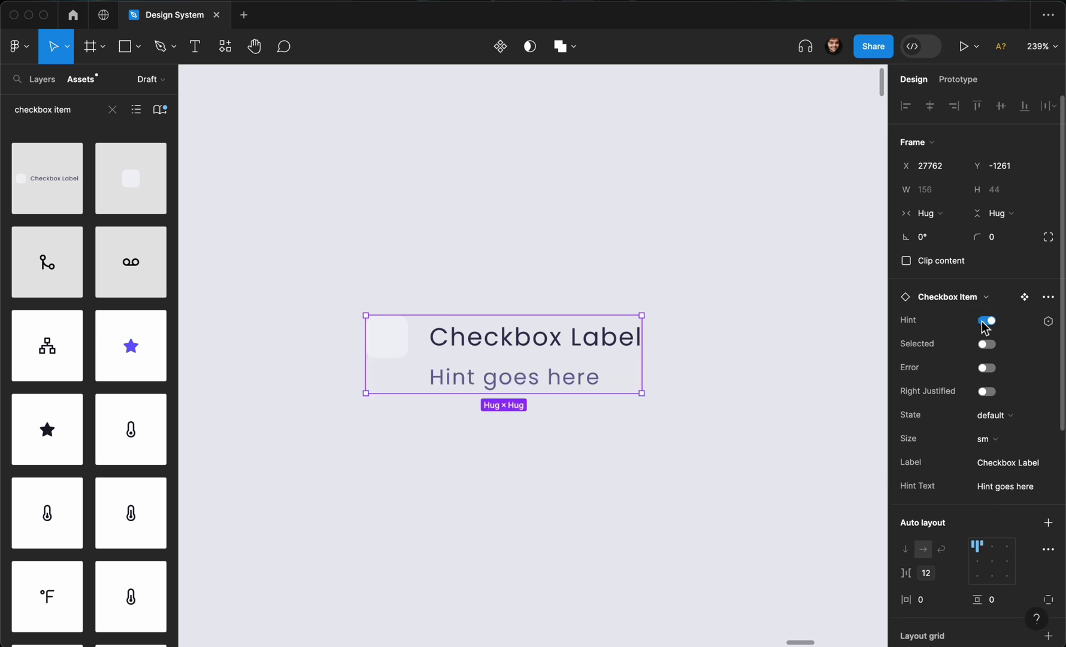
{"action": "left_click", "coordinate": [985, 324]}
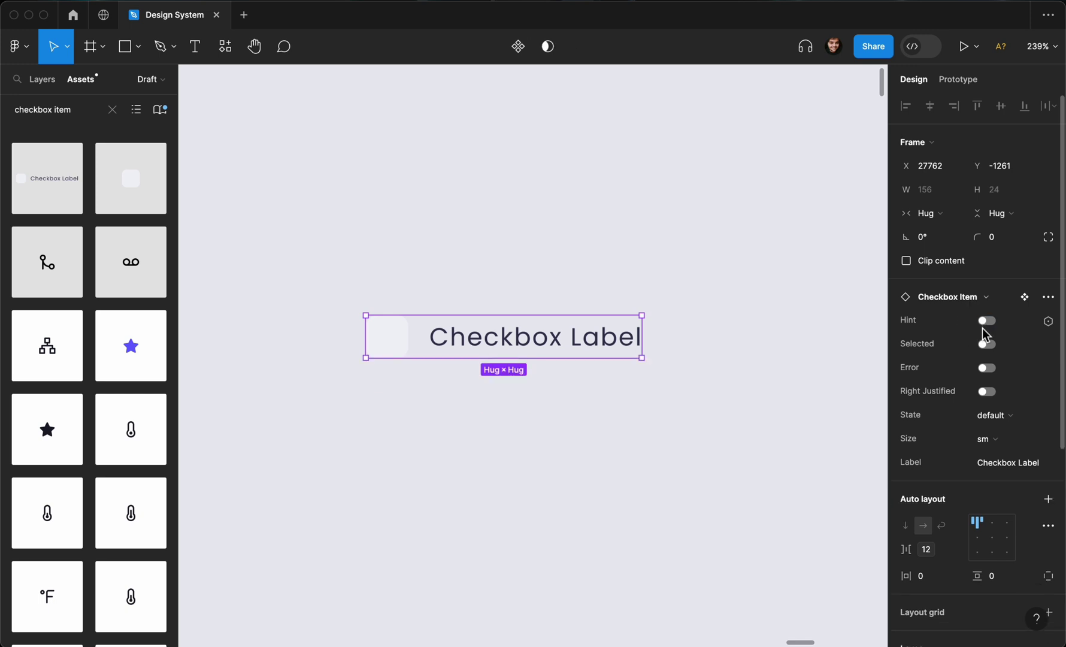
{"action": "left_click", "coordinate": [986, 345]}
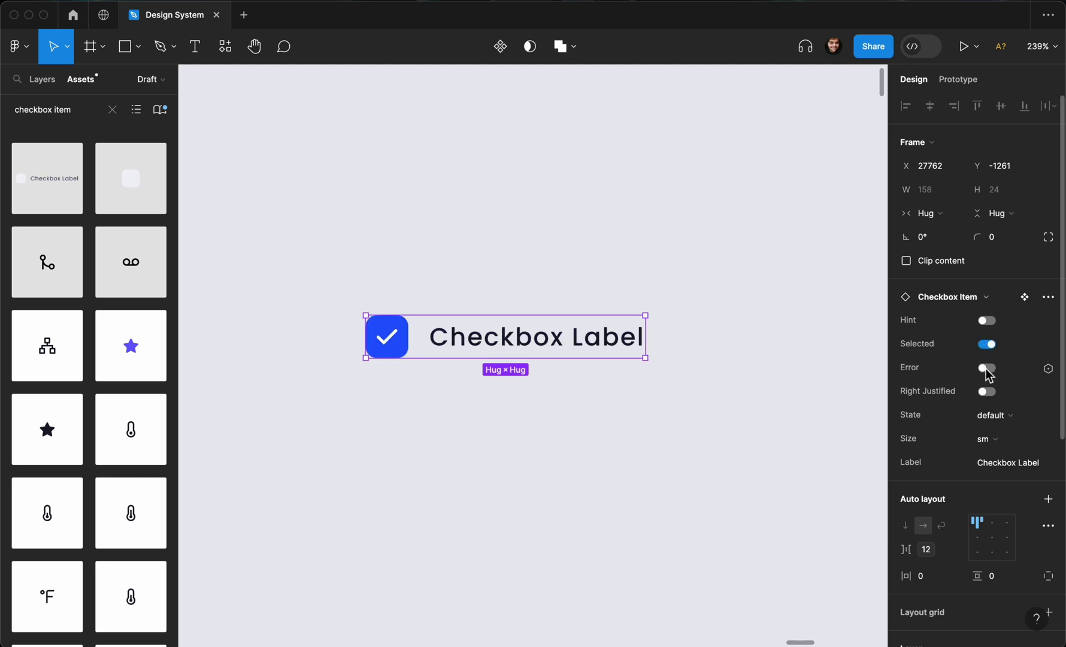
{"action": "left_click", "coordinate": [986, 370]}
{"action": "left_click", "coordinate": [986, 392]}
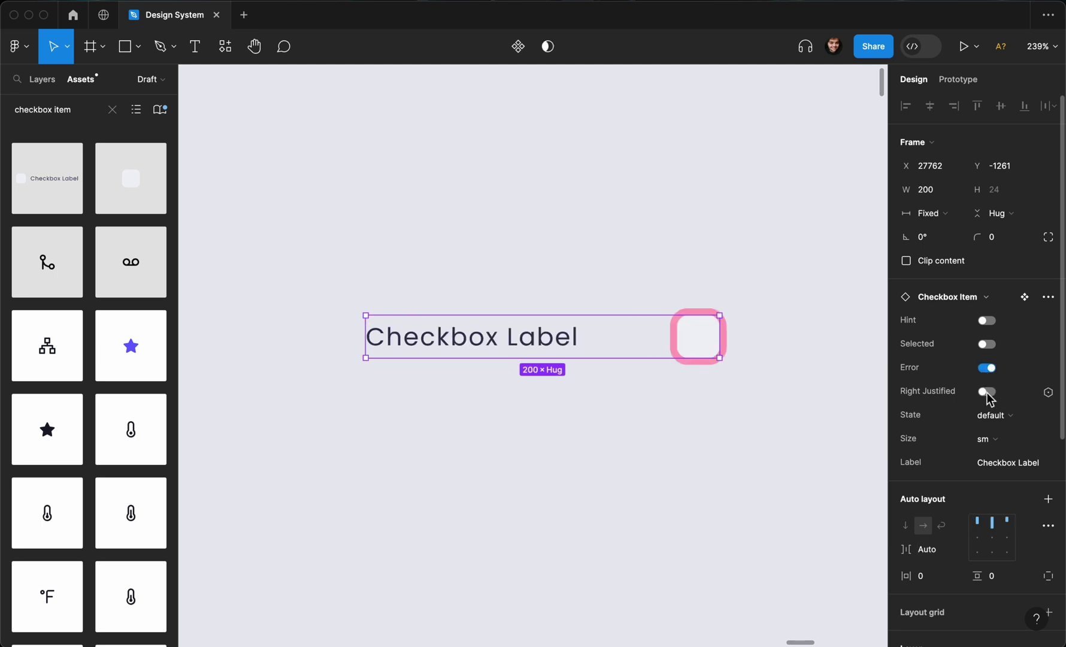
- Widen the Checkbox Item instance to 225 and turn on its Hint and Selected properties
{"action": "left_click_drag", "start_coordinate": [725, 337], "coordinate": [764, 338]}
{"action": "left_click", "coordinate": [986, 321]}
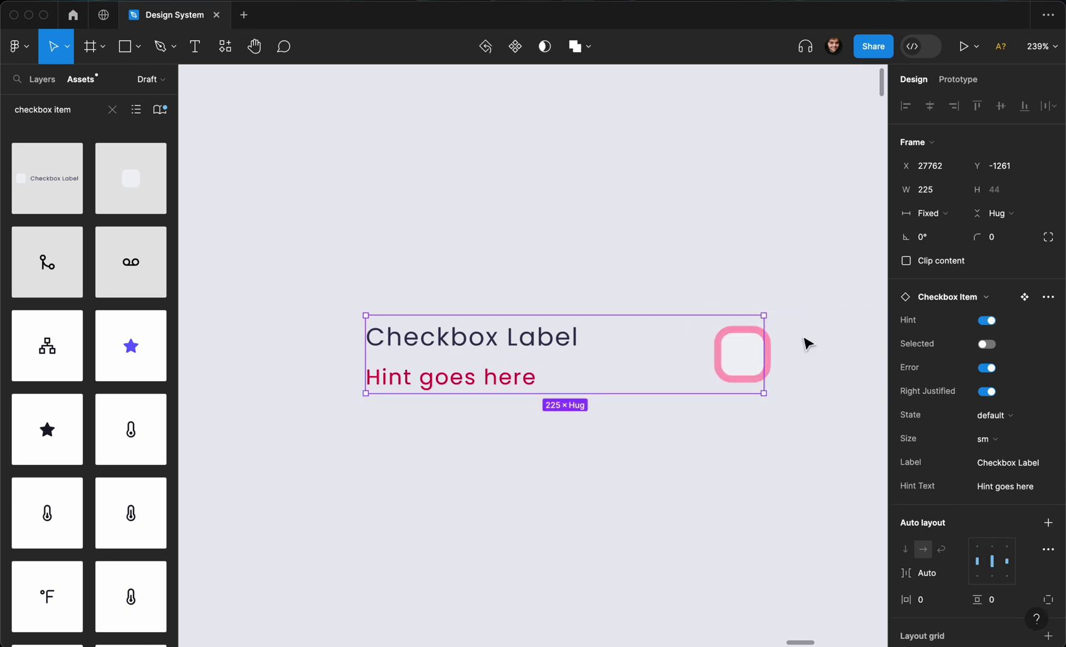
{"action": "left_click", "coordinate": [986, 344]}
- Test the instance's State property with hover, and set it to focused
{"action": "left_click", "coordinate": [978, 414]}
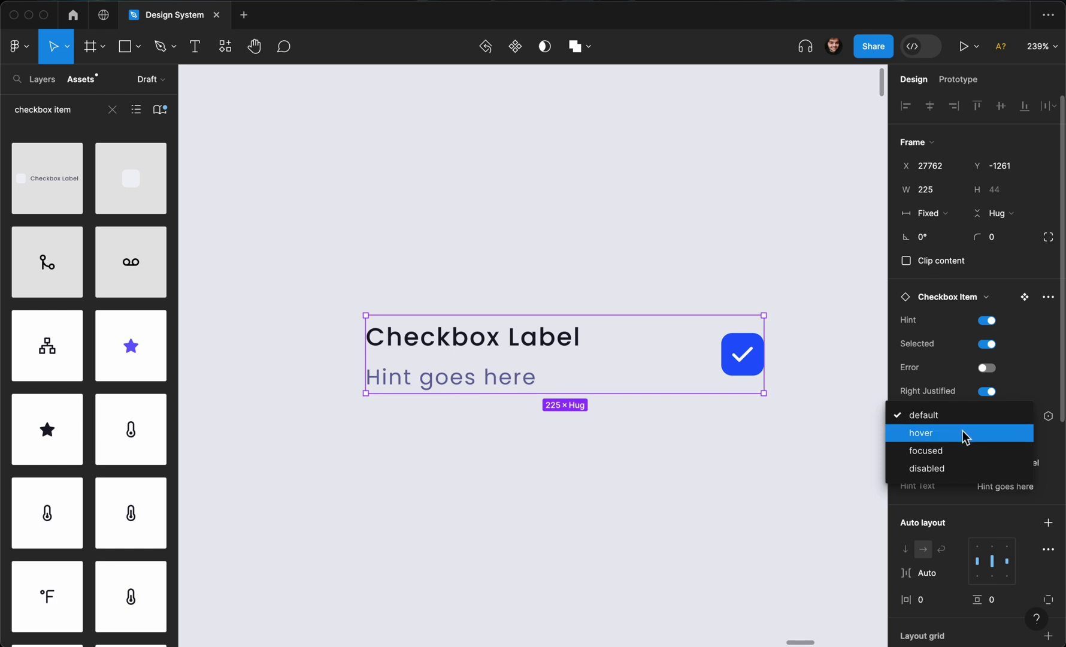
{"action": "left_click", "coordinate": [963, 433]}
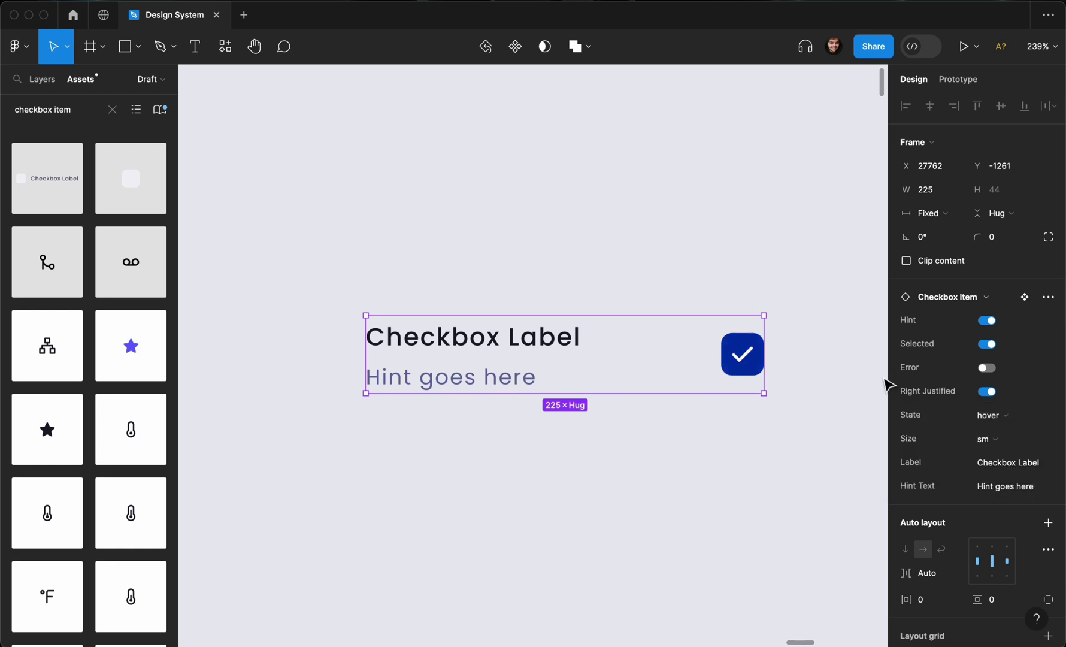
{"action": "left_click", "coordinate": [988, 414]}
{"action": "left_click", "coordinate": [980, 437]}
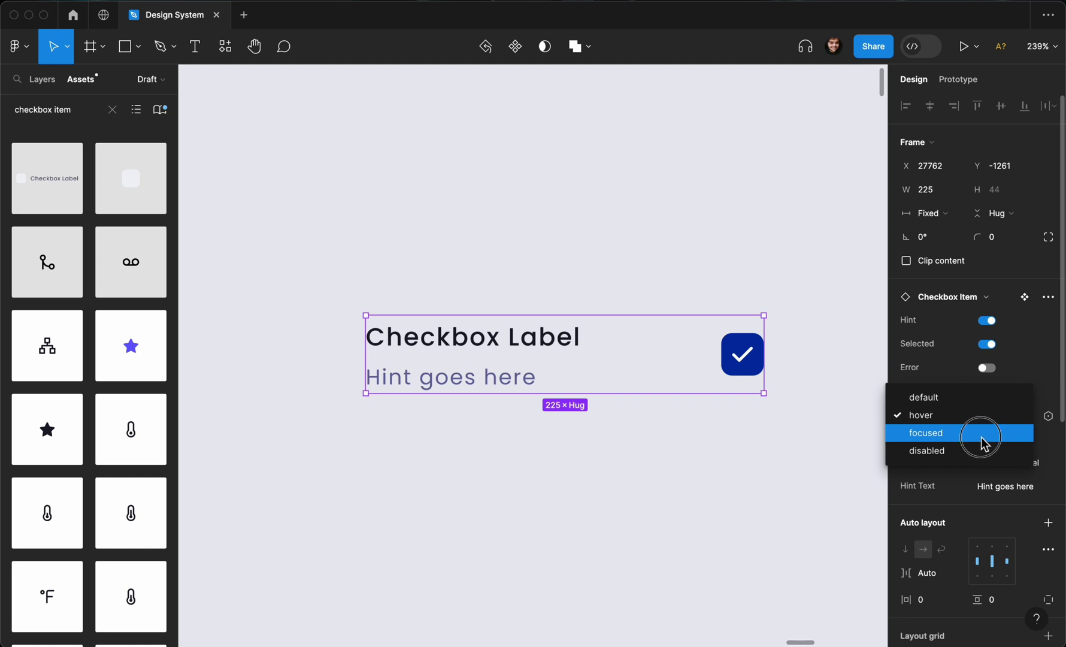
{"action": "left_click", "coordinate": [993, 422]}
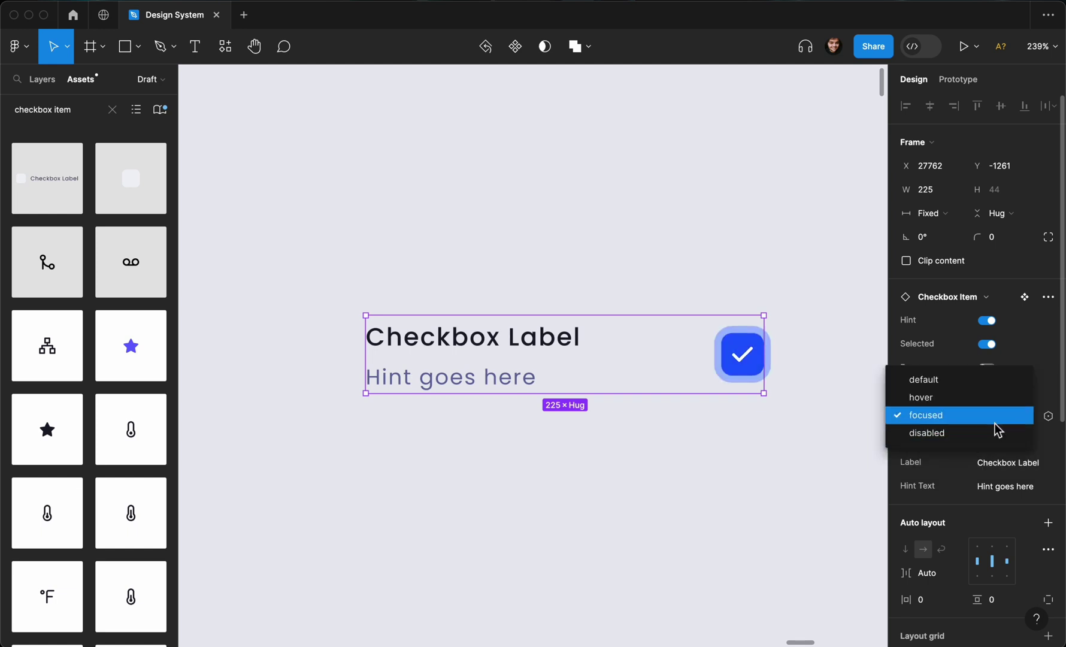
- Turn off the instance's Selected property, and switch Error on and off
{"action": "left_click", "coordinate": [994, 349]}
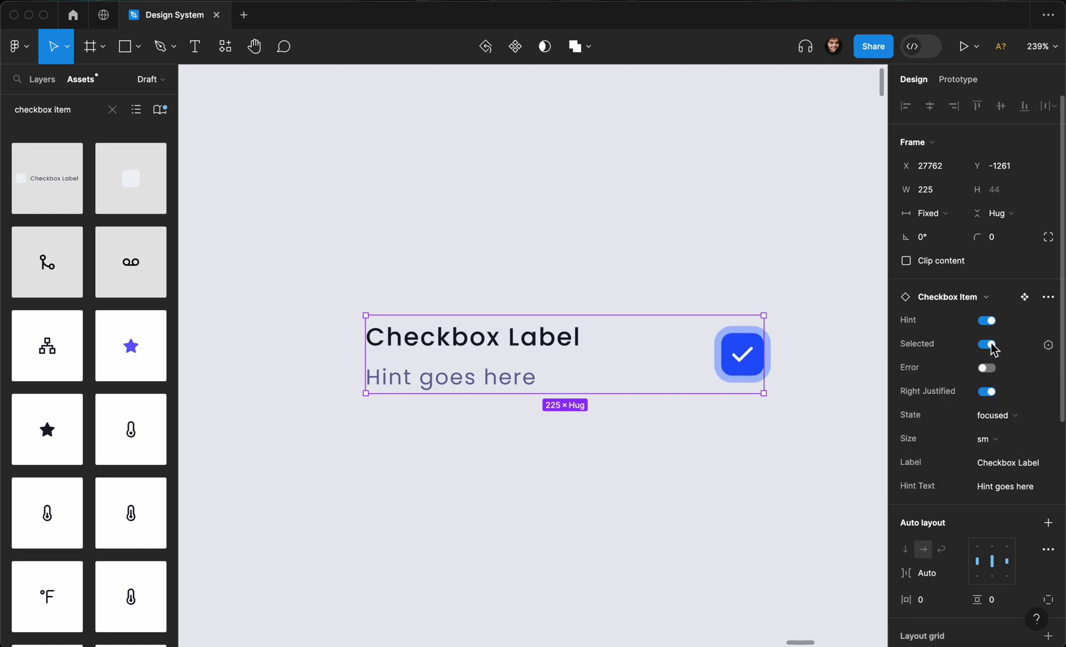
{"action": "left_click", "coordinate": [992, 349]}
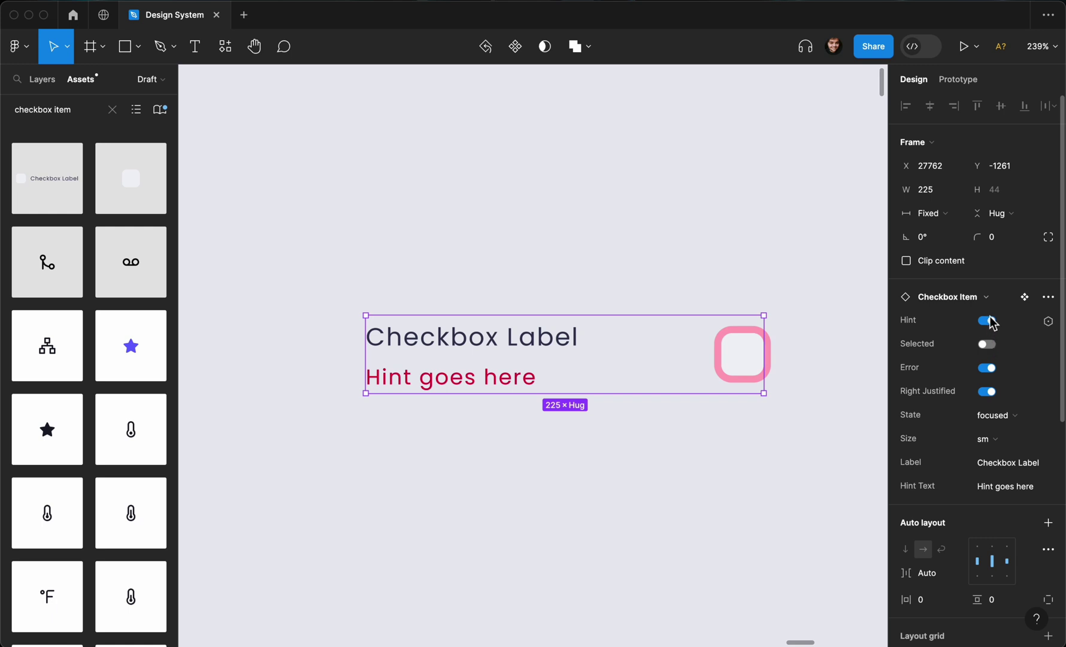
{"action": "left_click", "coordinate": [988, 368]}
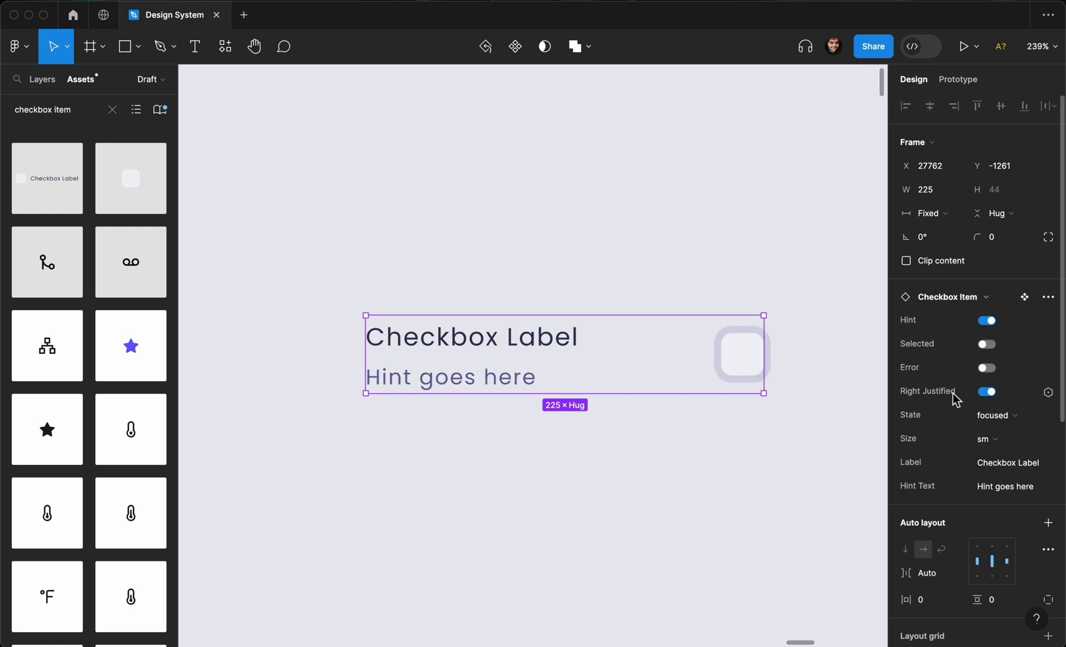
- Set the instance's label to "Private Account"
{"action": "left_click", "coordinate": [986, 465]}
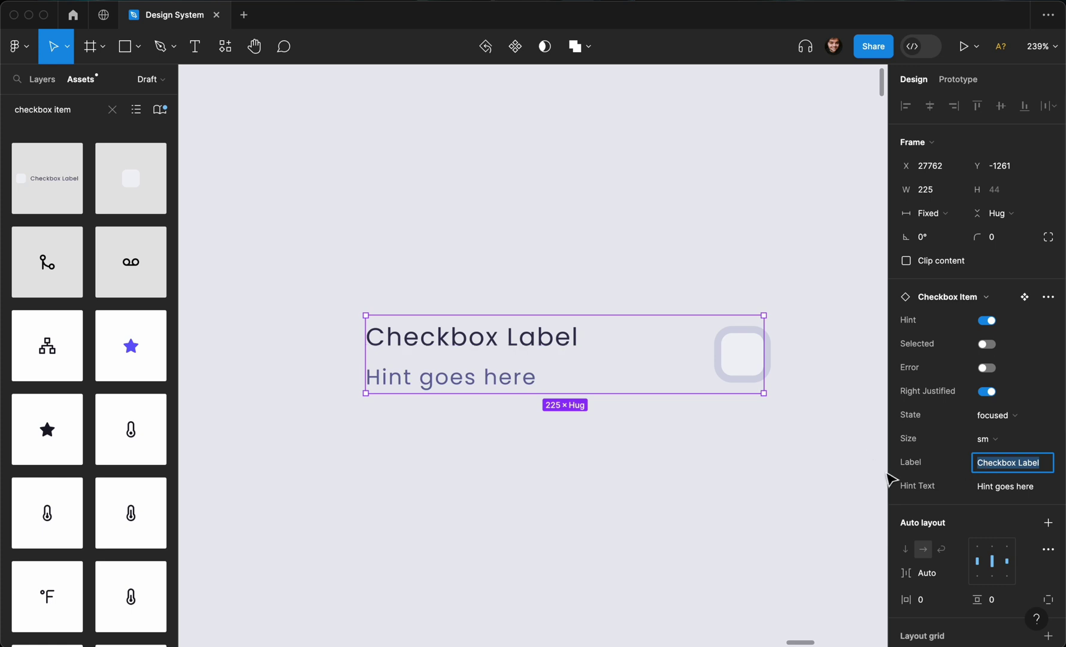
{"action": "type", "text": "Private Account"}
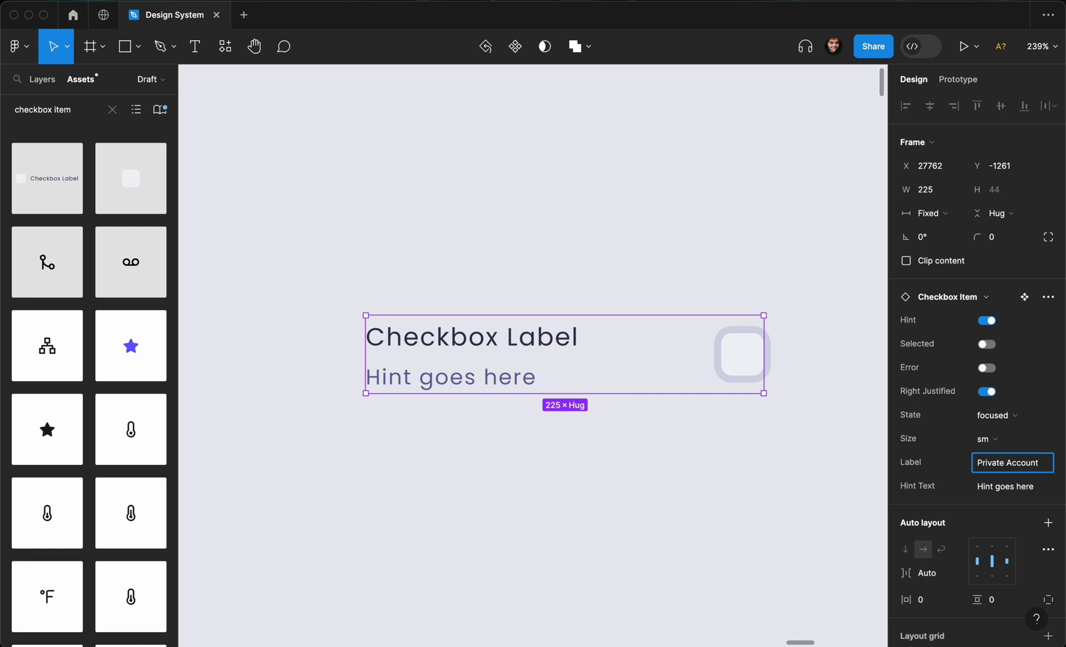
{"action": "key", "text": "Return"}
- Set the instance's hint text to "Description about privacy" and deselect the instance
{"action": "left_click", "coordinate": [997, 489]}
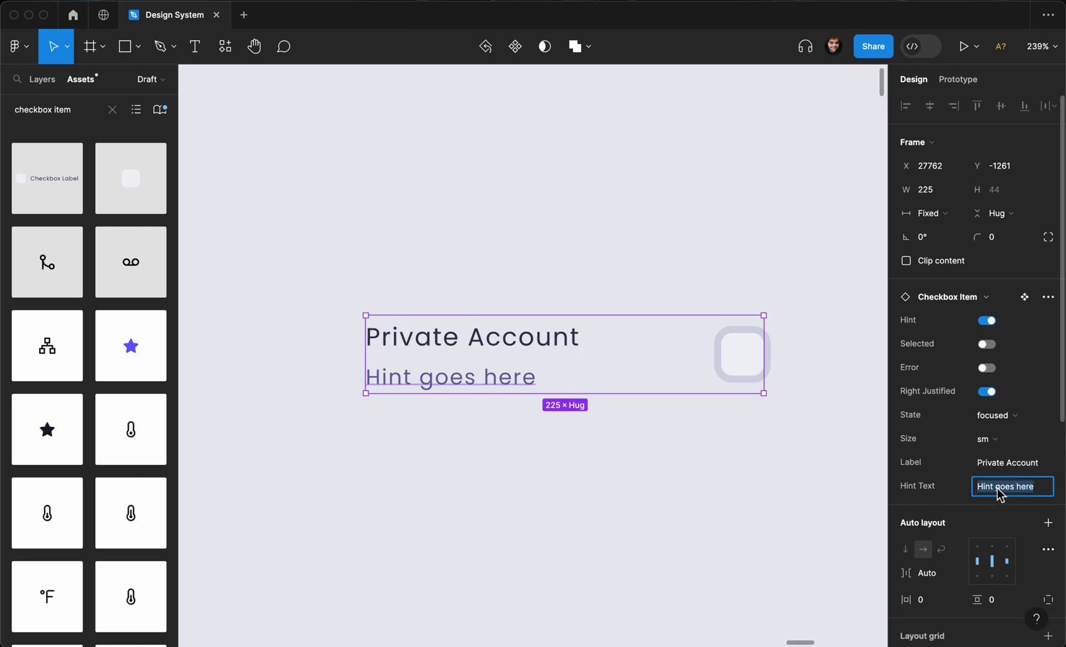
{"action": "type", "text": "Description"}
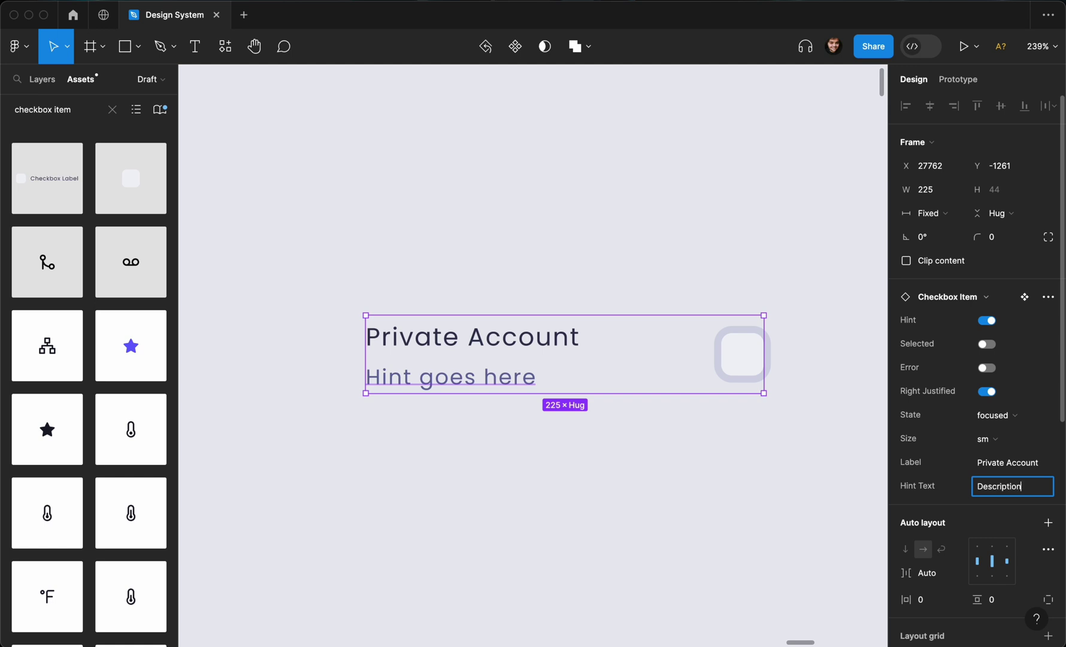
{"action": "type", "text": " about pric"}
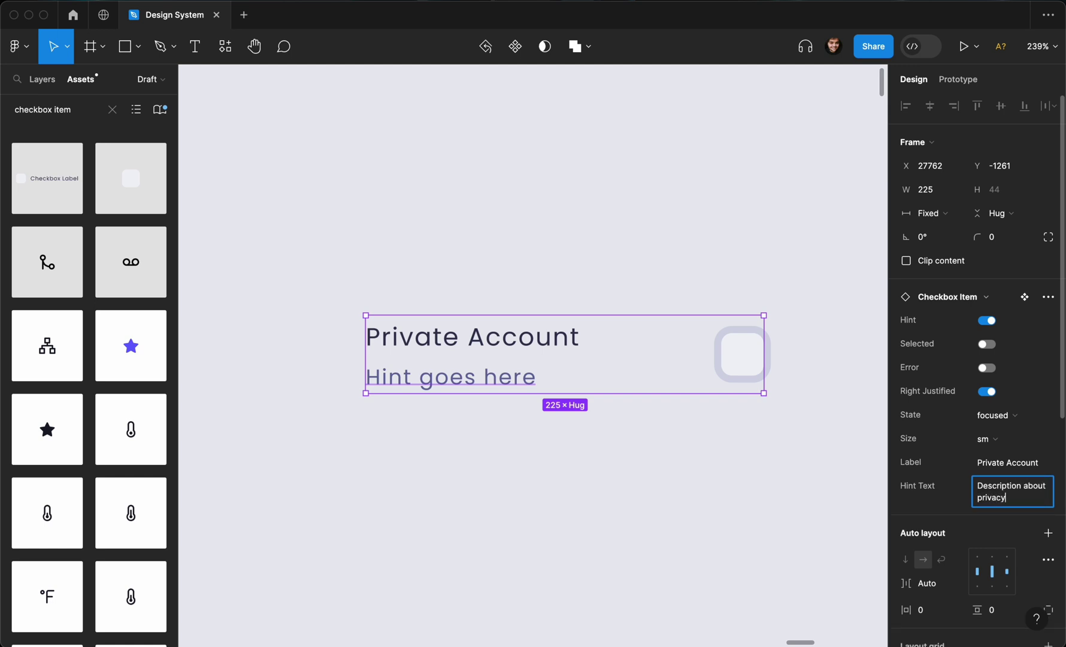
{"action": "key", "text": "Return"}
{"action": "left_click", "coordinate": [749, 278]}
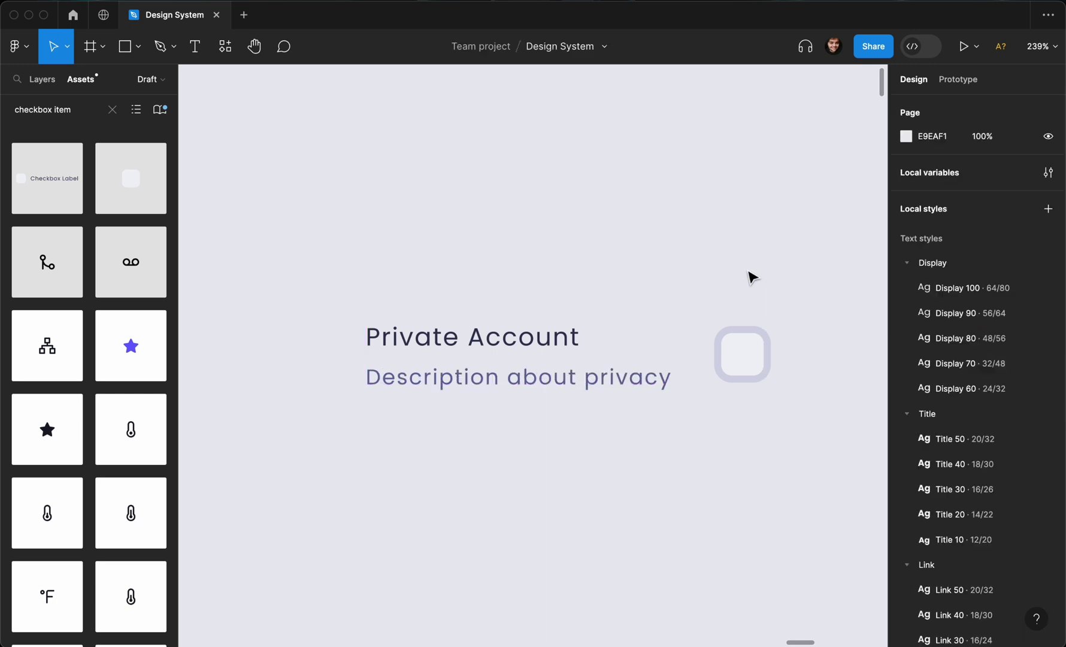
- Widen the Private Account instance to 278, and turn off its Right Justified property
{"action": "scroll", "coordinate": [745, 311], "scroll_direction": "down", "scroll_amount": 5}
{"action": "left_click", "coordinate": [742, 346]}
{"action": "left_click_drag", "start_coordinate": [756, 333], "coordinate": [813, 329]}
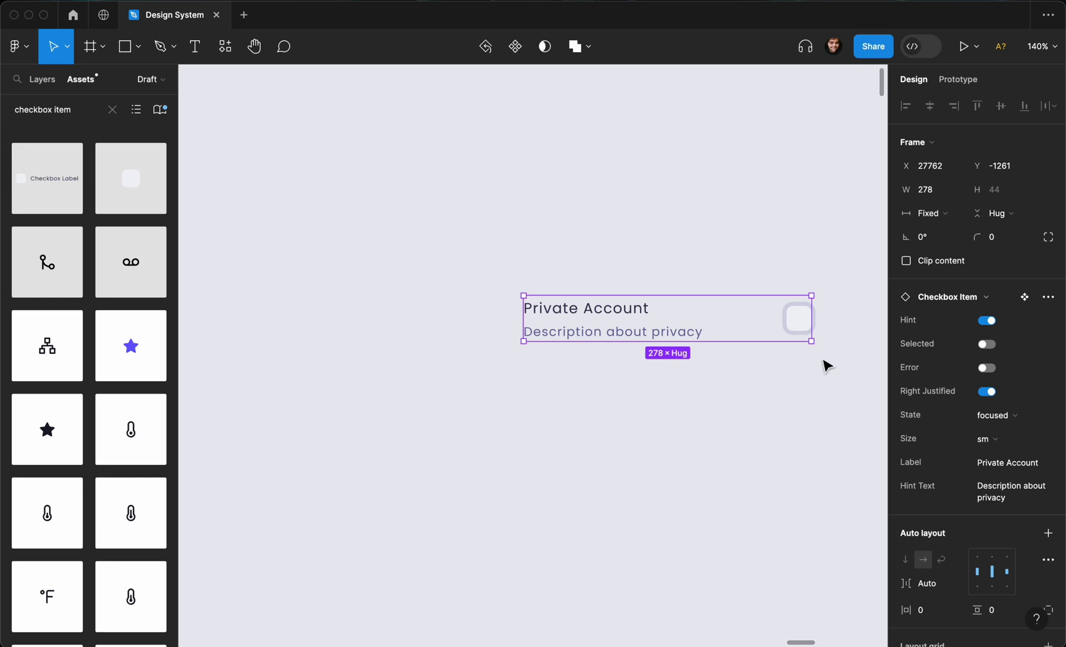
{"action": "left_click", "coordinate": [987, 392]}
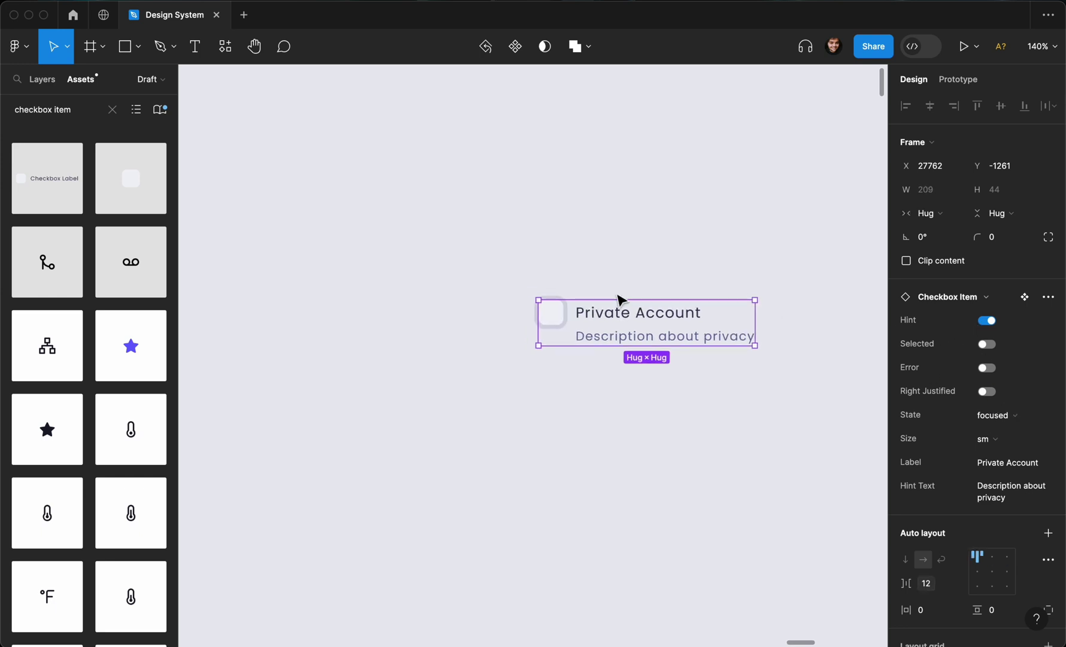
{"action": "scroll", "coordinate": [619, 300], "scroll_direction": "up", "scroll_amount": 3}
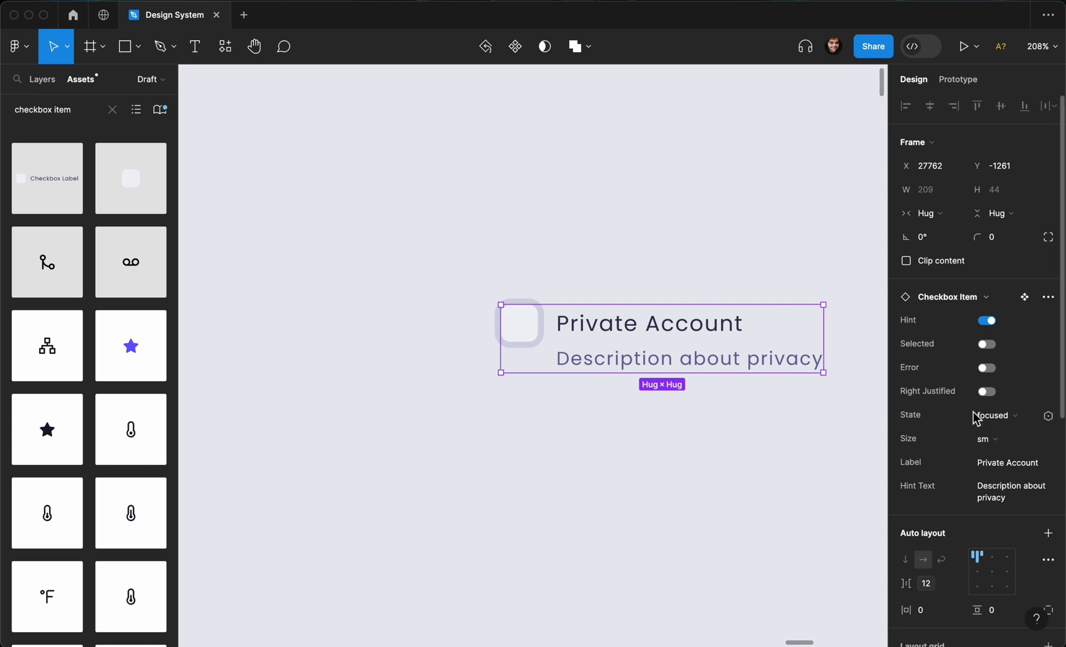
- Test the instance's Size property with md, and set it to lg
{"action": "left_click", "coordinate": [989, 440]}
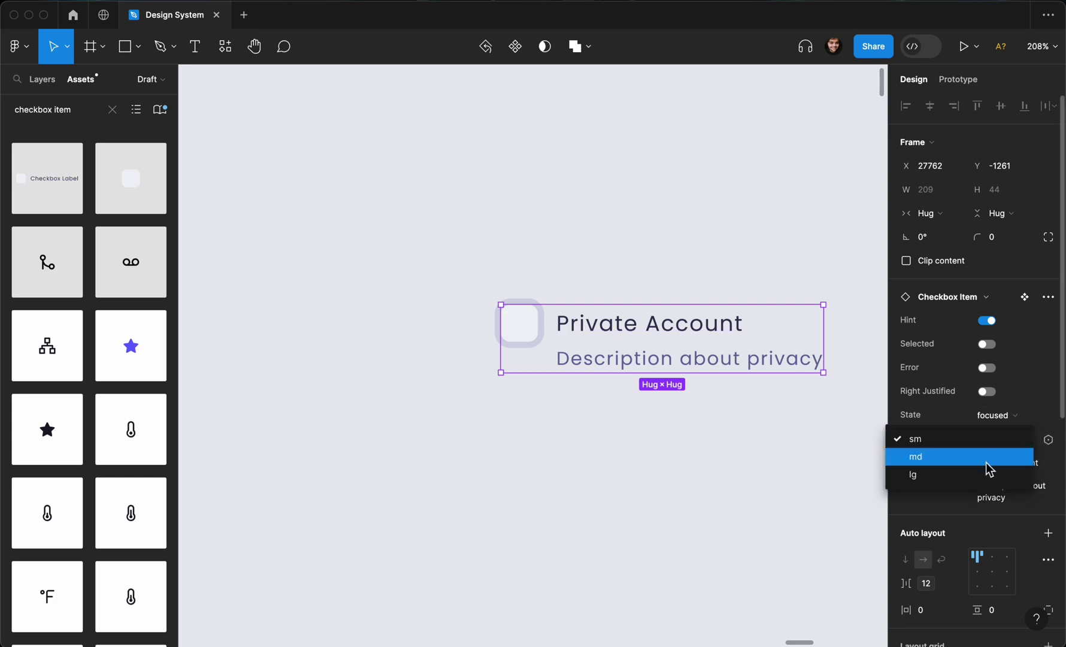
{"action": "left_click", "coordinate": [989, 461]}
{"action": "left_click", "coordinate": [1010, 441]}
{"action": "left_click", "coordinate": [1008, 459]}
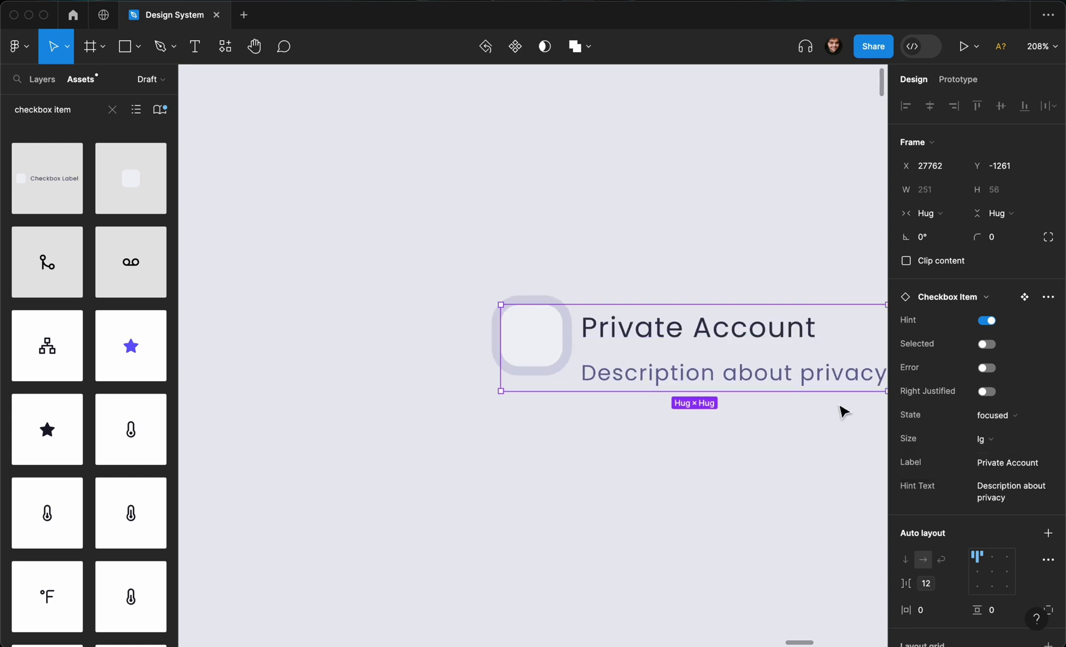
- Select all lg variants that are not right-justified in the Checkbox Item set and apply the lg spacing variable (16) to their gap
{"action": "scroll", "coordinate": [859, 396], "scroll_direction": "right", "scroll_amount": 3}
{"action": "scroll", "coordinate": [652, 336], "scroll_direction": "down", "scroll_amount": 10}
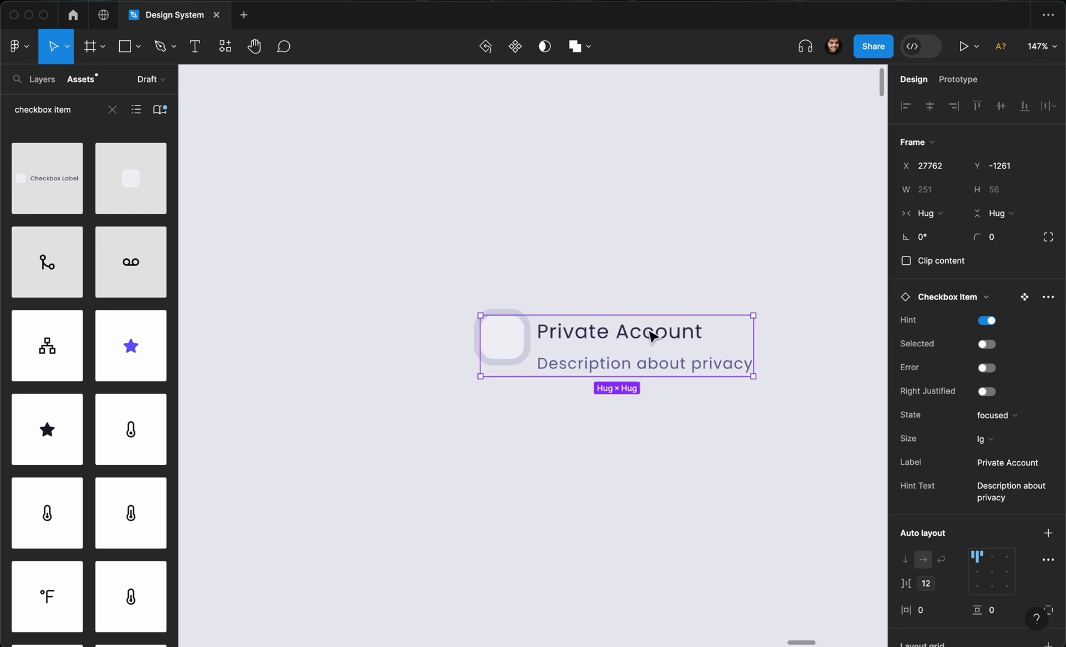
{"action": "scroll", "coordinate": [650, 335], "scroll_direction": "down", "scroll_amount": 6}
{"action": "scroll", "coordinate": [651, 338], "scroll_direction": "down", "scroll_amount": 2}
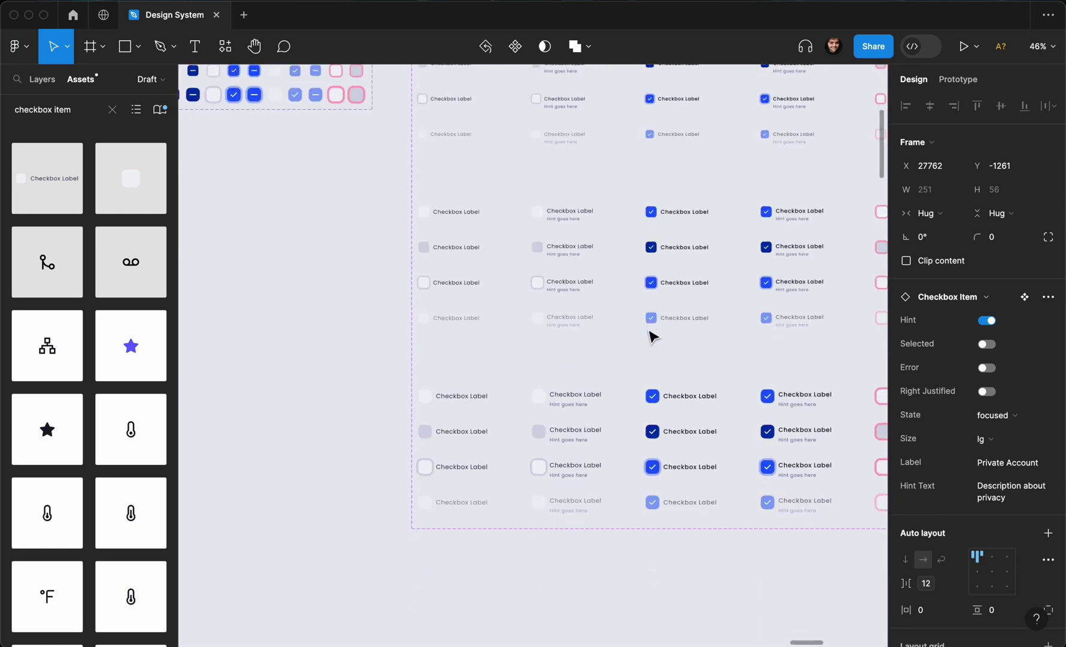
{"action": "scroll", "coordinate": [653, 339], "scroll_direction": "down", "scroll_amount": 4}
{"action": "left_click_drag", "start_coordinate": [293, 317], "coordinate": [629, 323]}
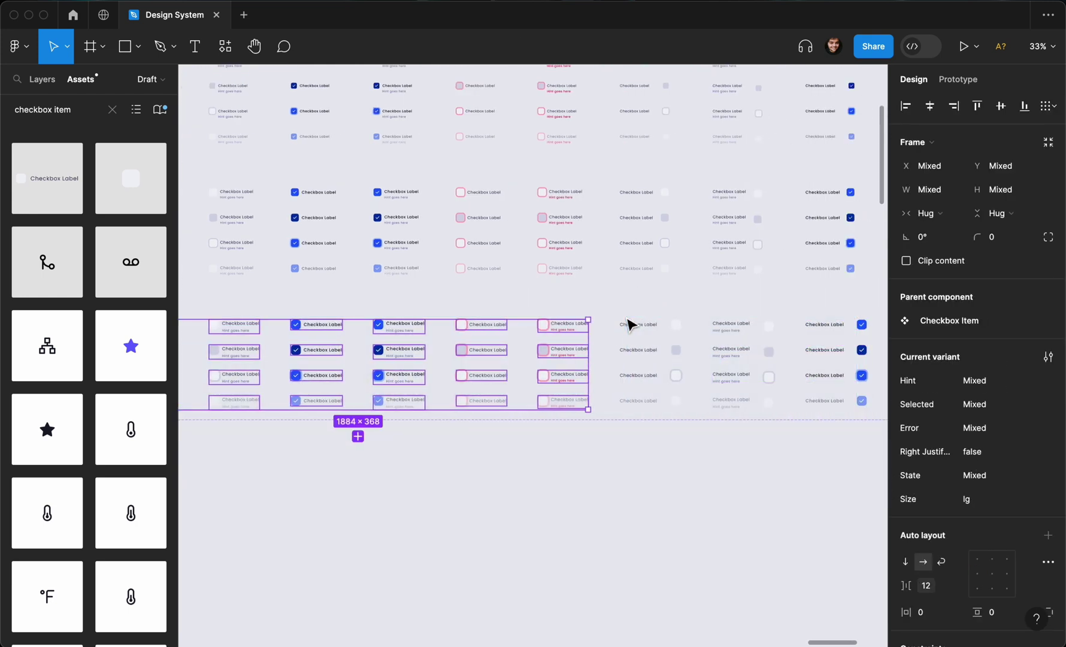
{"action": "scroll", "coordinate": [629, 323], "scroll_direction": "up", "scroll_amount": 3}
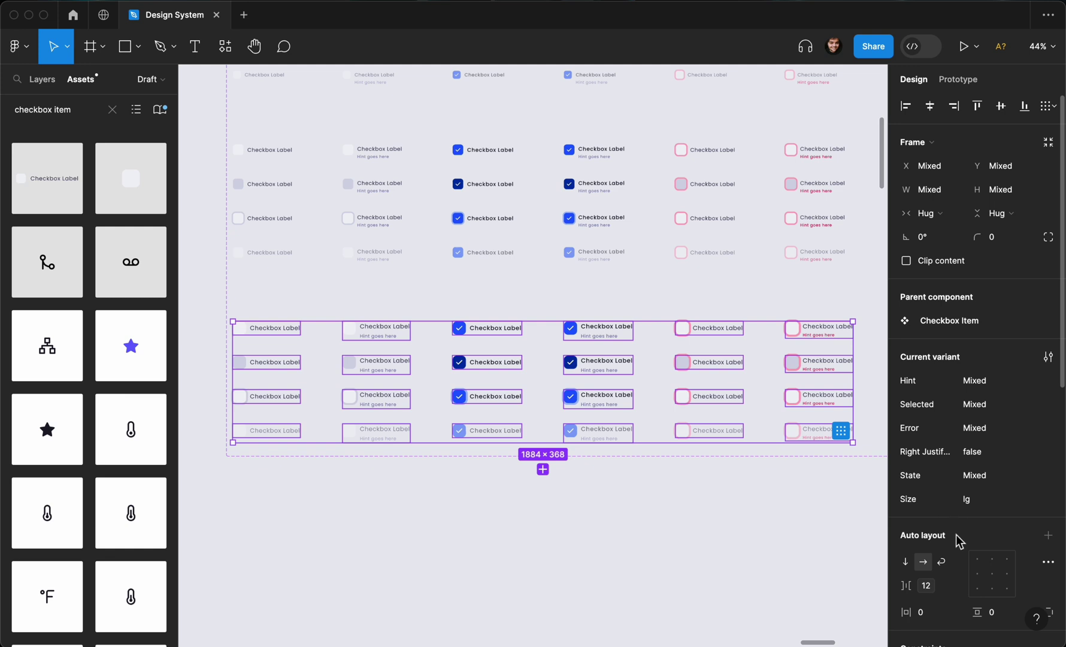
{"action": "left_click", "coordinate": [956, 586]}
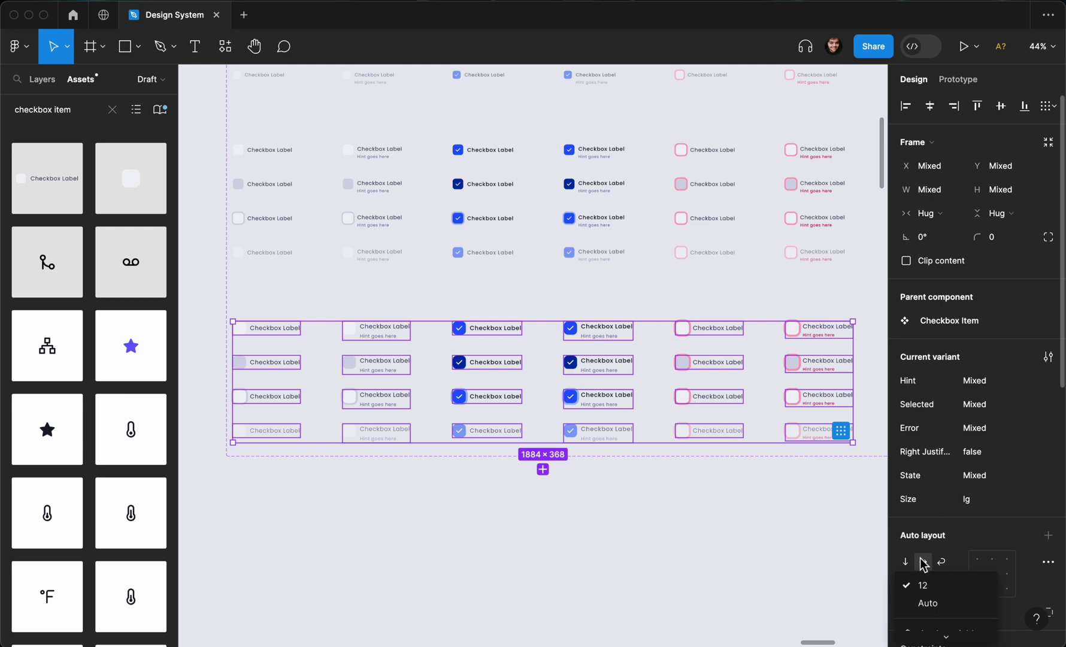
{"action": "left_click", "coordinate": [931, 625]}
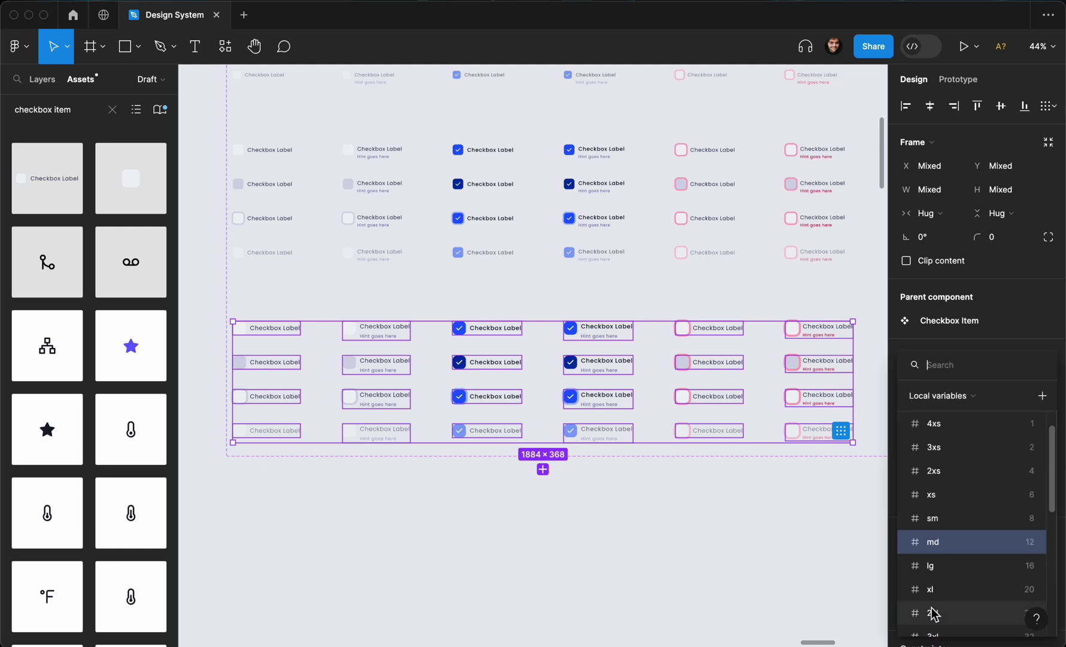
{"action": "left_click", "coordinate": [936, 565]}
- Apply the xl spacing variable (20) to the gap of the selected lg variants
{"action": "scroll", "coordinate": [749, 389], "scroll_direction": "up", "scroll_amount": 3}
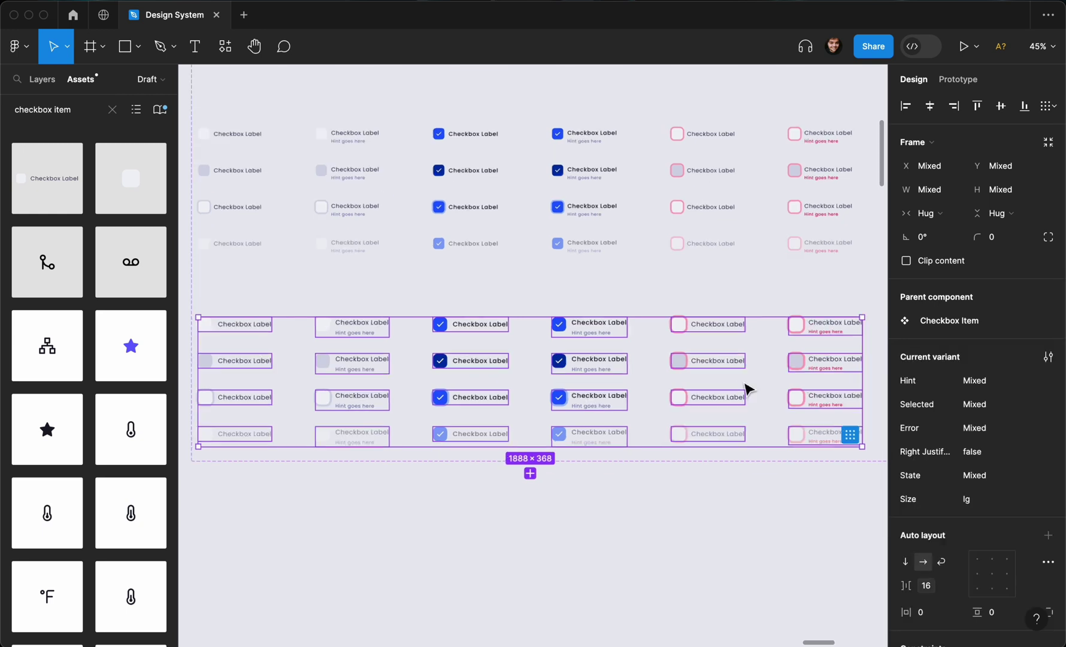
{"action": "left_click", "coordinate": [953, 588]}
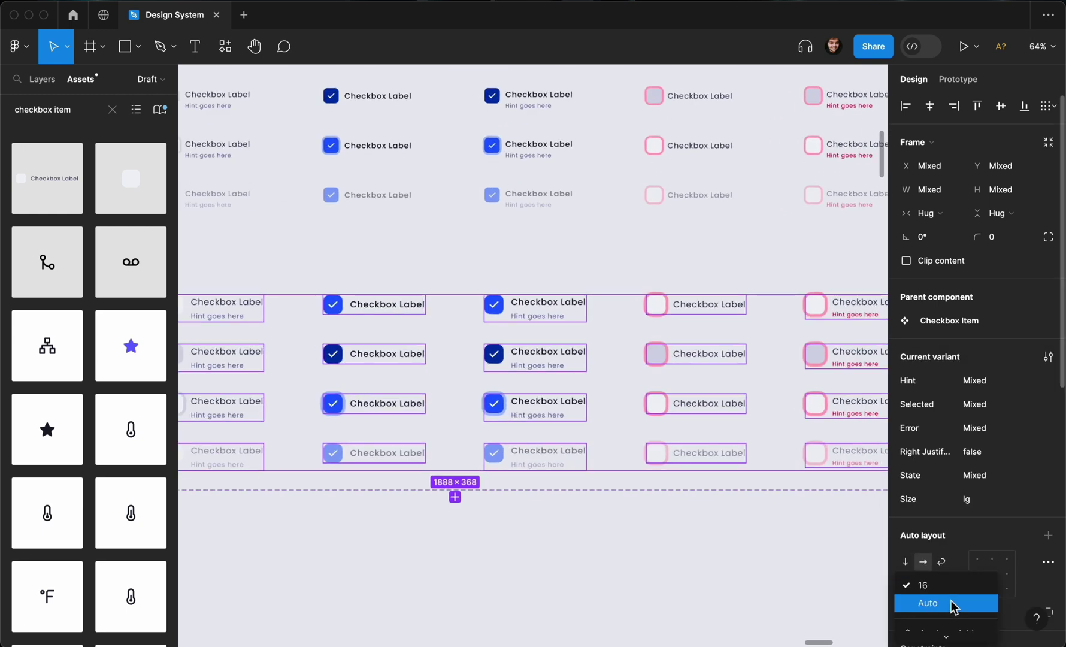
{"action": "left_click", "coordinate": [951, 625]}
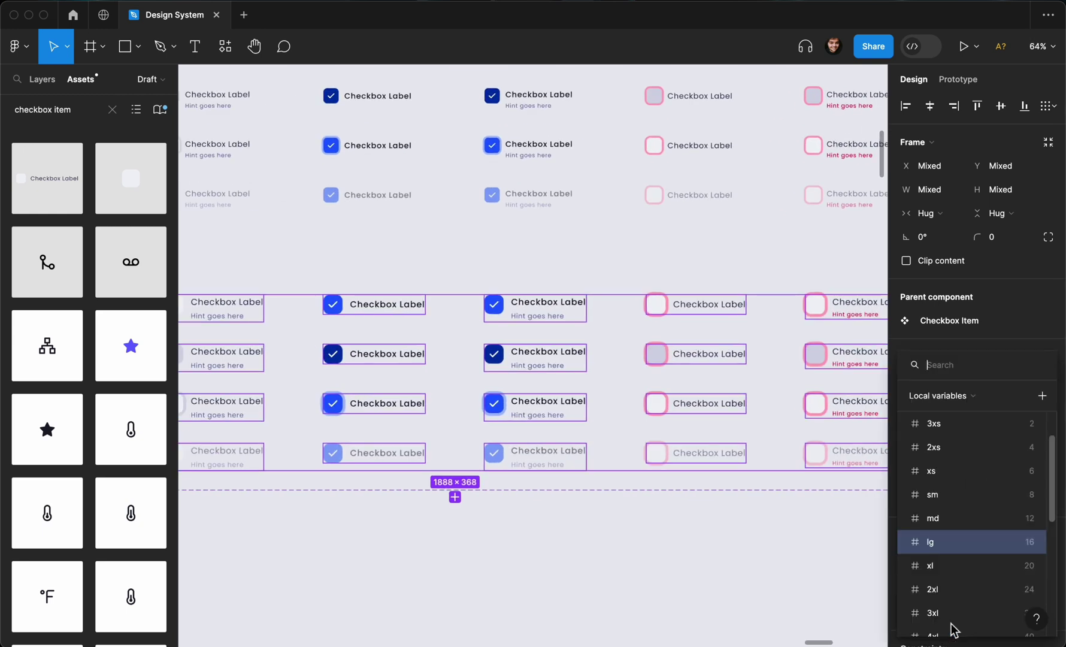
{"action": "left_click", "coordinate": [953, 569]}
- Select all md variants that are not right-justified and apply the lg spacing variable (16) to their gap
{"action": "scroll", "coordinate": [730, 428], "scroll_direction": "down", "scroll_amount": 3}
{"action": "scroll", "coordinate": [542, 337], "scroll_direction": "down", "scroll_amount": 1}
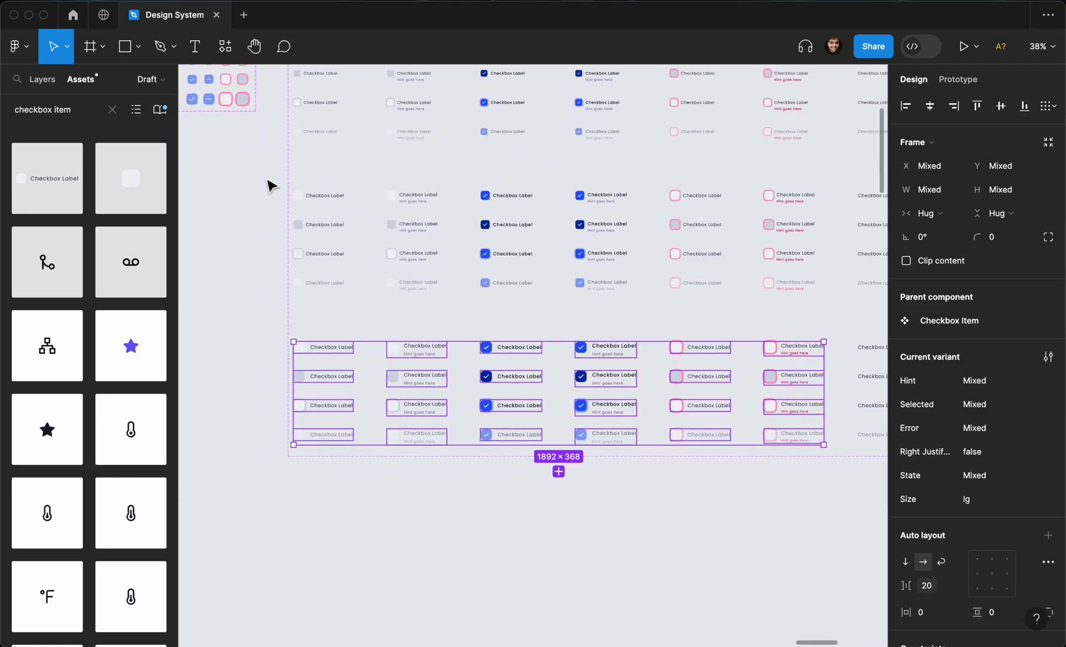
{"action": "left_click_drag", "start_coordinate": [257, 171], "coordinate": [799, 313]}
{"action": "scroll", "coordinate": [972, 418], "scroll_direction": "down", "scroll_amount": 1}
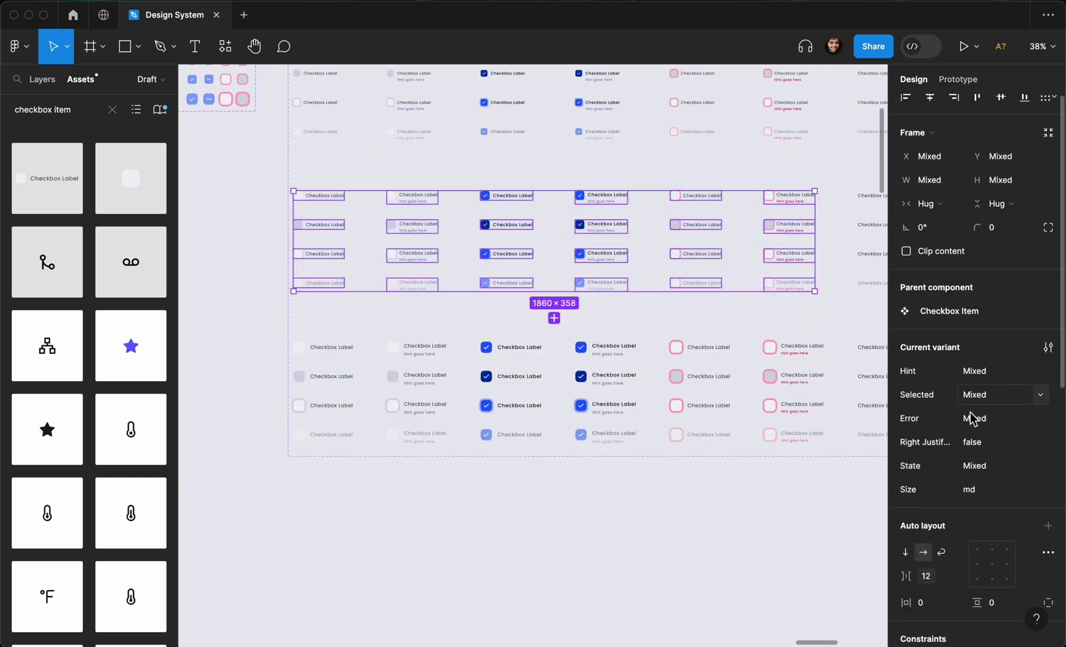
{"action": "scroll", "coordinate": [968, 416], "scroll_direction": "down", "scroll_amount": 5}
{"action": "scroll", "coordinate": [968, 384], "scroll_direction": "up", "scroll_amount": 2}
{"action": "left_click", "coordinate": [953, 341]}
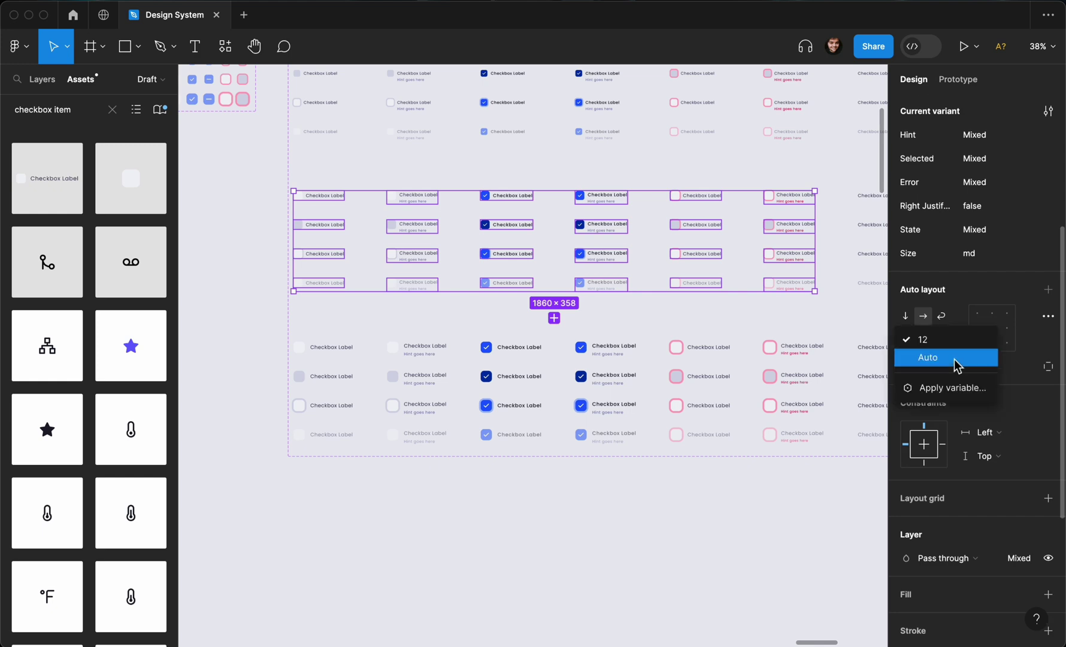
{"action": "left_click", "coordinate": [958, 387]}
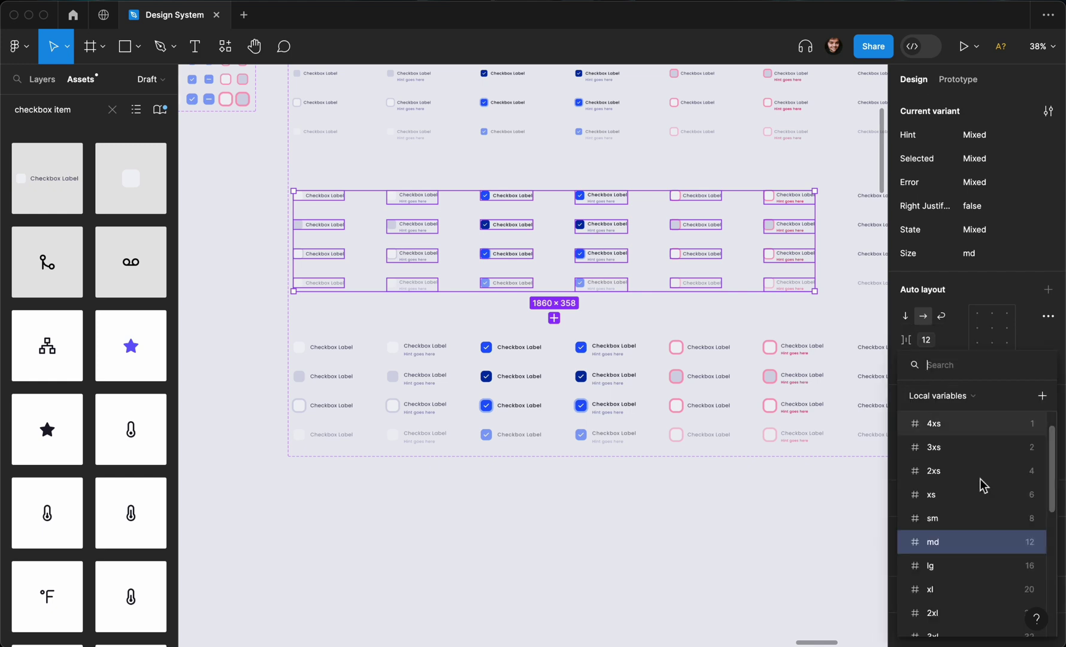
{"action": "left_click", "coordinate": [996, 565]}
{"action": "key", "text": "Escape"}
- Set the Size property of the Private Account checkbox item instance to md
{"action": "scroll", "coordinate": [725, 483], "scroll_direction": "down", "scroll_amount": 2}
{"action": "scroll", "coordinate": [725, 483], "scroll_direction": "up", "scroll_amount": 5}
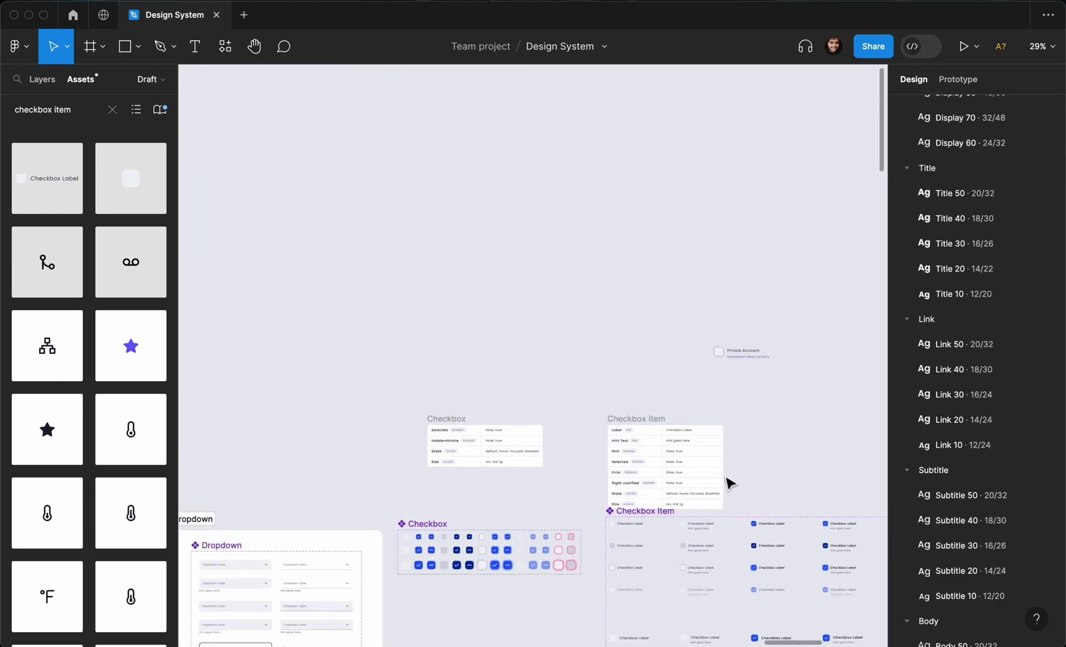
{"action": "scroll", "coordinate": [726, 482], "scroll_direction": "up", "scroll_amount": 8}
{"action": "left_click", "coordinate": [661, 282]}
{"action": "scroll", "coordinate": [777, 271], "scroll_direction": "up", "scroll_amount": 4}
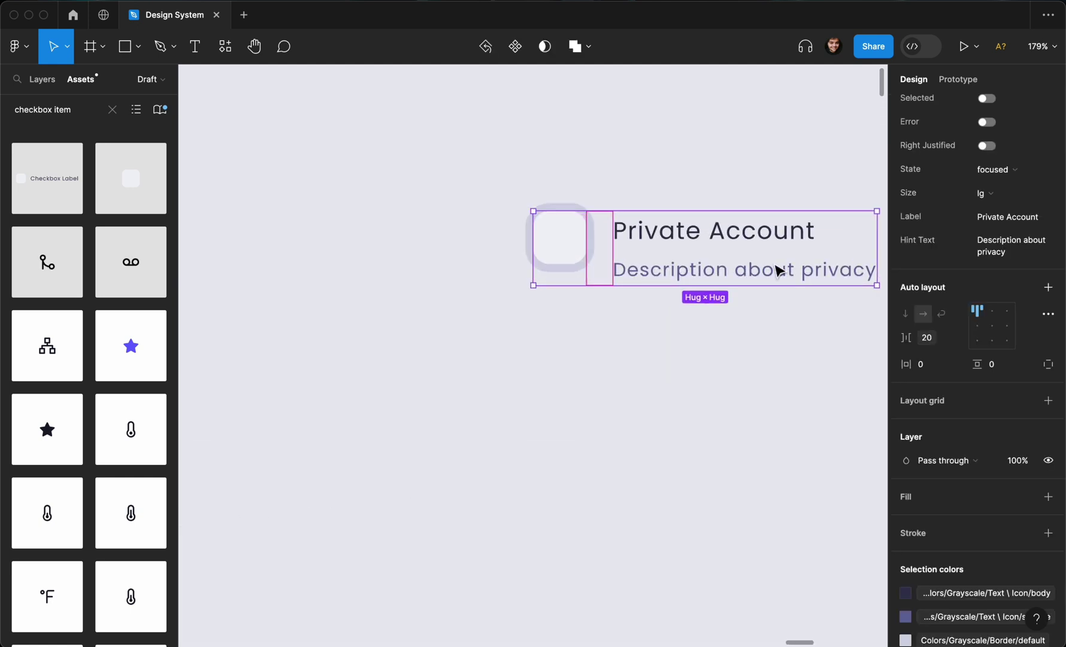
{"action": "scroll", "coordinate": [968, 344], "scroll_direction": "up", "scroll_amount": 5}
{"action": "left_click", "coordinate": [988, 446]}
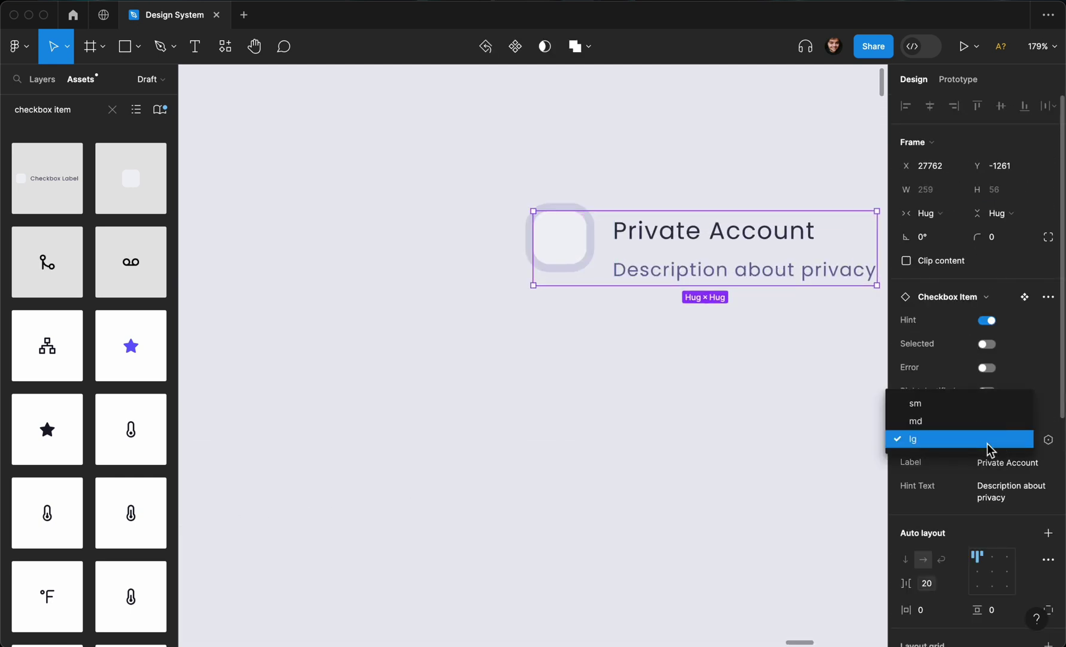
{"action": "left_click", "coordinate": [919, 419]}
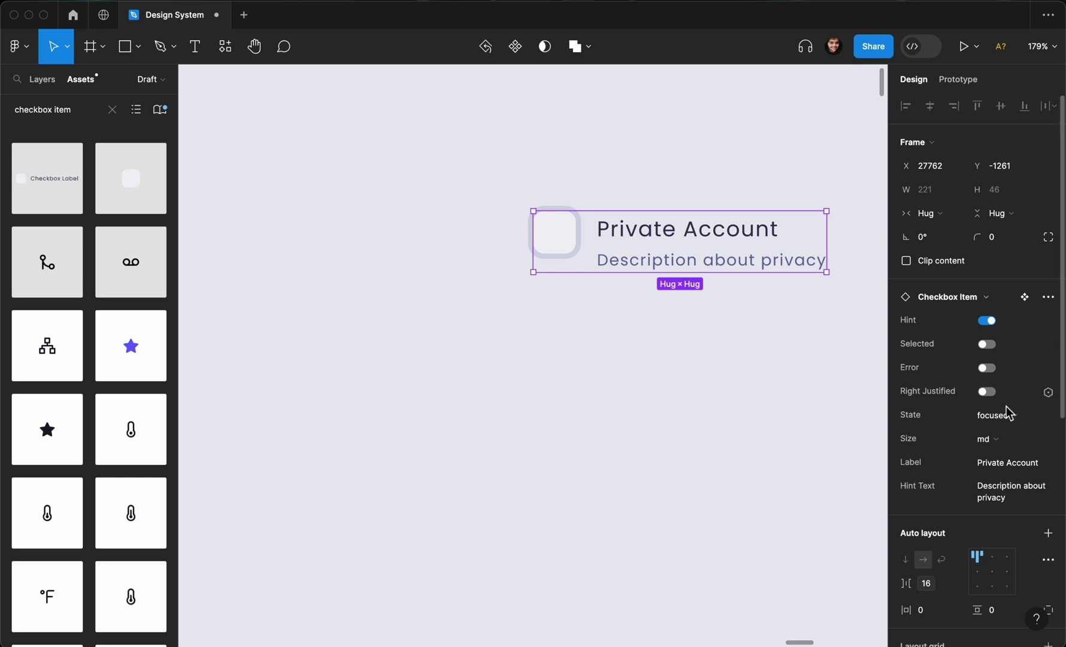
- Turn on Selected and turn off Hint for the Private Account instance, and deselect it
{"action": "left_click", "coordinate": [986, 346]}
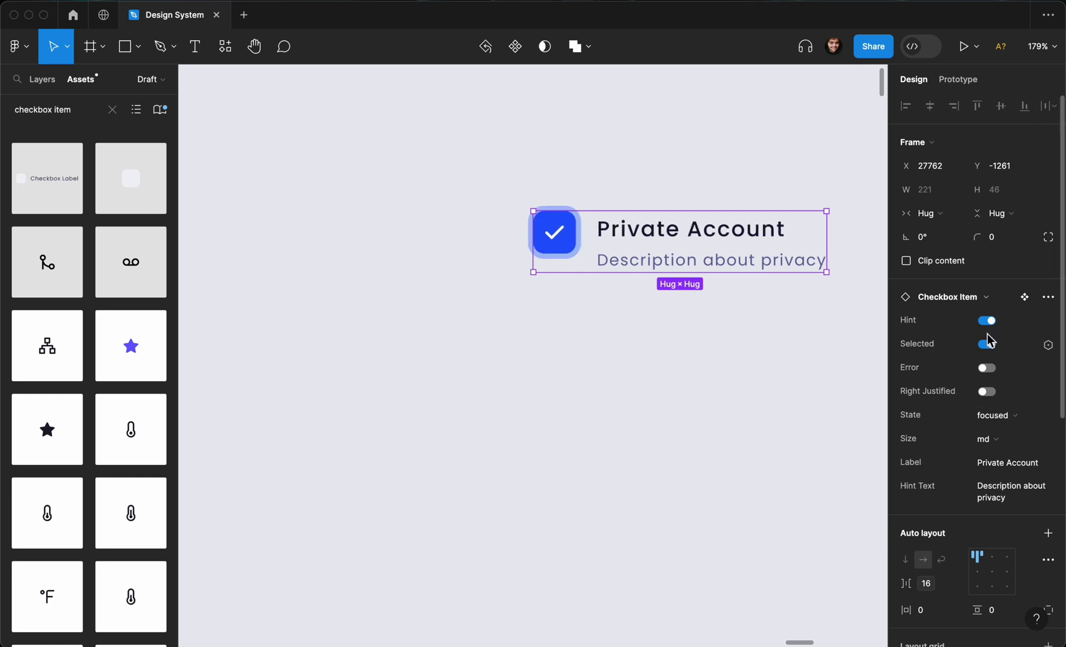
{"action": "left_click", "coordinate": [988, 323]}
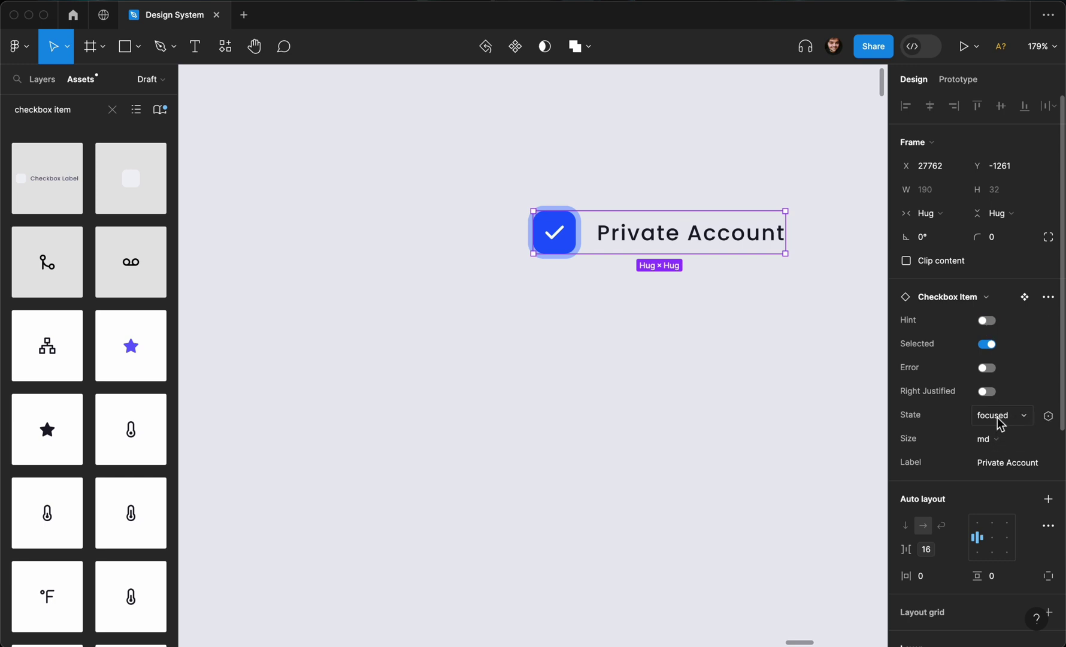
{"action": "left_click", "coordinate": [785, 352]}
{"action": "scroll", "coordinate": [785, 352], "scroll_direction": "right", "scroll_amount": 2}
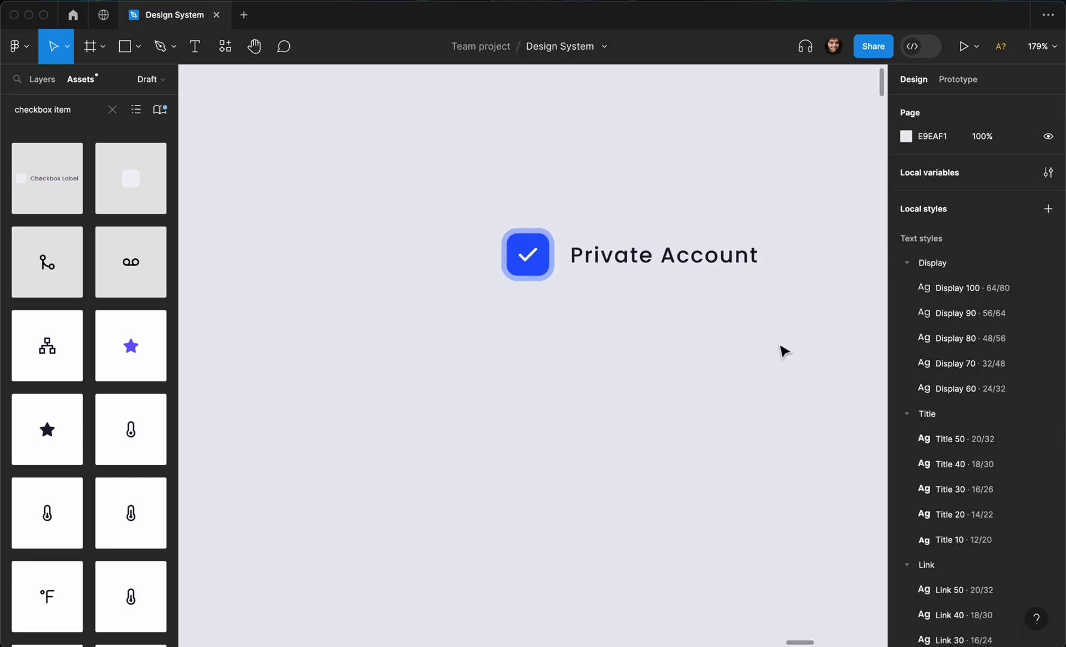
- Review the design system canvas from the checkbox components through Dropdown, Inputs, Buttons, Effects, Color Tokens and Typography to Colors
{"action": "scroll", "coordinate": [697, 298], "scroll_direction": "down", "scroll_amount": 3}
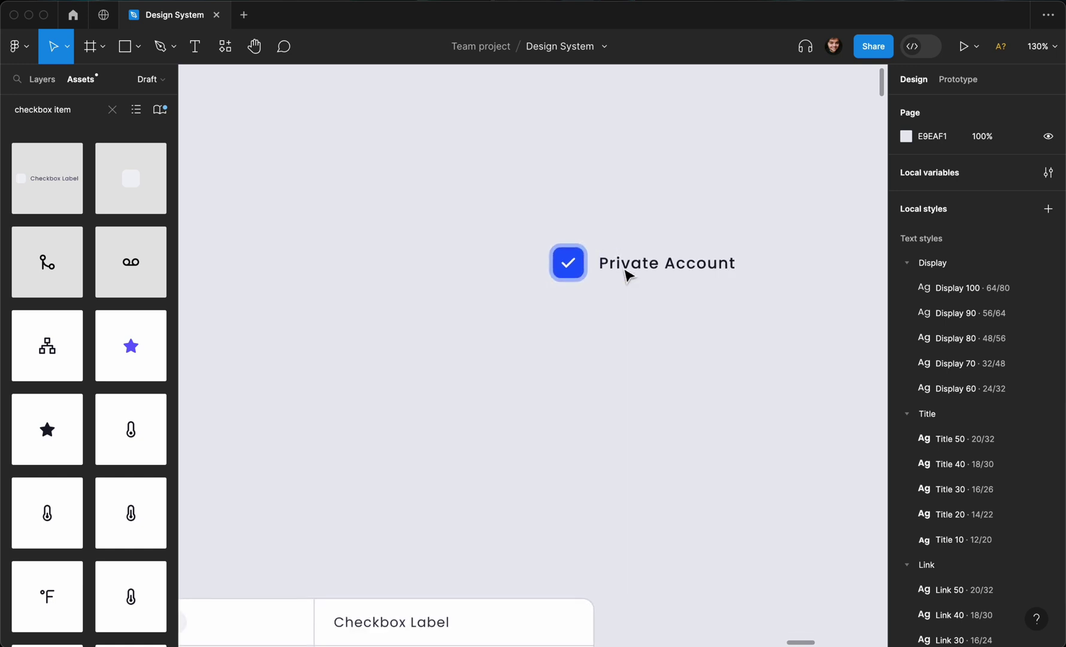
{"action": "scroll", "coordinate": [550, 265], "scroll_direction": "down", "scroll_amount": 5}
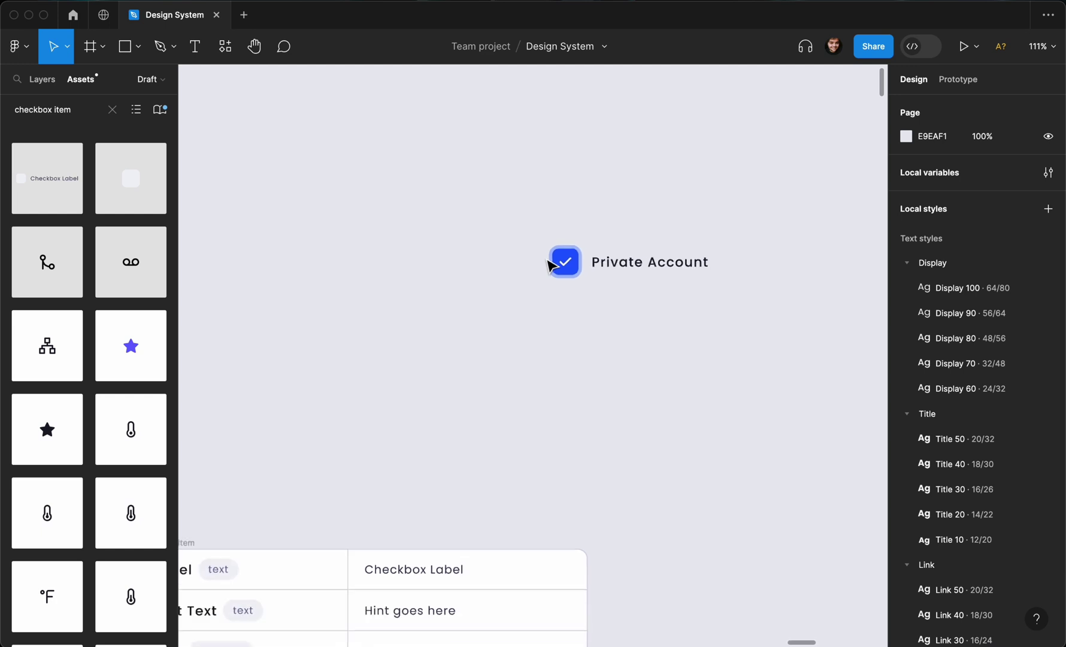
{"action": "scroll", "coordinate": [549, 265], "scroll_direction": "down", "scroll_amount": 10}
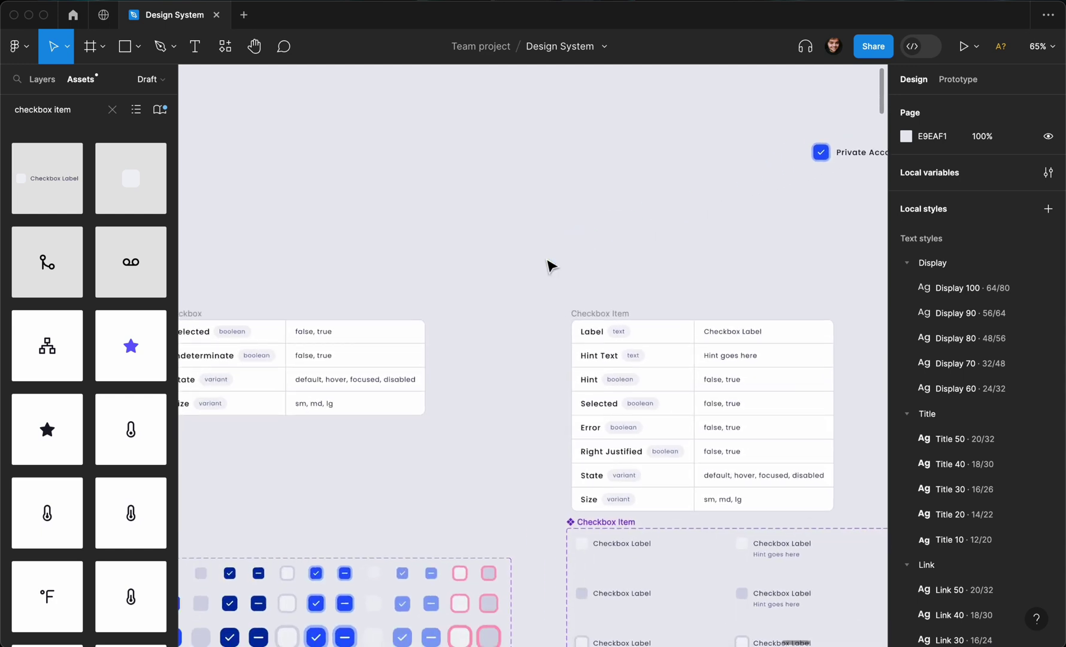
{"action": "scroll", "coordinate": [549, 264], "scroll_direction": "down", "scroll_amount": 6}
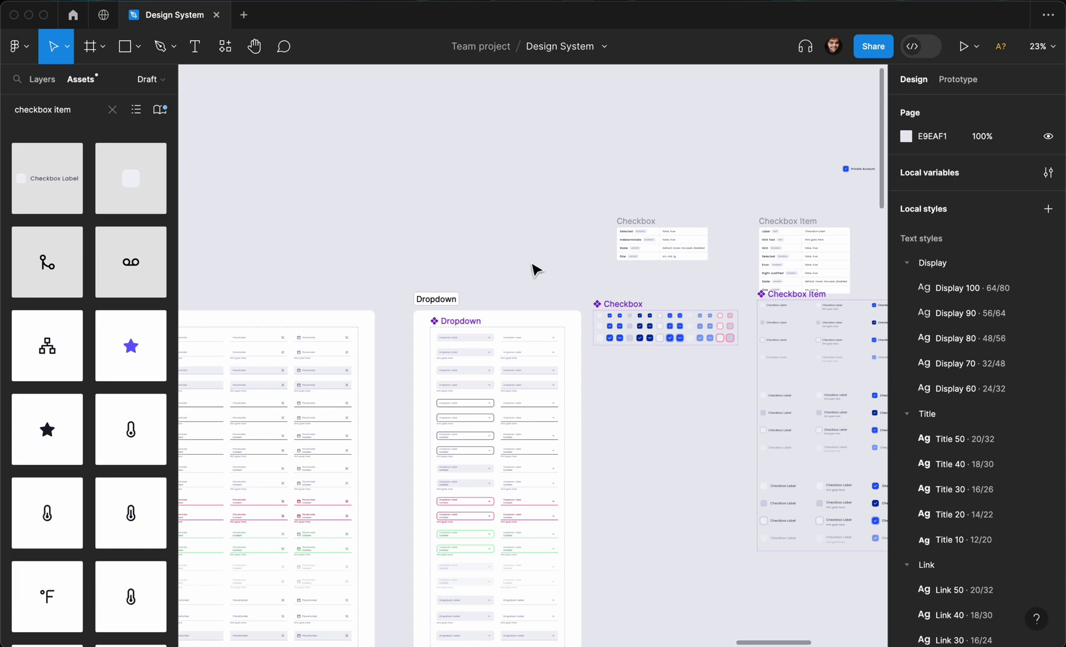
{"action": "scroll", "coordinate": [536, 269], "scroll_direction": "left", "scroll_amount": 5}
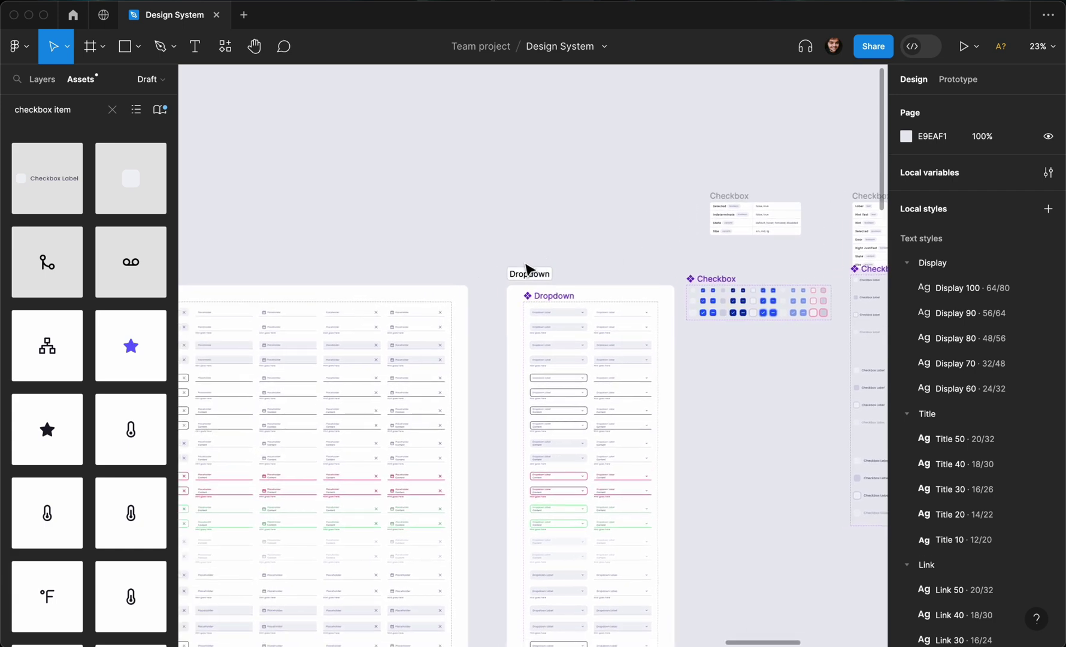
{"action": "scroll", "coordinate": [528, 273], "scroll_direction": "left", "scroll_amount": 10}
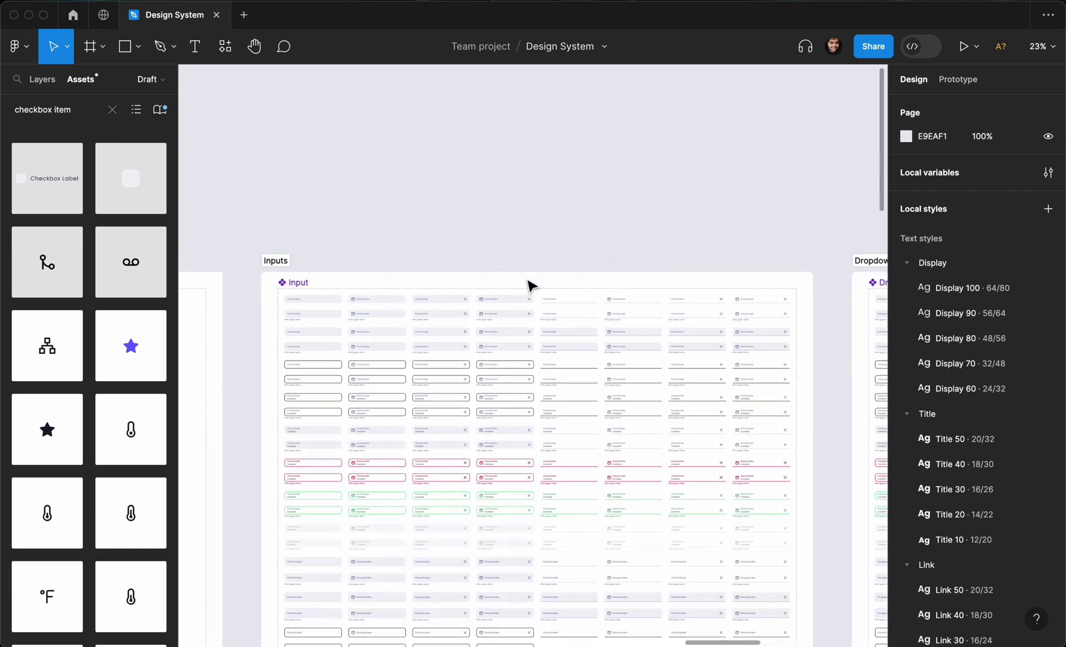
{"action": "scroll", "coordinate": [515, 287], "scroll_direction": "left", "scroll_amount": 10}
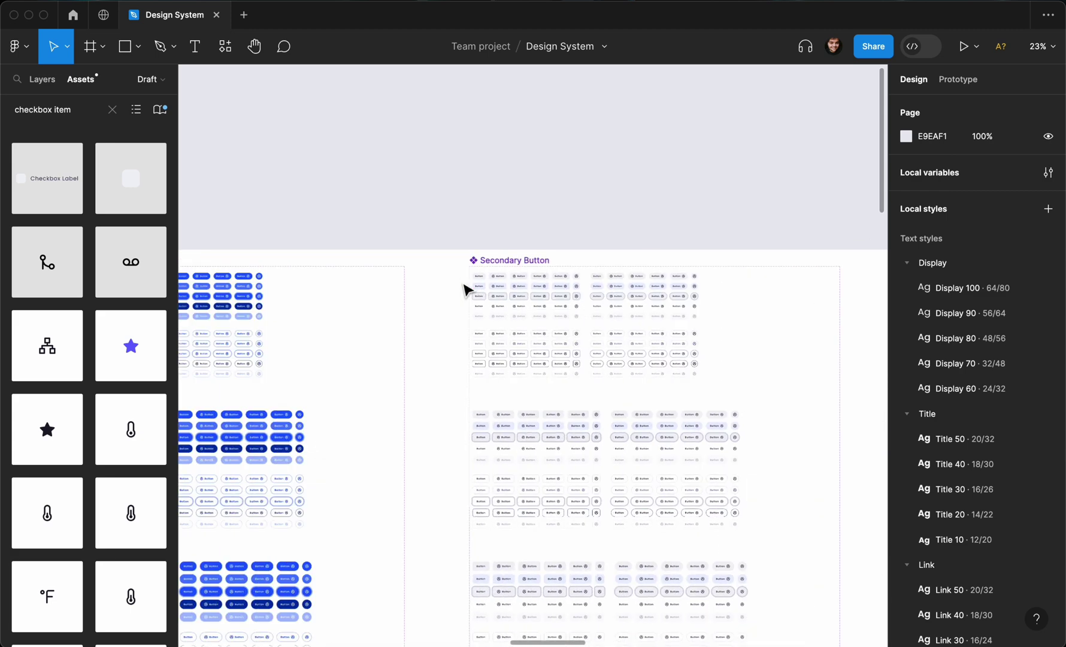
{"action": "scroll", "coordinate": [468, 291], "scroll_direction": "left", "scroll_amount": 10}
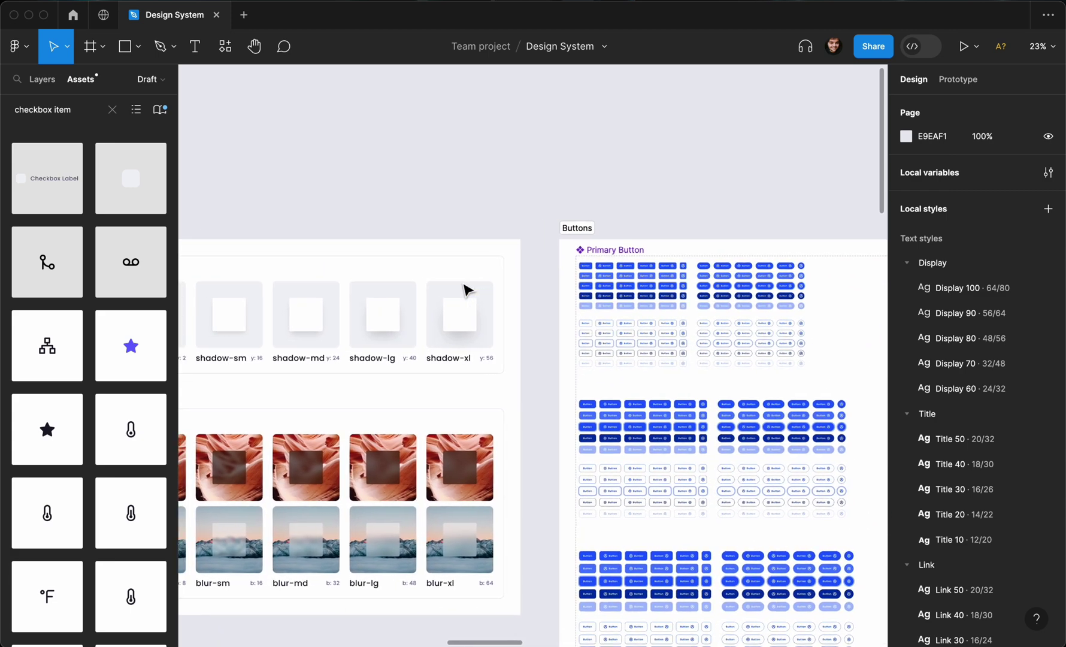
{"action": "scroll", "coordinate": [456, 272], "scroll_direction": "left", "scroll_amount": 15}
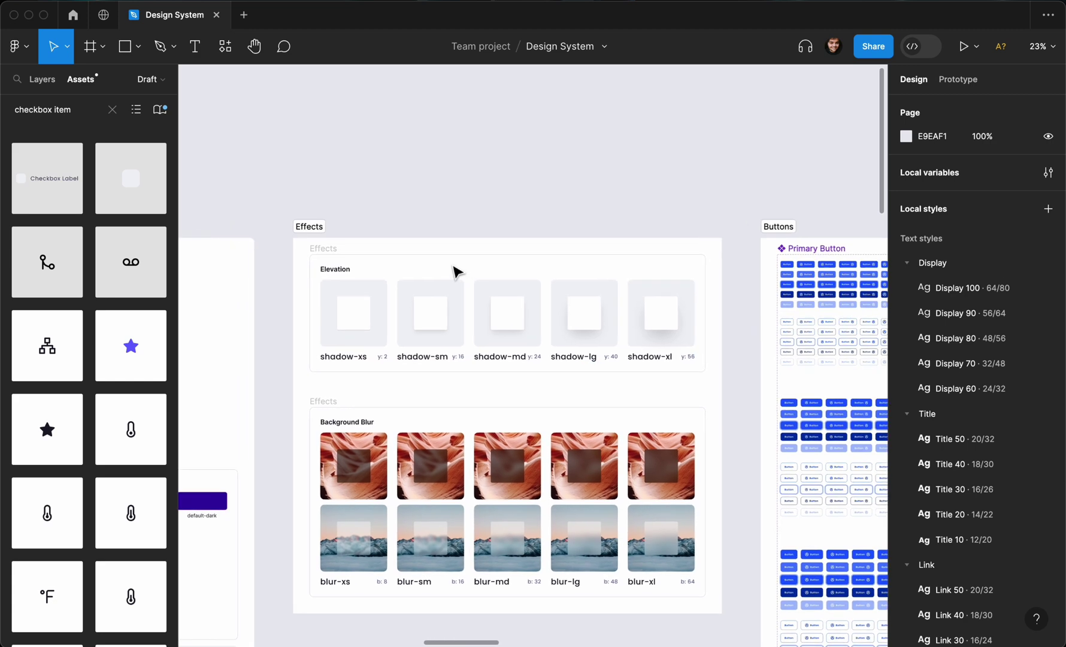
{"action": "scroll", "coordinate": [389, 258], "scroll_direction": "left", "scroll_amount": 8}
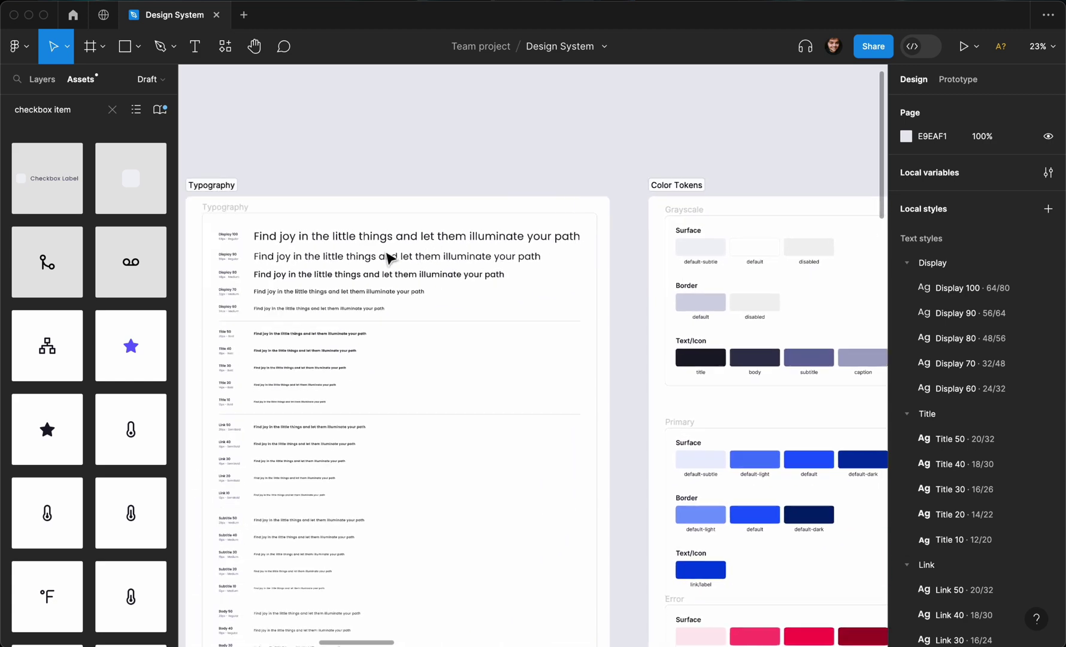
{"action": "scroll", "coordinate": [389, 259], "scroll_direction": "down", "scroll_amount": 3, "text": "ctrl"}
{"action": "scroll", "coordinate": [389, 259], "scroll_direction": "right", "scroll_amount": 1}
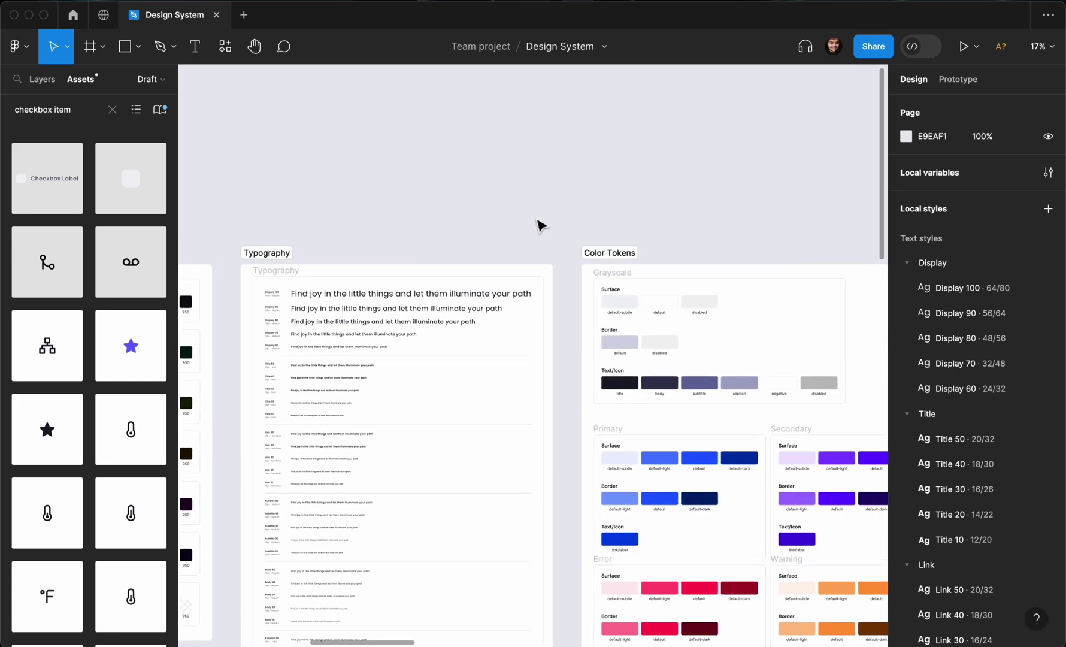
{"action": "scroll", "coordinate": [607, 254], "scroll_direction": "left", "scroll_amount": 10}
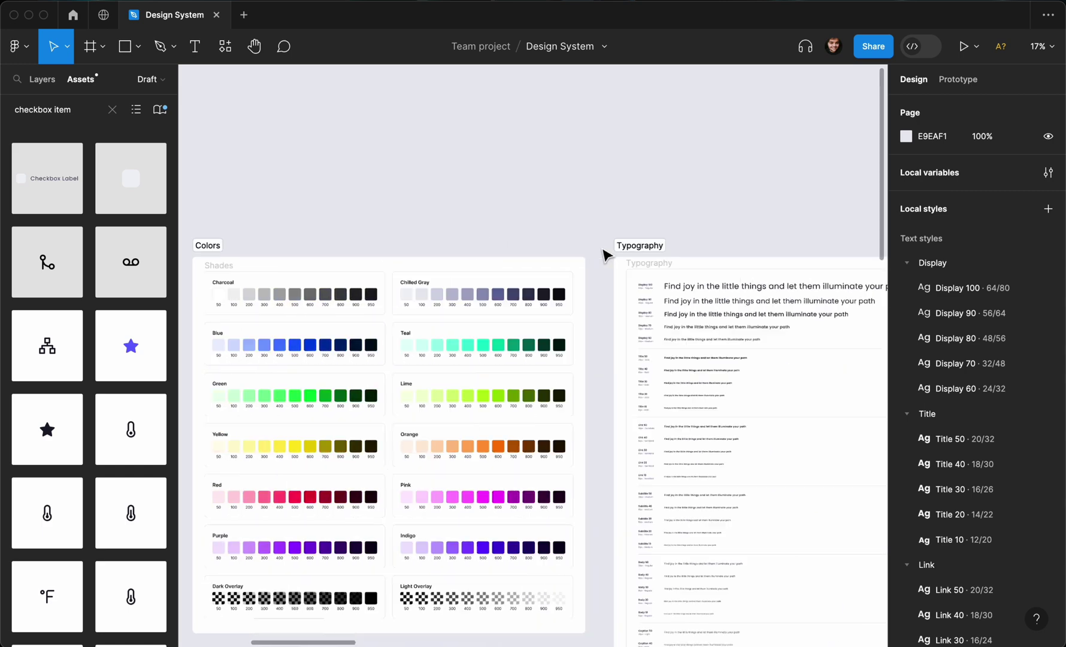
{"action": "scroll", "coordinate": [594, 254], "scroll_direction": "right", "scroll_amount": 12}
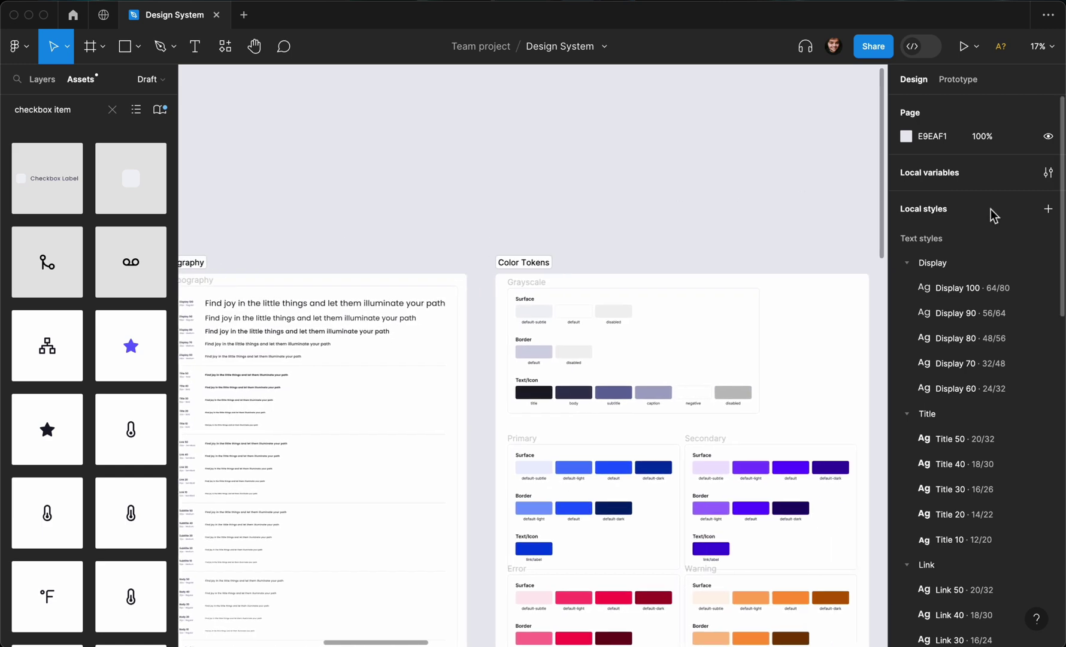
- Look through the Primitives and Tokens collections in the local variables, and close the variables window
{"action": "left_click", "coordinate": [1048, 172]}
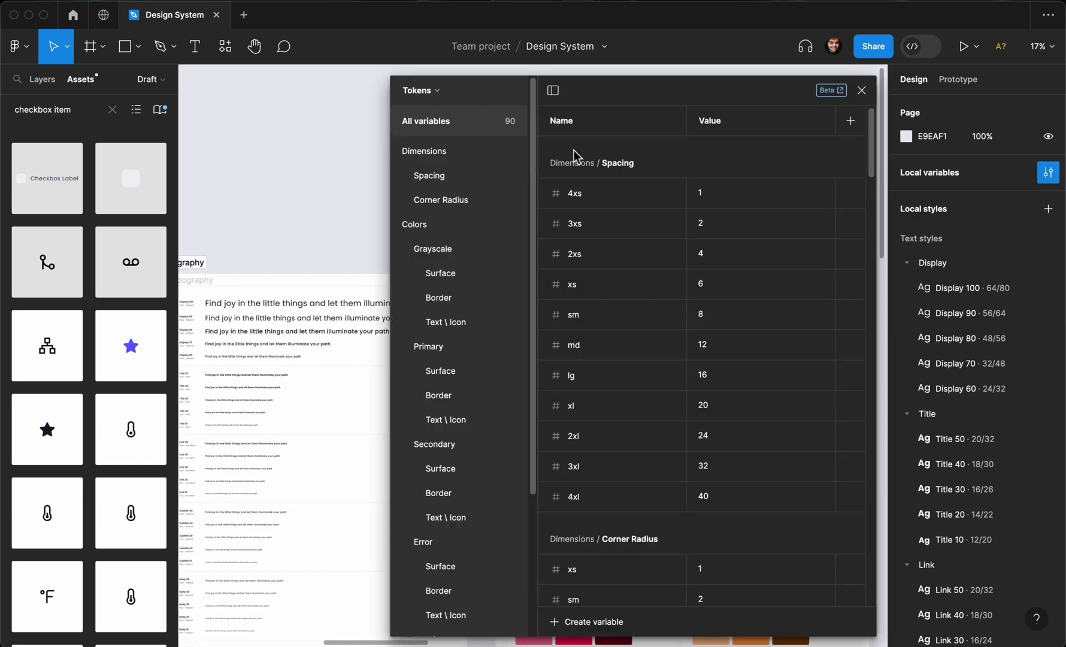
{"action": "left_click", "coordinate": [435, 89]}
{"action": "left_click", "coordinate": [428, 136]}
{"action": "left_click", "coordinate": [435, 96]}
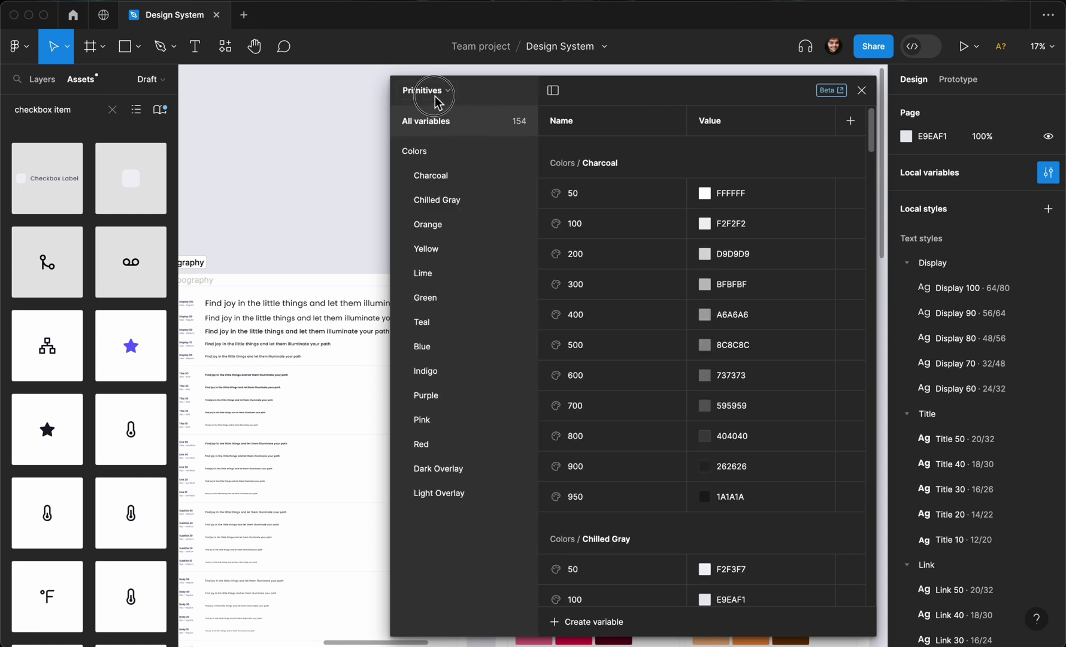
{"action": "left_click", "coordinate": [416, 155]}
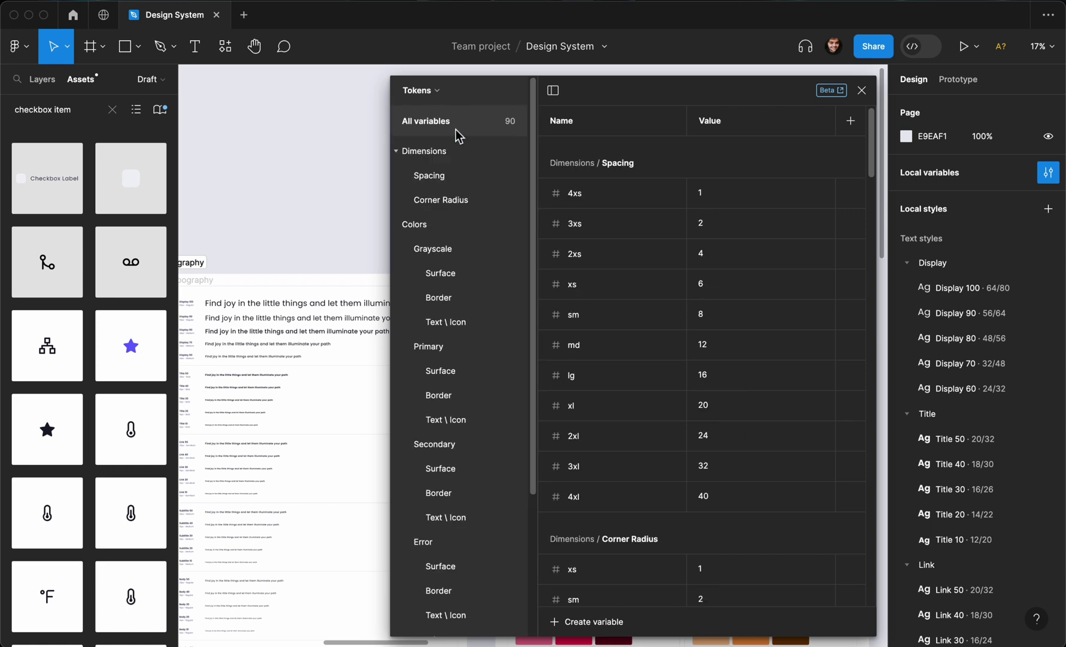
{"action": "left_click", "coordinate": [859, 90]}
{"action": "scroll", "coordinate": [654, 206], "scroll_direction": "right", "scroll_amount": 15}
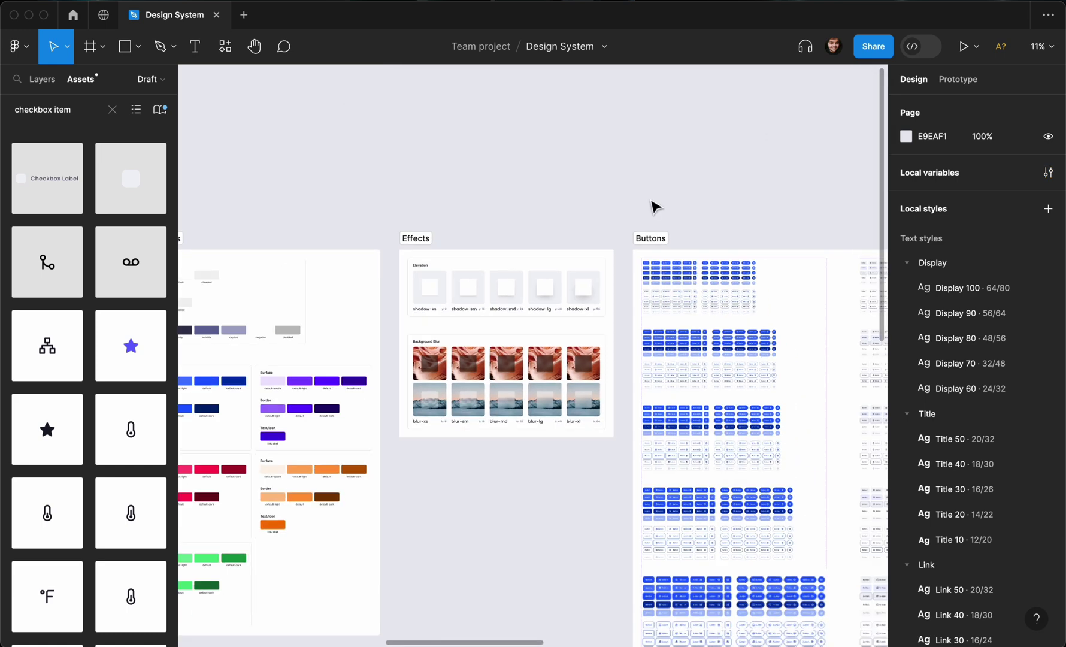
{"action": "scroll", "coordinate": [654, 206], "scroll_direction": "right", "scroll_amount": 15}
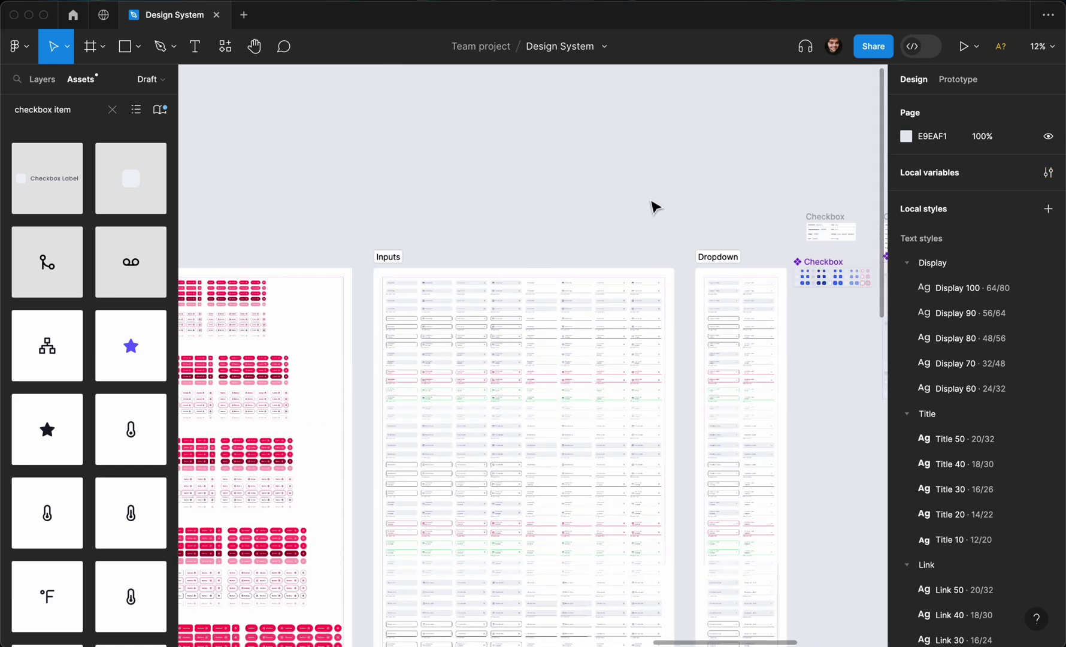
{"action": "scroll", "coordinate": [654, 207], "scroll_direction": "up", "scroll_amount": 5}
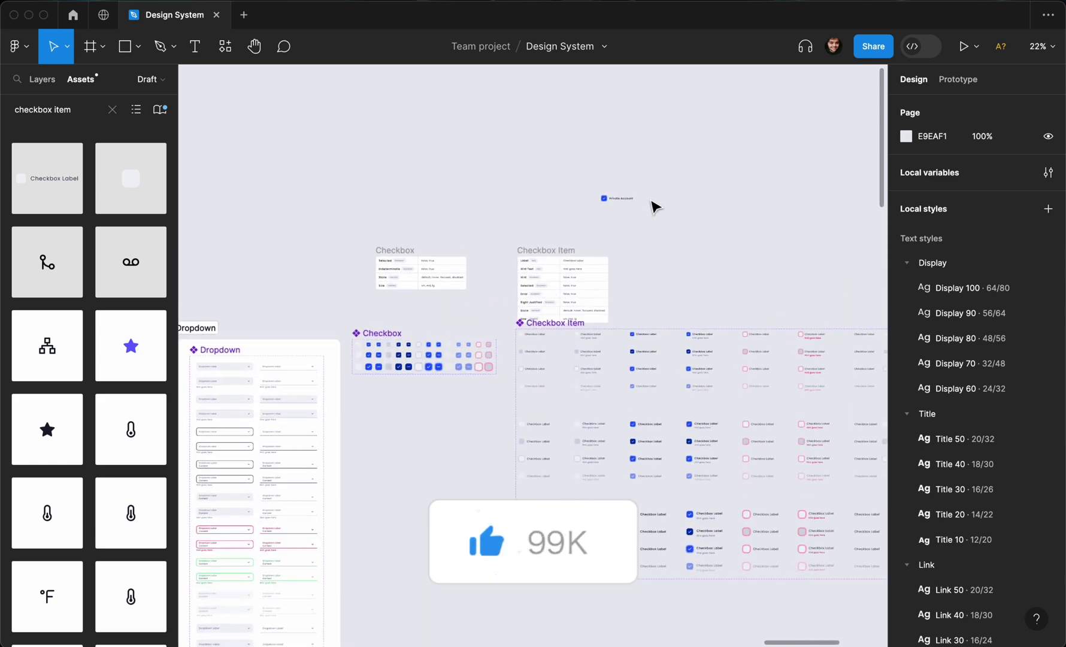
{"action": "scroll", "coordinate": [656, 207], "scroll_direction": "up", "scroll_amount": 3}
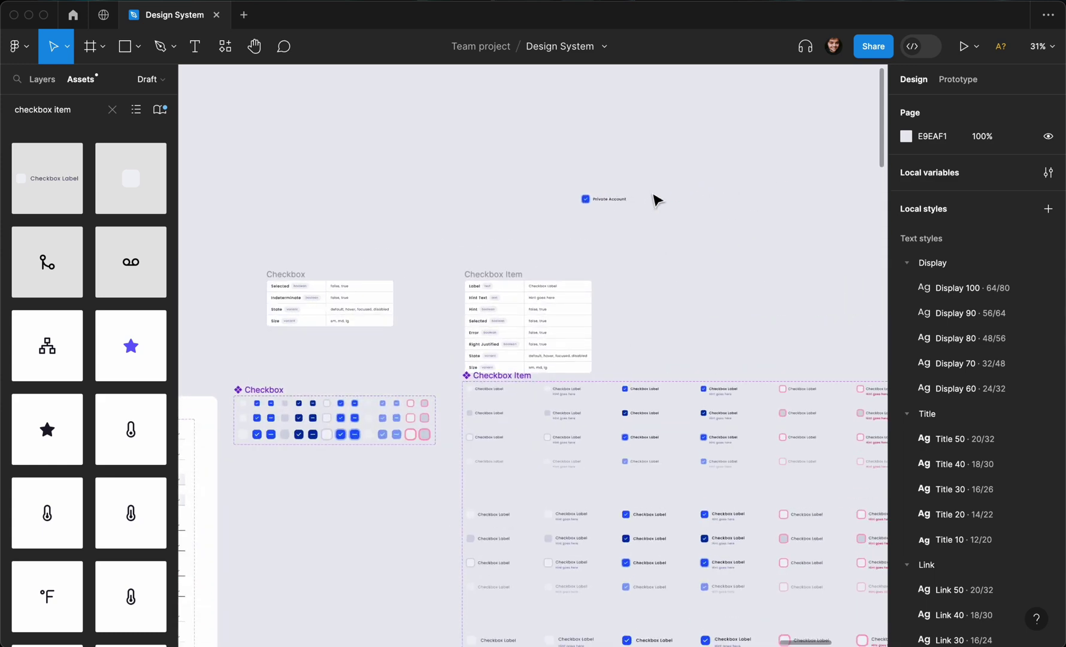
{"action": "scroll", "coordinate": [646, 215], "scroll_direction": "up", "scroll_amount": 3}
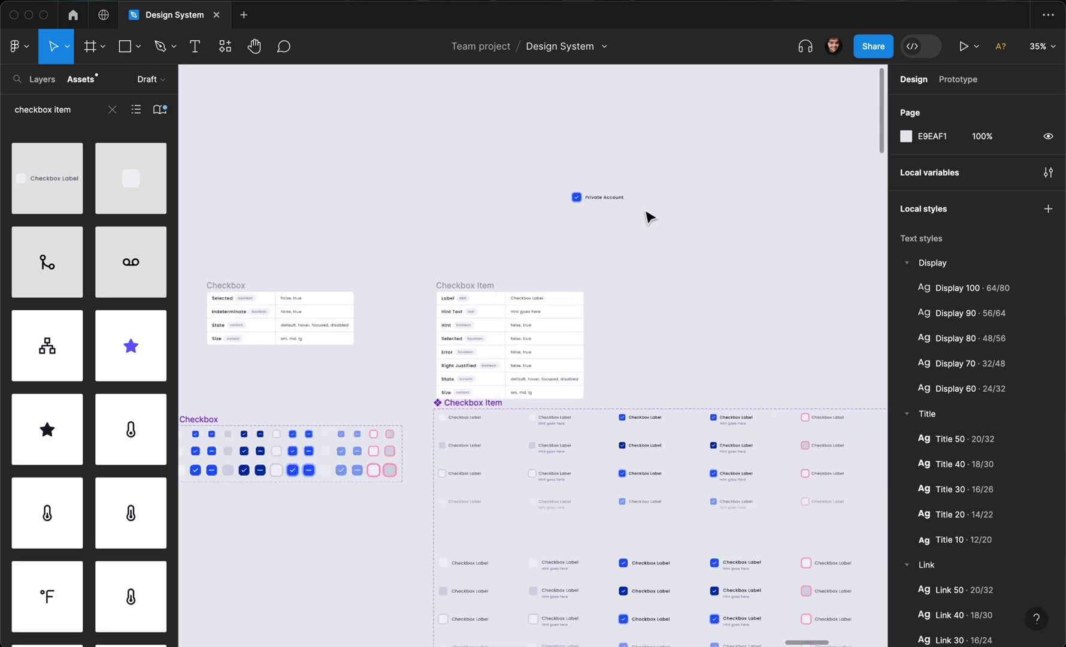